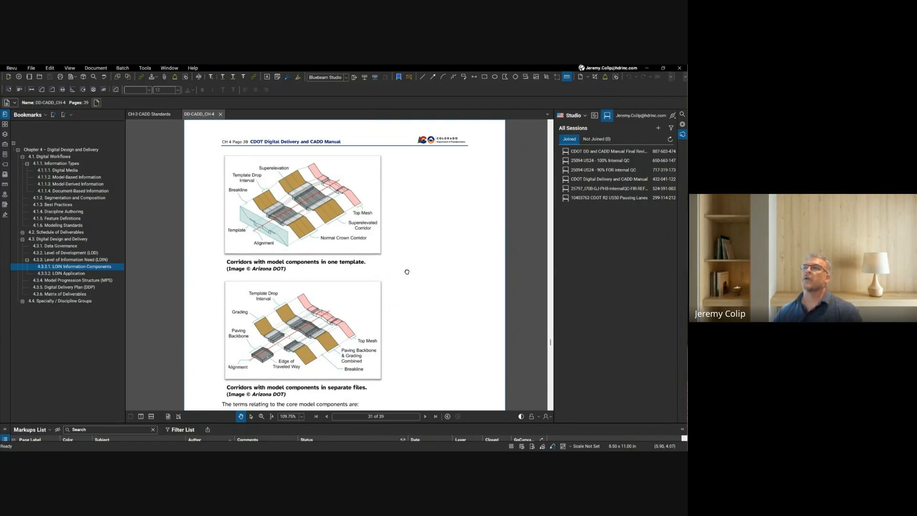
{"action": "scroll", "coordinate": [407, 262], "scroll_direction": "down", "scroll_amount": 1}
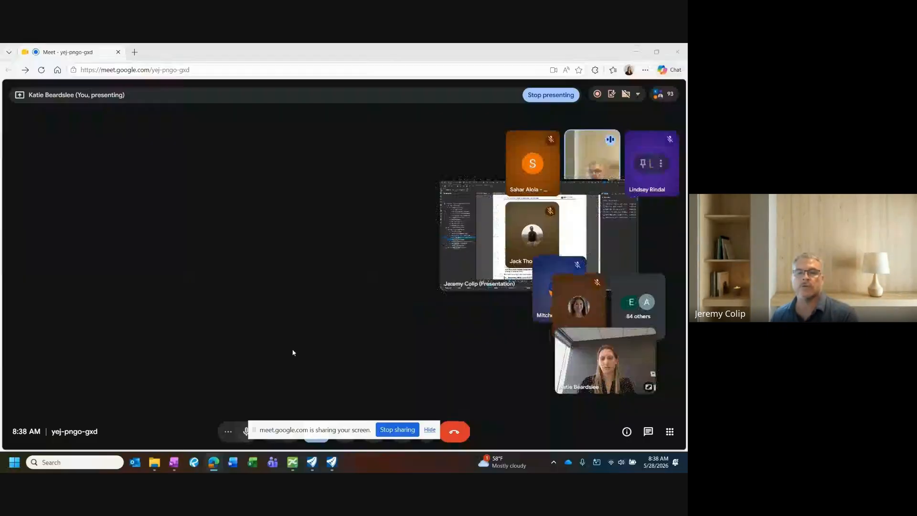
Step: Switch to OpenRoads and examine the interchange and connecting roadways in the 2D CDOT Default model
{"action": "left_click", "coordinate": [329, 470]}
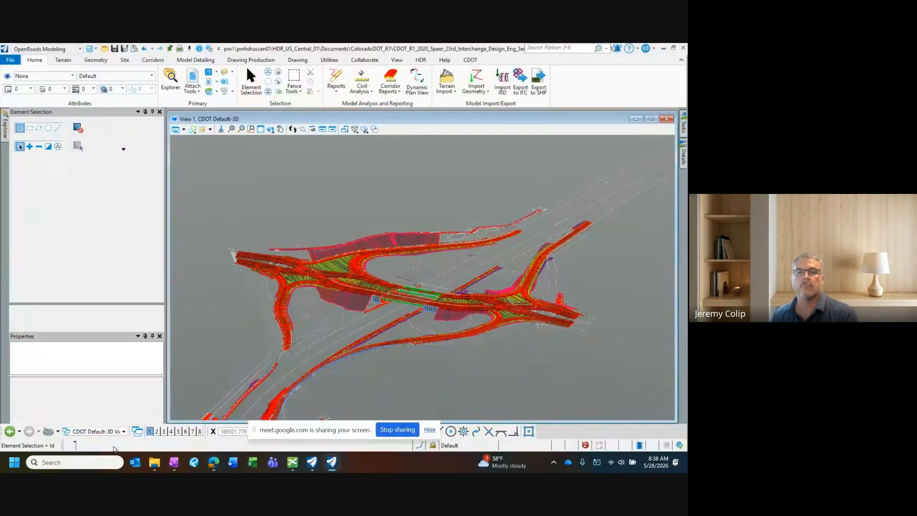
{"action": "left_click", "coordinate": [112, 431]}
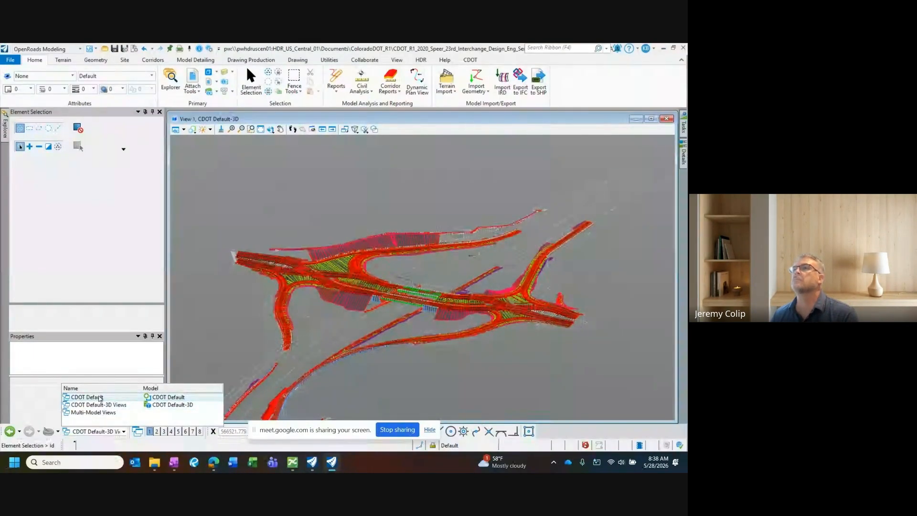
{"action": "left_click", "coordinate": [100, 397]}
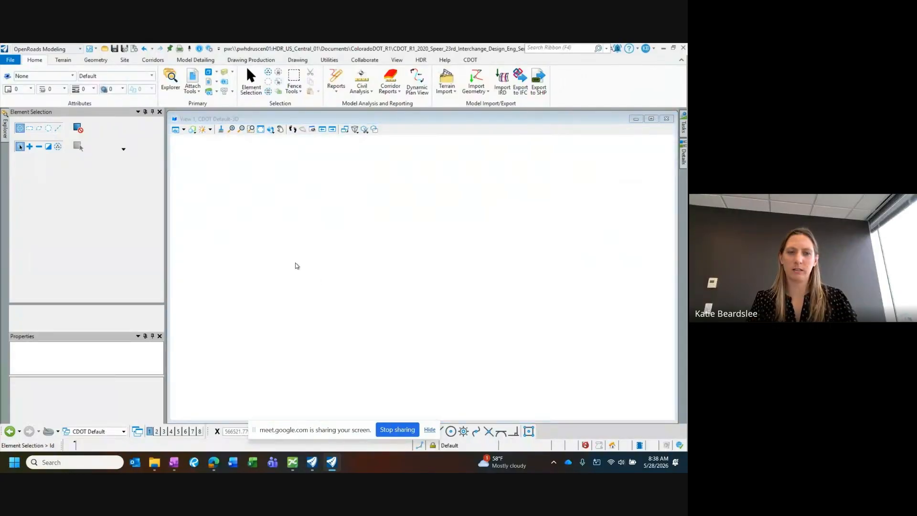
{"action": "scroll", "coordinate": [306, 225], "scroll_direction": "down", "scroll_amount": 2}
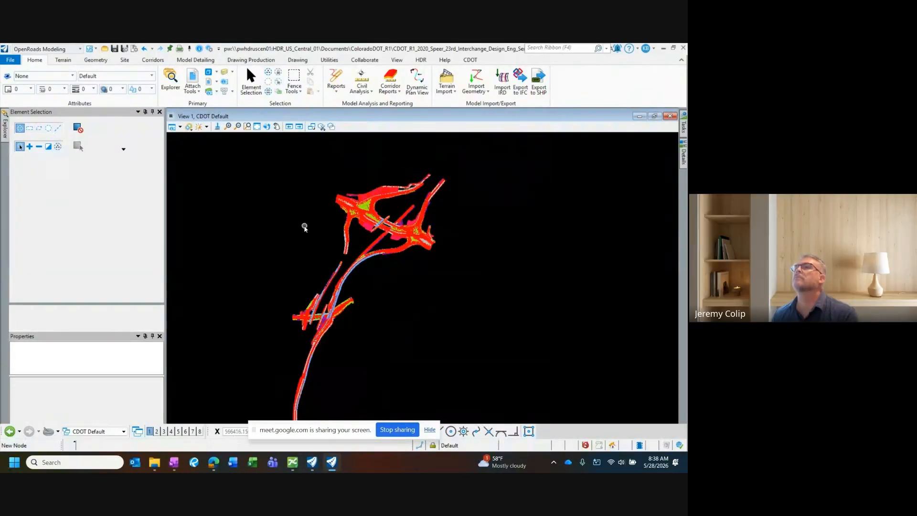
{"action": "middle_click_drag", "start_coordinate": [437, 273], "coordinate": [445, 268]}
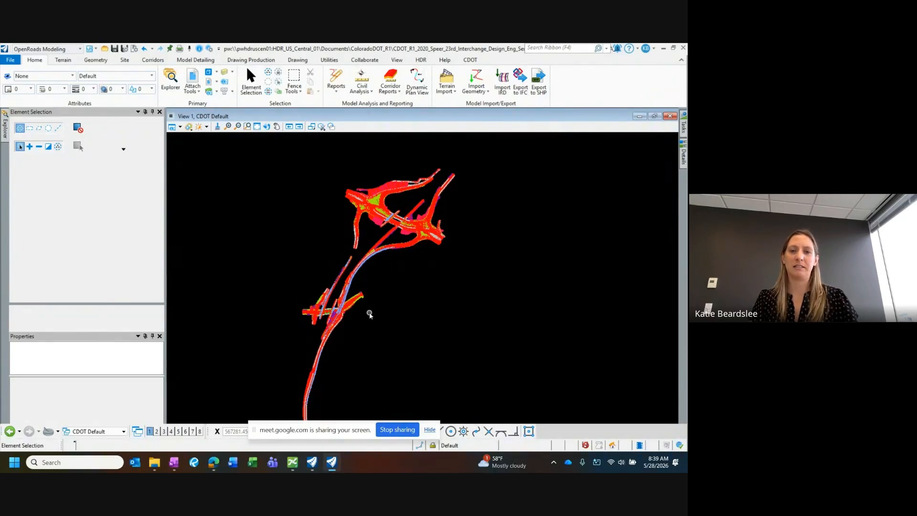
{"action": "scroll", "coordinate": [307, 323], "scroll_direction": "up", "scroll_amount": 3}
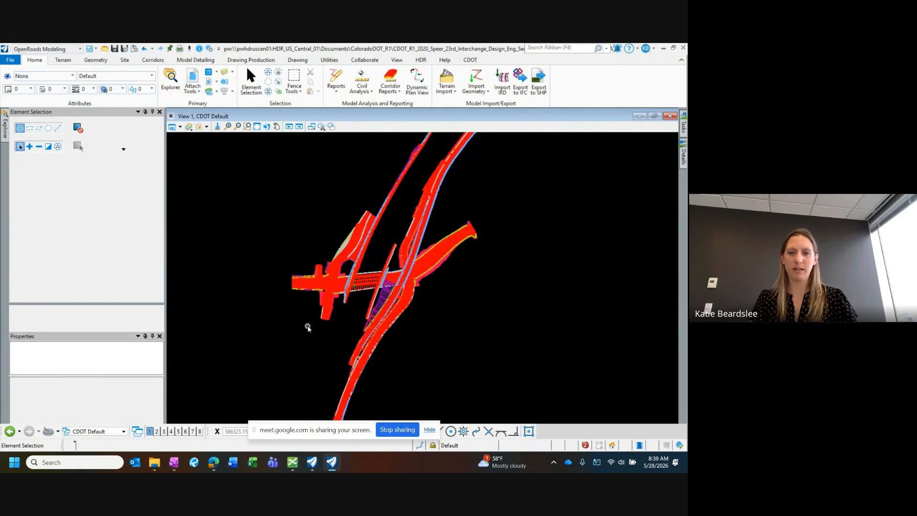
{"action": "scroll", "coordinate": [413, 340], "scroll_direction": "up", "scroll_amount": 2}
{"action": "scroll", "coordinate": [301, 371], "scroll_direction": "down", "scroll_amount": 2}
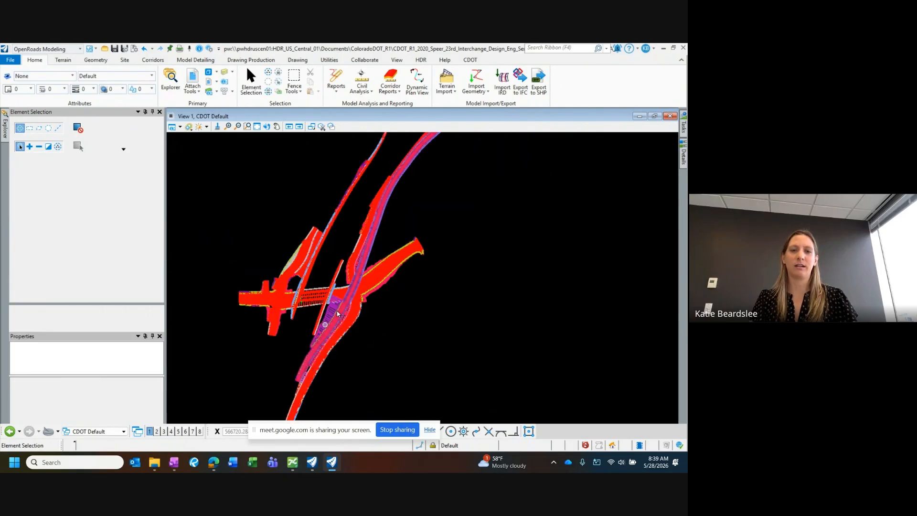
{"action": "middle_click_drag", "start_coordinate": [338, 311], "coordinate": [324, 365]}
{"action": "middle_click_drag", "start_coordinate": [440, 229], "coordinate": [399, 322]}
{"action": "middle_click_drag", "start_coordinate": [439, 258], "coordinate": [385, 334]}
Step: Display the CDOT Default-3D Views and examine the interchange's corridor models in 3D
{"action": "left_click", "coordinate": [88, 431]}
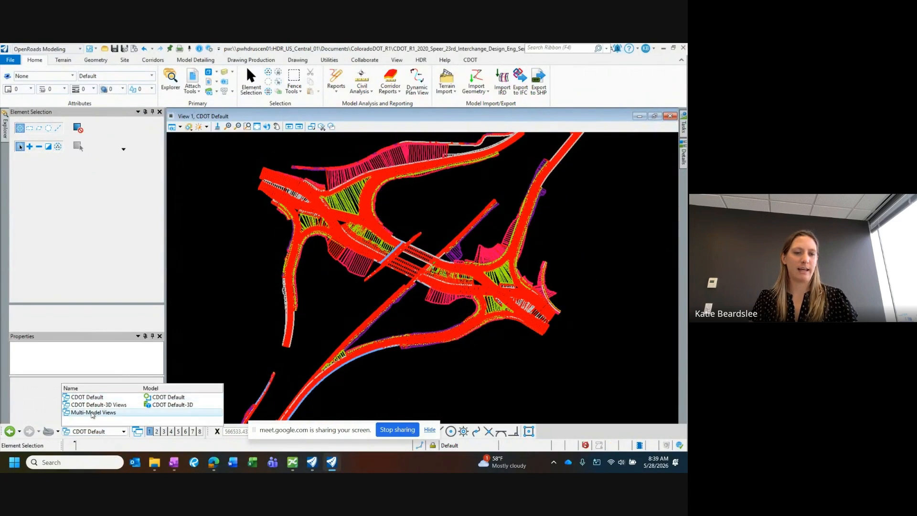
{"action": "left_click", "coordinate": [96, 405]}
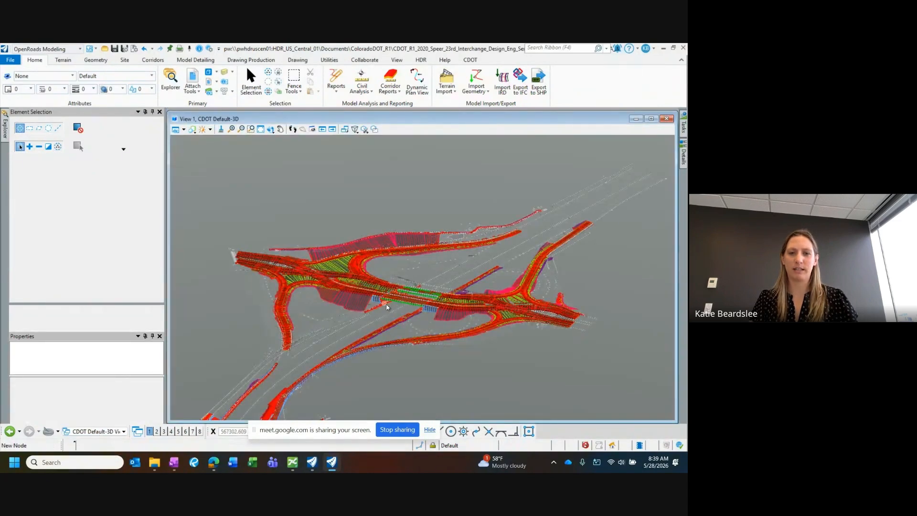
{"action": "scroll", "coordinate": [387, 307], "scroll_direction": "up", "scroll_amount": 3}
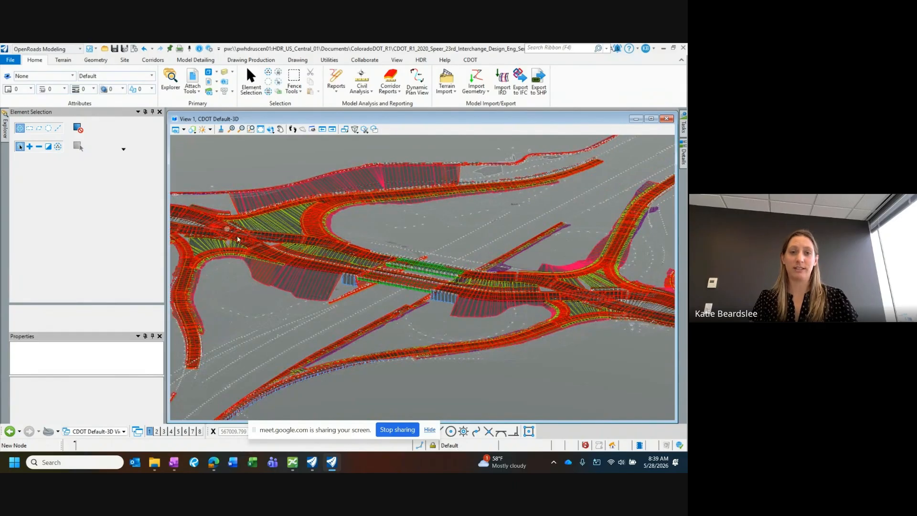
{"action": "scroll", "coordinate": [500, 354], "scroll_direction": "down", "scroll_amount": 3}
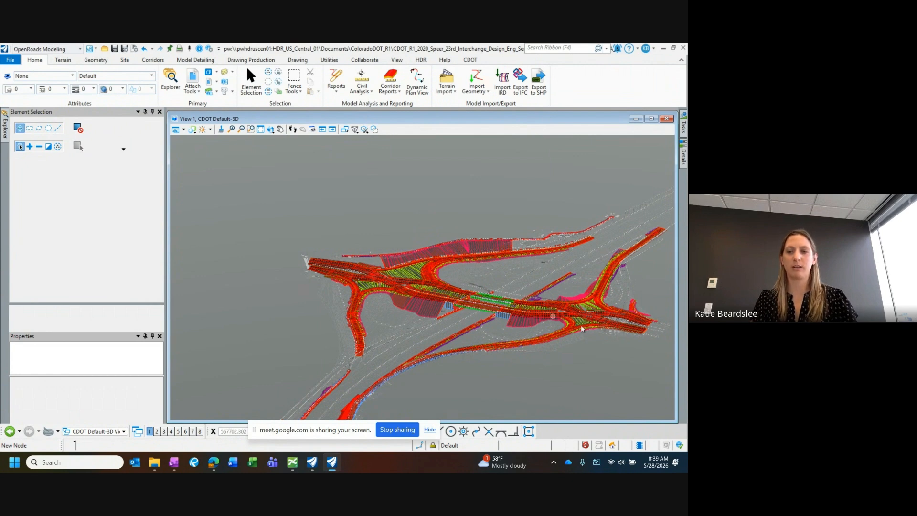
{"action": "middle_click_drag", "start_coordinate": [560, 322], "coordinate": [488, 303]}
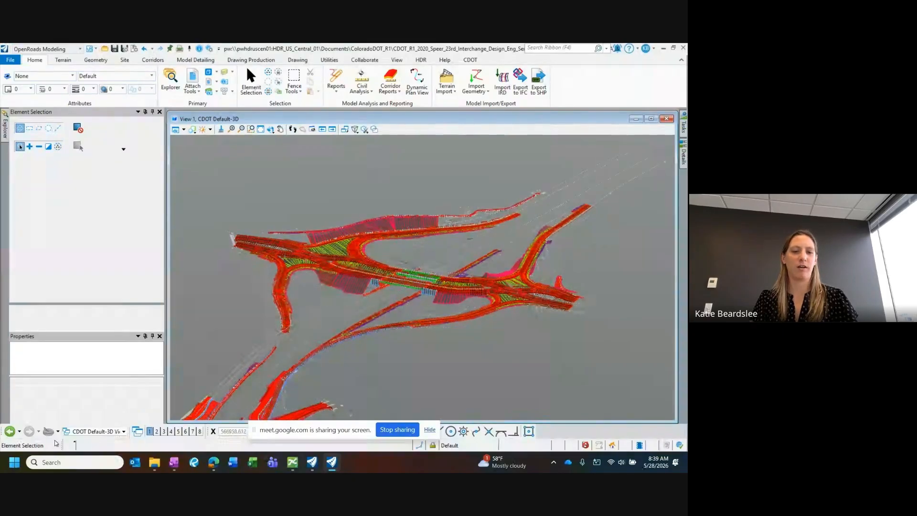
Step: Bring up the Multi-Model Views plan of the Speer interchange and examine the existing corridor and the crossing alignment
{"action": "left_click", "coordinate": [93, 432]}
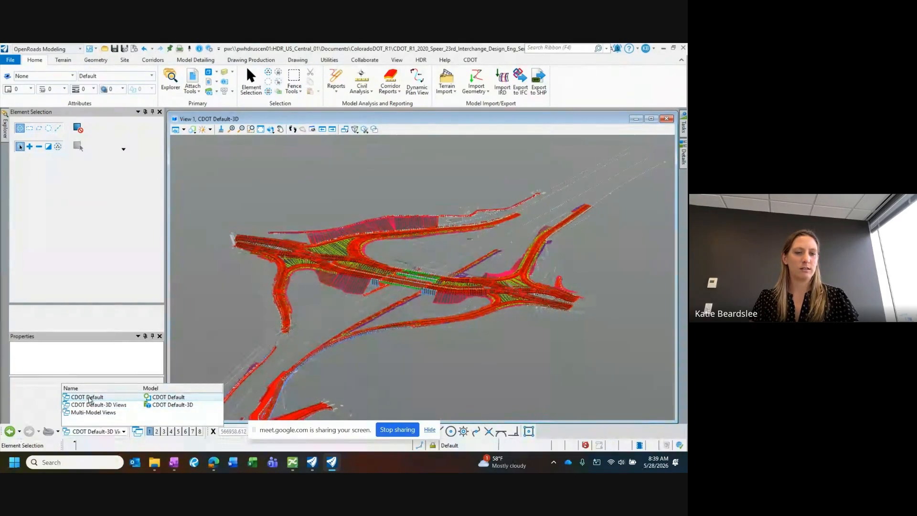
{"action": "left_click", "coordinate": [93, 412]}
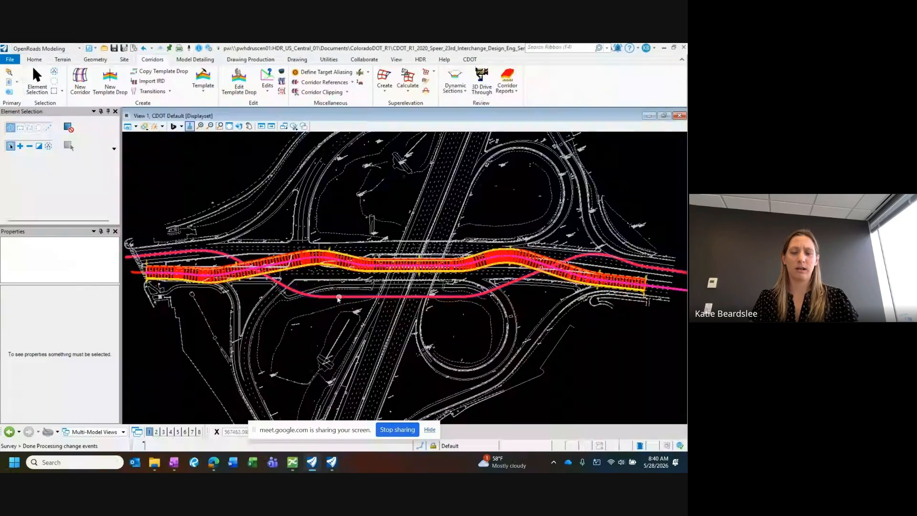
{"action": "scroll", "coordinate": [338, 299], "scroll_direction": "down", "scroll_amount": 2}
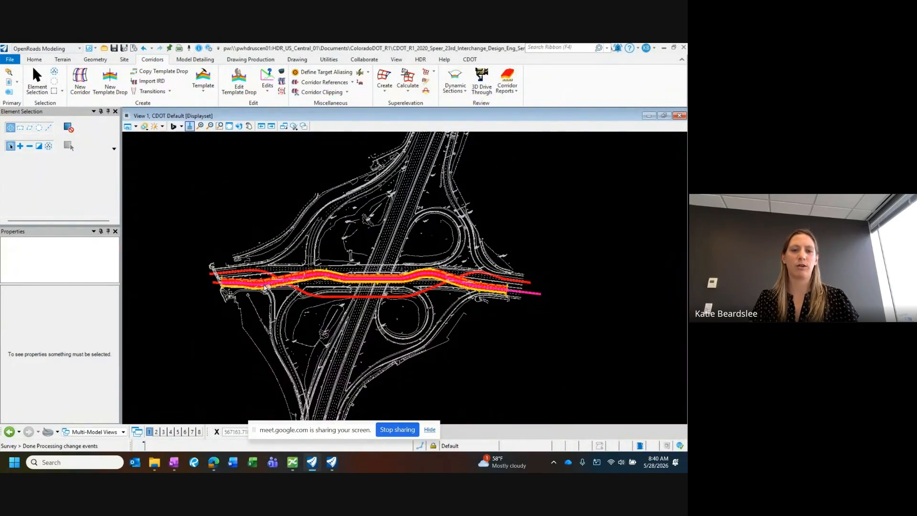
{"action": "scroll", "coordinate": [281, 289], "scroll_direction": "up", "scroll_amount": 1}
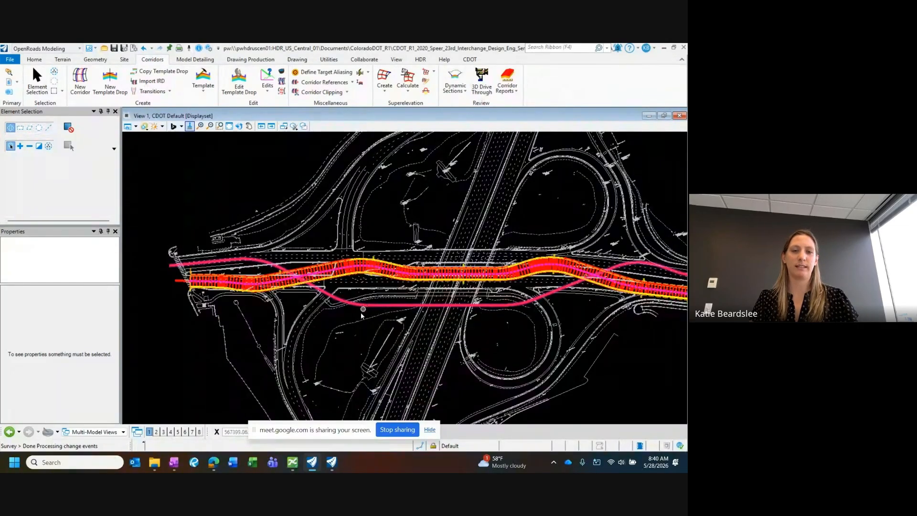
{"action": "scroll", "coordinate": [358, 314], "scroll_direction": "down", "scroll_amount": 1}
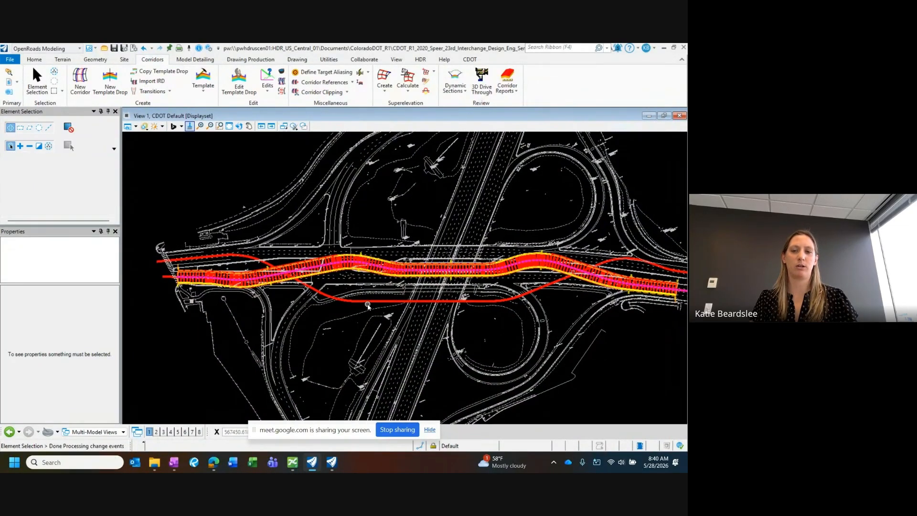
{"action": "middle_click_drag", "start_coordinate": [375, 304], "coordinate": [354, 302]}
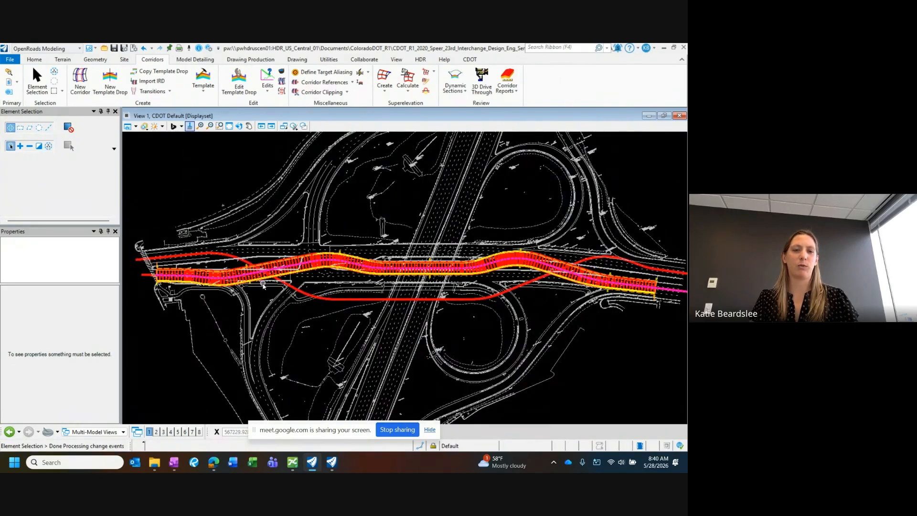
{"action": "mouse_move", "coordinate": [261, 284]}
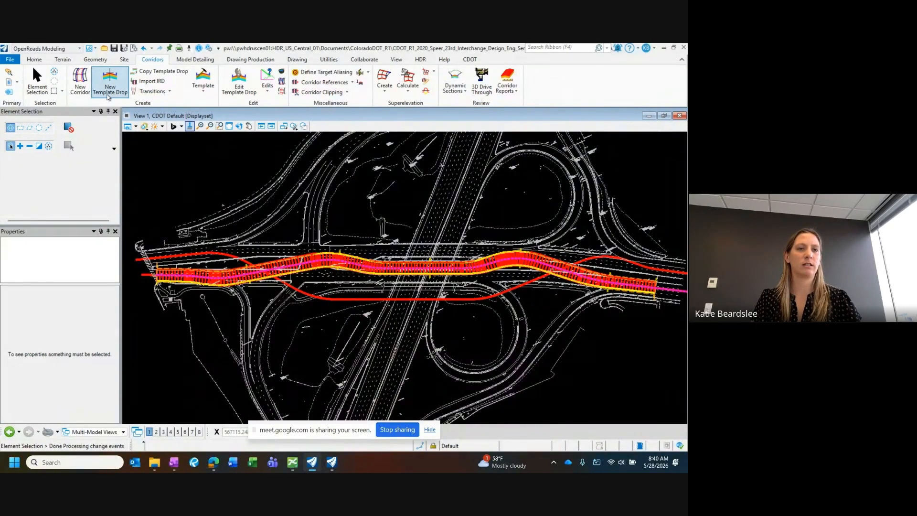
Step: Create a corridor named COR_SPEER-WB along the westbound Speer alignment, using its active profile PRO_WB-DDI
{"action": "left_click", "coordinate": [74, 84]}
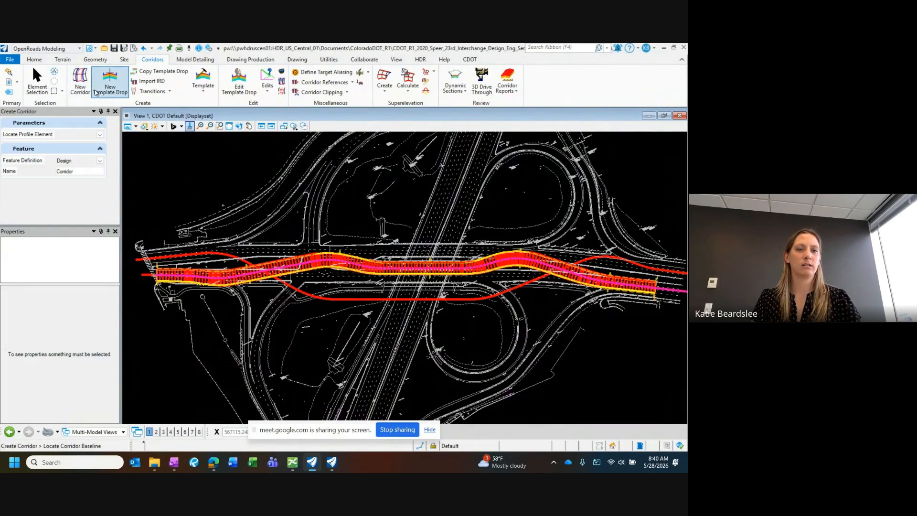
{"action": "left_click", "coordinate": [138, 259]}
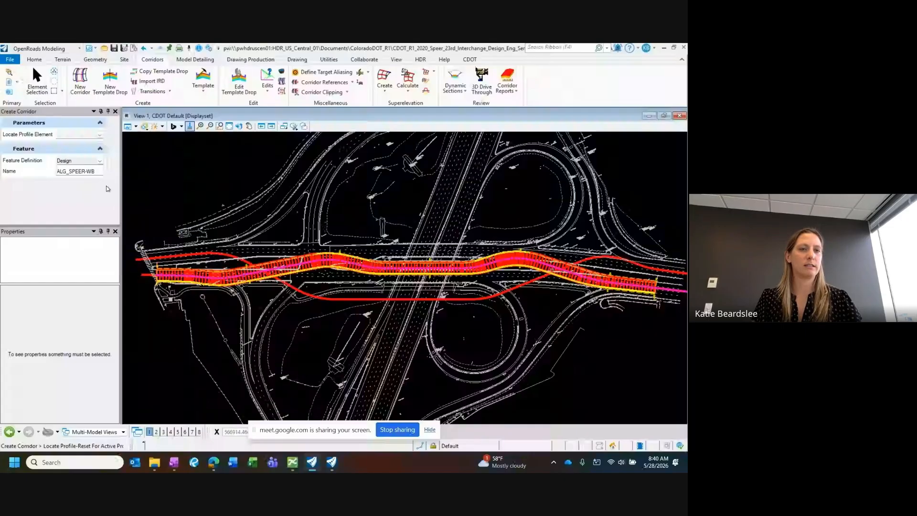
{"action": "left_click", "coordinate": [100, 135]}
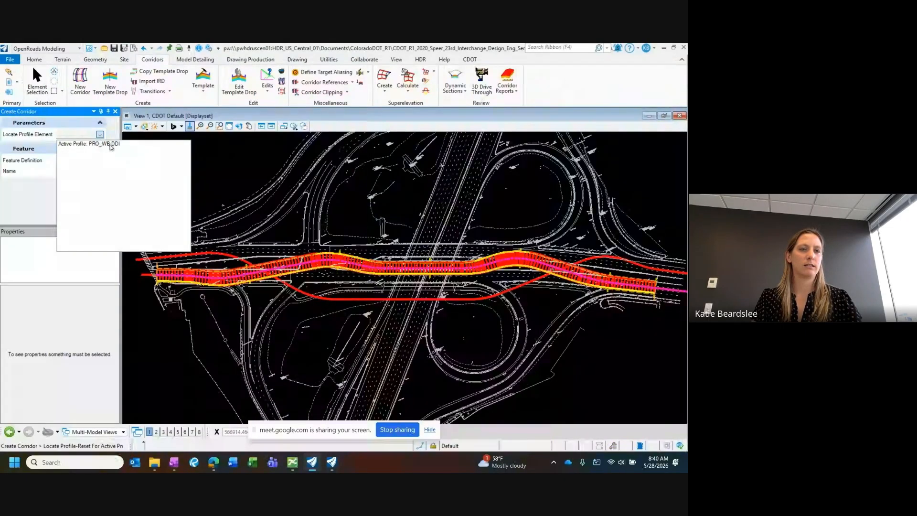
{"action": "left_click", "coordinate": [102, 144]}
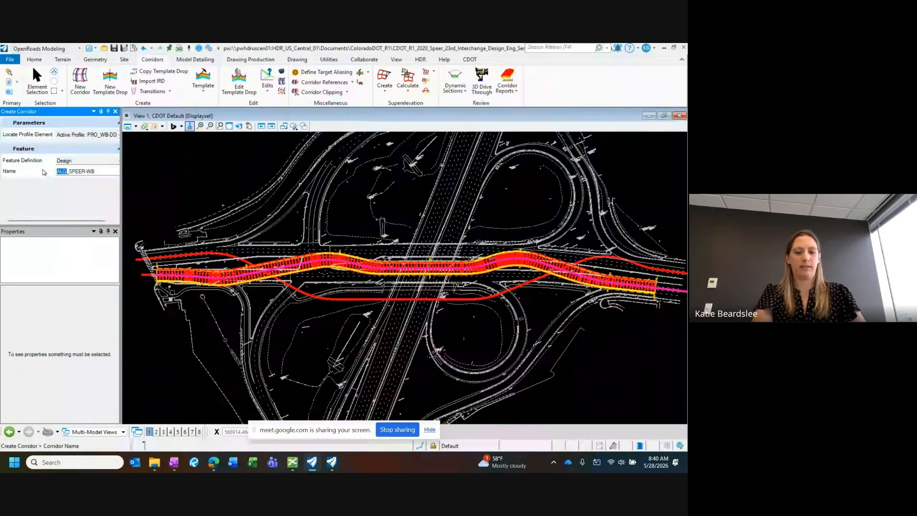
{"action": "type", "text": "CR"}
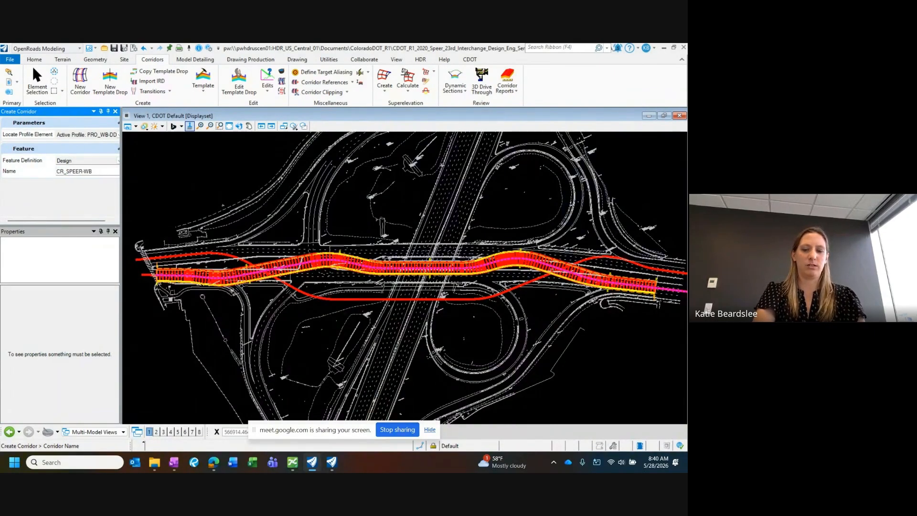
{"action": "key", "text": "BackSpace"}
{"action": "type", "text": "O"}
{"action": "key", "text": "BackSpace"}
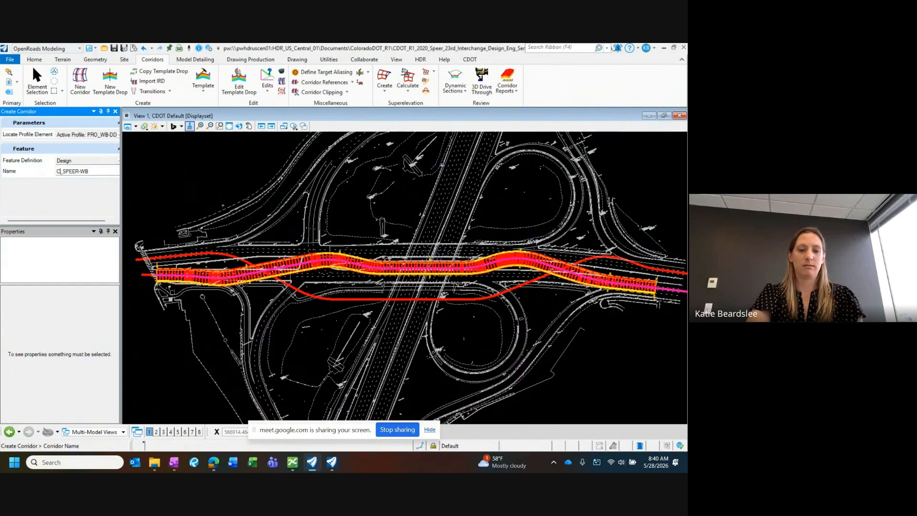
{"action": "type", "text": "OR"}
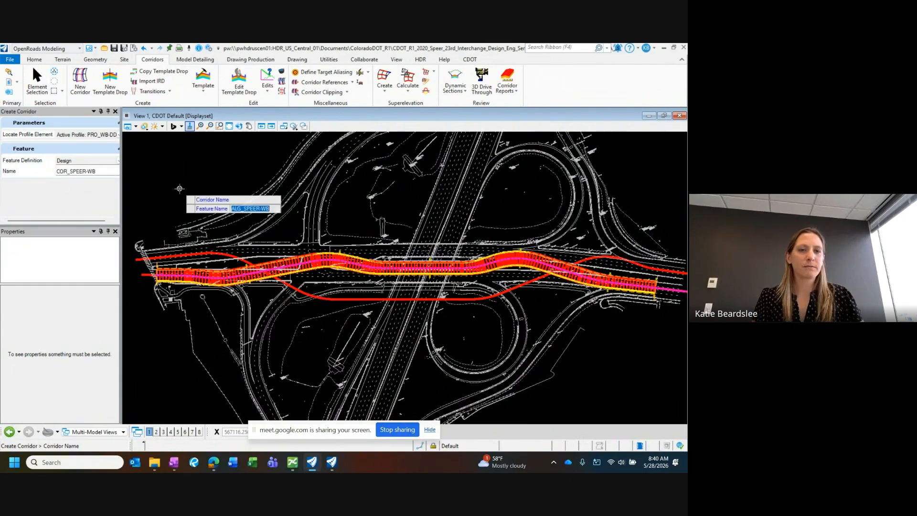
{"action": "left_click", "coordinate": [153, 177]}
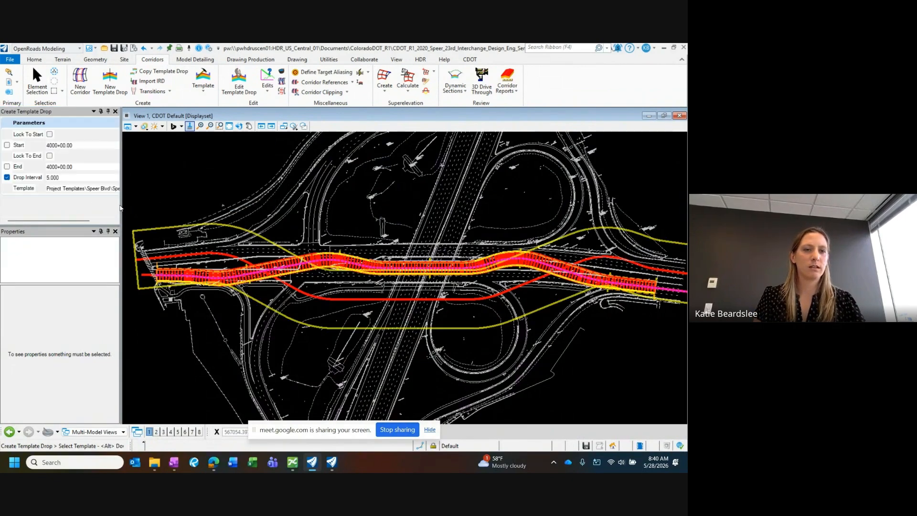
Step: Apply the Speer WB template to the COR_SPEER-WB corridor, locked to the alignment's start and end, at a drop interval of 5.000
{"action": "left_click_drag", "start_coordinate": [121, 206], "coordinate": [201, 206]}
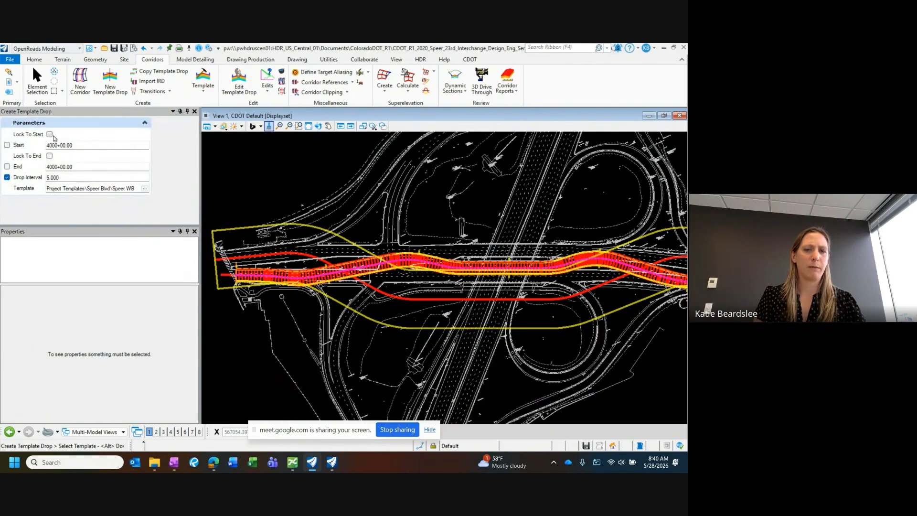
{"action": "scroll", "coordinate": [288, 225], "scroll_direction": "down", "scroll_amount": 2}
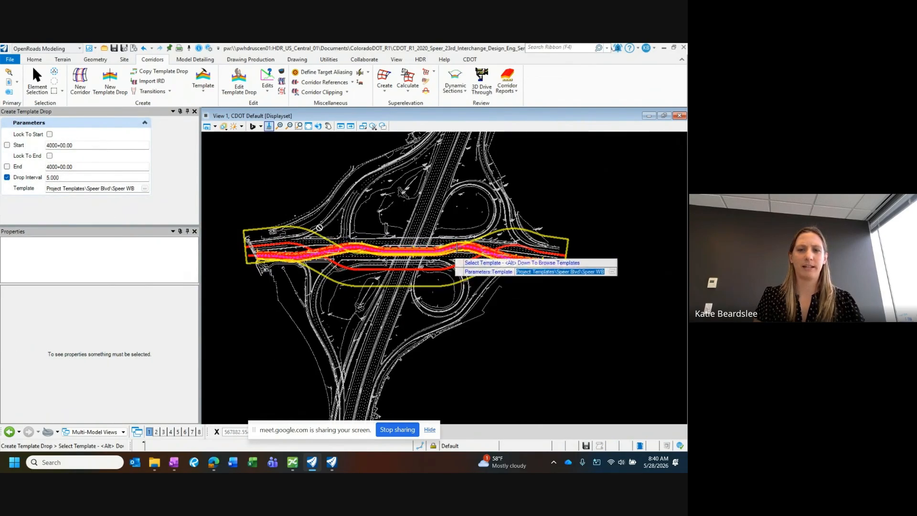
{"action": "left_click", "coordinate": [49, 134]}
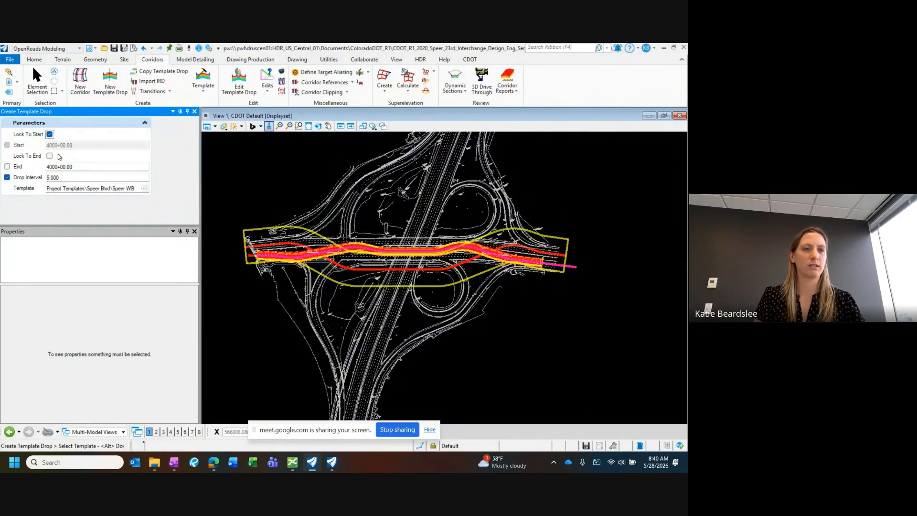
{"action": "left_click", "coordinate": [50, 156]}
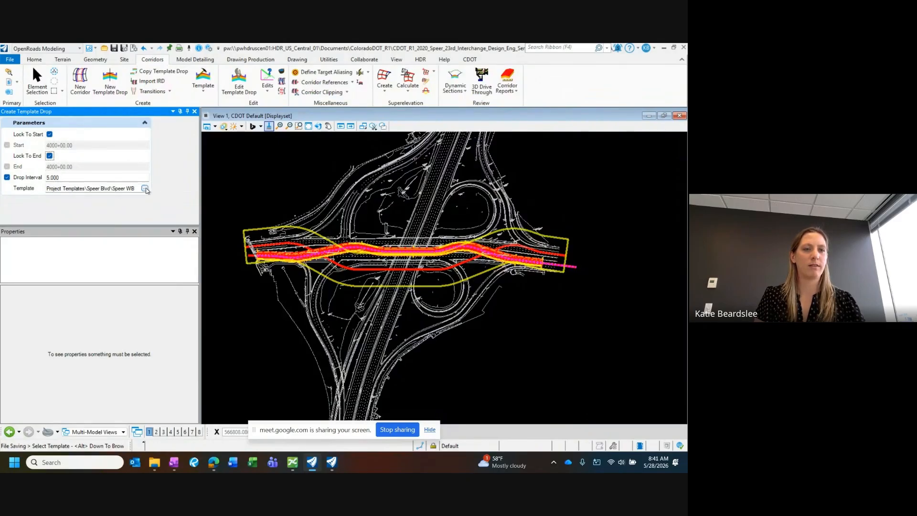
{"action": "key", "text": "alt+Down"}
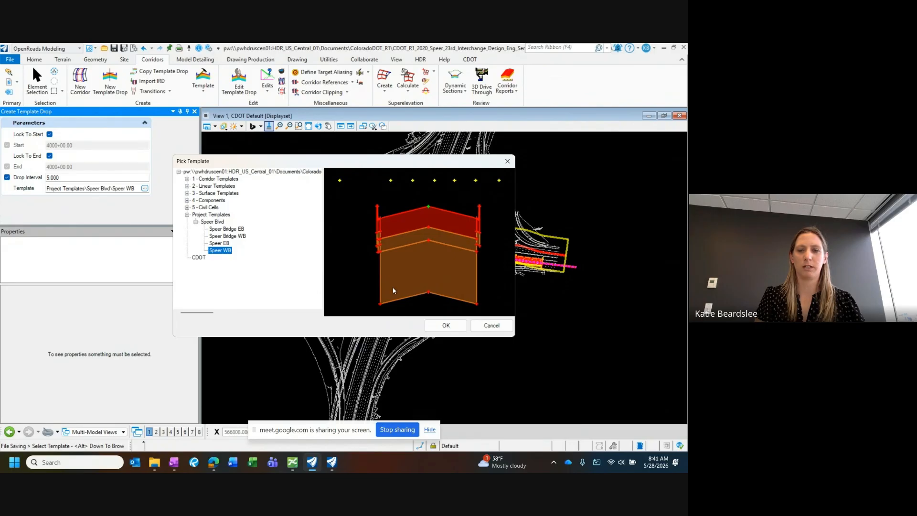
{"action": "left_click", "coordinate": [447, 326]}
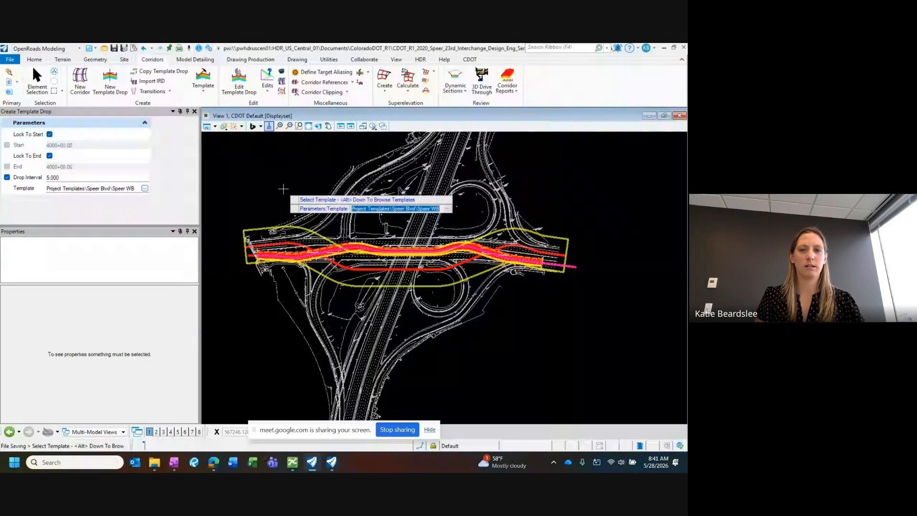
{"action": "left_click", "coordinate": [283, 189]}
{"action": "left_click", "coordinate": [283, 189]}
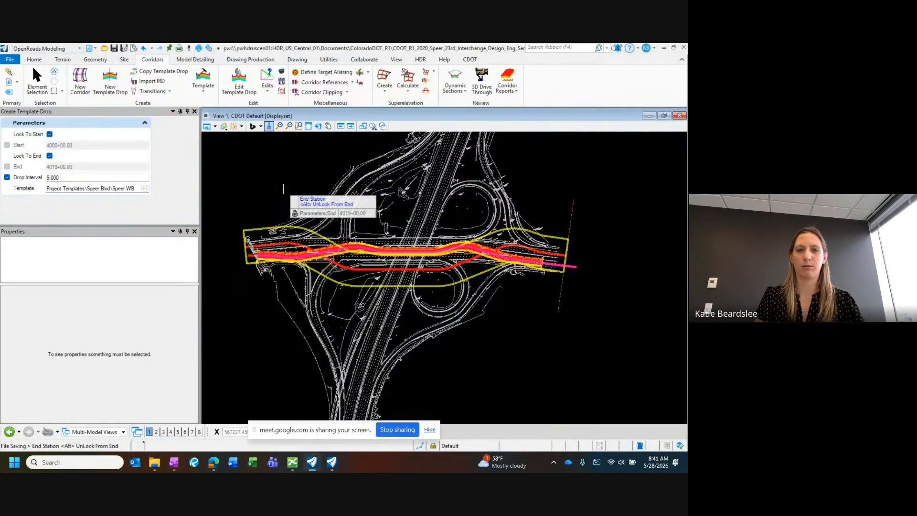
{"action": "left_click", "coordinate": [283, 189]}
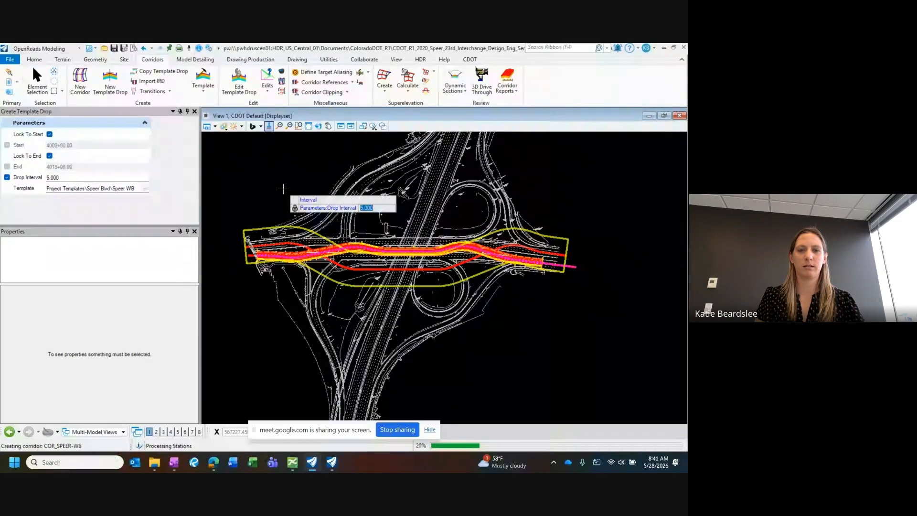
{"action": "left_click", "coordinate": [284, 190]}
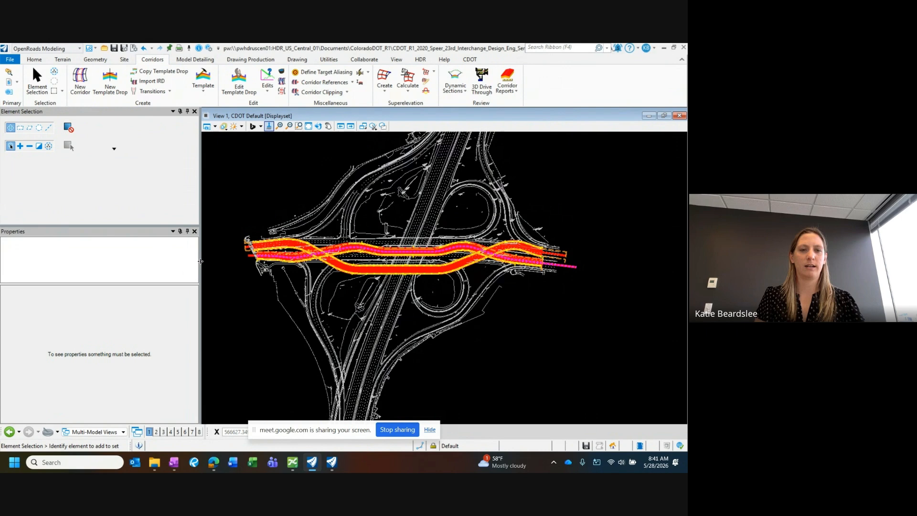
Step: Examine the two crossing Speer corridors in plan, from their west ends through the crossovers and freeway crossing to the east ends
{"action": "left_click_drag", "start_coordinate": [200, 261], "coordinate": [155, 261]}
{"action": "scroll", "coordinate": [327, 273], "scroll_direction": "up", "scroll_amount": 2}
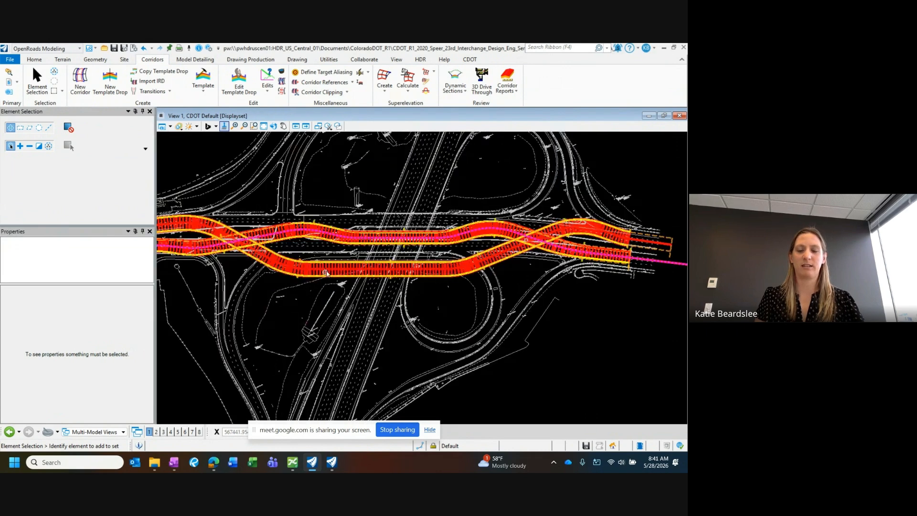
{"action": "scroll", "coordinate": [327, 276], "scroll_direction": "up", "scroll_amount": 2}
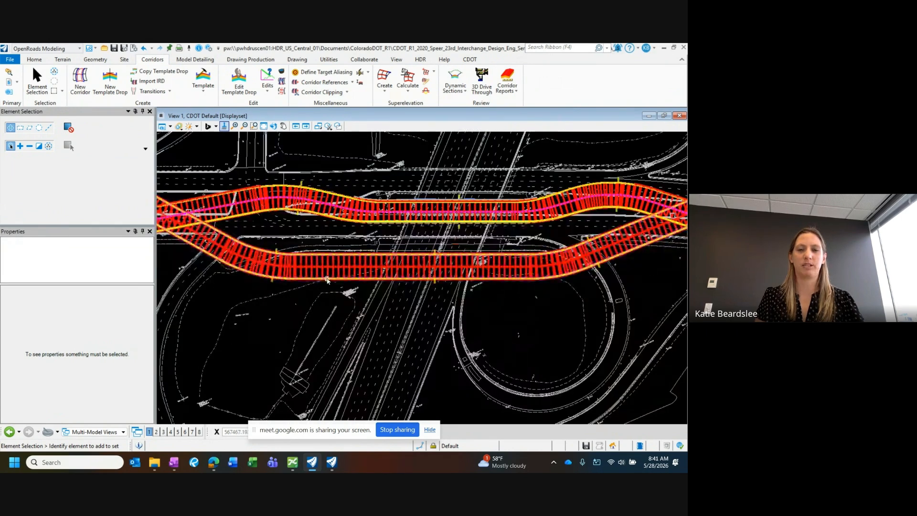
{"action": "scroll", "coordinate": [332, 270], "scroll_direction": "down", "scroll_amount": 3}
{"action": "mouse_move", "coordinate": [339, 270]}
{"action": "middle_mouse_down"}
{"action": "mouse_move", "coordinate": [423, 269]}
{"action": "mouse_move", "coordinate": [371, 293]}
{"action": "middle_mouse_up"}
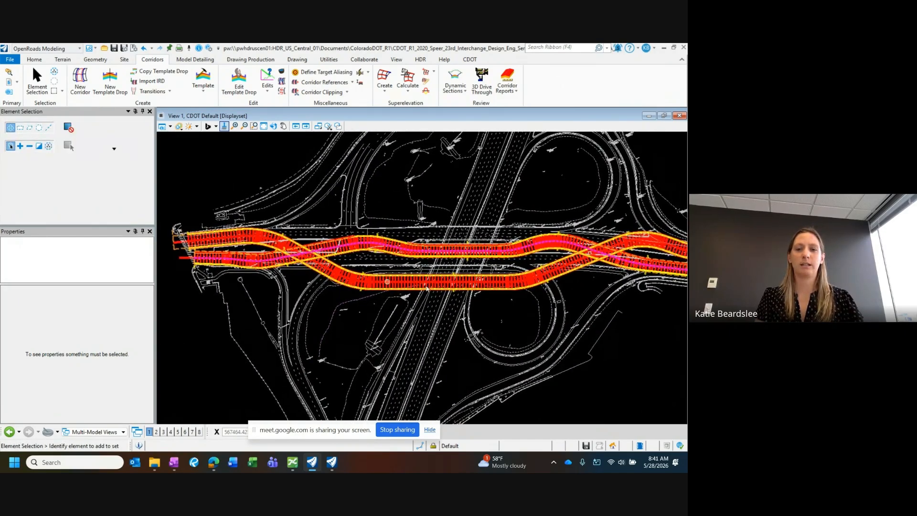
{"action": "middle_click_drag", "start_coordinate": [329, 249], "coordinate": [352, 244]}
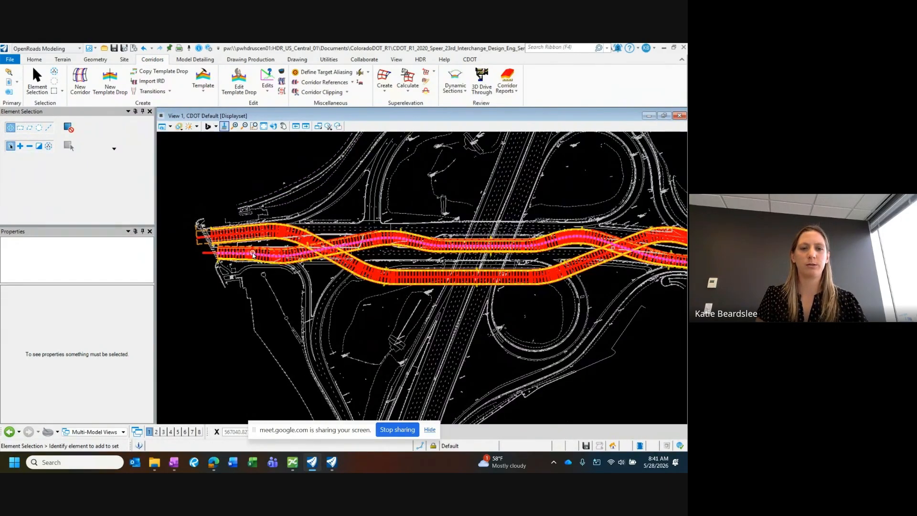
{"action": "middle_click_drag", "start_coordinate": [281, 252], "coordinate": [298, 248]}
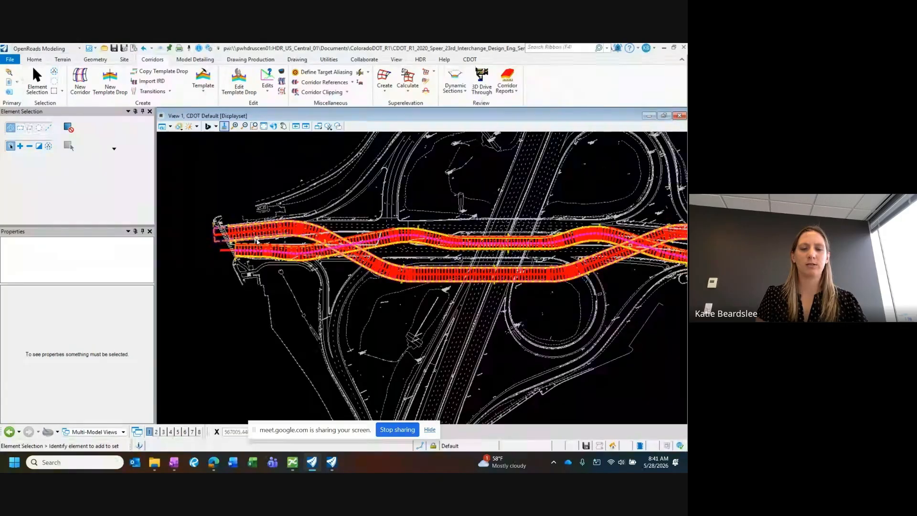
{"action": "scroll", "coordinate": [251, 242], "scroll_direction": "up", "scroll_amount": 3}
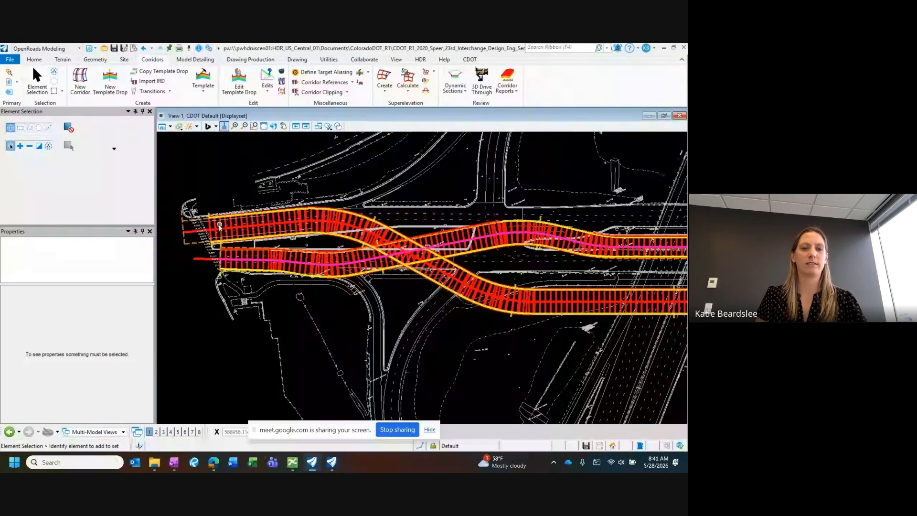
{"action": "scroll", "coordinate": [217, 222], "scroll_direction": "down", "scroll_amount": 3}
{"action": "middle_click_drag", "start_coordinate": [610, 245], "coordinate": [482, 233]}
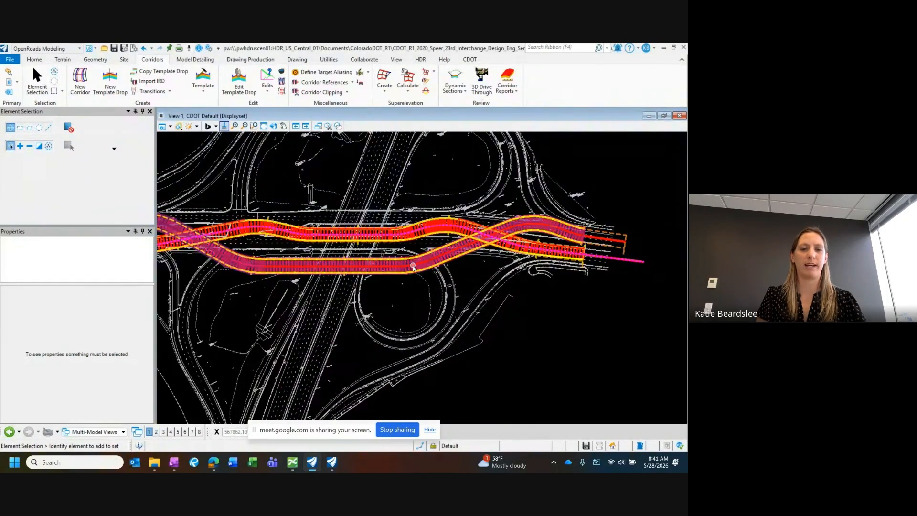
{"action": "middle_click_drag", "start_coordinate": [414, 268], "coordinate": [501, 269]}
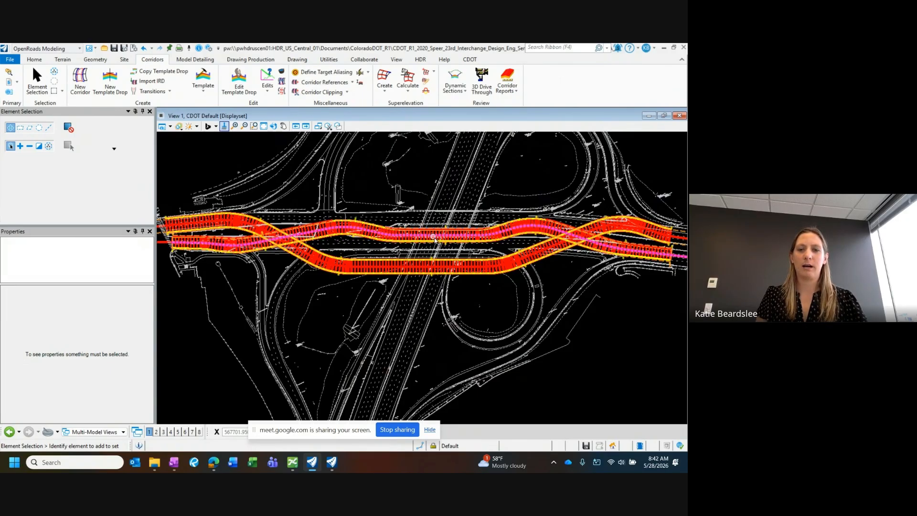
{"action": "scroll", "coordinate": [410, 221], "scroll_direction": "up", "scroll_amount": 2}
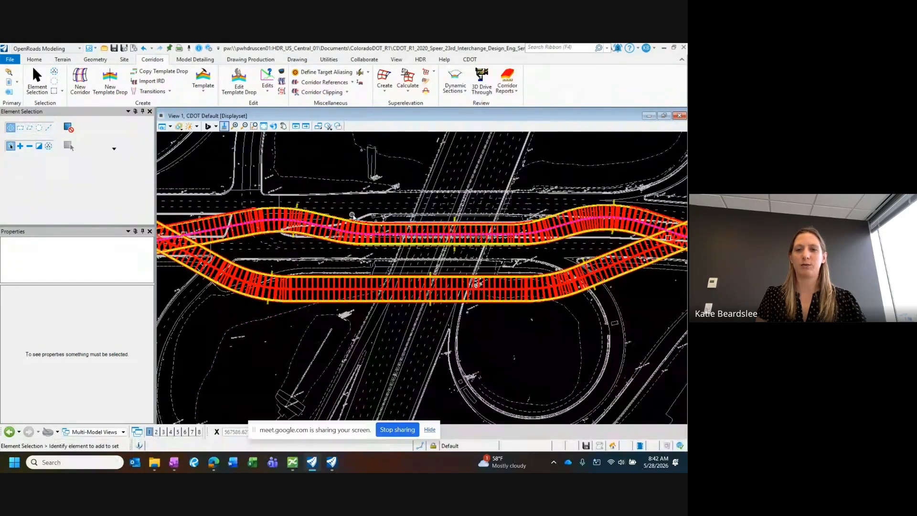
{"action": "mouse_move", "coordinate": [389, 242]}
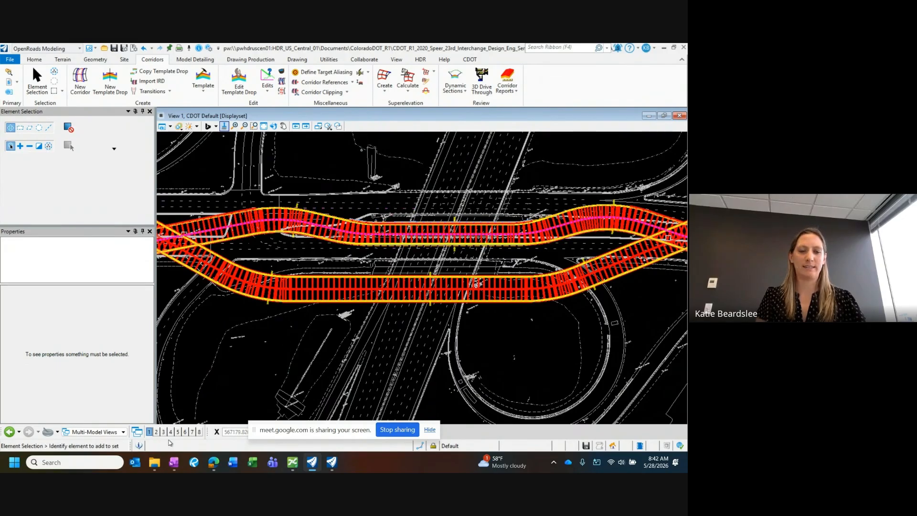
Step: Examine the bridge crossing in the window showing CDOT Default-3D, and compare it with the two Speer corridors in the Multi-Model Views plan
{"action": "left_click", "coordinate": [330, 466]}
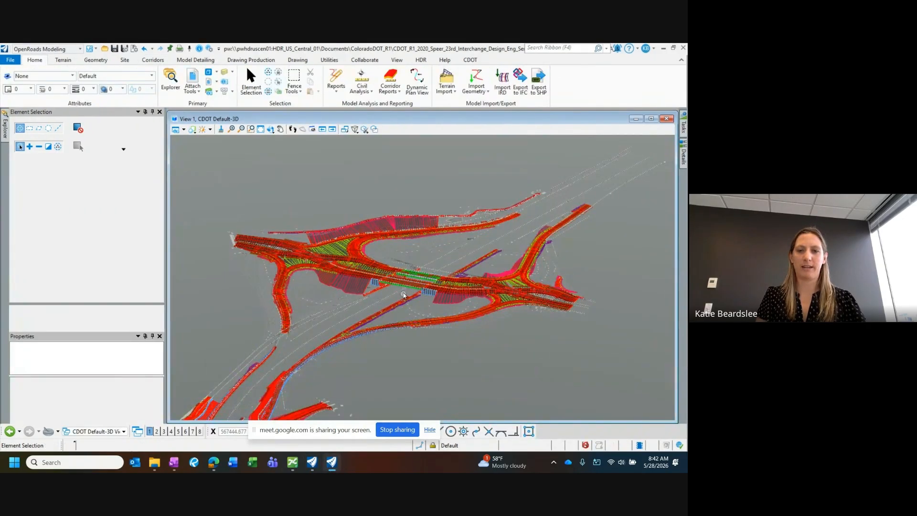
{"action": "scroll", "coordinate": [404, 295], "scroll_direction": "up", "scroll_amount": 4}
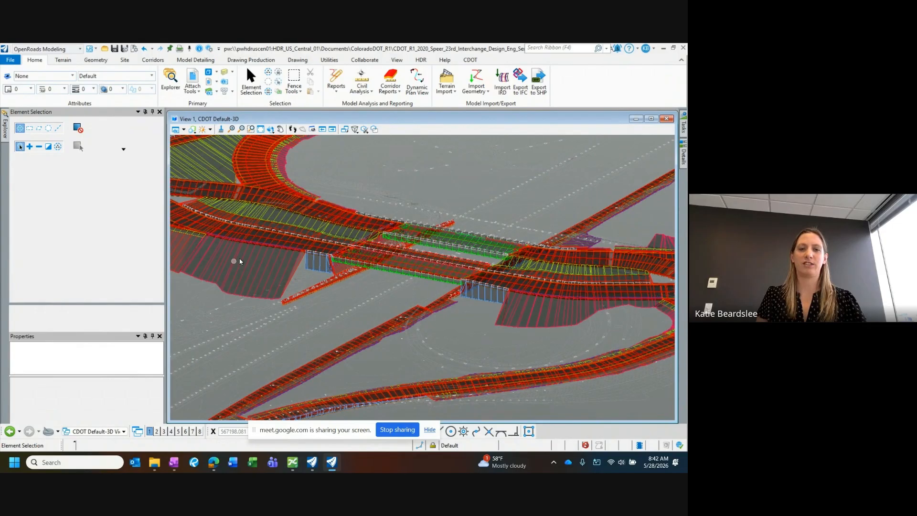
{"action": "mouse_move", "coordinate": [590, 289]}
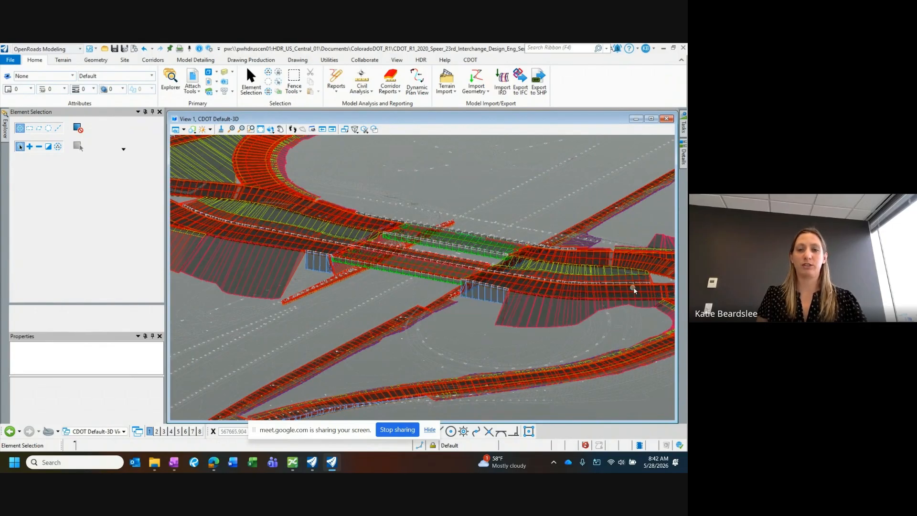
{"action": "left_click", "coordinate": [309, 464]}
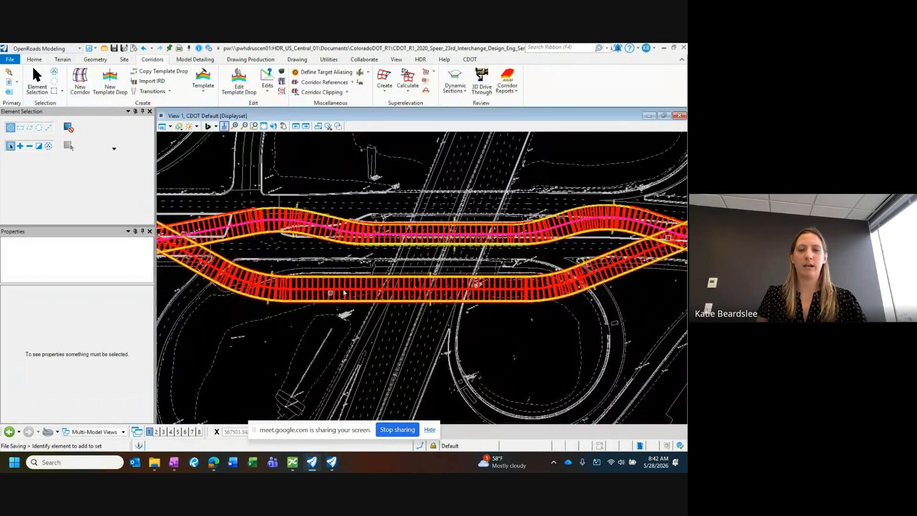
{"action": "scroll", "coordinate": [338, 275], "scroll_direction": "up", "scroll_amount": 2}
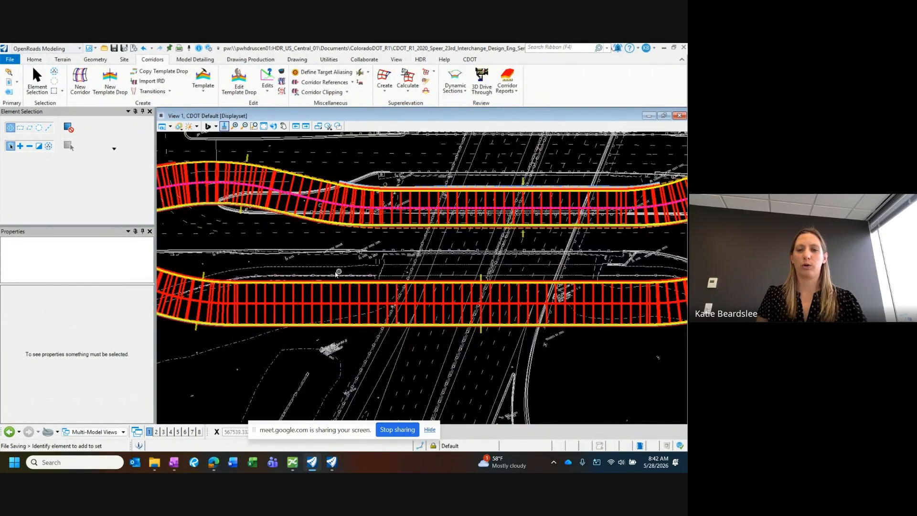
{"action": "scroll", "coordinate": [337, 275], "scroll_direction": "down", "scroll_amount": 2}
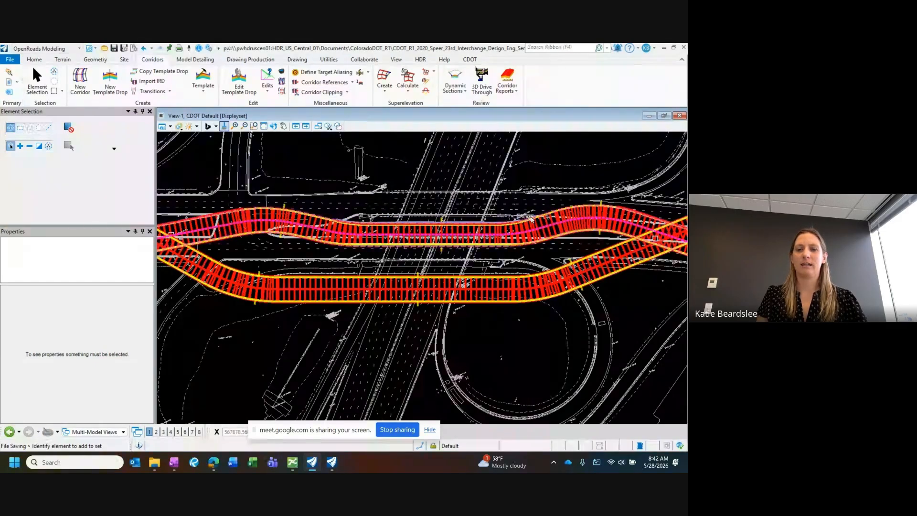
{"action": "mouse_move", "coordinate": [424, 249]}
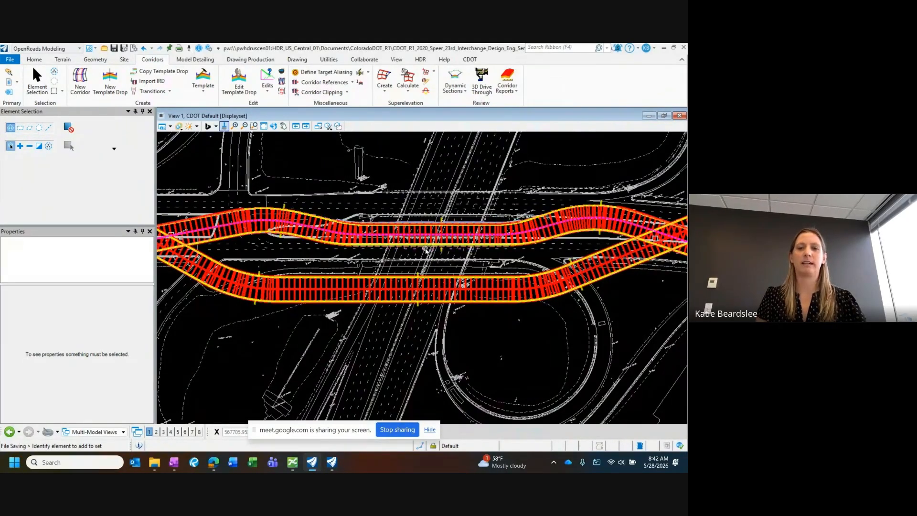
Step: Turn on the display of the attached reference RDY_CTL-SPEER.dgn
{"action": "scroll", "coordinate": [426, 249], "scroll_direction": "down", "scroll_amount": 2}
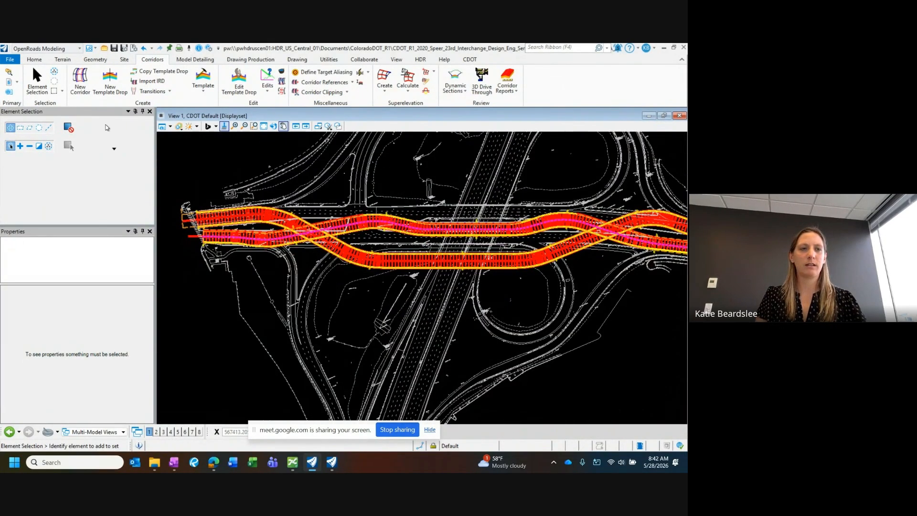
{"action": "left_click", "coordinate": [11, 89]}
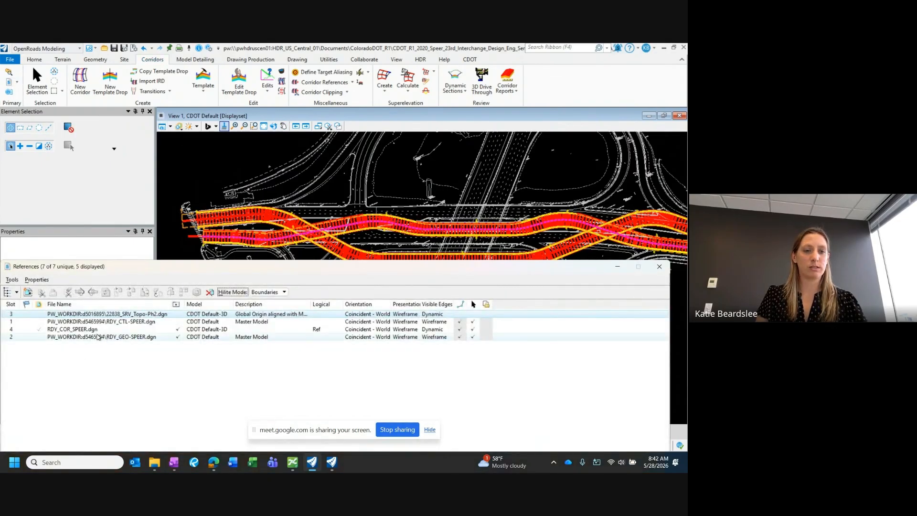
{"action": "left_click", "coordinate": [176, 321]}
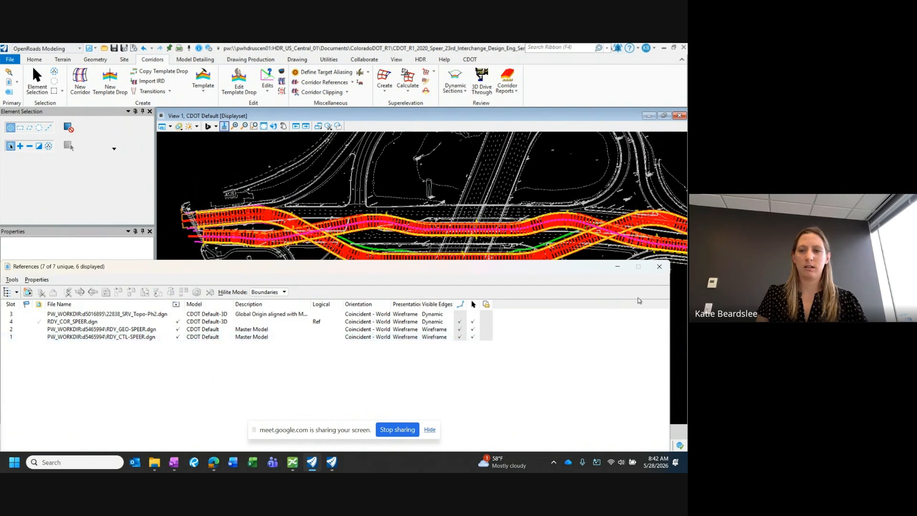
{"action": "left_click", "coordinate": [659, 267]}
Step: Check the properties and feature name of the westbound left shoulder line at the west end of the corridor
{"action": "scroll", "coordinate": [183, 219], "scroll_direction": "up", "scroll_amount": 3}
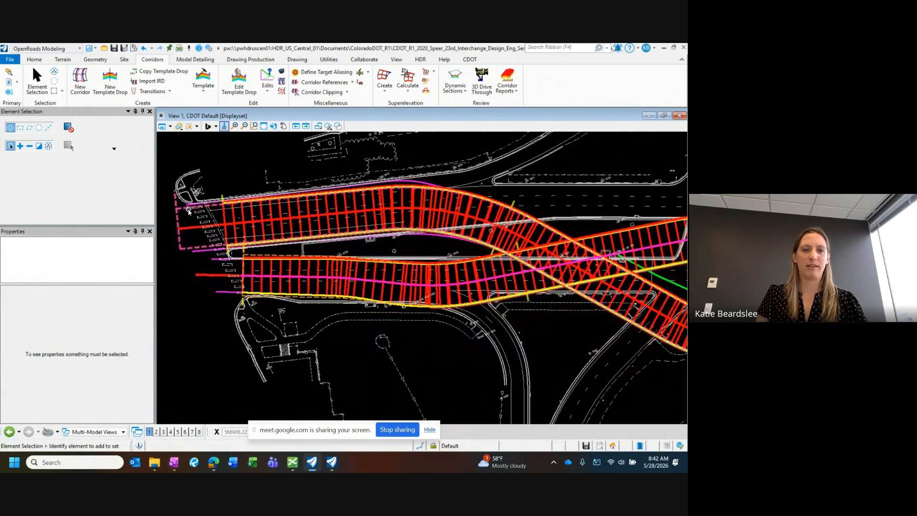
{"action": "scroll", "coordinate": [184, 208], "scroll_direction": "up", "scroll_amount": 2}
{"action": "left_click", "coordinate": [200, 282]}
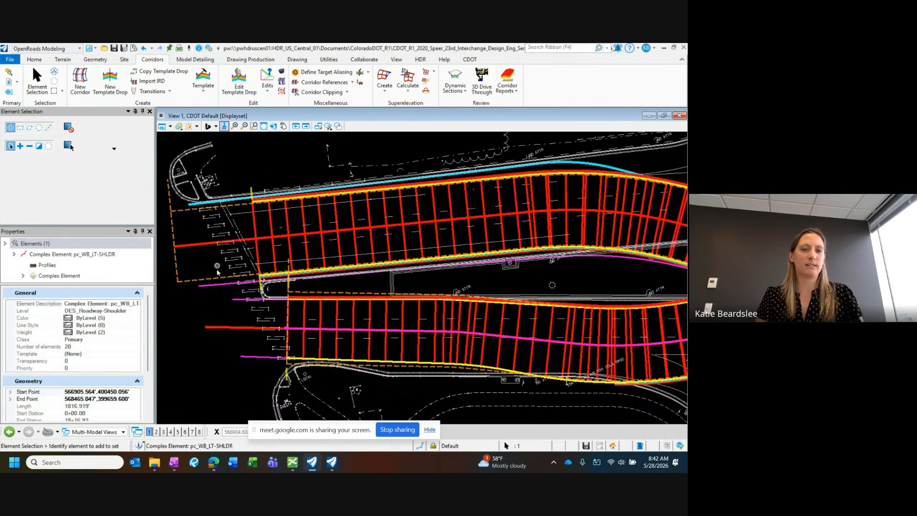
{"action": "scroll", "coordinate": [74, 377], "scroll_direction": "down", "scroll_amount": 3}
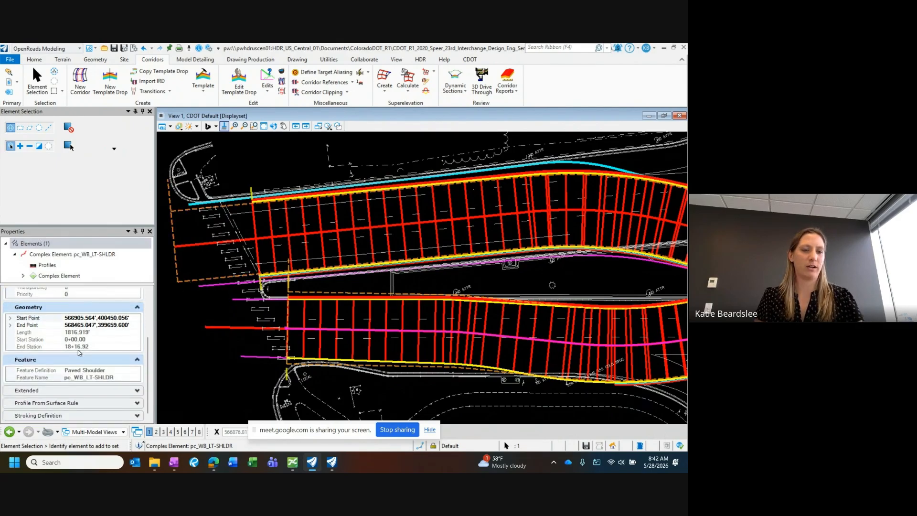
{"action": "left_click", "coordinate": [200, 285]}
{"action": "left_click", "coordinate": [213, 311]}
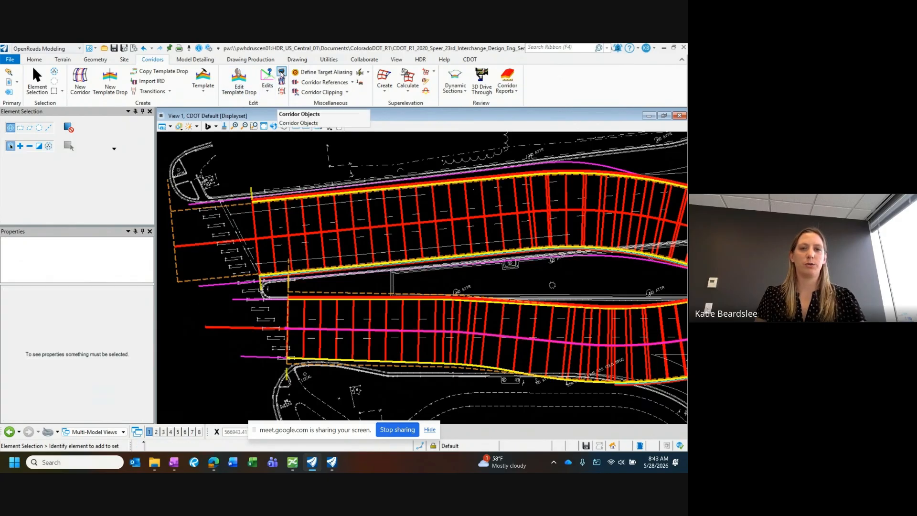
Step: Start a new point control in the corridor objects of the westbound Speer corridor, locked to the corridor's start and end
{"action": "left_click", "coordinate": [281, 73]}
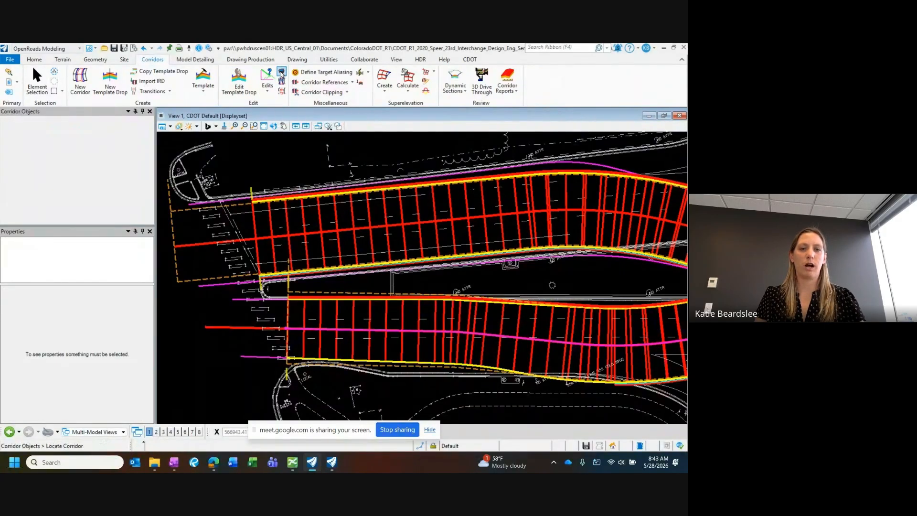
{"action": "left_click", "coordinate": [268, 220]}
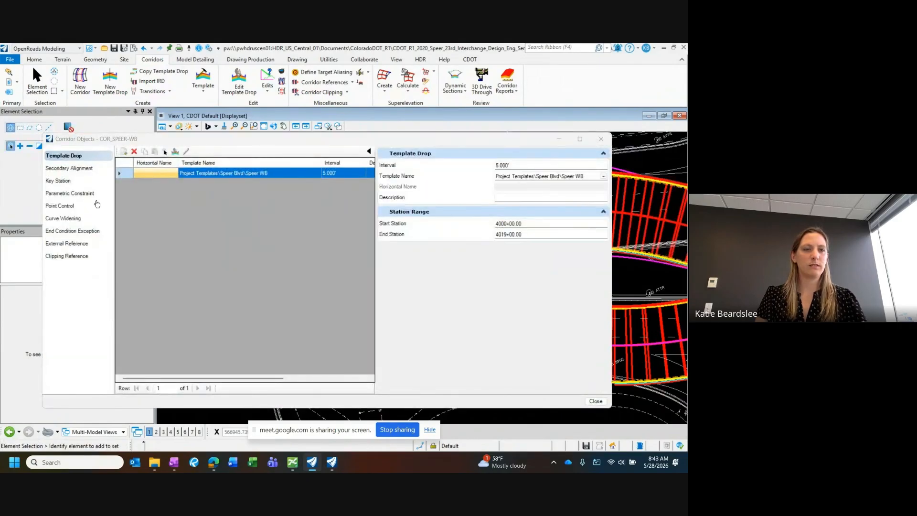
{"action": "left_click", "coordinate": [60, 206]}
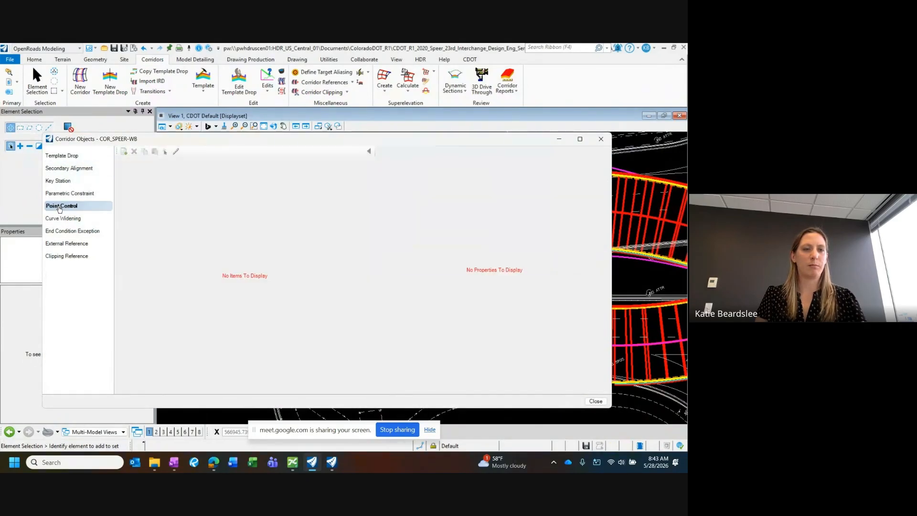
{"action": "left_click", "coordinate": [124, 152]}
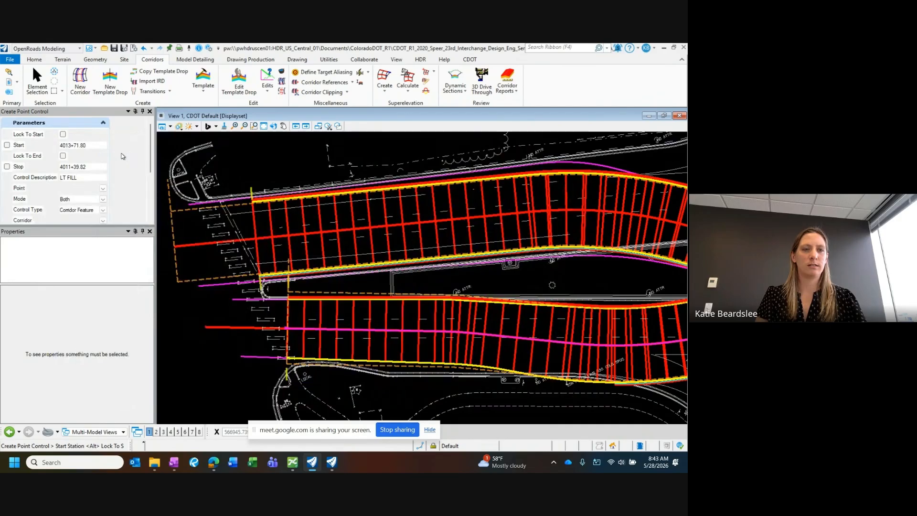
{"action": "scroll", "coordinate": [253, 203], "scroll_direction": "down", "scroll_amount": 2}
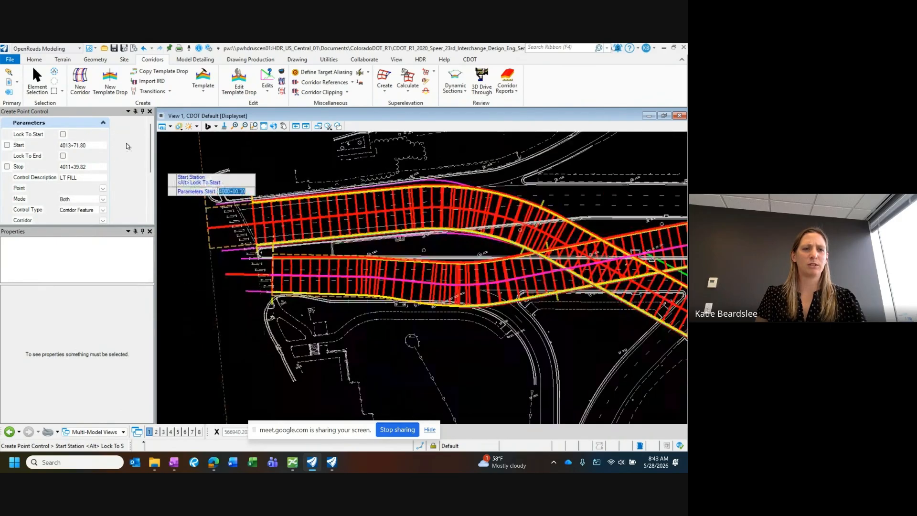
{"action": "left_click", "coordinate": [62, 135]}
{"action": "left_click", "coordinate": [63, 156]}
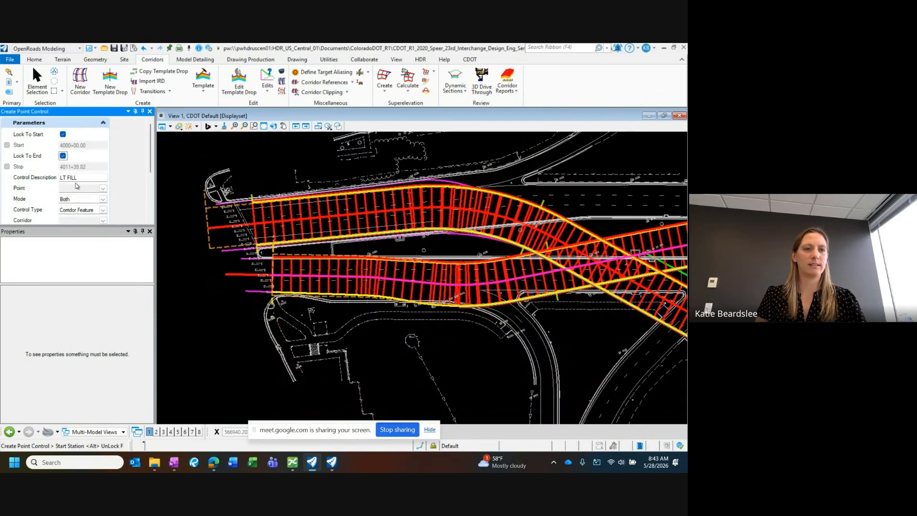
Step: Describe the new point control as LT SHLDR and assign it to the template point LT_SHLDR
{"action": "left_click_drag", "start_coordinate": [83, 178], "coordinate": [44, 178]}
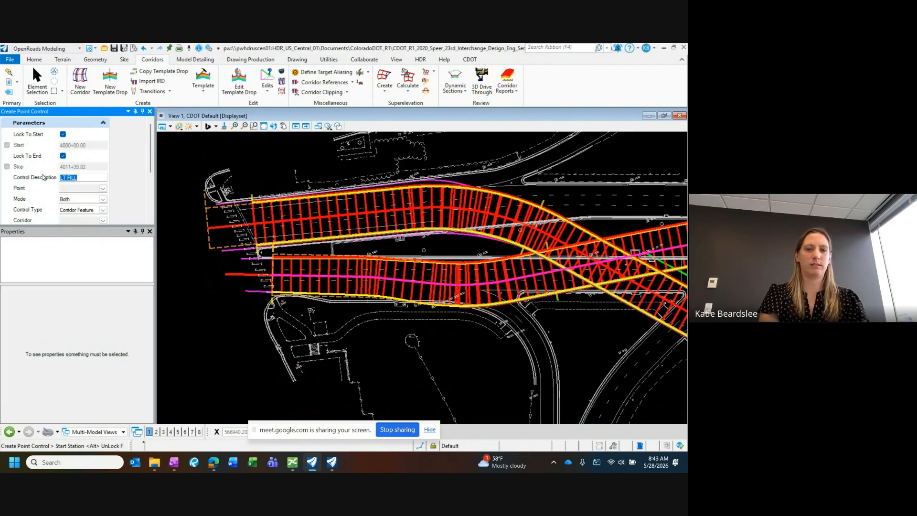
{"action": "type", "text": "LT S"}
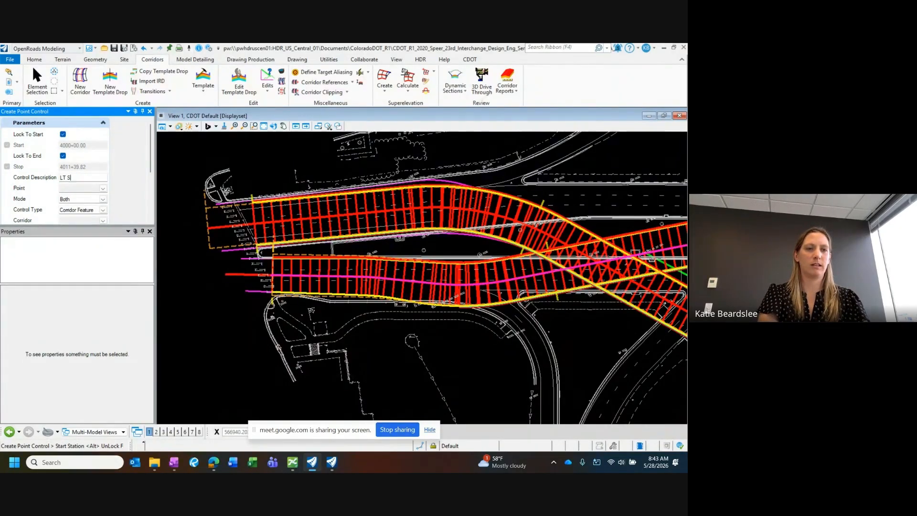
{"action": "type", "text": "HLDR"}
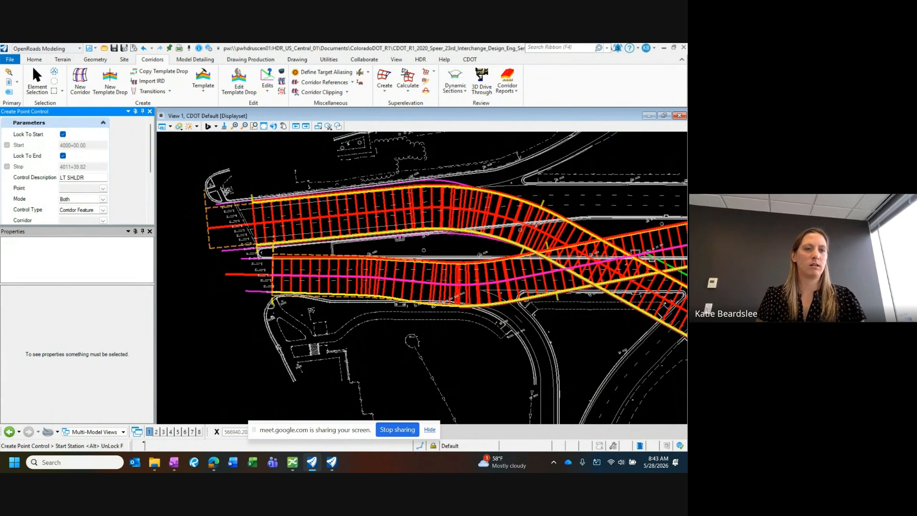
{"action": "left_click", "coordinate": [103, 188]}
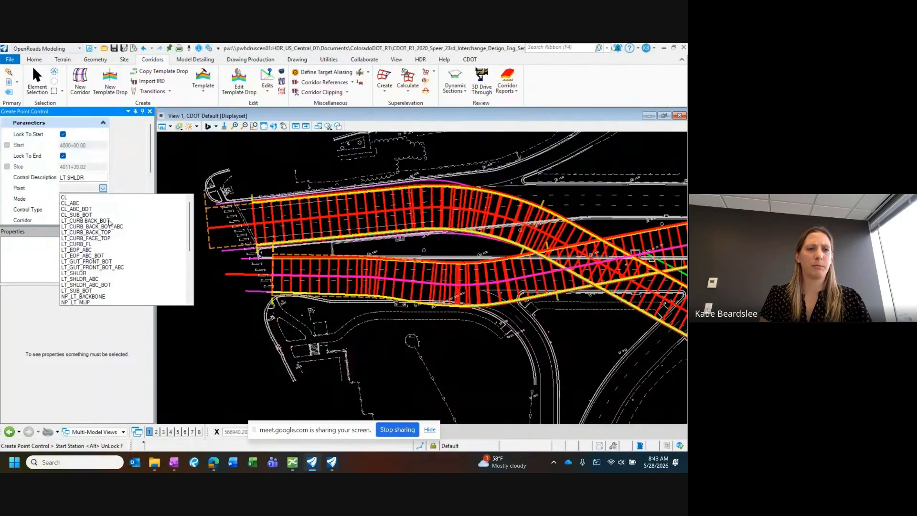
{"action": "left_click", "coordinate": [78, 273]}
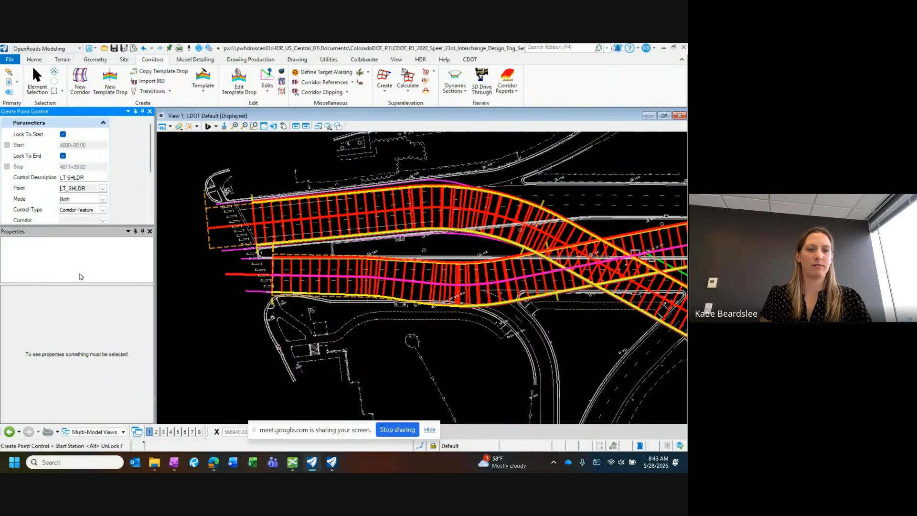
Step: Set the left shoulder control to Horizontal mode and Linear Geometry type, with pc_WB_LT-SHLDR as its plan element
{"action": "left_click", "coordinate": [102, 200]}
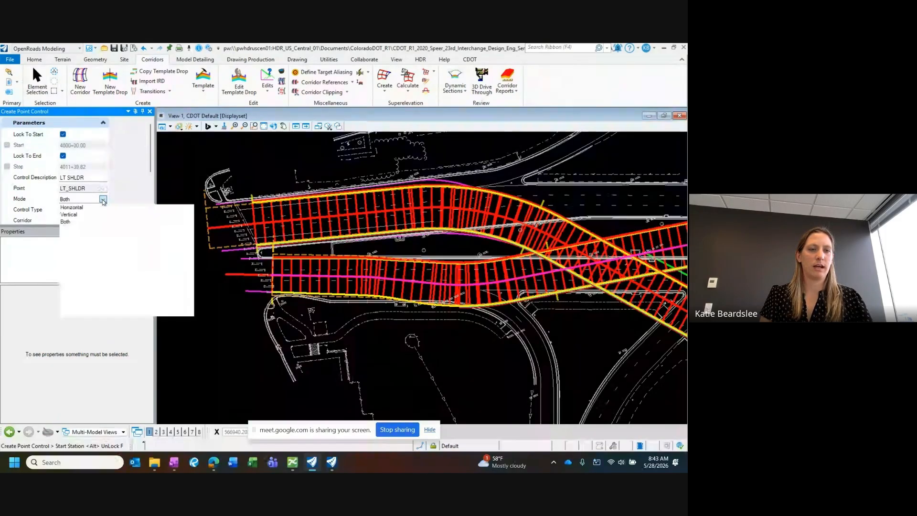
{"action": "left_click", "coordinate": [77, 209]}
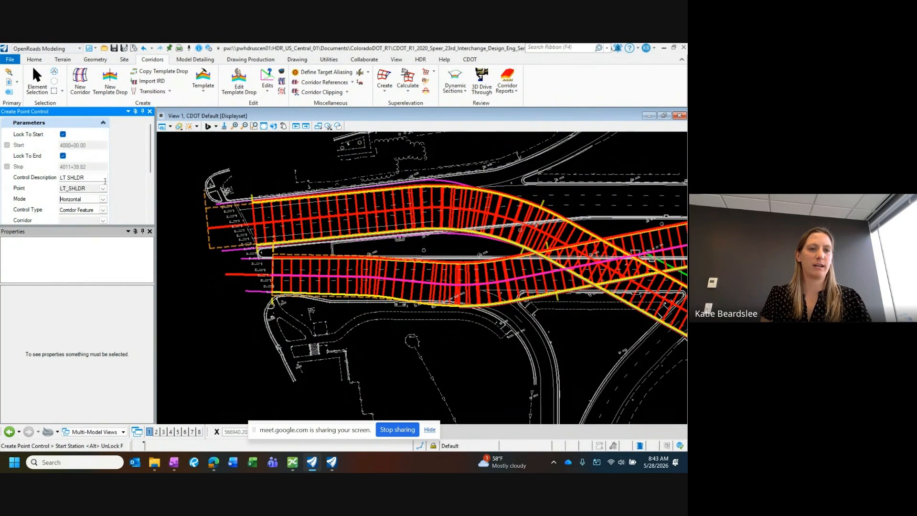
{"action": "left_click", "coordinate": [103, 209]}
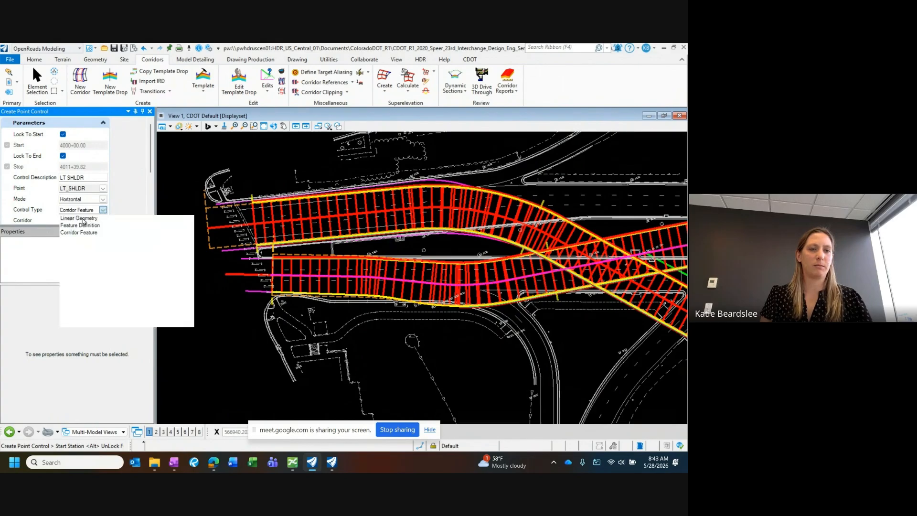
{"action": "left_click", "coordinate": [81, 218]}
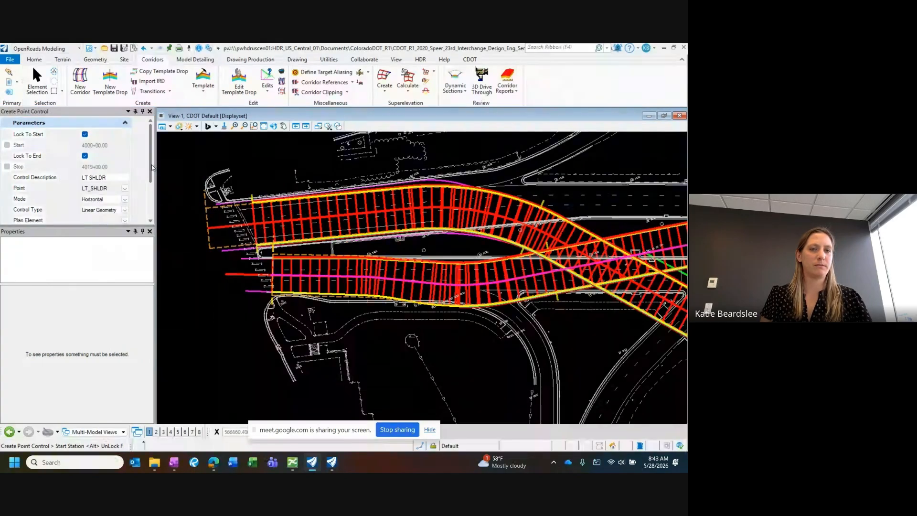
{"action": "scroll", "coordinate": [152, 167], "scroll_direction": "down", "scroll_amount": 3}
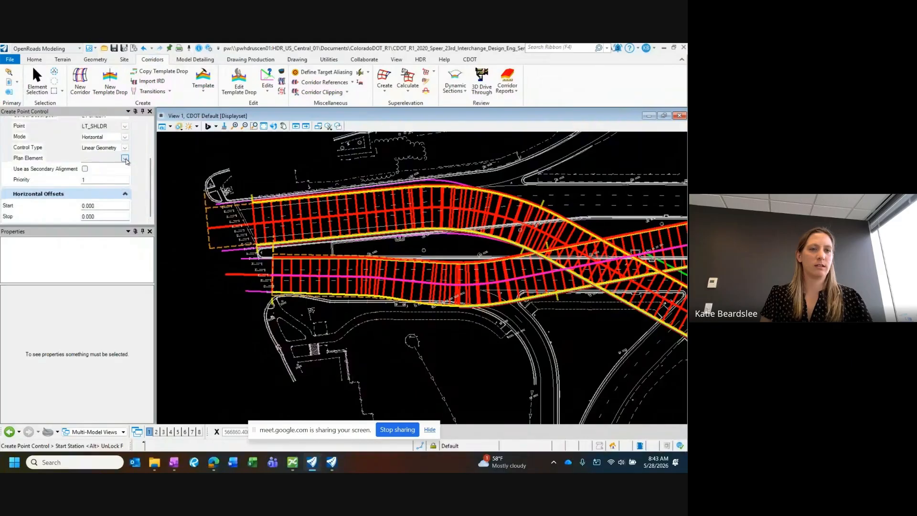
{"action": "left_click", "coordinate": [125, 158]}
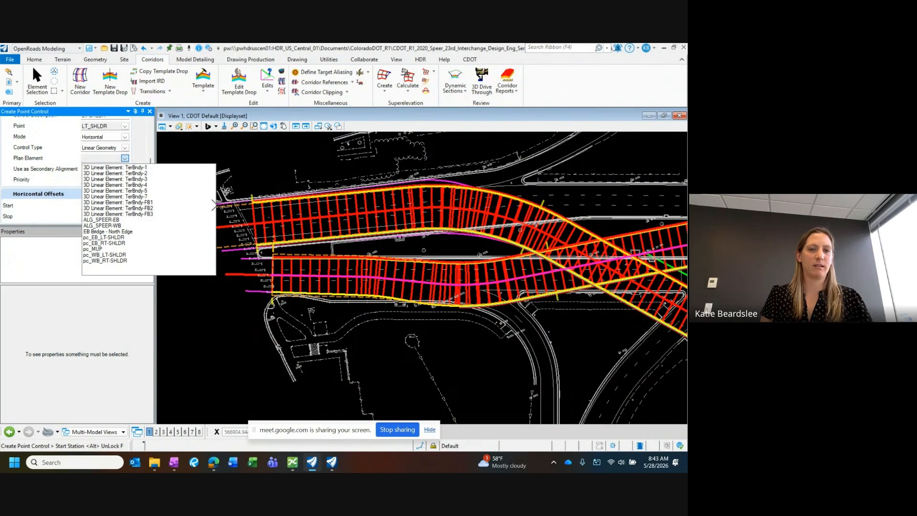
{"action": "left_click", "coordinate": [113, 256]}
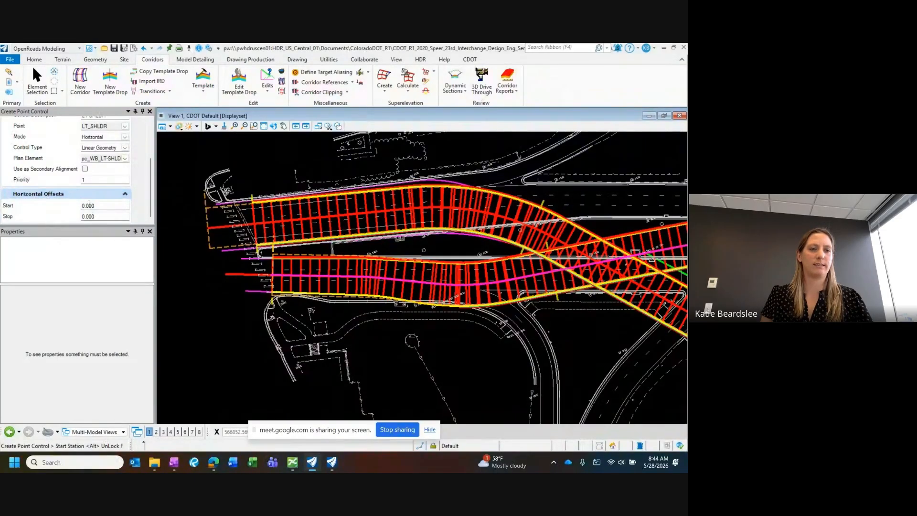
Step: Accept all the left shoulder point control's parameters to create it, and close the westbound corridor's objects
{"action": "left_click", "coordinate": [204, 271]}
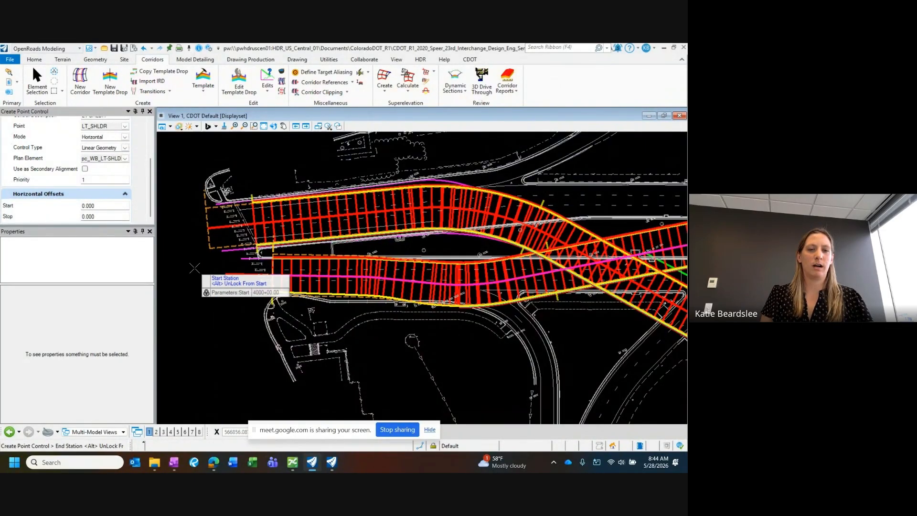
{"action": "left_click", "coordinate": [204, 271]}
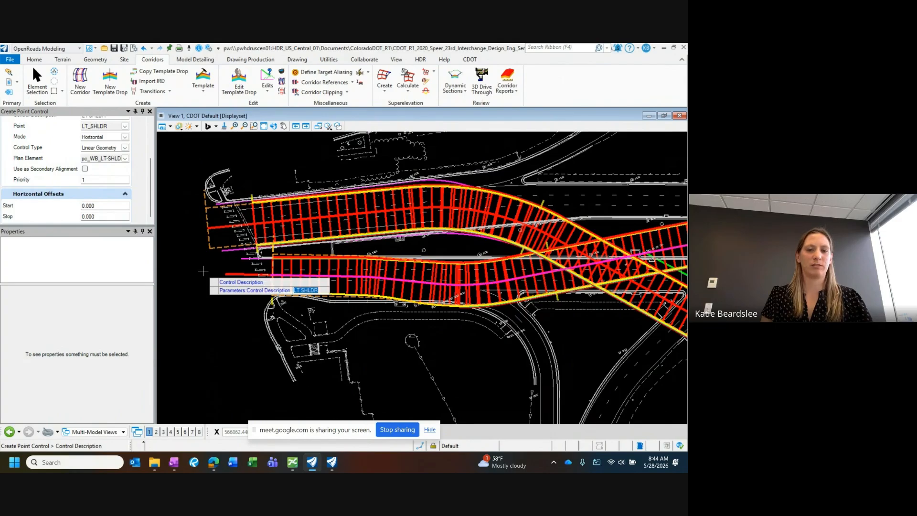
{"action": "left_click", "coordinate": [203, 270]}
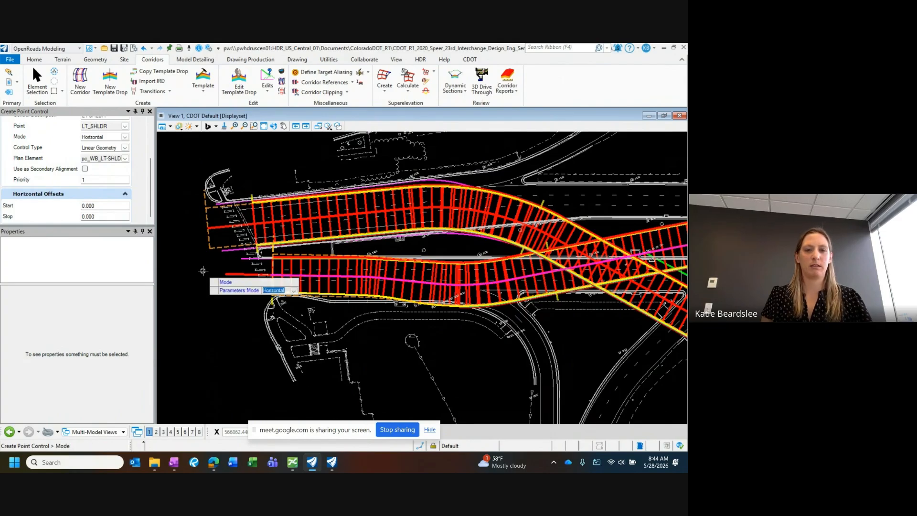
{"action": "left_click", "coordinate": [201, 270]}
{"action": "left_click", "coordinate": [201, 271]}
{"action": "left_click", "coordinate": [201, 270]}
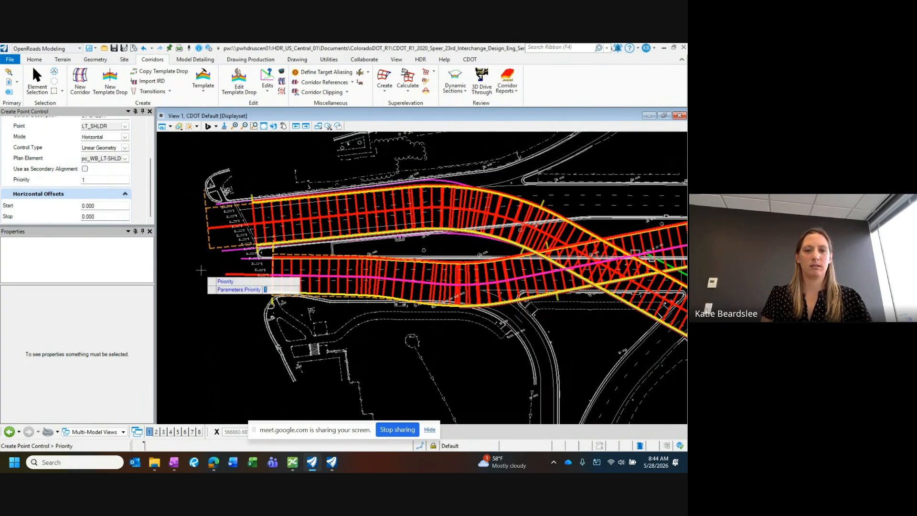
{"action": "left_click", "coordinate": [201, 270]}
{"action": "left_click", "coordinate": [201, 270]}
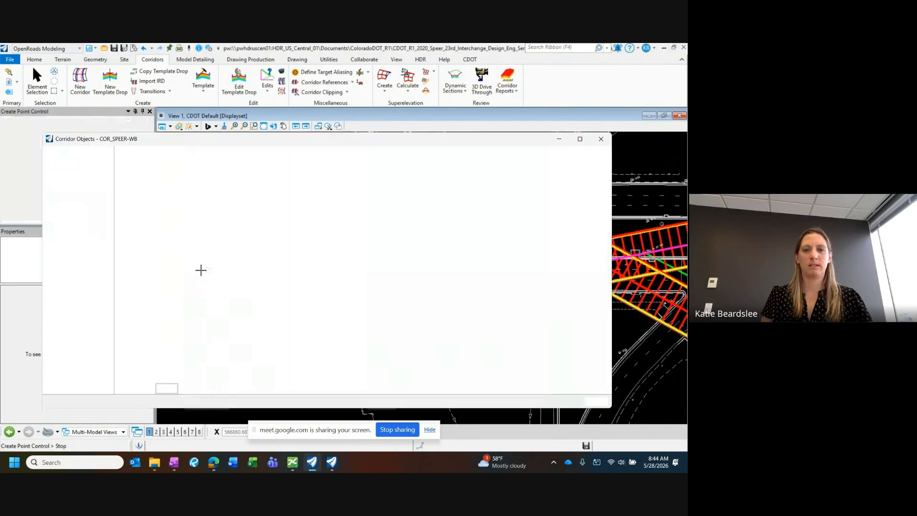
{"action": "left_click", "coordinate": [601, 139]}
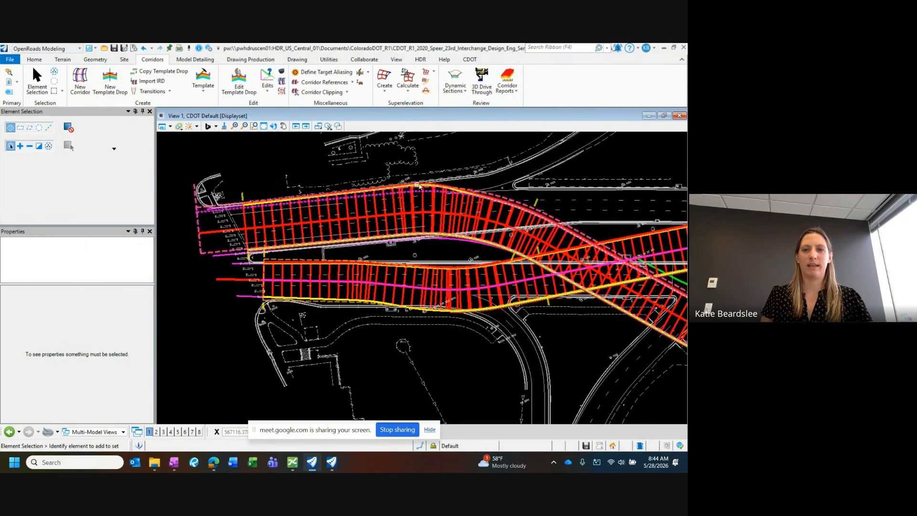
Step: Reopen the corridor objects of the westbound Speer corridor and start a second point control
{"action": "middle_click_drag", "start_coordinate": [432, 194], "coordinate": [368, 179]}
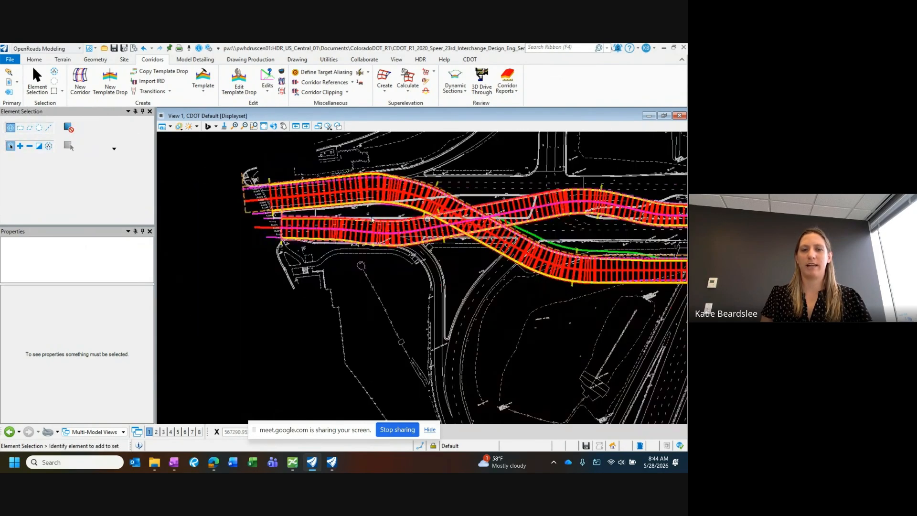
{"action": "scroll", "coordinate": [476, 208], "scroll_direction": "up", "scroll_amount": 2}
{"action": "scroll", "coordinate": [476, 208], "scroll_direction": "down", "scroll_amount": 1}
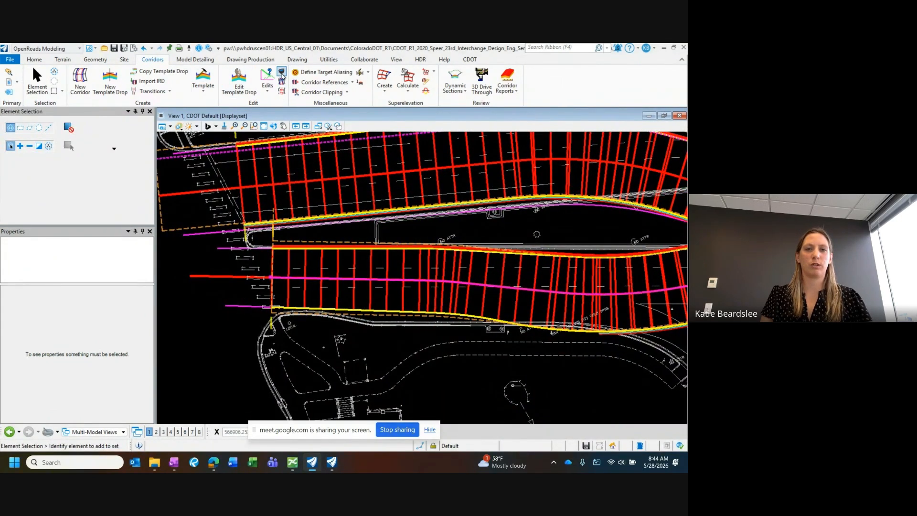
{"action": "left_click", "coordinate": [282, 71]}
{"action": "left_click", "coordinate": [273, 170]}
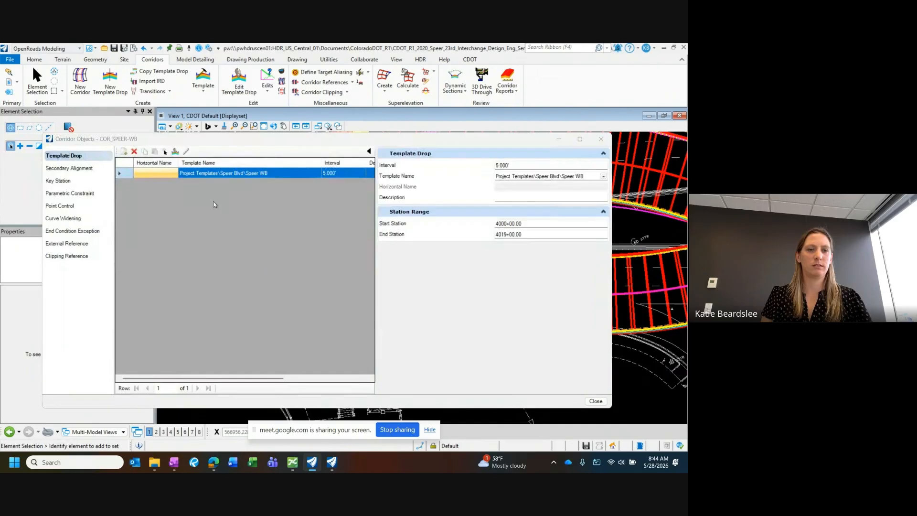
{"action": "left_click", "coordinate": [60, 205]}
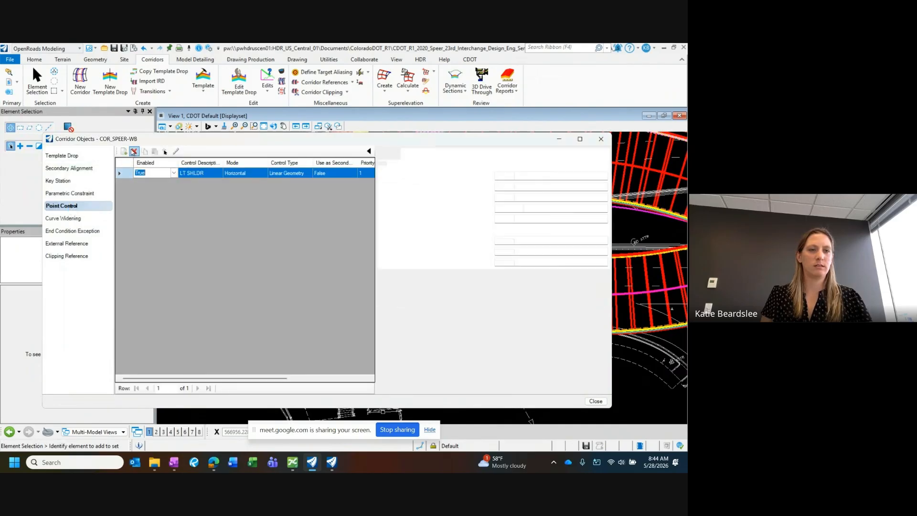
{"action": "left_click", "coordinate": [124, 151]}
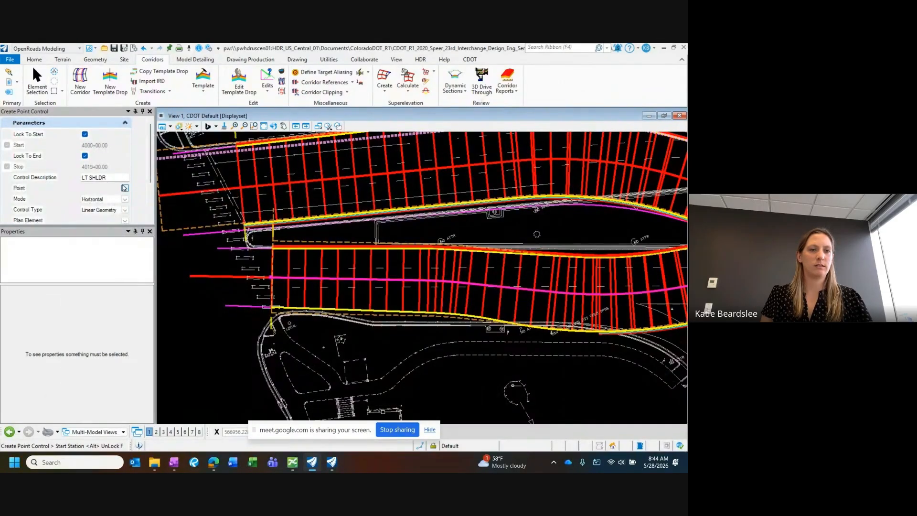
Step: Describe the second point control as RT SHLDR and assign it to the template point RT_SHLDR
{"action": "left_click", "coordinate": [85, 177]}
{"action": "key", "text": "BackSpace"}
{"action": "type", "text": "R"}
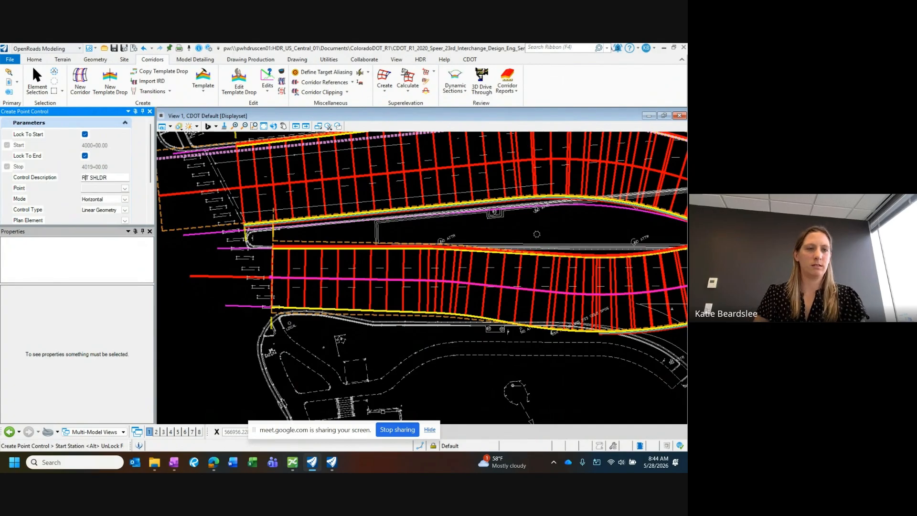
{"action": "left_click", "coordinate": [125, 189]}
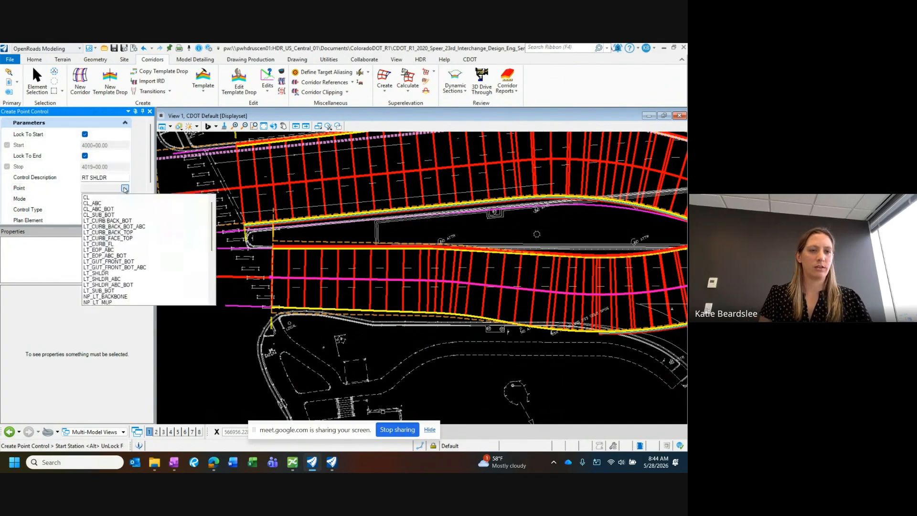
{"action": "scroll", "coordinate": [119, 228], "scroll_direction": "down", "scroll_amount": 4}
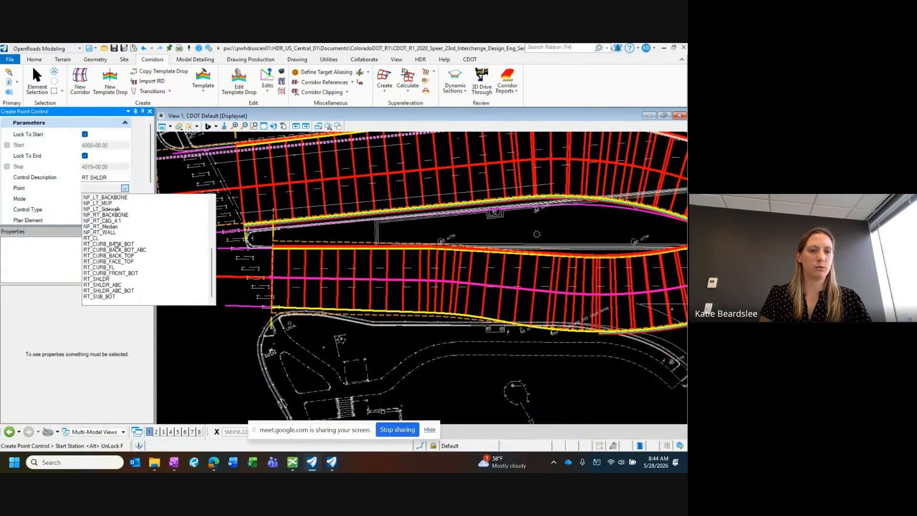
{"action": "left_click", "coordinate": [100, 279]}
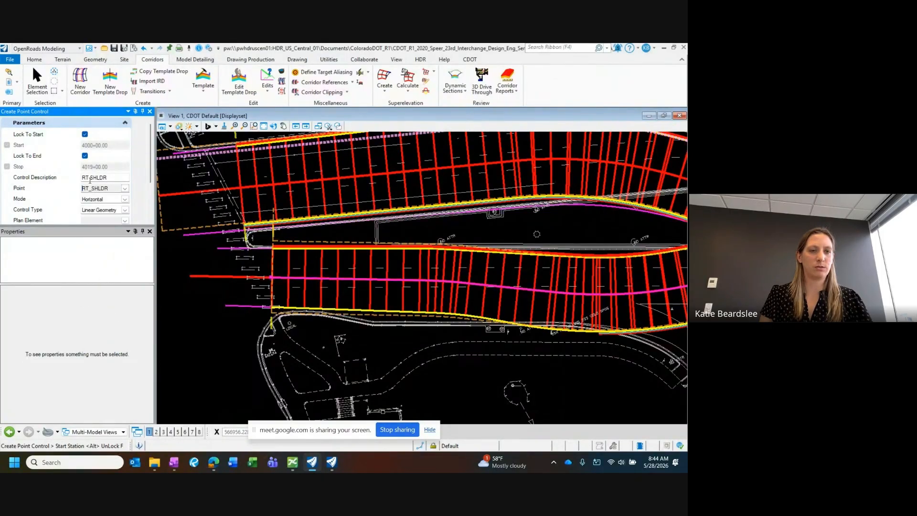
Step: Use pc_WB_RT-SHLDR as the plan element of the RT SHLDR point control
{"action": "scroll", "coordinate": [127, 186], "scroll_direction": "down", "scroll_amount": 3}
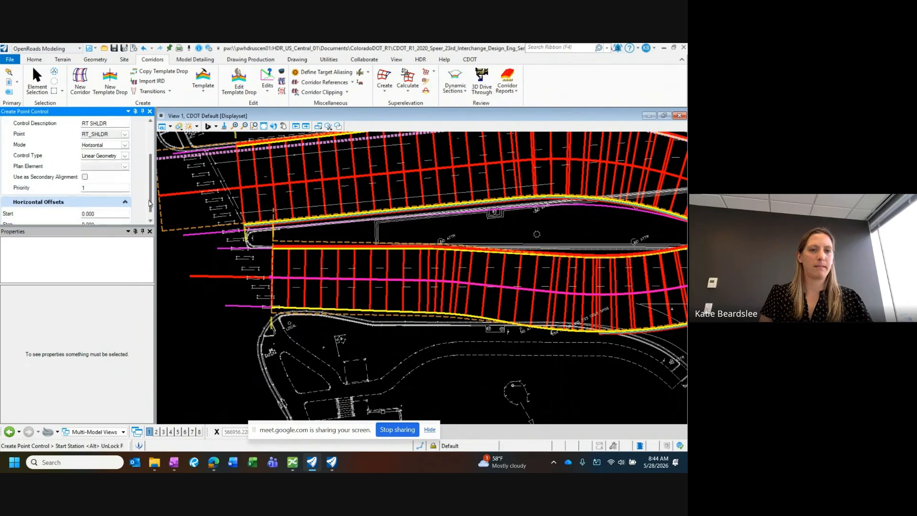
{"action": "left_click", "coordinate": [124, 162]}
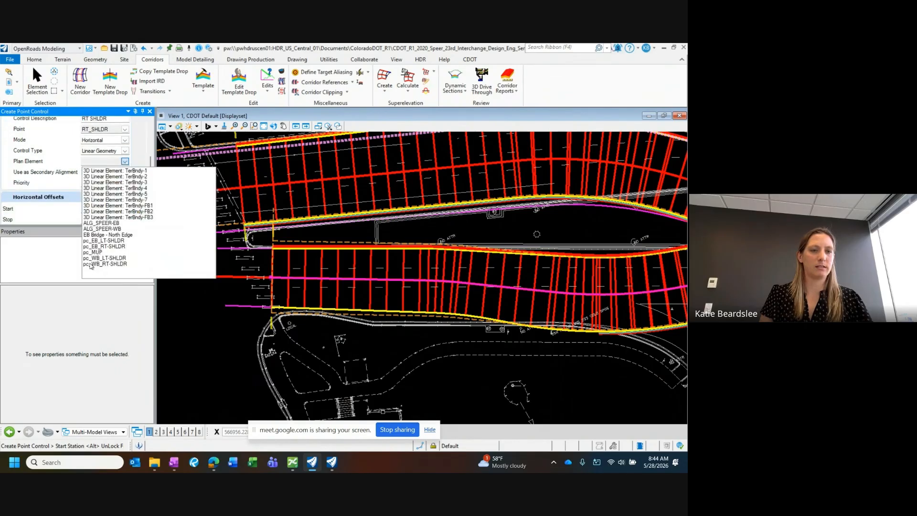
{"action": "left_click", "coordinate": [120, 264]}
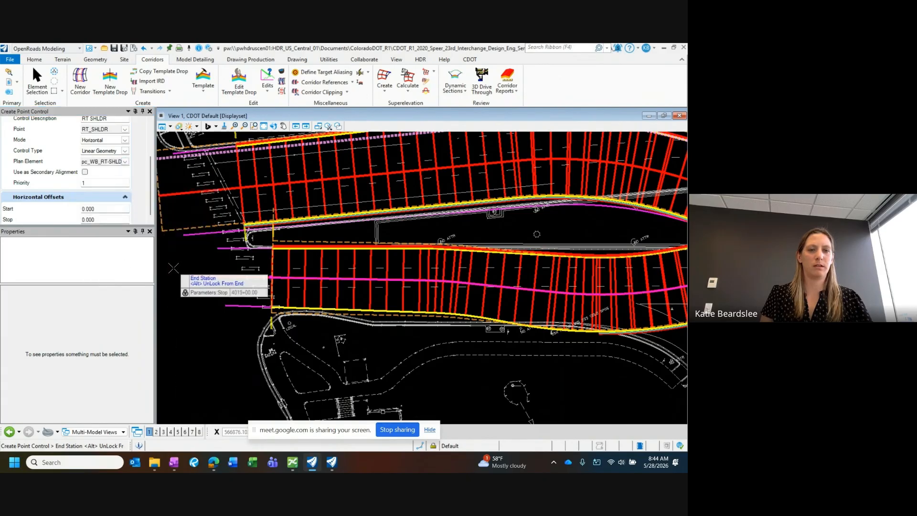
Step: Accept all the right shoulder point control's parameters with start and stop offsets of 0.000 to create it
{"action": "scroll", "coordinate": [173, 268], "scroll_direction": "down", "scroll_amount": 2}
{"action": "left_click", "coordinate": [192, 293]}
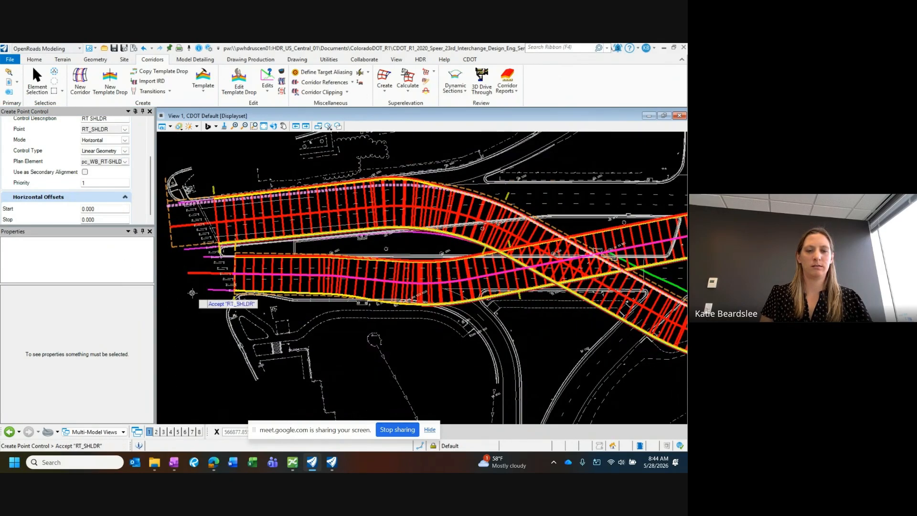
{"action": "left_click", "coordinate": [192, 293]}
{"action": "left_click", "coordinate": [192, 292]}
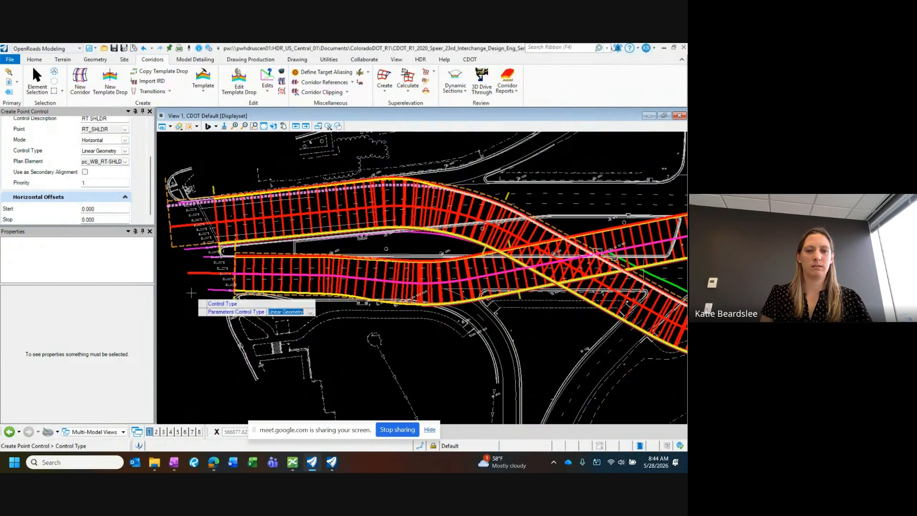
{"action": "left_click", "coordinate": [192, 292]}
{"action": "left_click", "coordinate": [191, 293]}
{"action": "left_click", "coordinate": [191, 293]}
{"action": "left_click", "coordinate": [191, 293]}
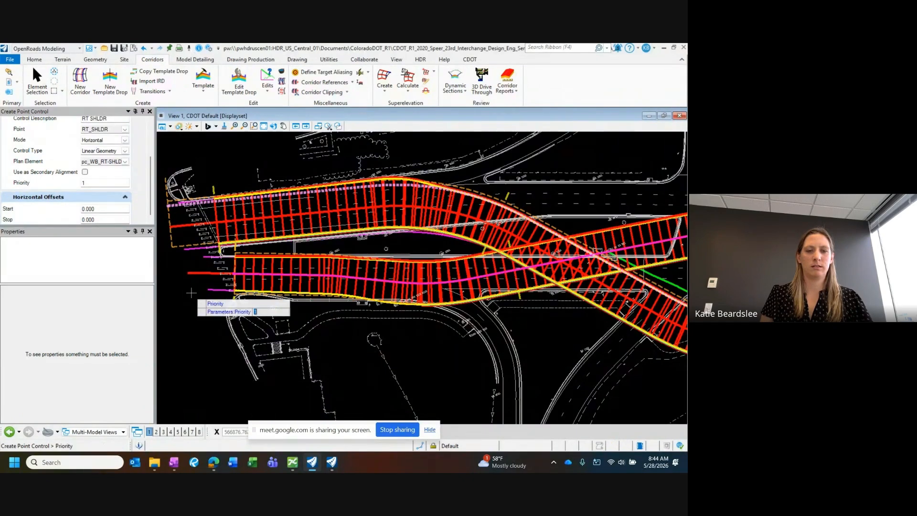
{"action": "left_click", "coordinate": [191, 293]}
{"action": "left_click", "coordinate": [191, 293]}
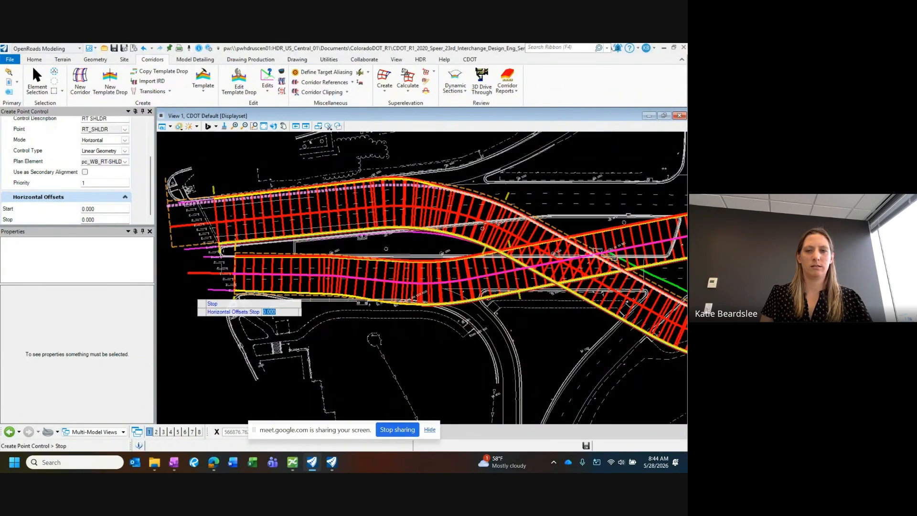
{"action": "left_click", "coordinate": [601, 139]}
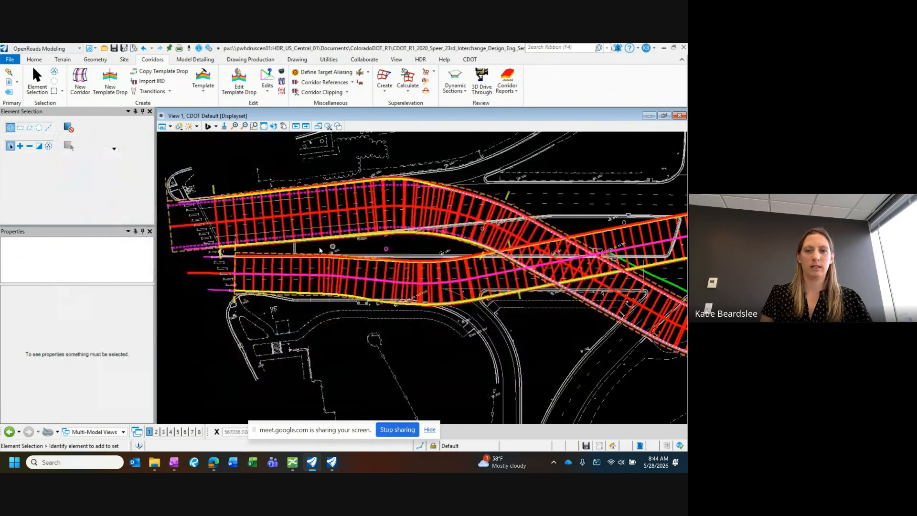
Step: Examine the westbound and eastbound Speer corridors across the interchange, from the western end to the crossings around the bridge
{"action": "scroll", "coordinate": [333, 247], "scroll_direction": "down", "scroll_amount": 2}
{"action": "mouse_move", "coordinate": [411, 257]}
{"action": "middle_mouse_down"}
{"action": "mouse_move", "coordinate": [297, 249]}
{"action": "mouse_move", "coordinate": [277, 258]}
{"action": "middle_mouse_up"}
{"action": "scroll", "coordinate": [296, 249], "scroll_direction": "down", "scroll_amount": 2}
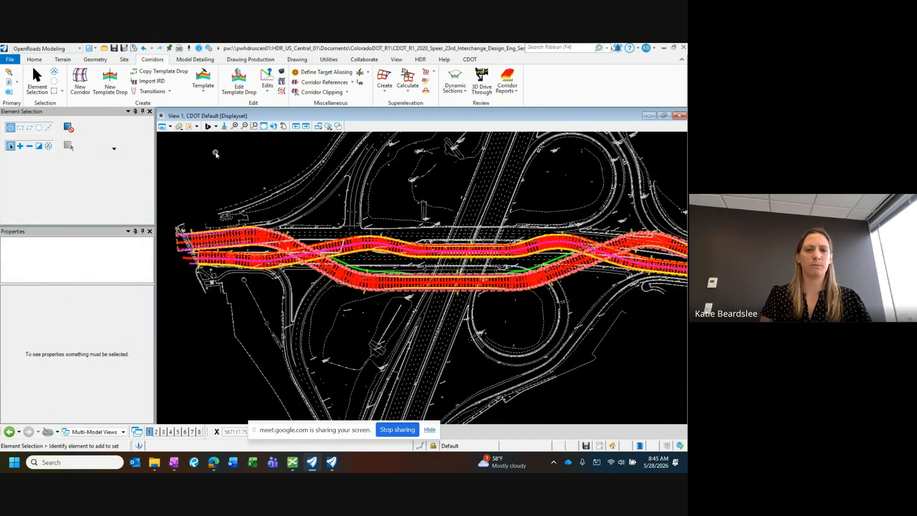
{"action": "scroll", "coordinate": [391, 289], "scroll_direction": "up", "scroll_amount": 2}
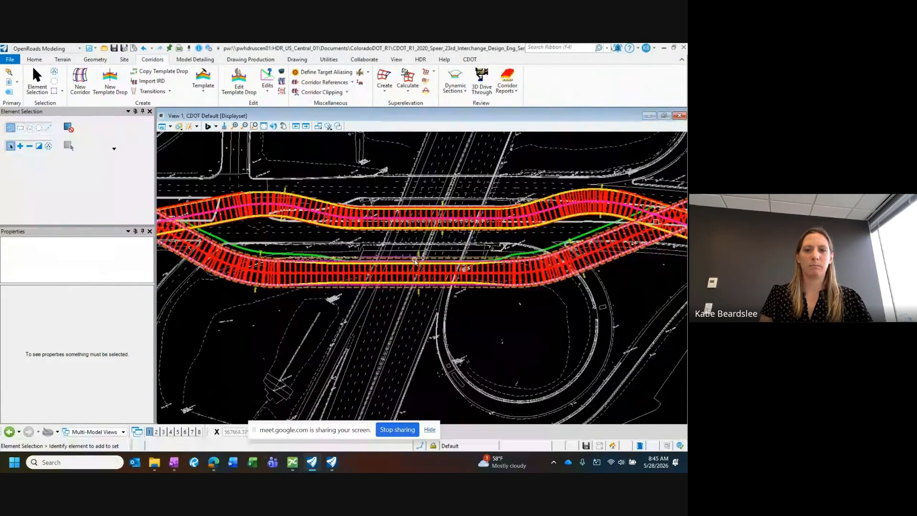
{"action": "left_click_drag", "start_coordinate": [155, 259], "coordinate": [137, 261]}
{"action": "middle_click_drag", "start_coordinate": [276, 280], "coordinate": [350, 295]}
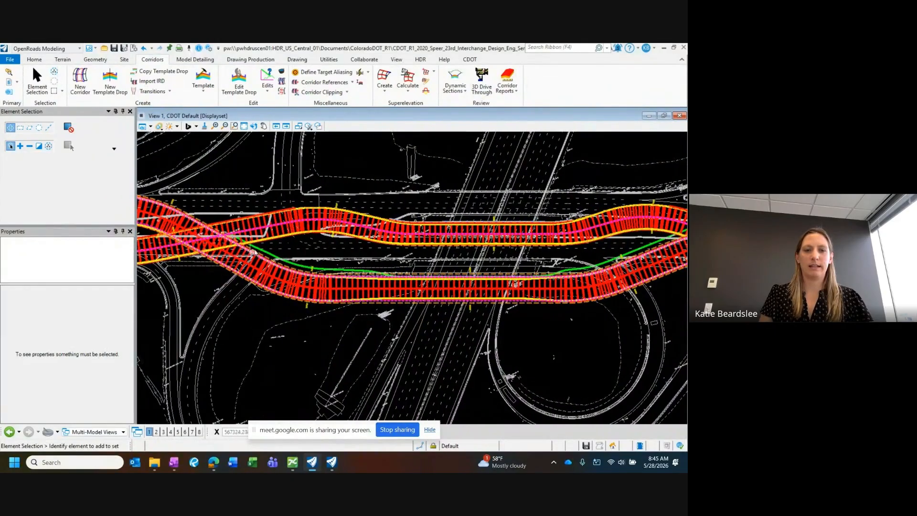
{"action": "middle_click_drag", "start_coordinate": [274, 259], "coordinate": [246, 249]}
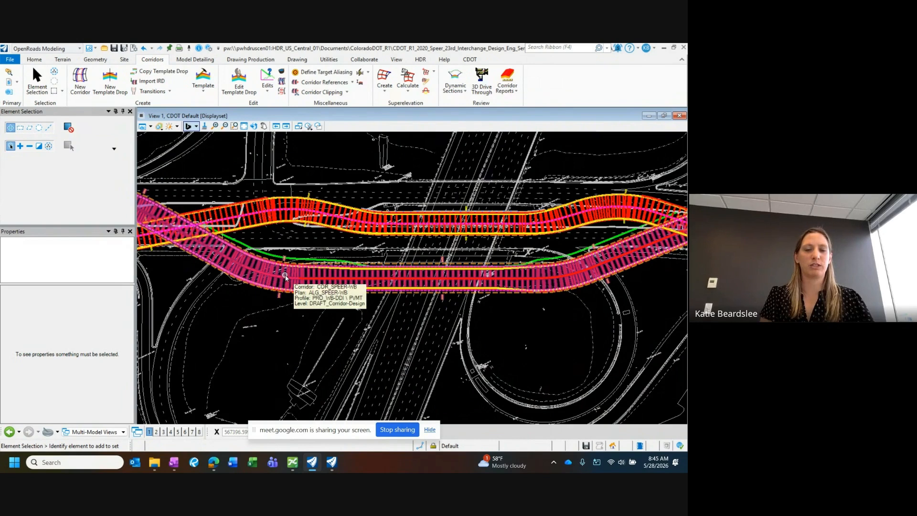
Step: Open the template library and display the Speer WB template from the Speer Blvd project templates
{"action": "left_click", "coordinate": [198, 75]}
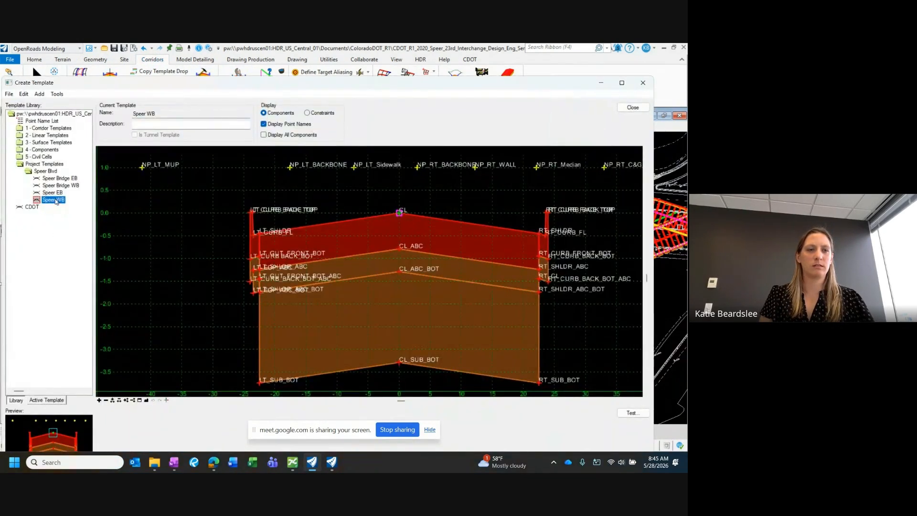
{"action": "left_click", "coordinate": [55, 193]}
{"action": "left_click", "coordinate": [53, 200]}
{"action": "scroll", "coordinate": [293, 223], "scroll_direction": "down", "scroll_amount": 1}
{"action": "scroll", "coordinate": [331, 254], "scroll_direction": "up", "scroll_amount": 1}
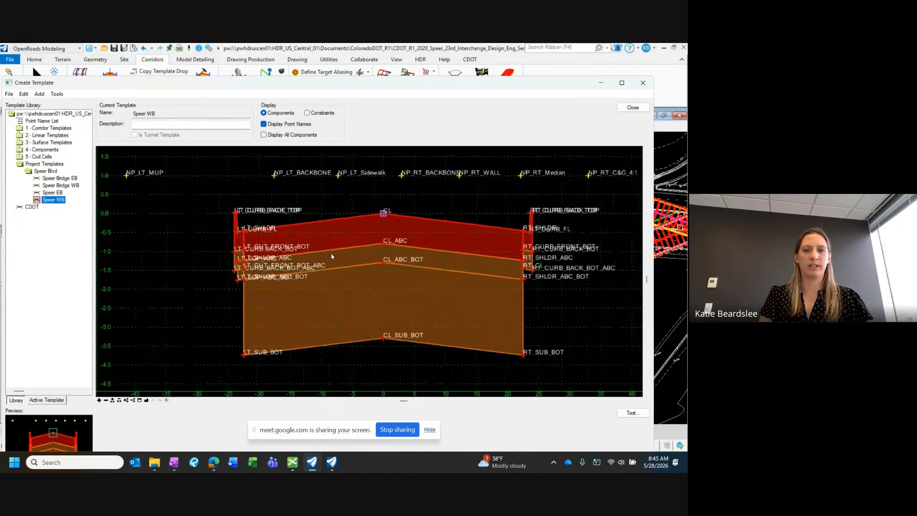
{"action": "scroll", "coordinate": [331, 257], "scroll_direction": "down", "scroll_amount": 3}
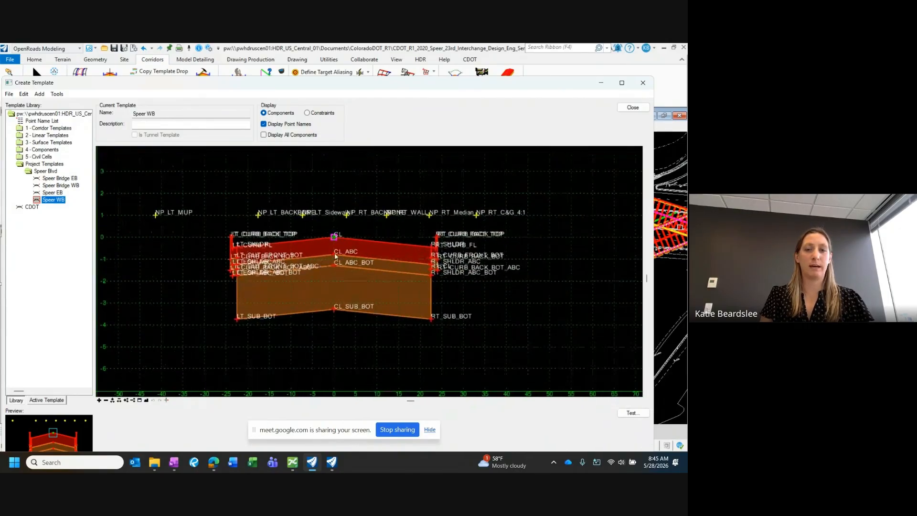
{"action": "scroll", "coordinate": [335, 256], "scroll_direction": "up", "scroll_amount": 1}
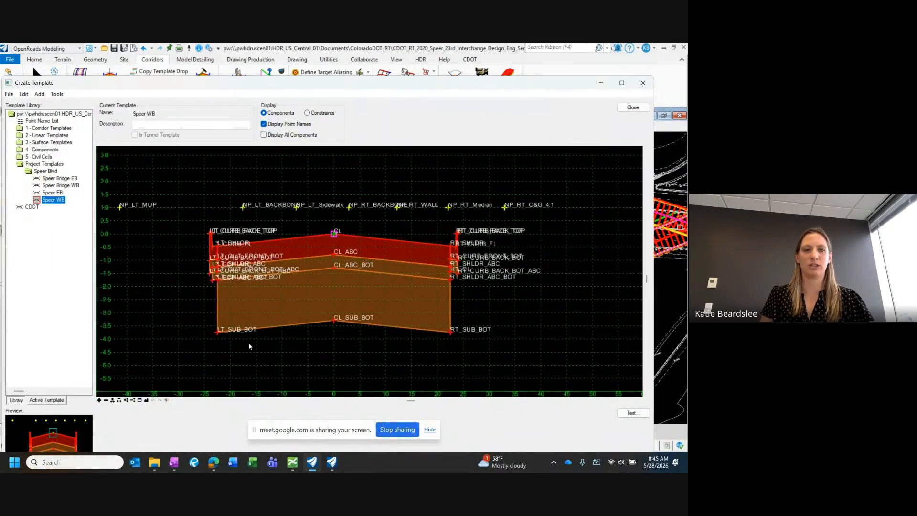
{"action": "middle_click_drag", "start_coordinate": [227, 201], "coordinate": [273, 205]}
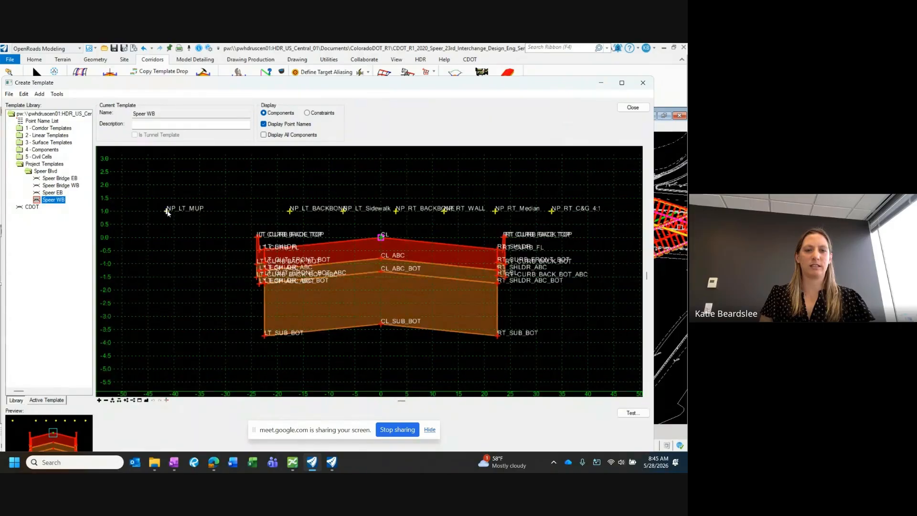
Step: Delete the null point NP_LT_MUP from the Speer WB template
{"action": "mouse_move", "coordinate": [167, 214]}
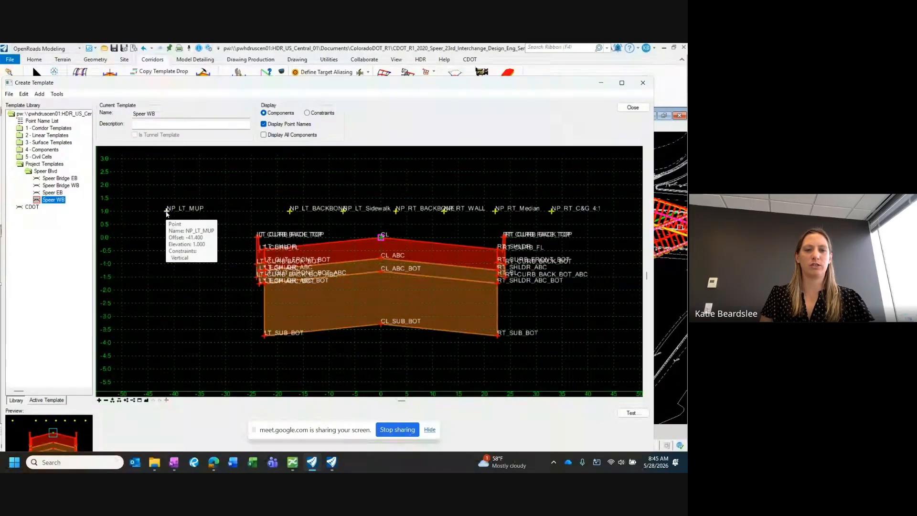
{"action": "right_click", "coordinate": [168, 213]}
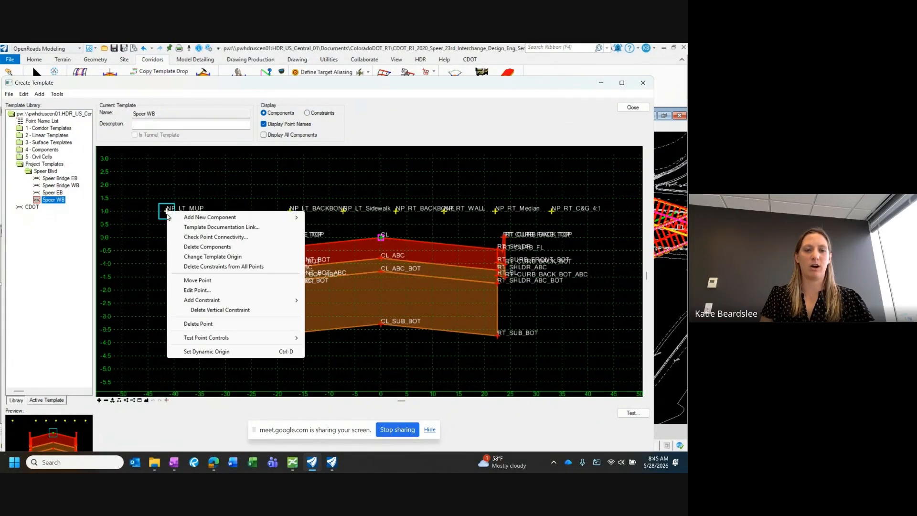
{"action": "left_click", "coordinate": [198, 324]}
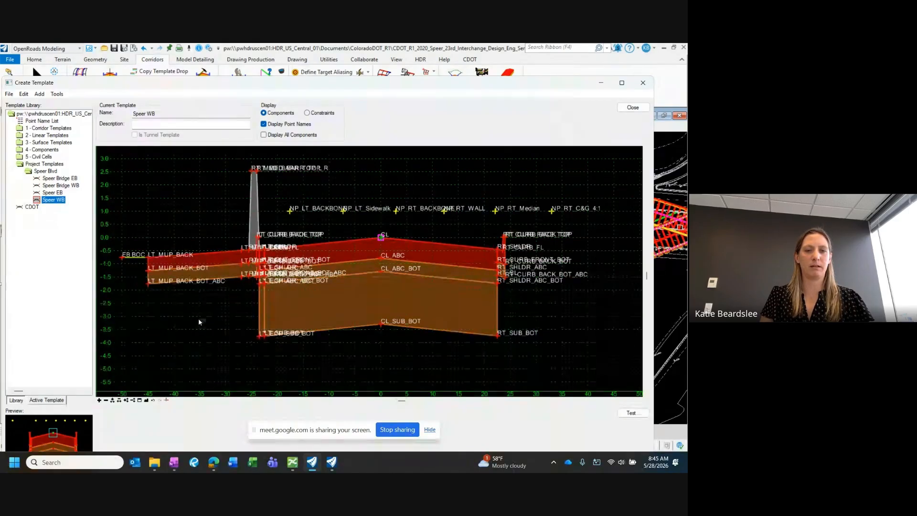
Step: Add a null point above the template's multi-use path, at an offset of about -37 and an elevation of about 1
{"action": "scroll", "coordinate": [292, 227], "scroll_direction": "up", "scroll_amount": 1}
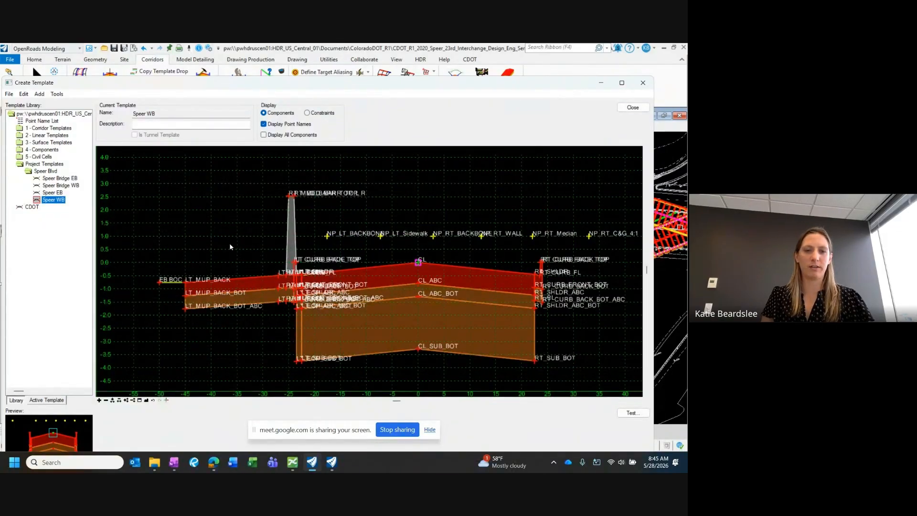
{"action": "middle_click_drag", "start_coordinate": [229, 263], "coordinate": [253, 261]}
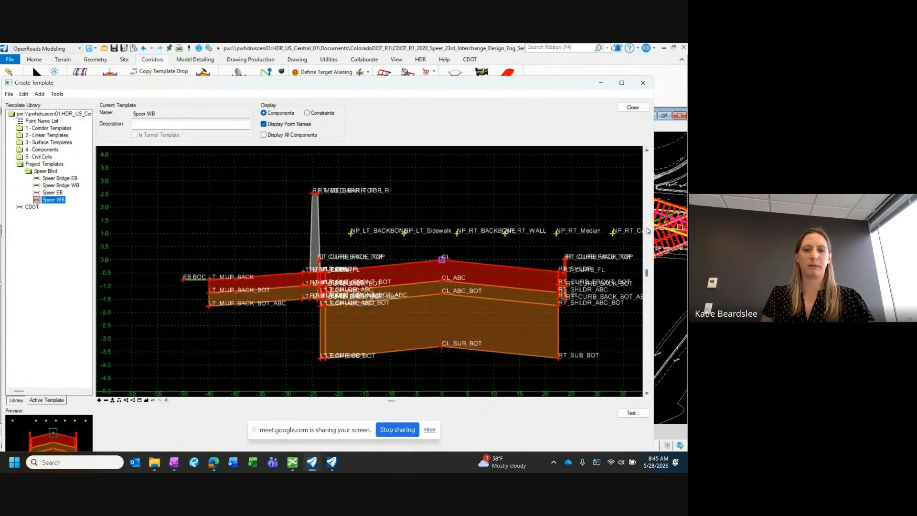
{"action": "middle_click_drag", "start_coordinate": [271, 294], "coordinate": [265, 262]}
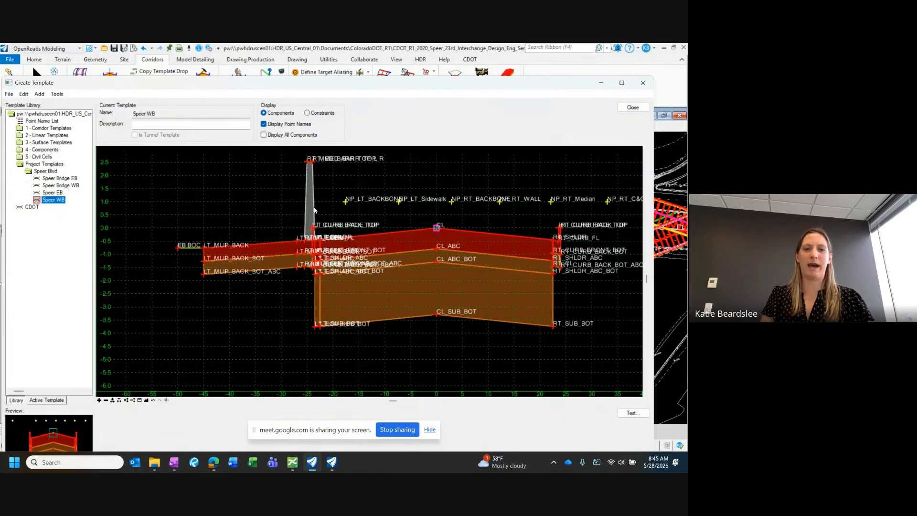
{"action": "scroll", "coordinate": [273, 253], "scroll_direction": "down", "scroll_amount": 1}
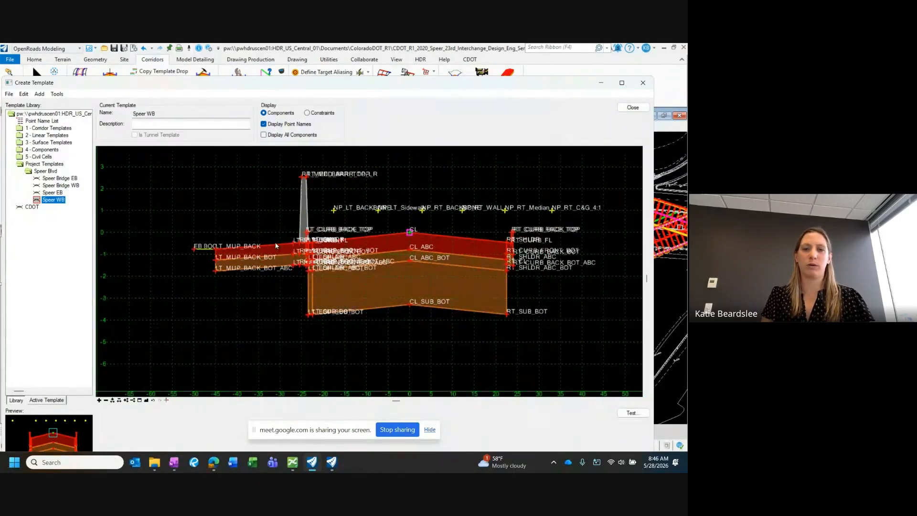
{"action": "mouse_move", "coordinate": [349, 219]}
{"action": "middle_mouse_down"}
{"action": "mouse_move", "coordinate": [316, 217]}
{"action": "mouse_move", "coordinate": [349, 227]}
{"action": "middle_mouse_up"}
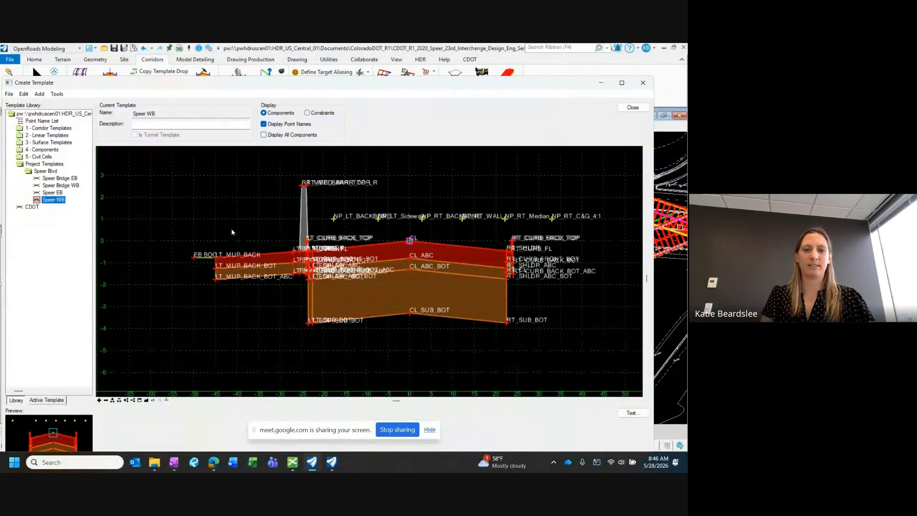
{"action": "scroll", "coordinate": [231, 232], "scroll_direction": "up", "scroll_amount": 1}
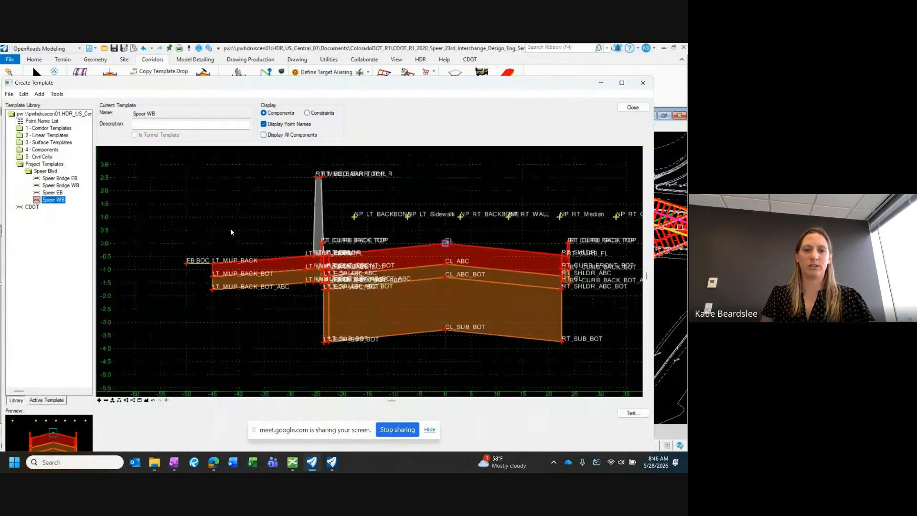
{"action": "right_click", "coordinate": [255, 219]}
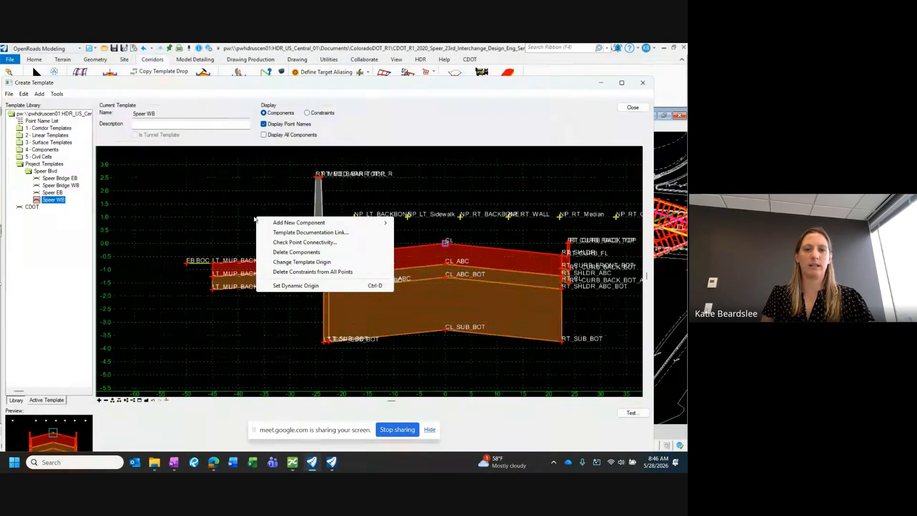
{"action": "mouse_move", "coordinate": [287, 224]}
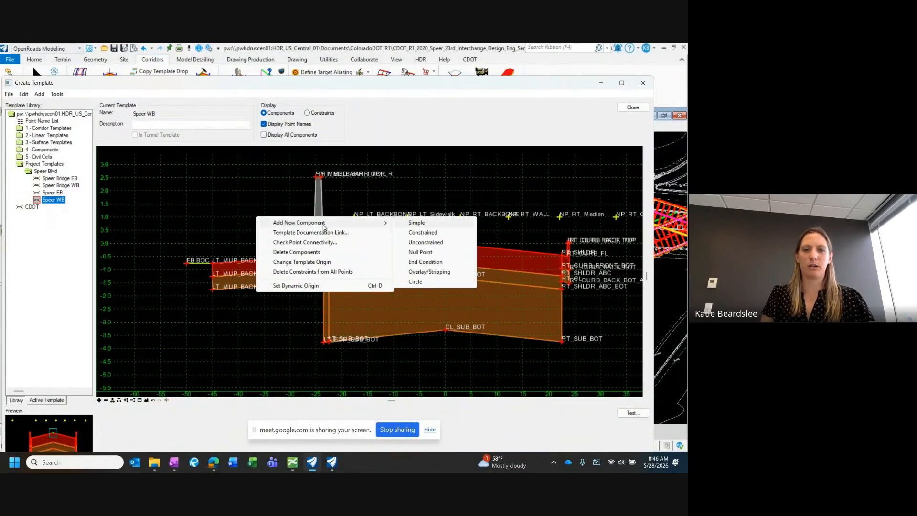
{"action": "left_click", "coordinate": [421, 251]}
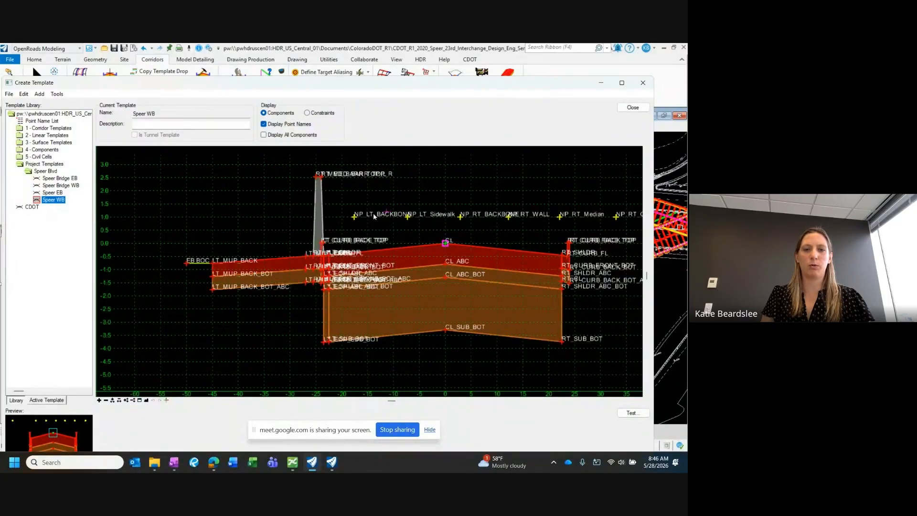
{"action": "left_click", "coordinate": [252, 217]}
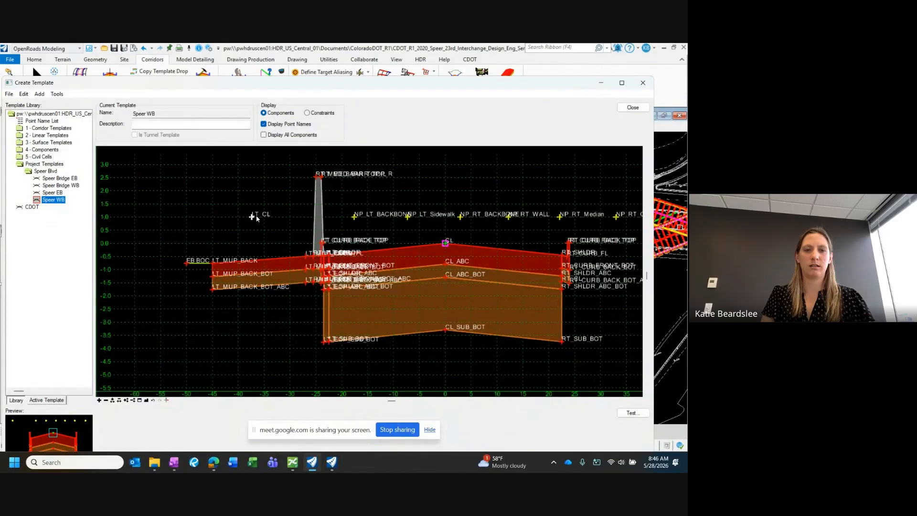
Step: Rename the new null point as NP_LT_MUP and apply its point properties
{"action": "double_click", "coordinate": [252, 217]}
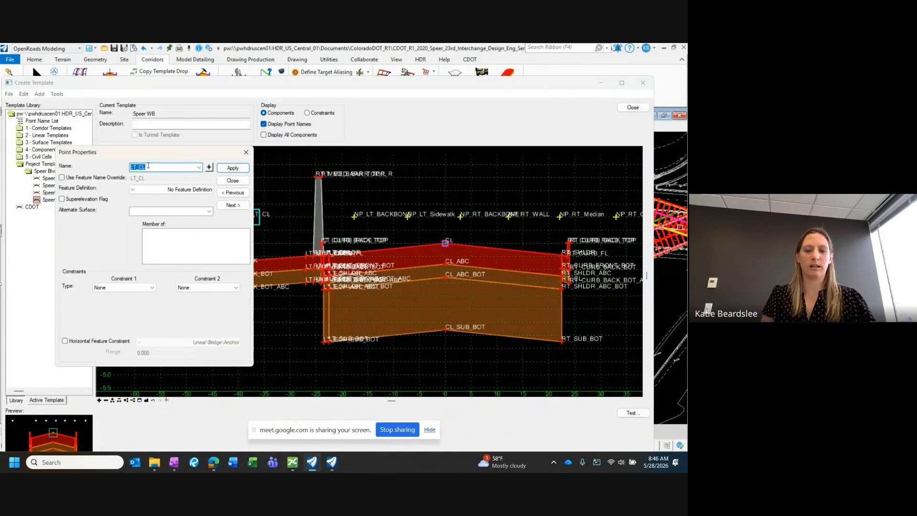
{"action": "type", "text": "NP_"}
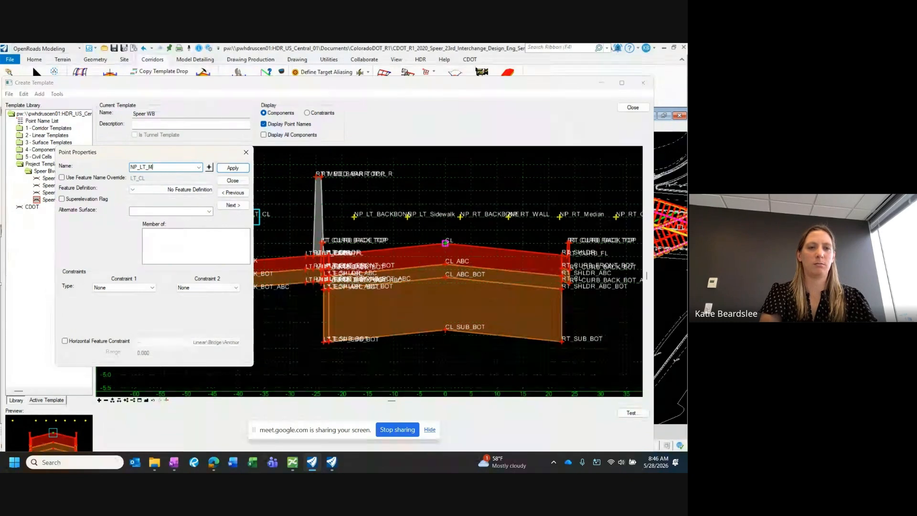
{"action": "type", "text": "MUP"}
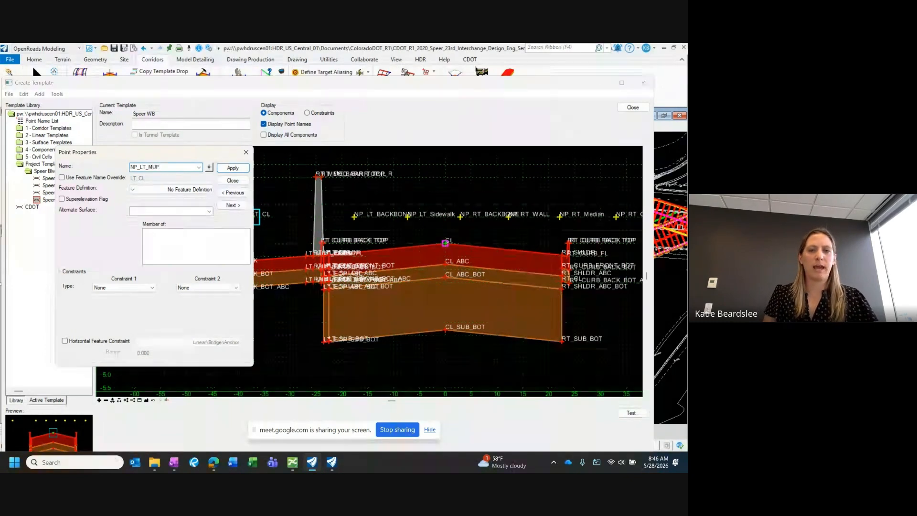
{"action": "scroll", "coordinate": [399, 201], "scroll_direction": "down", "scroll_amount": 1}
{"action": "left_click", "coordinate": [233, 168]}
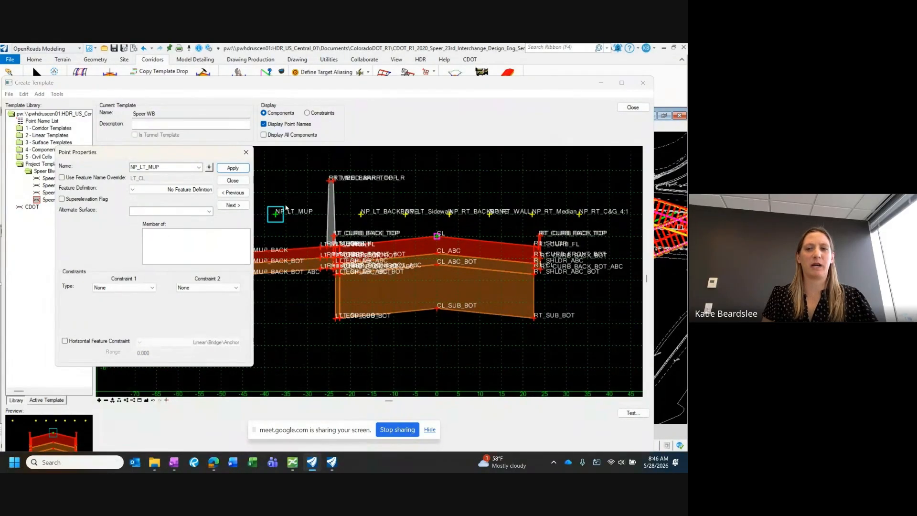
{"action": "left_click", "coordinate": [230, 169]}
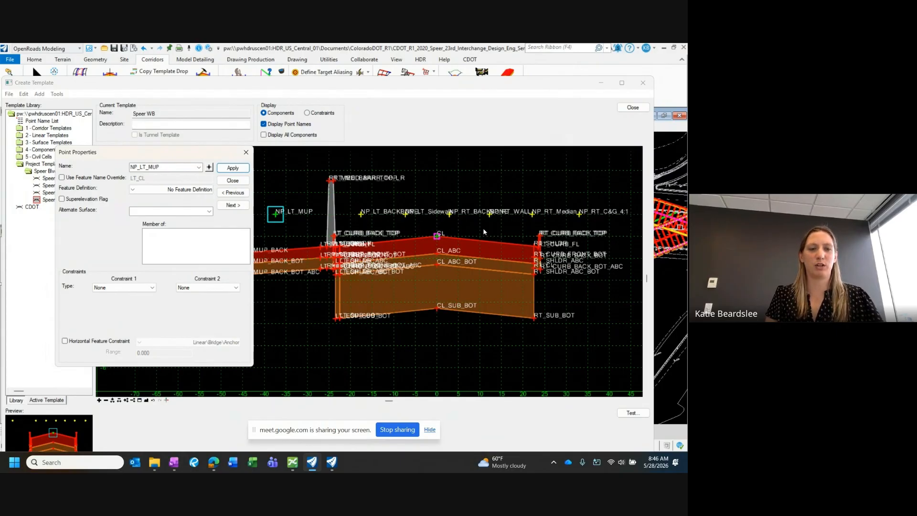
Step: Constrain the null point NP_LT_MUP vertically to the template's CL point with a value of 1.000 and apply it
{"action": "left_click", "coordinate": [127, 286]}
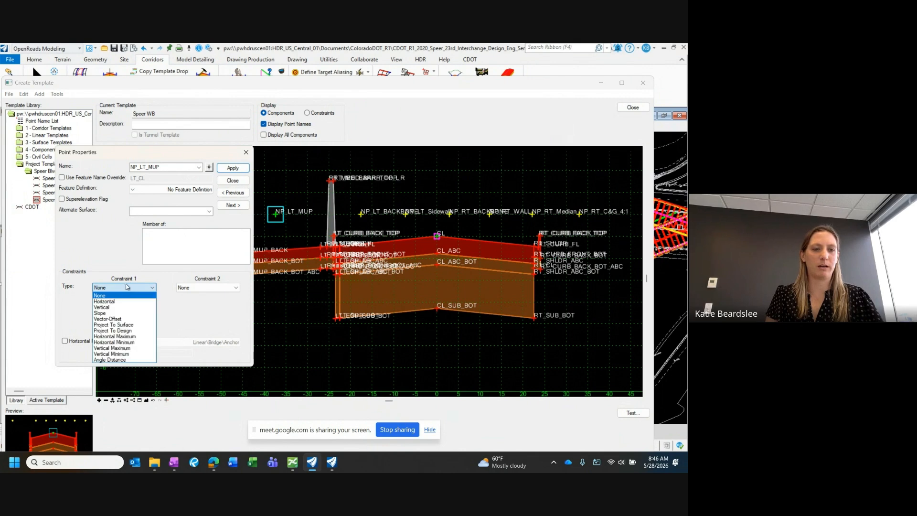
{"action": "left_click", "coordinate": [114, 307]}
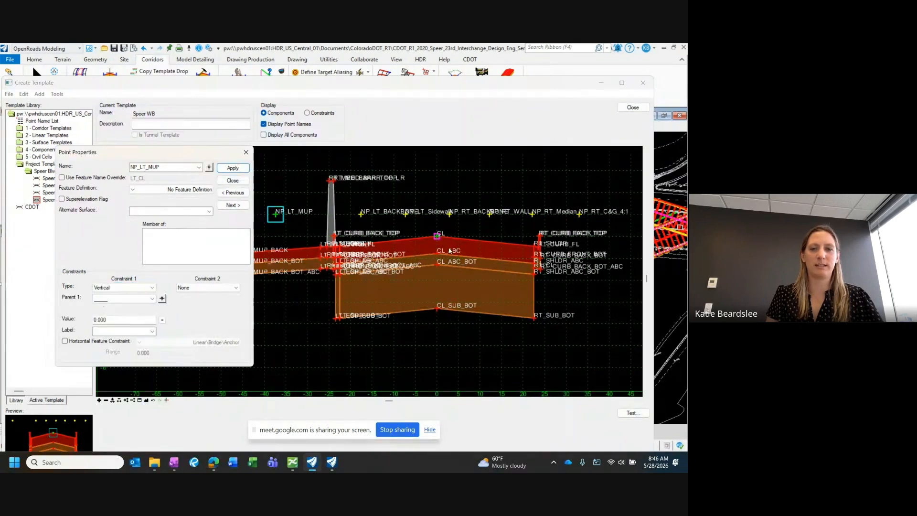
{"action": "left_click", "coordinate": [162, 299]}
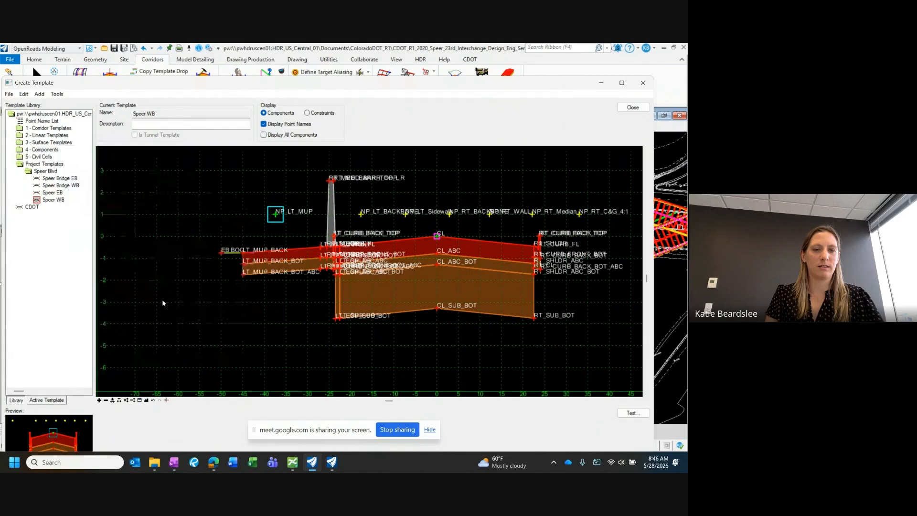
{"action": "left_click", "coordinate": [437, 236]}
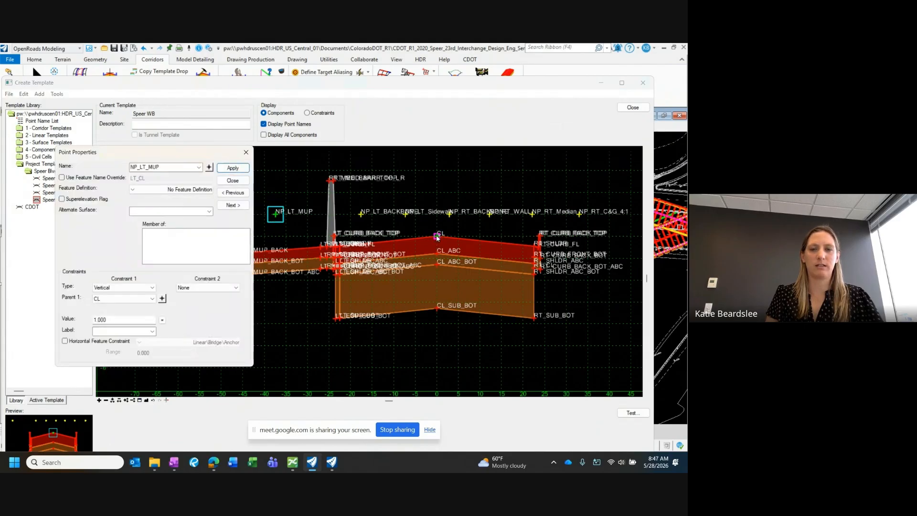
{"action": "left_click_drag", "start_coordinate": [107, 320], "coordinate": [96, 320]}
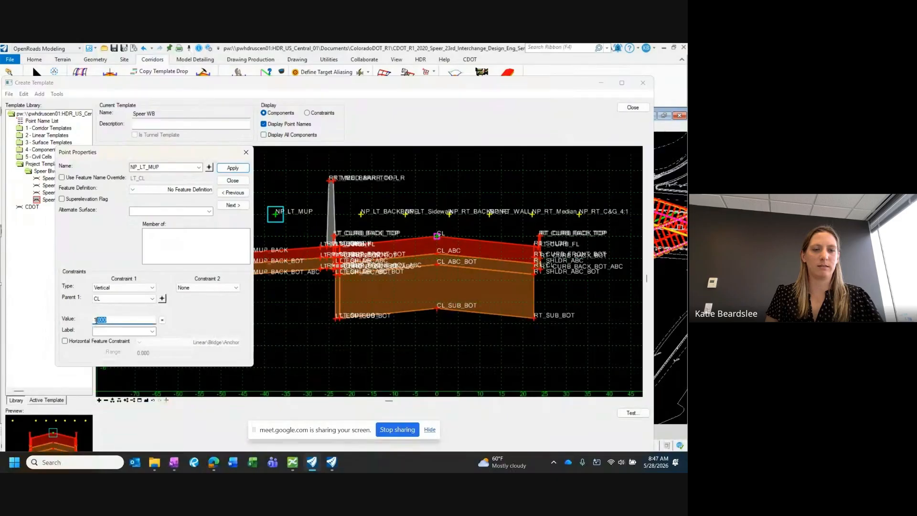
{"action": "left_click", "coordinate": [233, 168]}
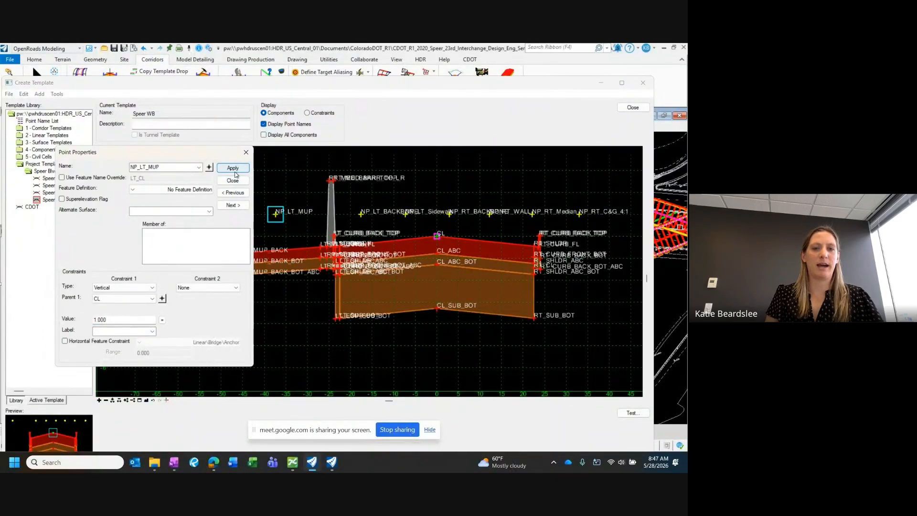
{"action": "left_click", "coordinate": [233, 180]}
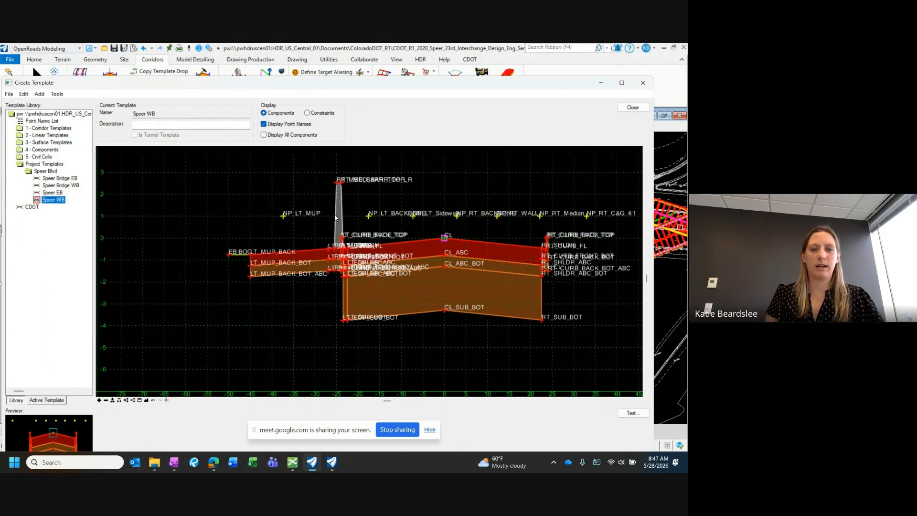
Step: Open the display conditional expression of the LT_MUP_CA_BARRIER component from its component properties
{"action": "double_click", "coordinate": [336, 218]}
{"action": "left_click_drag", "start_coordinate": [481, 199], "coordinate": [390, 162]}
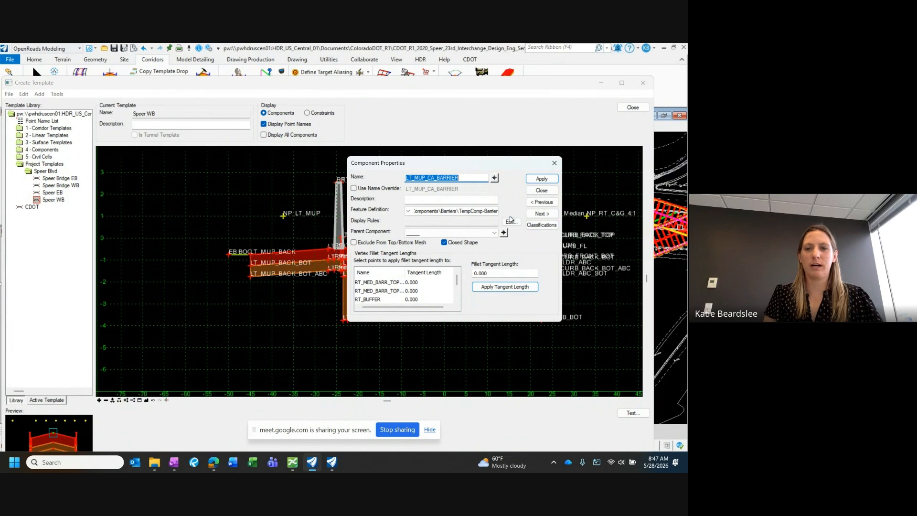
{"action": "left_click", "coordinate": [542, 190]}
{"action": "double_click", "coordinate": [336, 219]}
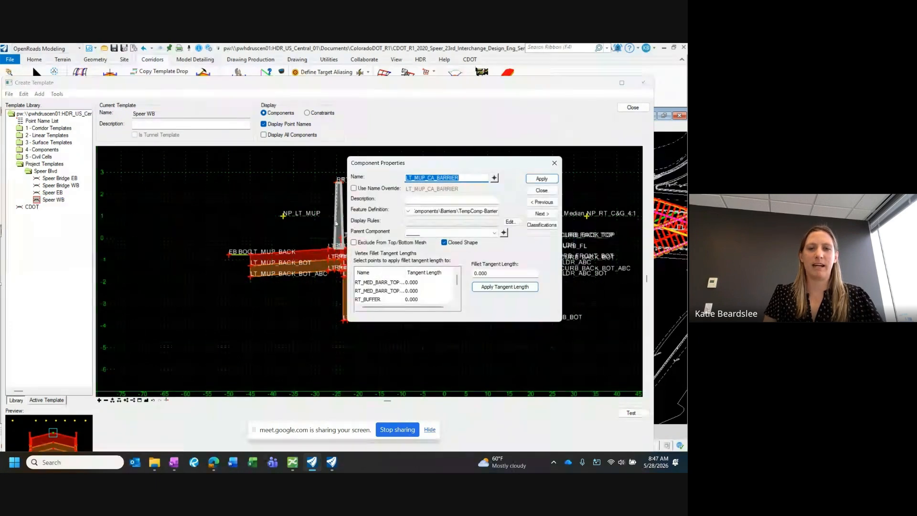
{"action": "left_click", "coordinate": [510, 221]}
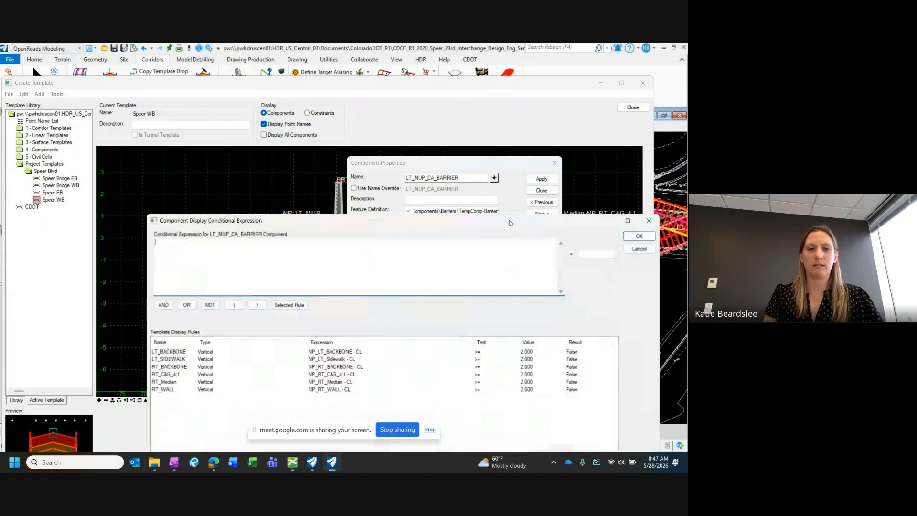
{"action": "left_click_drag", "start_coordinate": [440, 223], "coordinate": [388, 132]}
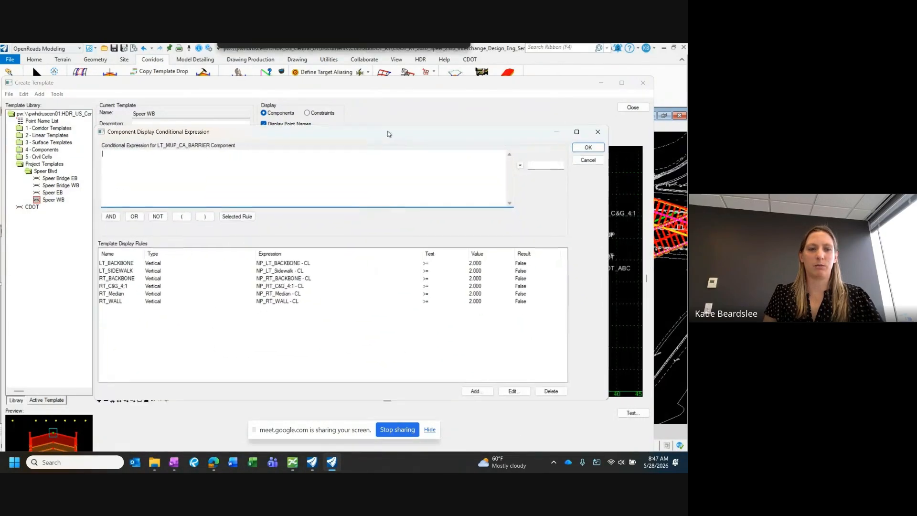
Step: Add a display rule named LT_MUP with the type Vertical
{"action": "left_click", "coordinate": [476, 390]}
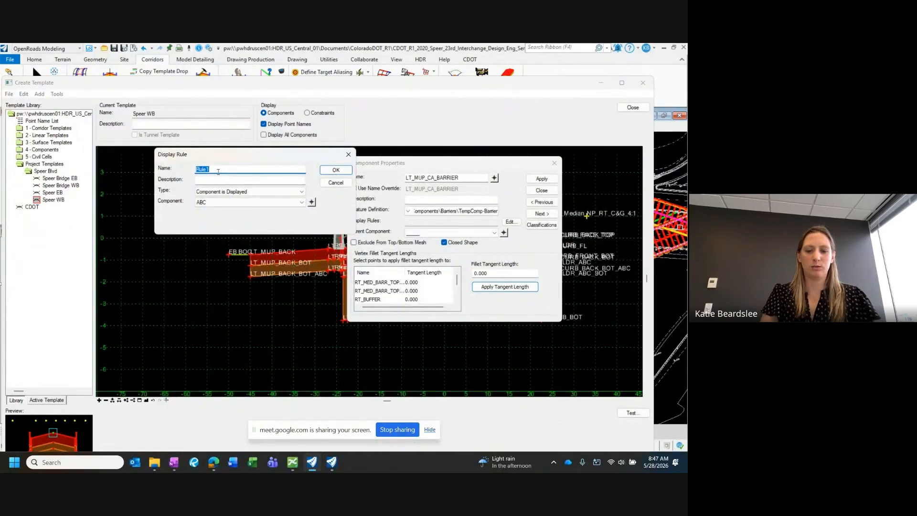
{"action": "type", "text": "LT_MUP"}
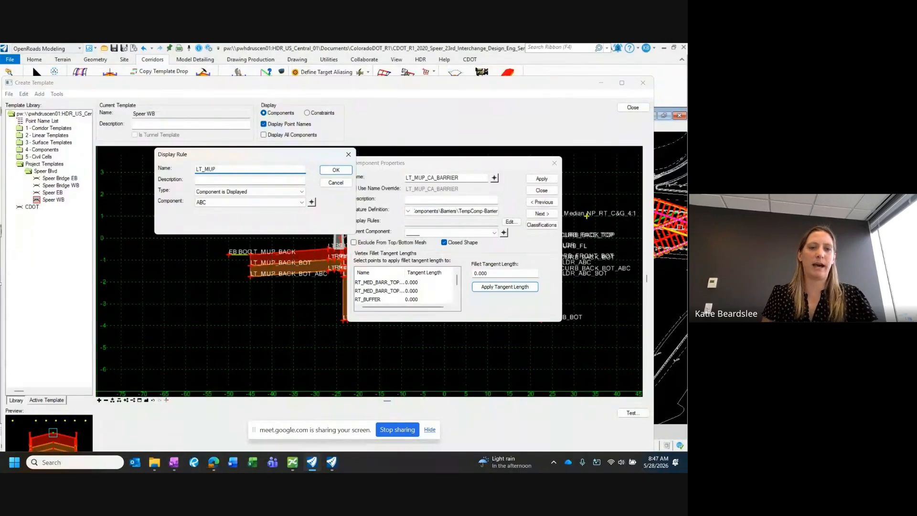
{"action": "left_click", "coordinate": [214, 192]}
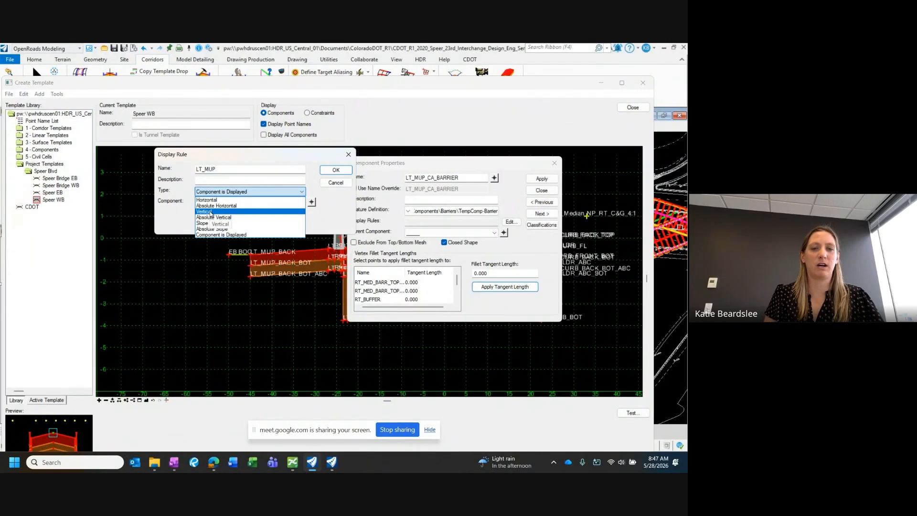
{"action": "left_click", "coordinate": [211, 213]}
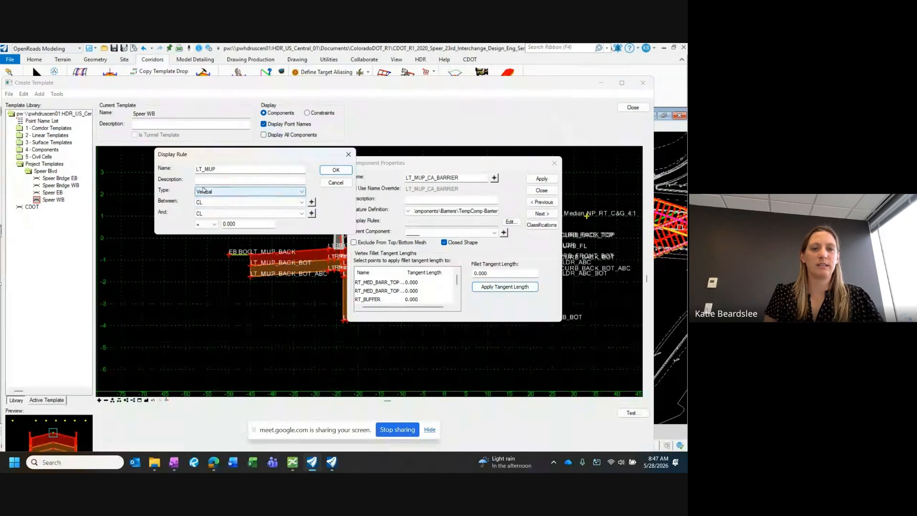
Step: Define the LT_MUP rule between NP_LT_MUP and CL with the test >= 2 and save it
{"action": "left_click", "coordinate": [203, 224]}
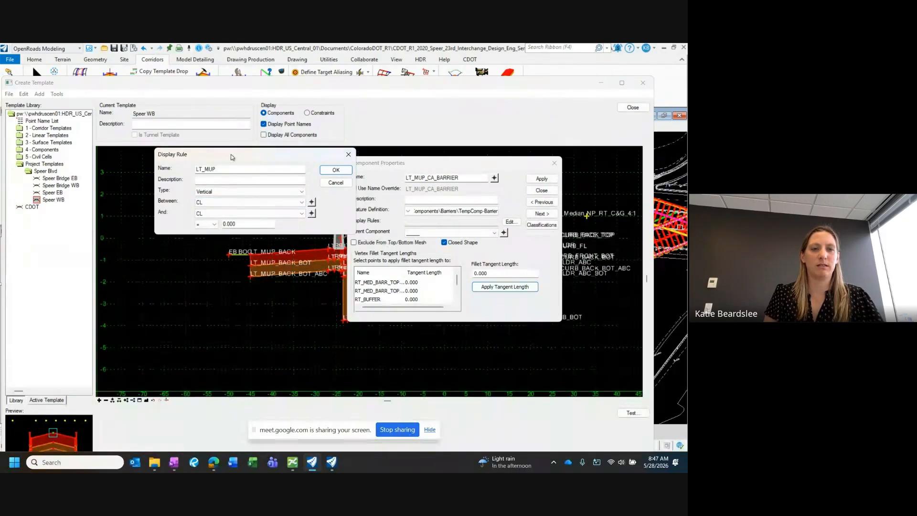
{"action": "left_click_drag", "start_coordinate": [231, 153], "coordinate": [139, 144]}
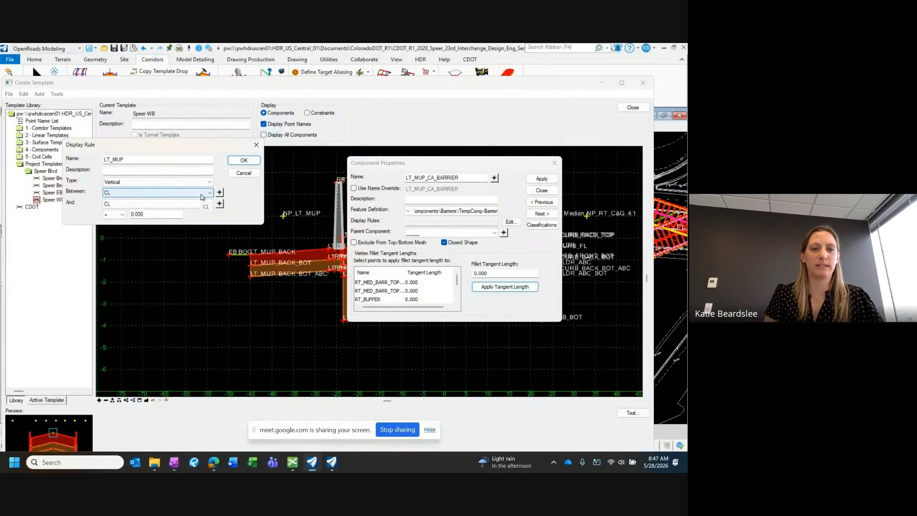
{"action": "left_click", "coordinate": [219, 193]}
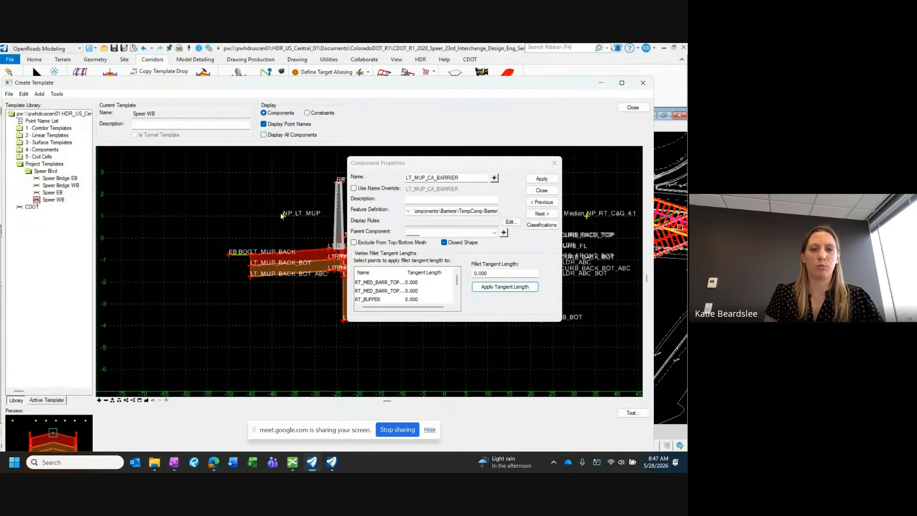
{"action": "left_click", "coordinate": [285, 217]}
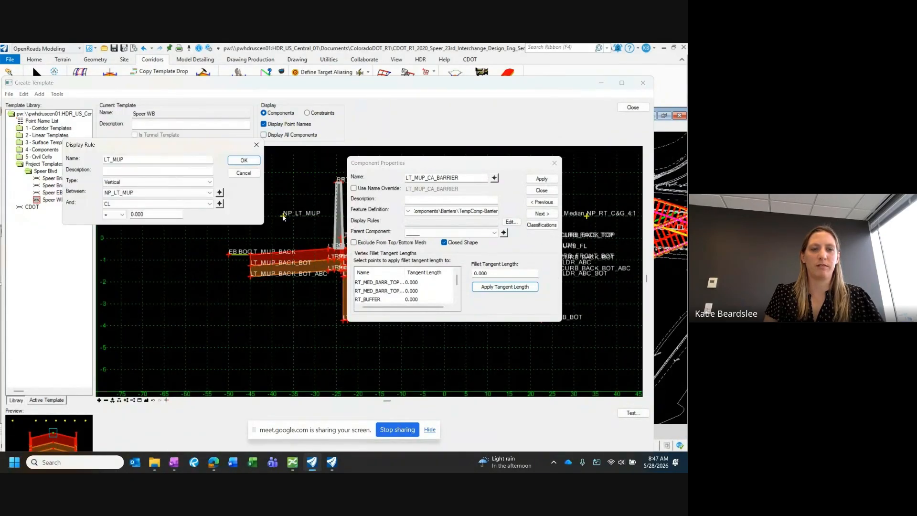
{"action": "left_click", "coordinate": [123, 215]}
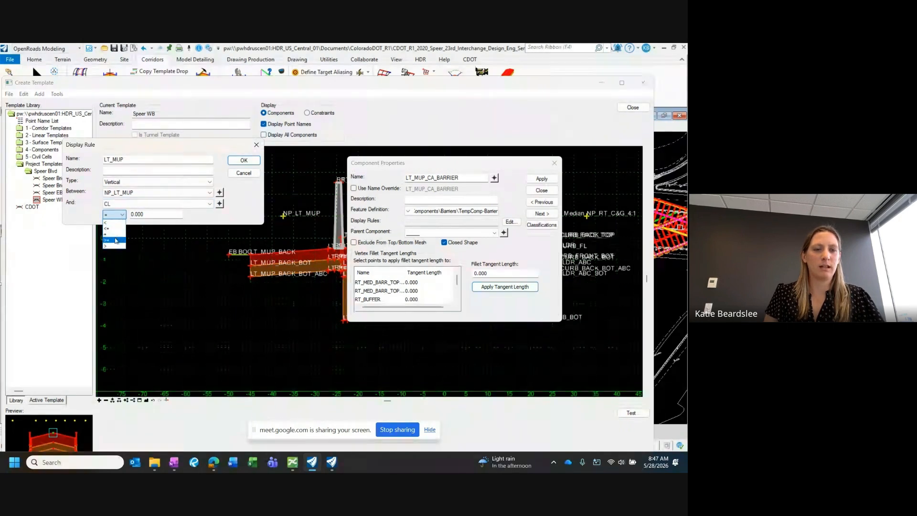
{"action": "double_click", "coordinate": [162, 213]}
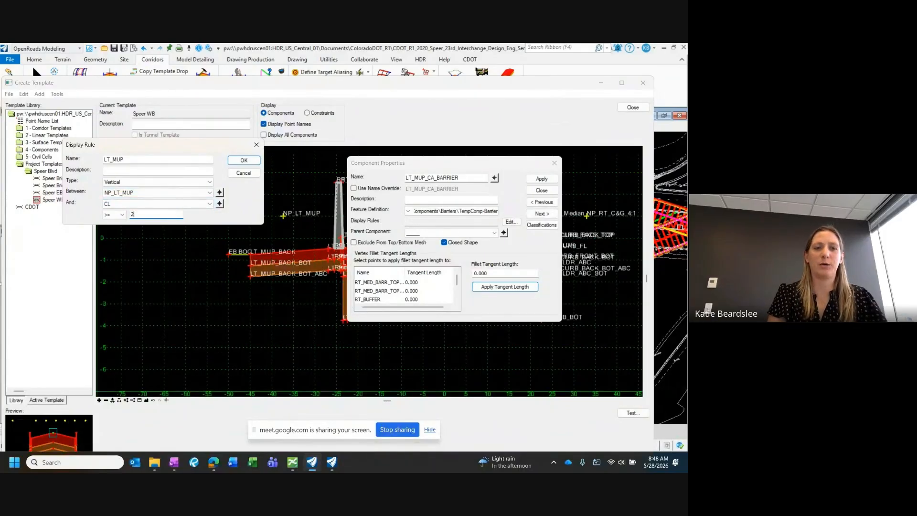
{"action": "type", "text": "3"}
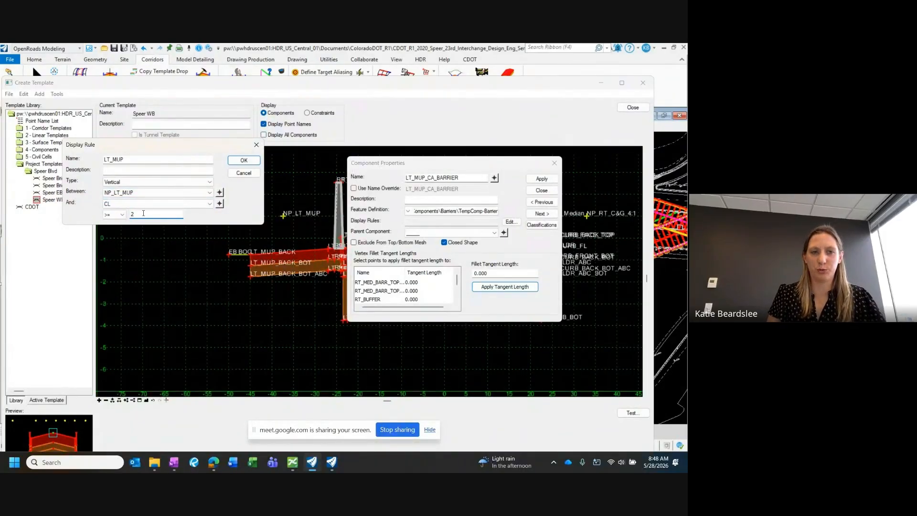
{"action": "left_click", "coordinate": [244, 161]}
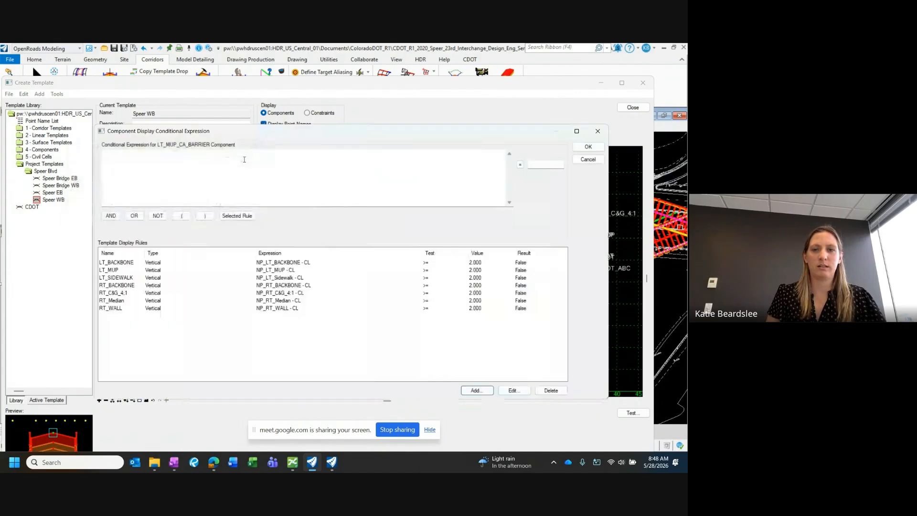
Step: Use the LT_MUP rule as the barrier component's conditional expression and apply it to the component's properties
{"action": "left_click_drag", "start_coordinate": [144, 253], "coordinate": [205, 254]}
{"action": "left_click", "coordinate": [115, 271]}
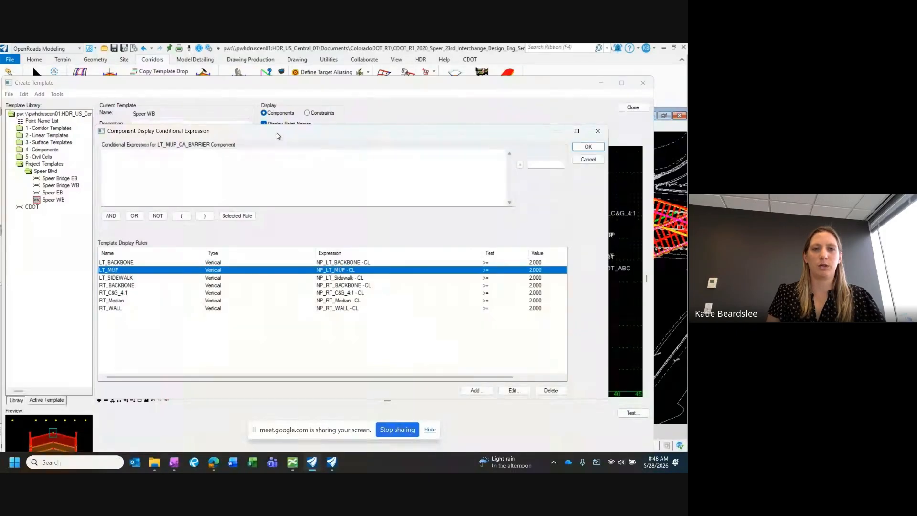
{"action": "left_click_drag", "start_coordinate": [277, 136], "coordinate": [252, 261]}
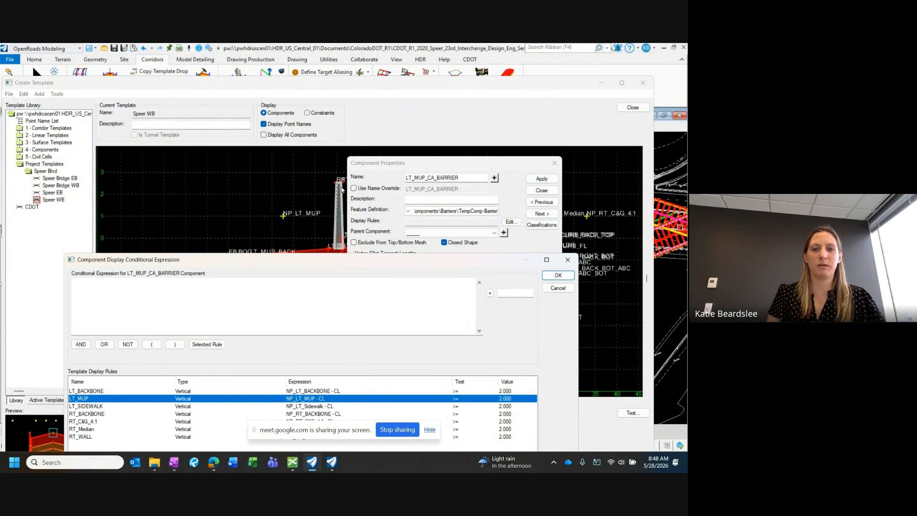
{"action": "left_click_drag", "start_coordinate": [321, 260], "coordinate": [315, 152]}
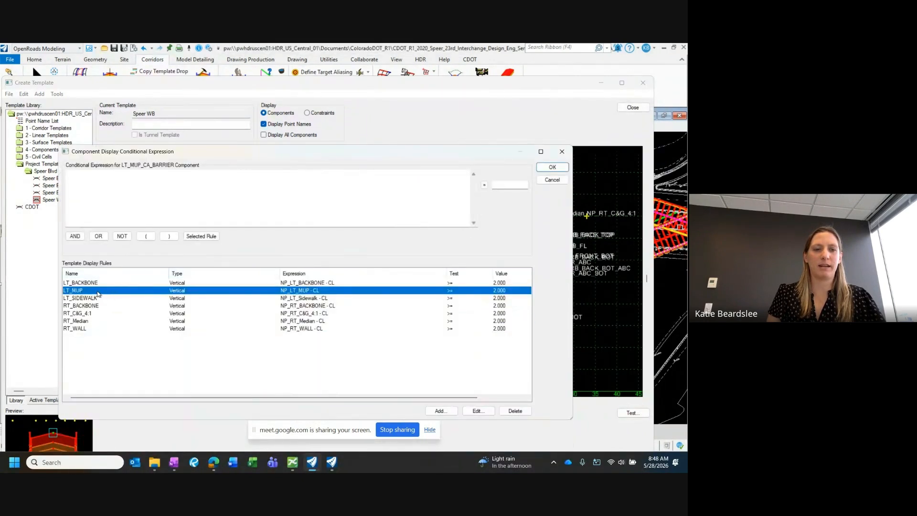
{"action": "left_click", "coordinate": [203, 236]}
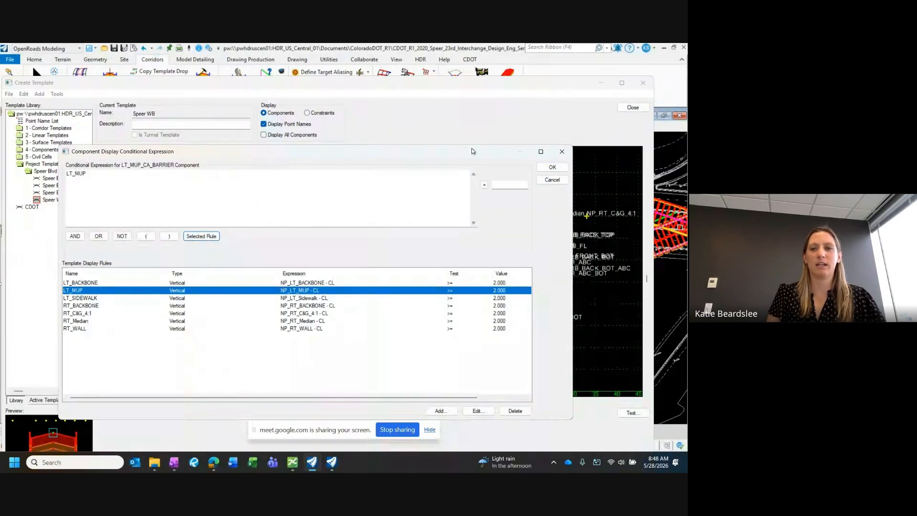
{"action": "left_click", "coordinate": [552, 167]}
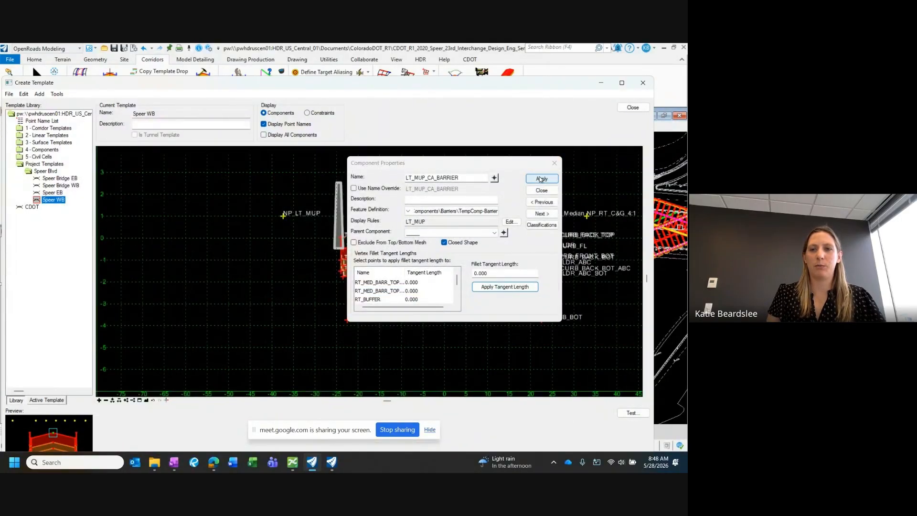
{"action": "left_click", "coordinate": [540, 179]}
{"action": "left_click", "coordinate": [541, 191]}
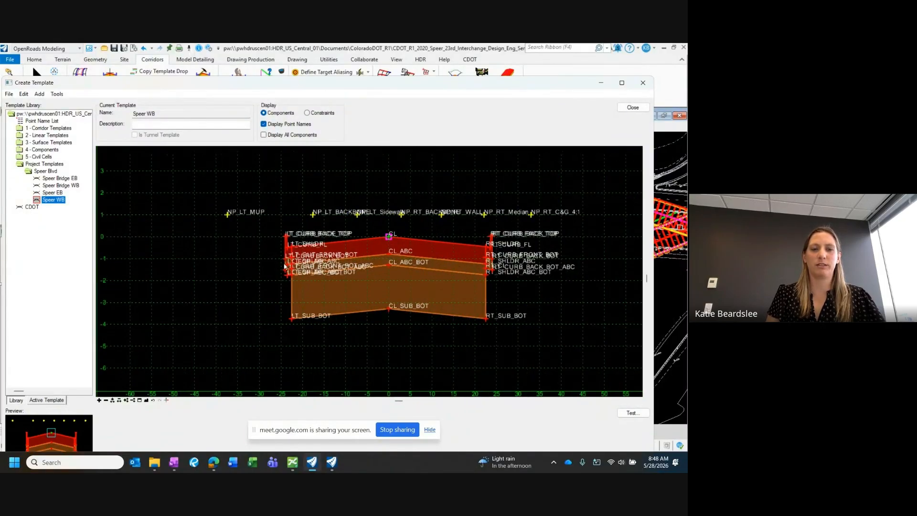
Step: Set the null point NP_LT_MUP's vertical constraint value to 2 and apply it
{"action": "double_click", "coordinate": [228, 215]}
{"action": "left_click_drag", "start_coordinate": [115, 320], "coordinate": [76, 321]}
{"action": "type", "text": "2"}
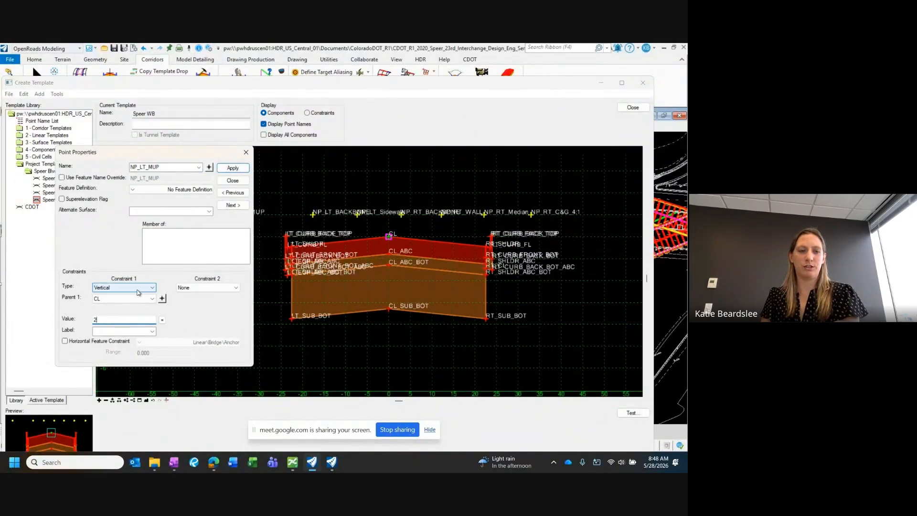
{"action": "left_click", "coordinate": [228, 171]}
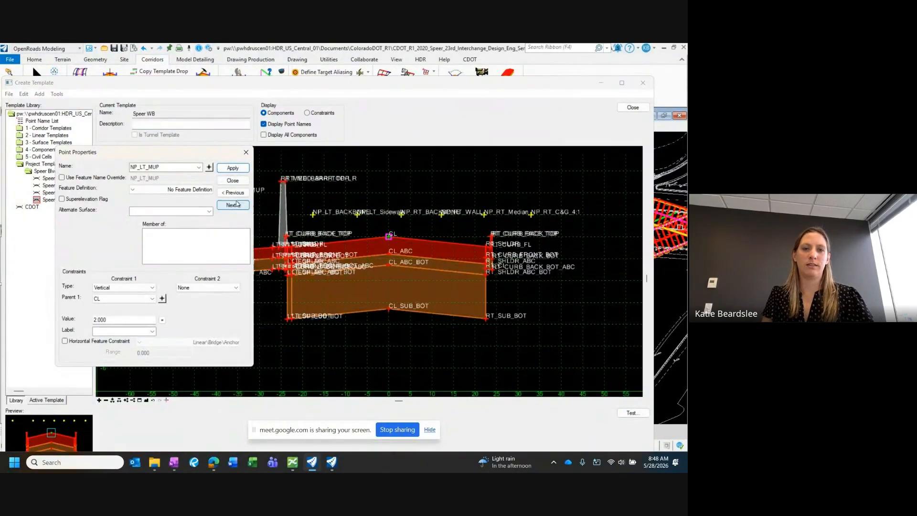
{"action": "left_click", "coordinate": [232, 181]}
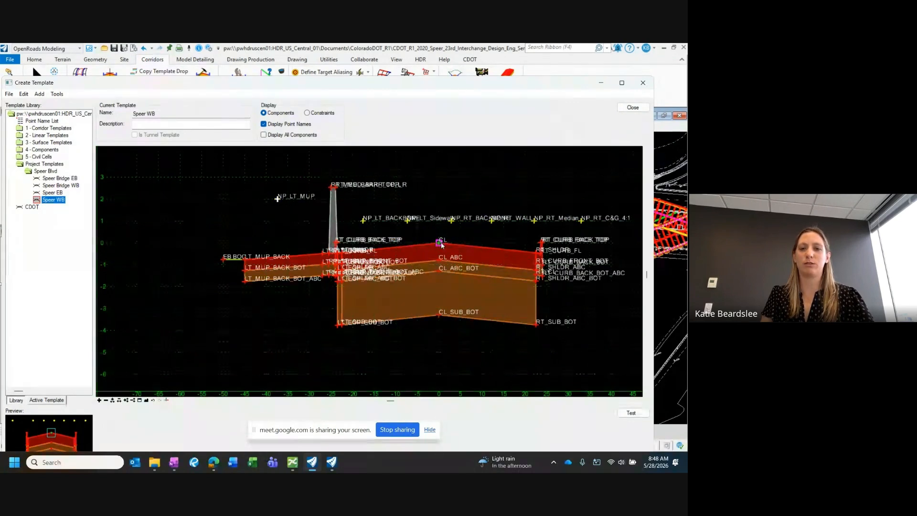
{"action": "mouse_move", "coordinate": [438, 243]}
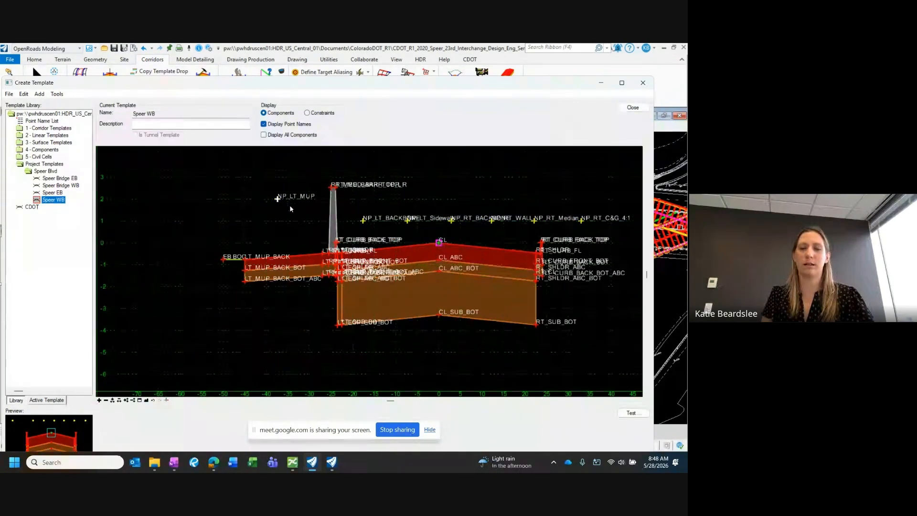
{"action": "scroll", "coordinate": [296, 228], "scroll_direction": "up", "scroll_amount": 1}
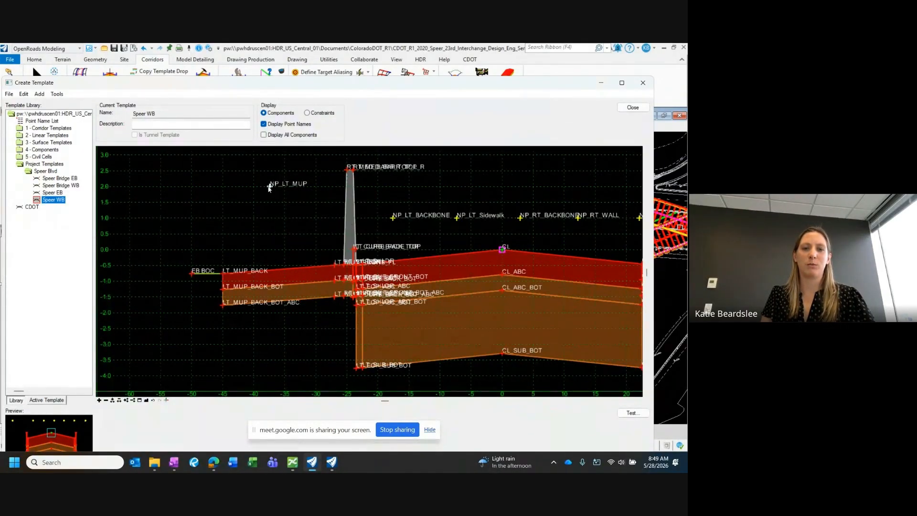
{"action": "scroll", "coordinate": [271, 190], "scroll_direction": "down", "scroll_amount": 1}
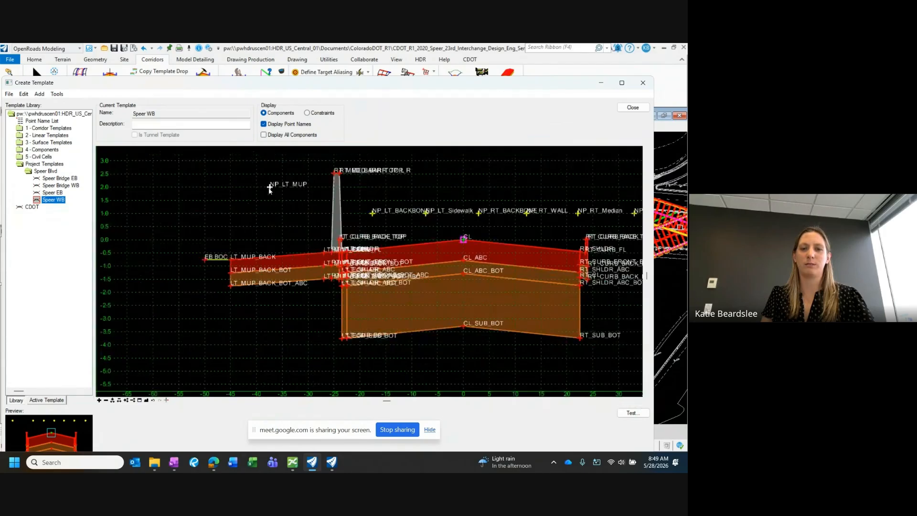
Step: Check the component properties of the LT_MUP multi-use path component
{"action": "scroll", "coordinate": [328, 249], "scroll_direction": "up", "scroll_amount": 1}
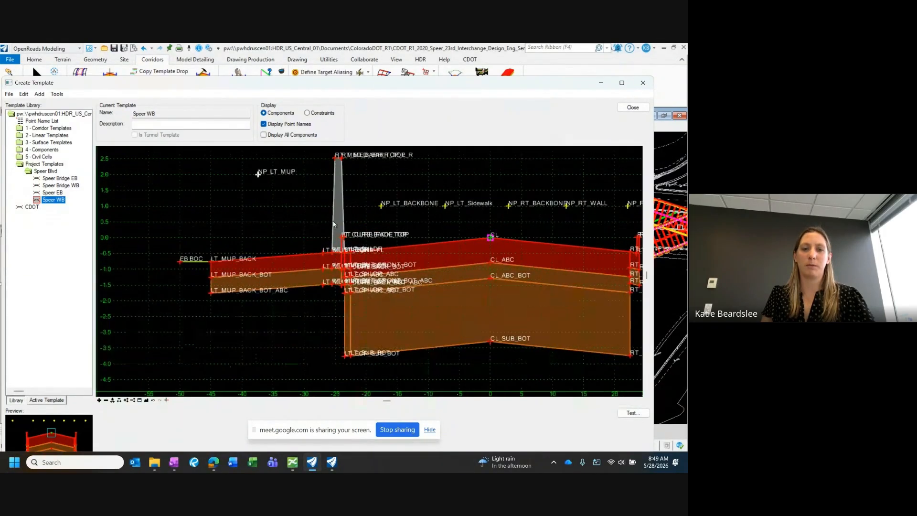
{"action": "double_click", "coordinate": [289, 256]}
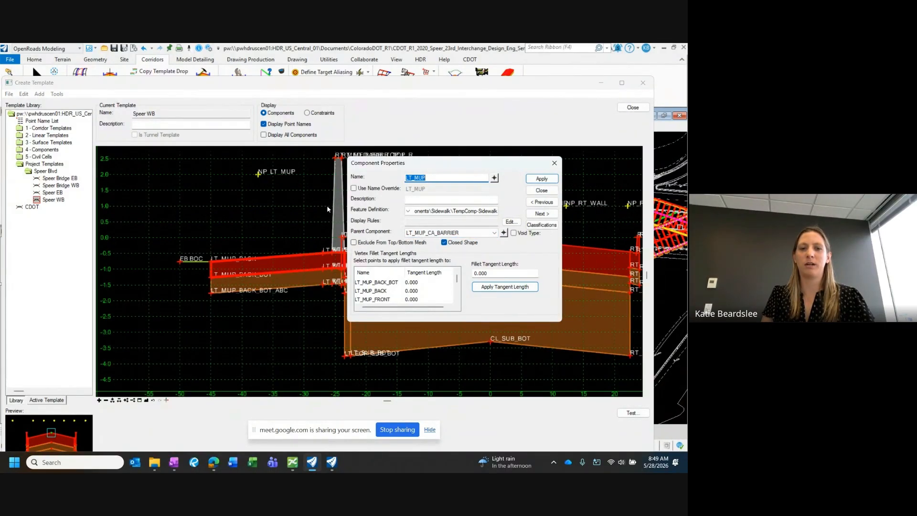
{"action": "left_click", "coordinate": [542, 190]}
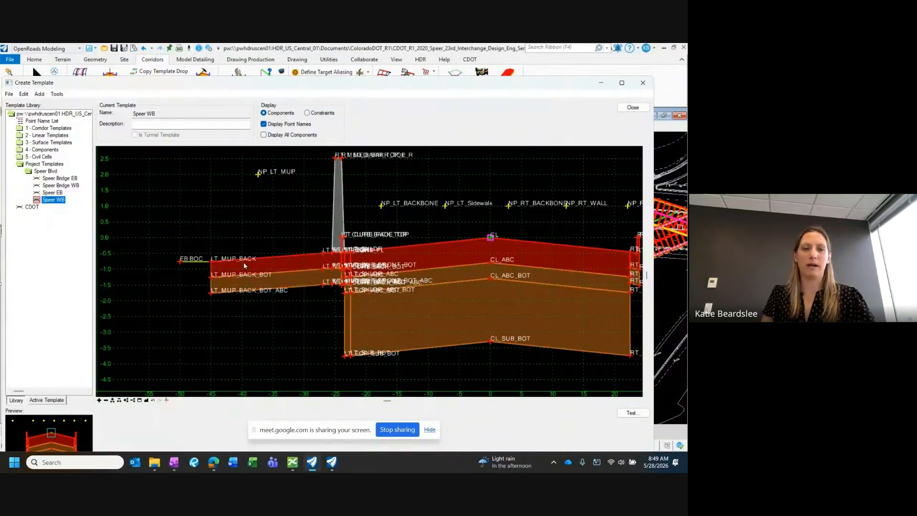
Step: Set the null point NP_LT_MUP's vertical constraint value to 1 and apply it
{"action": "mouse_move", "coordinate": [334, 206]}
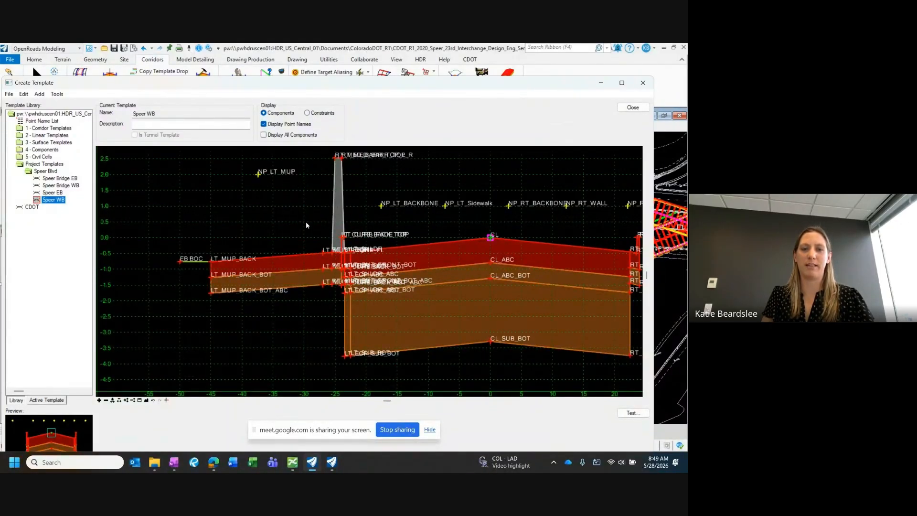
{"action": "double_click", "coordinate": [258, 175]}
{"action": "type", "text": "1"}
{"action": "key", "text": "Return"}
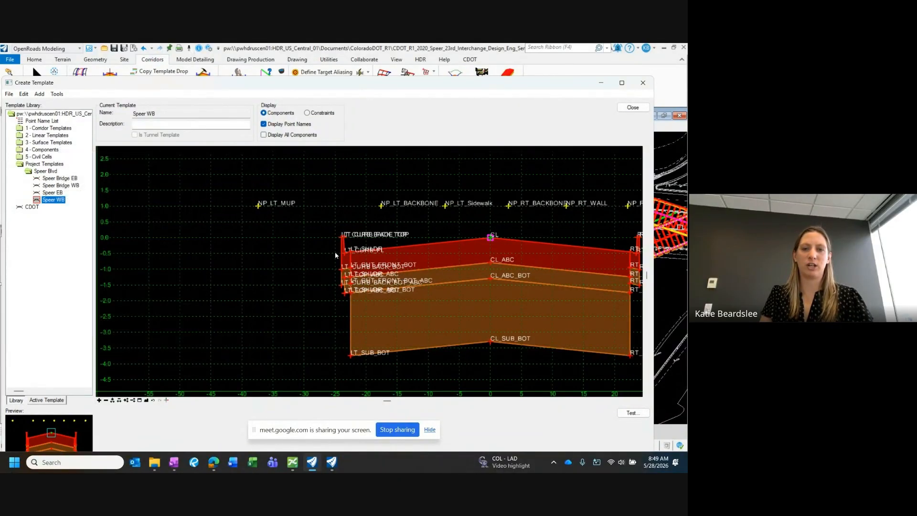
Step: Switch NP_LT_MUP's vertical constraint value to 2 and inspect the left curb area beside the barrier
{"action": "middle_click_drag", "start_coordinate": [341, 256], "coordinate": [328, 254]}
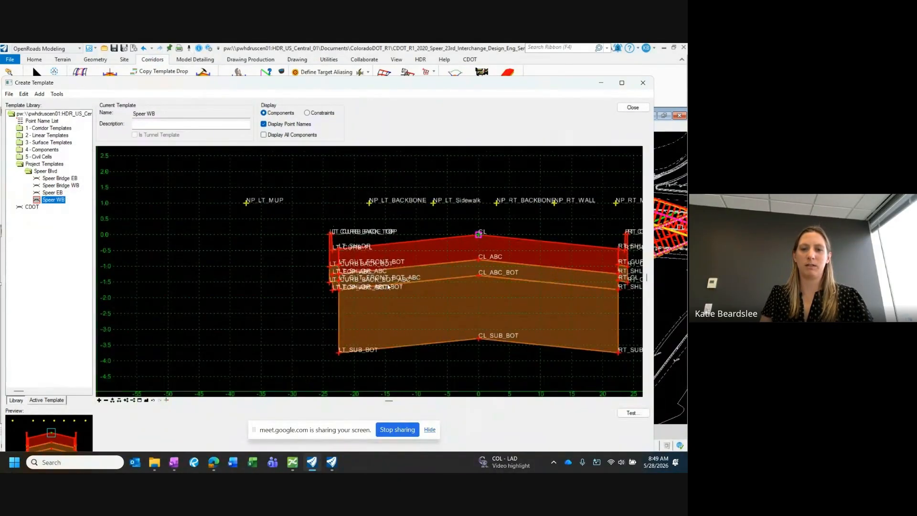
{"action": "middle_click_drag", "start_coordinate": [390, 246], "coordinate": [330, 244]}
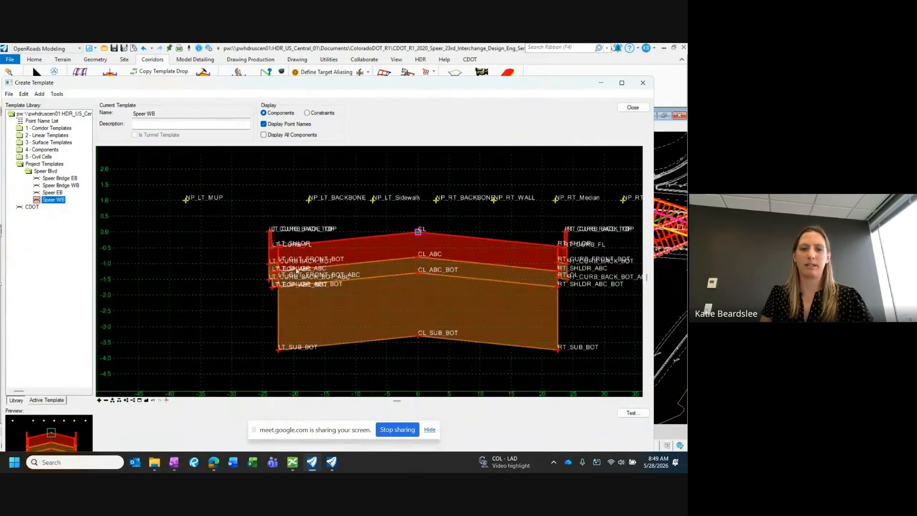
{"action": "scroll", "coordinate": [259, 236], "scroll_direction": "up", "scroll_amount": 1}
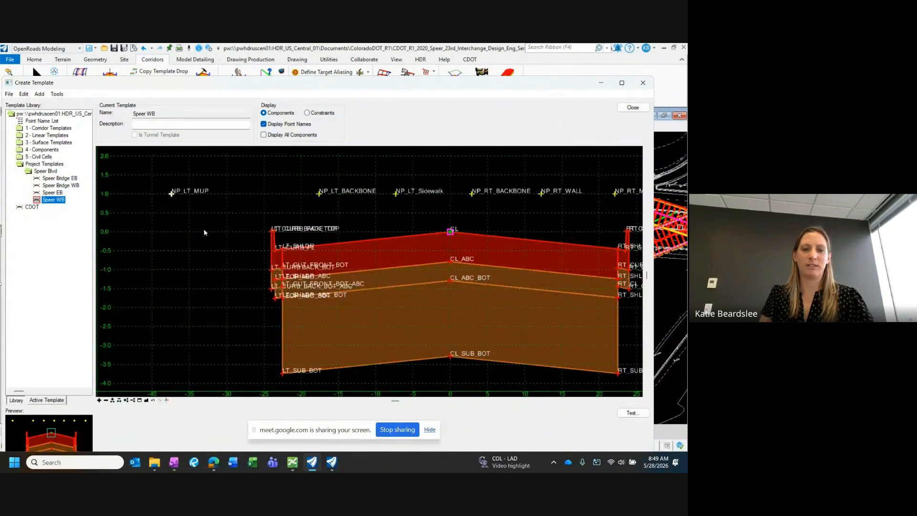
{"action": "double_click", "coordinate": [172, 193]}
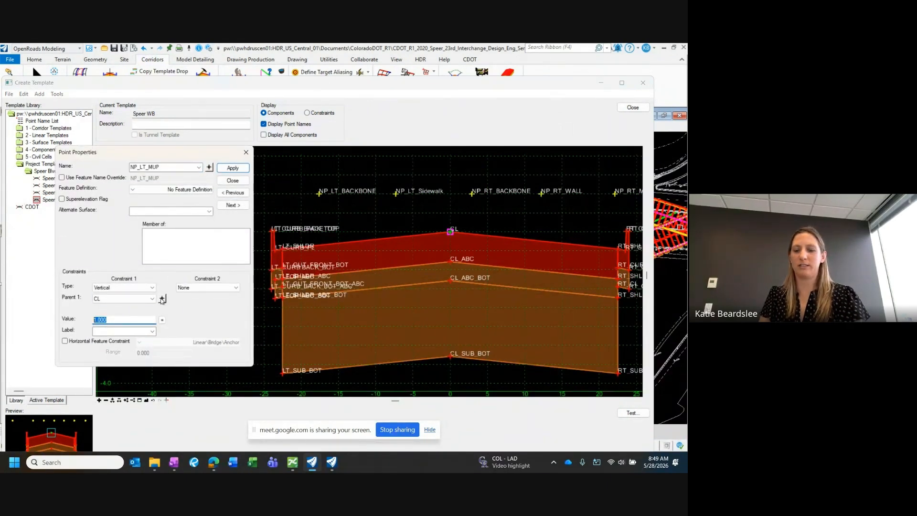
{"action": "type", "text": "2"}
{"action": "key", "text": "Tab"}
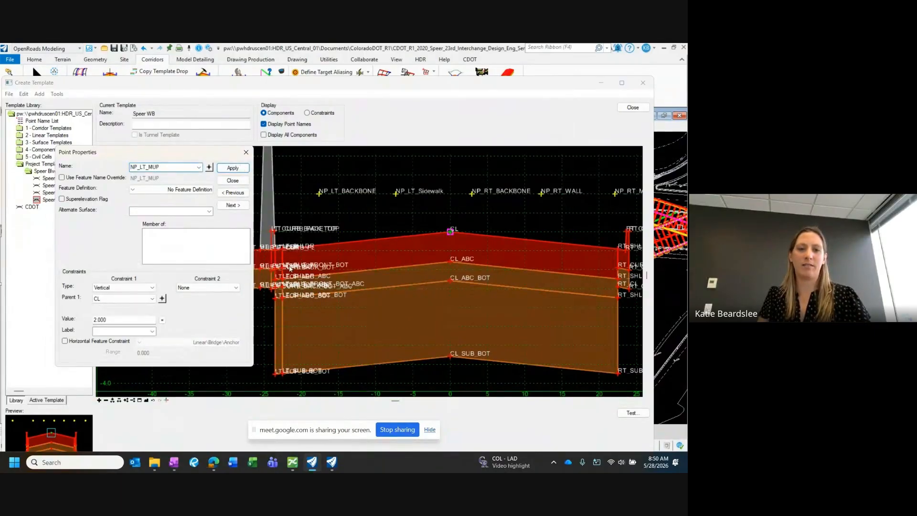
{"action": "scroll", "coordinate": [416, 252], "scroll_direction": "down", "scroll_amount": 1}
{"action": "scroll", "coordinate": [267, 259], "scroll_direction": "up", "scroll_amount": 1}
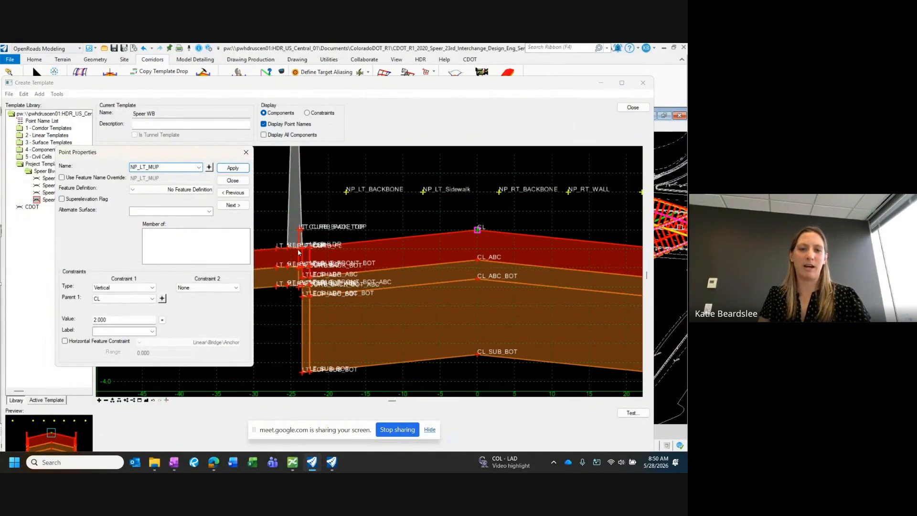
Step: Return NP_LT_MUP's vertical constraint value to 1, apply it and close the point's properties
{"action": "double_click", "coordinate": [100, 320]}
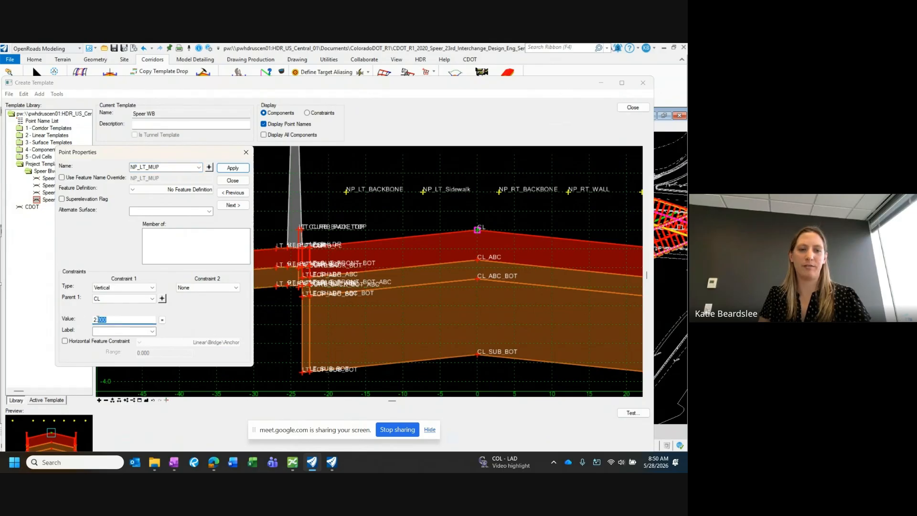
{"action": "type", "text": "1"}
{"action": "left_click", "coordinate": [232, 169]}
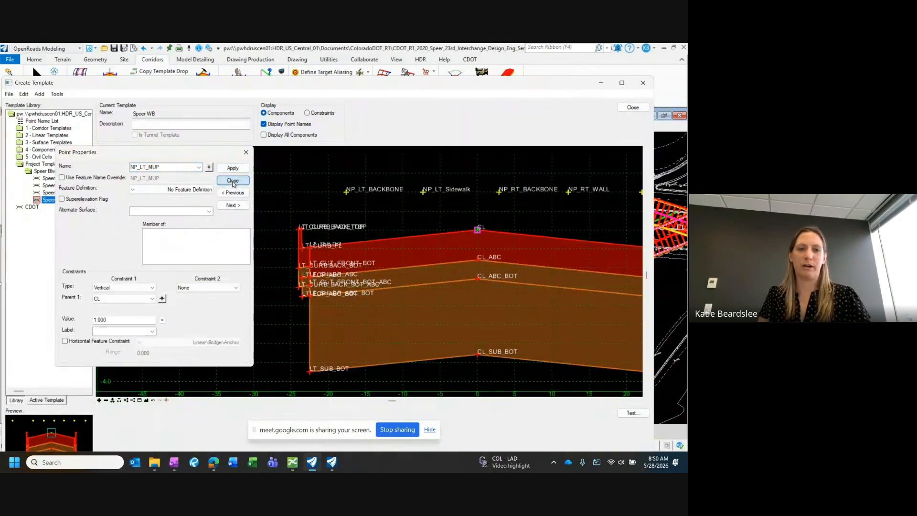
{"action": "left_click", "coordinate": [232, 181]}
Step: Extend the LT_CURB component's conditional expression to NOT LT_BACKBONE AND NOT LT_MUP and apply it to the component
{"action": "double_click", "coordinate": [298, 256]}
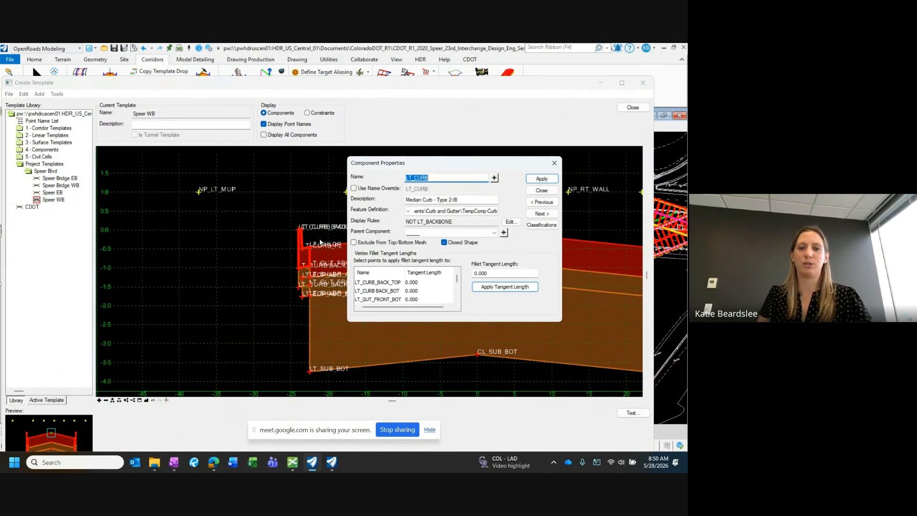
{"action": "left_click", "coordinate": [510, 222]}
{"action": "left_click_drag", "start_coordinate": [202, 154], "coordinate": [216, 125]}
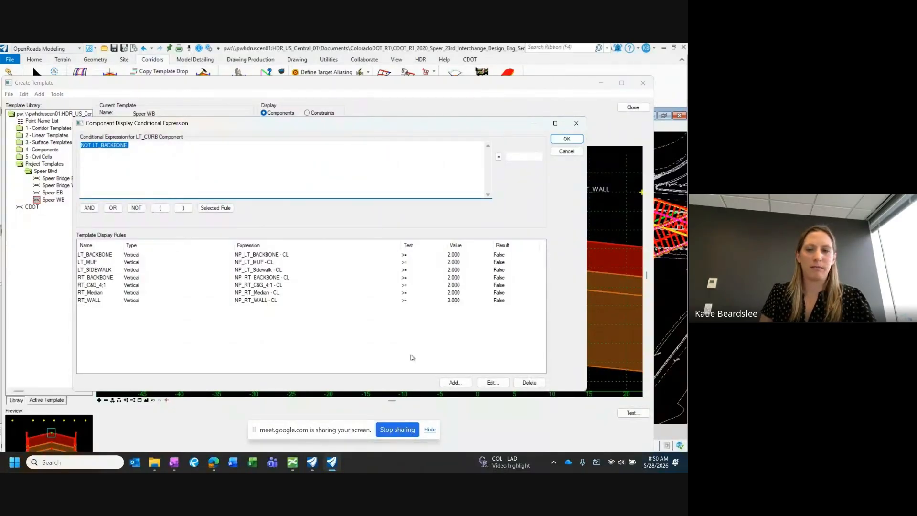
{"action": "left_click", "coordinate": [89, 264]}
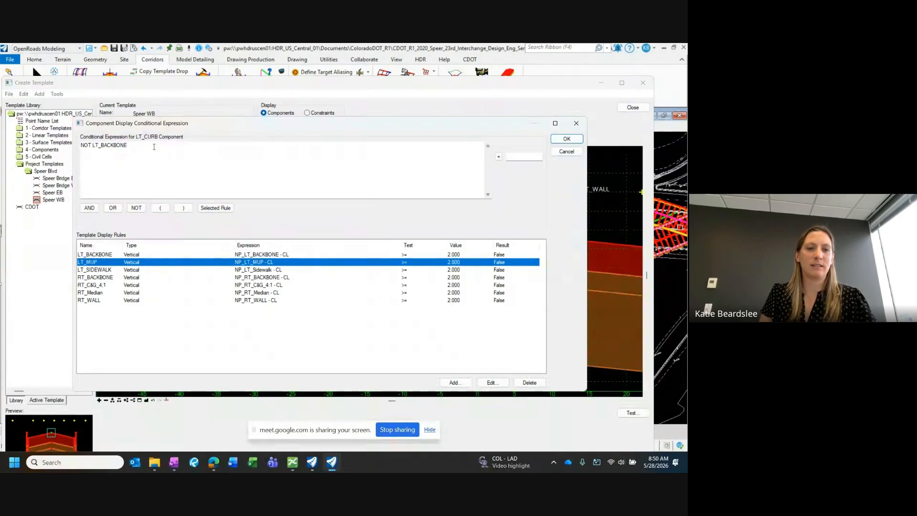
{"action": "left_click", "coordinate": [129, 183]}
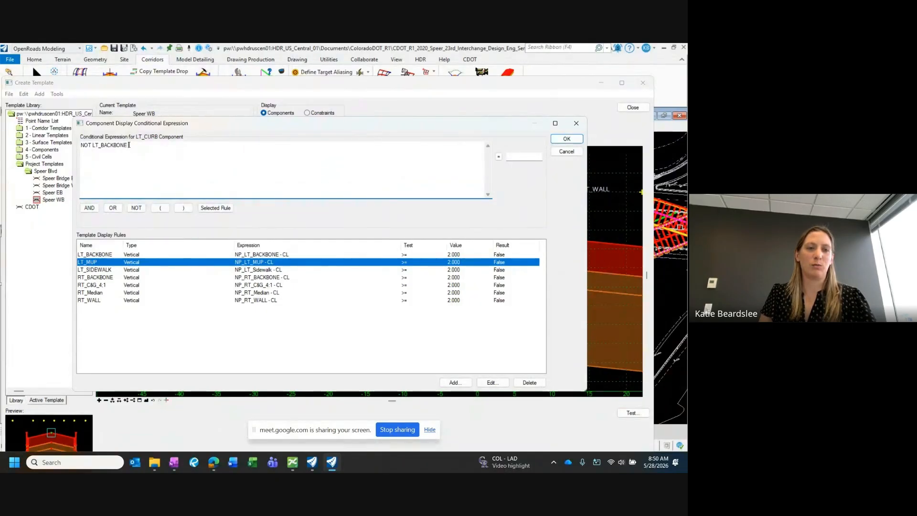
{"action": "left_click", "coordinate": [89, 209]}
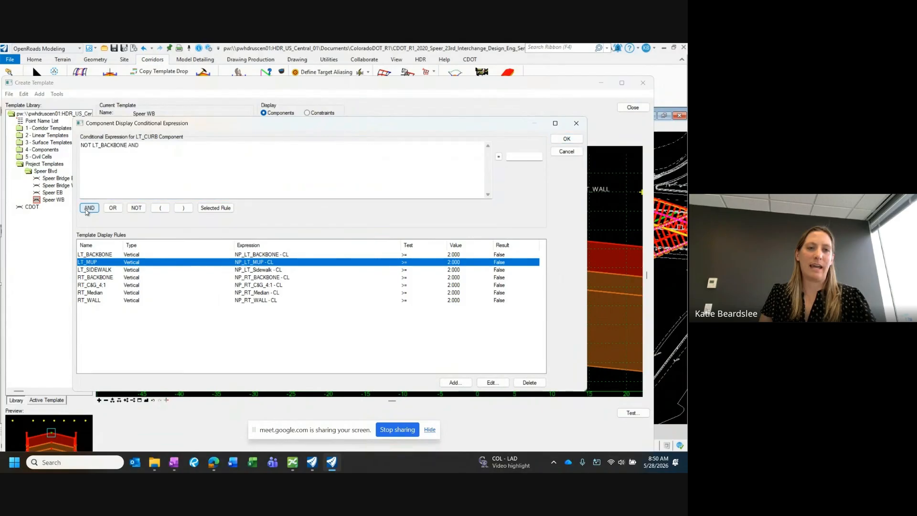
{"action": "left_click", "coordinate": [134, 209]}
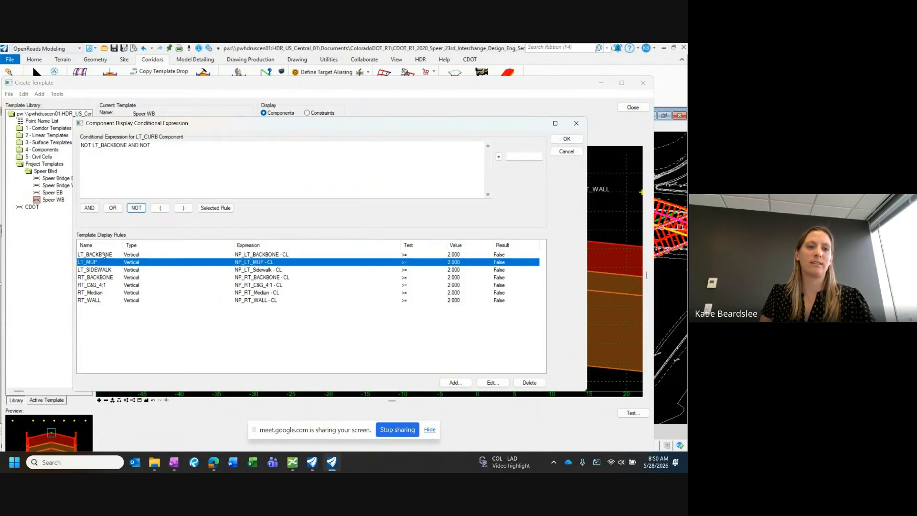
{"action": "left_click", "coordinate": [212, 209]}
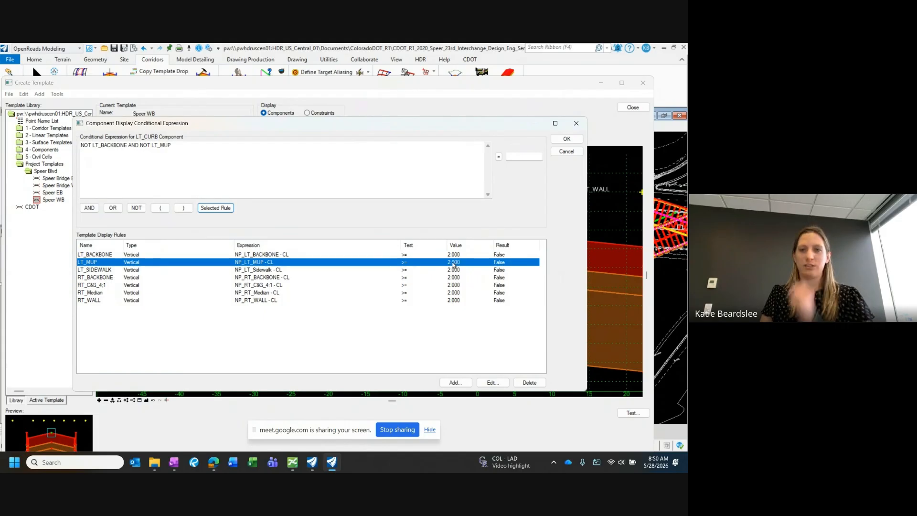
{"action": "left_click", "coordinate": [145, 145]}
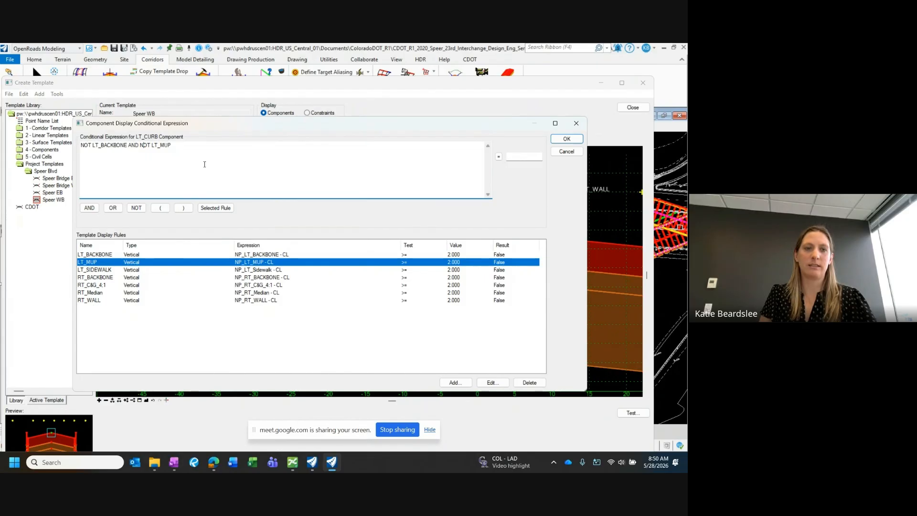
{"action": "left_click", "coordinate": [564, 138]}
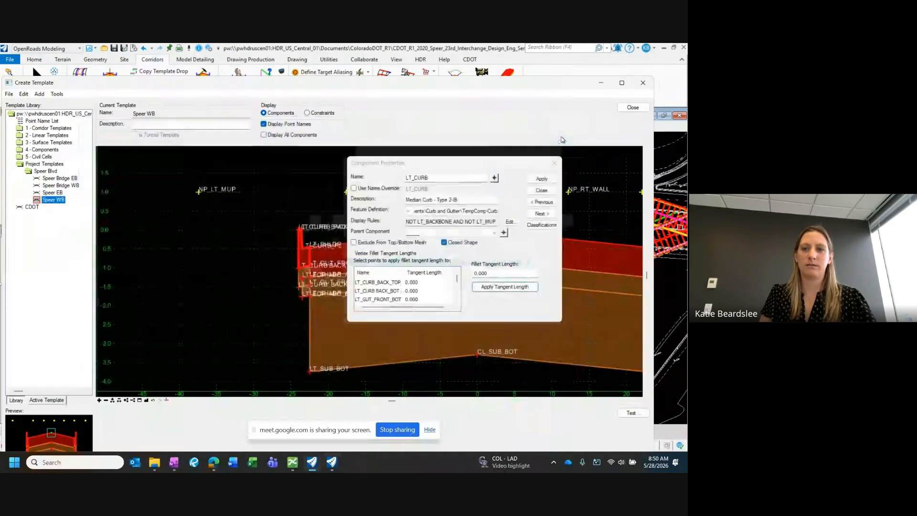
{"action": "left_click", "coordinate": [542, 190]}
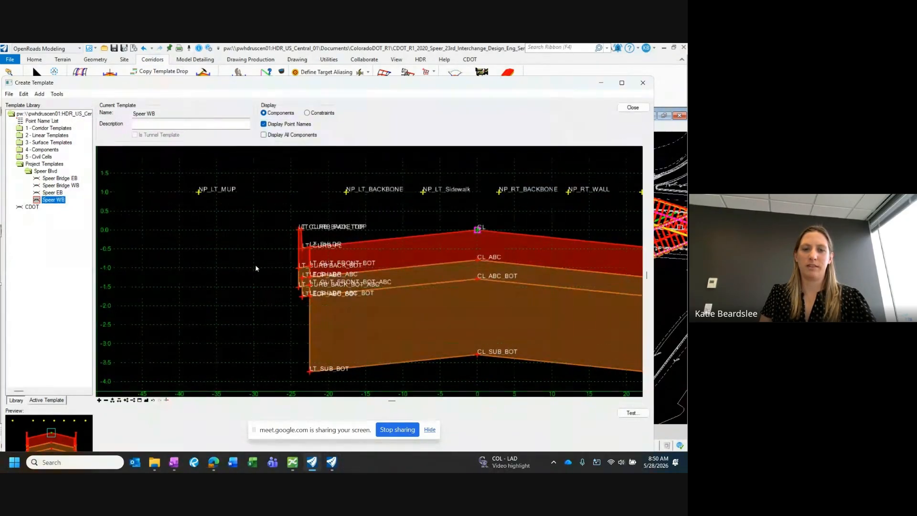
Step: Test the curb's display rule by setting NP_LT_MUP's vertical constraint value to 2
{"action": "scroll", "coordinate": [323, 275], "scroll_direction": "down", "scroll_amount": 1}
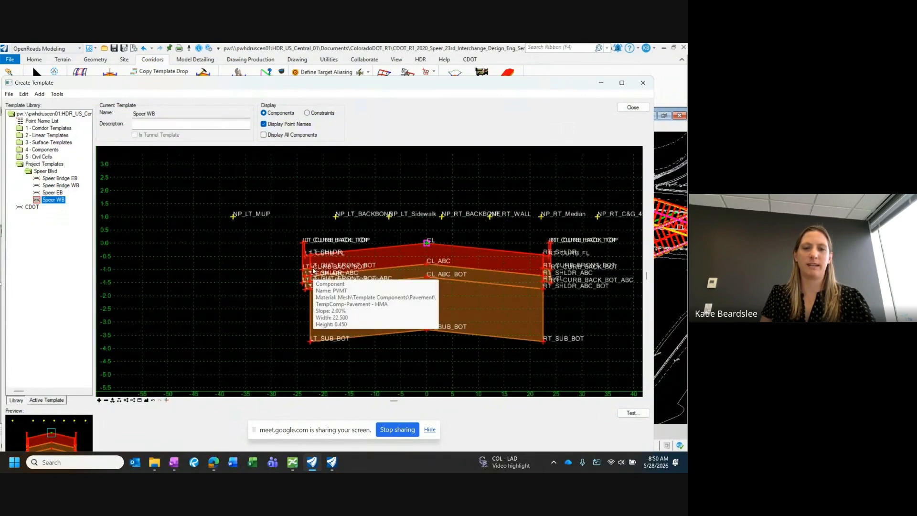
{"action": "double_click", "coordinate": [234, 217]}
{"action": "left_click_drag", "start_coordinate": [109, 320], "coordinate": [87, 320]}
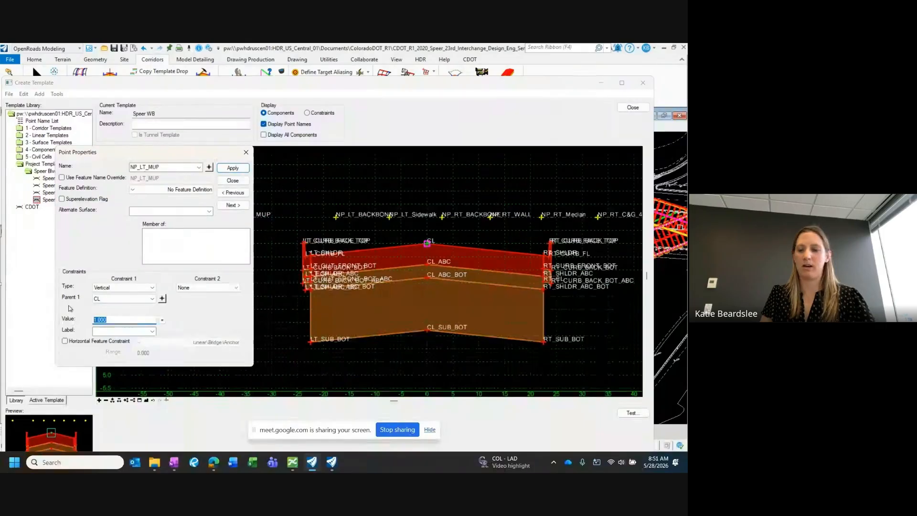
{"action": "left_click", "coordinate": [357, 224]}
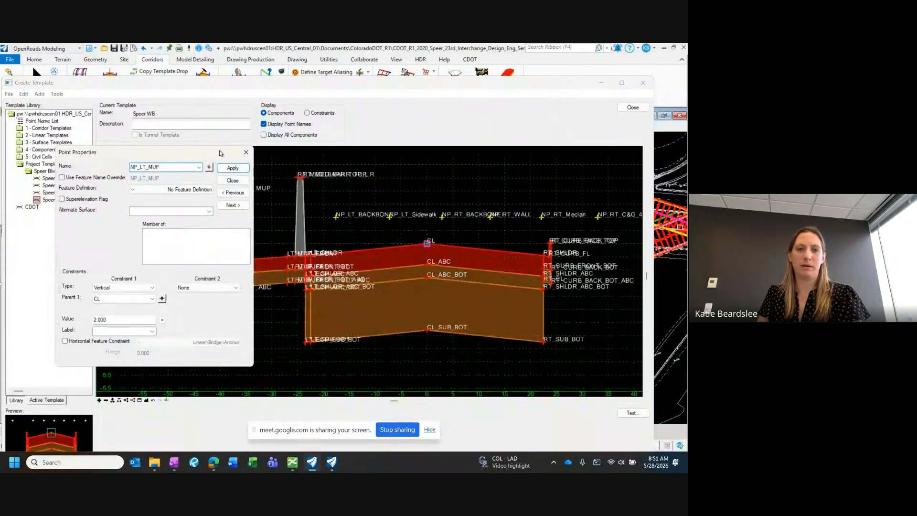
{"action": "left_click", "coordinate": [232, 180]}
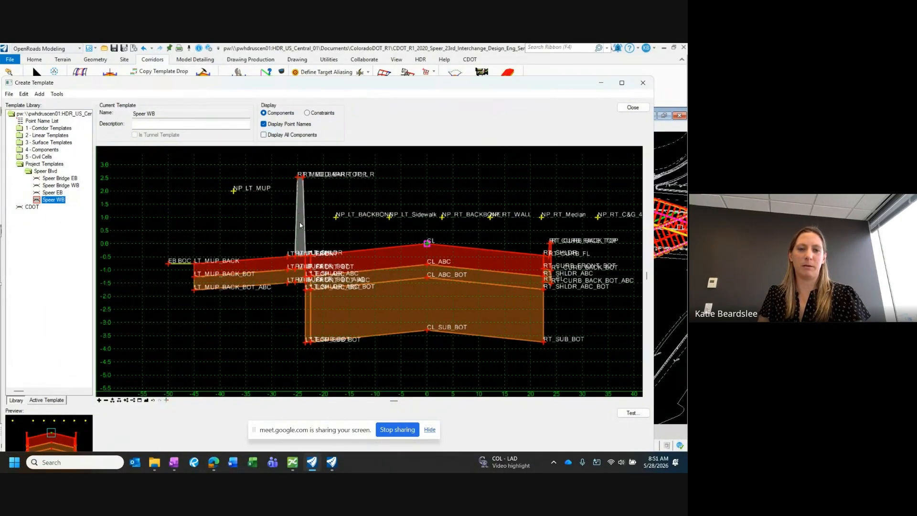
Step: Set NP_LT_MUP's vertical constraint value to 1, apply it and close the point's properties
{"action": "double_click", "coordinate": [233, 191]}
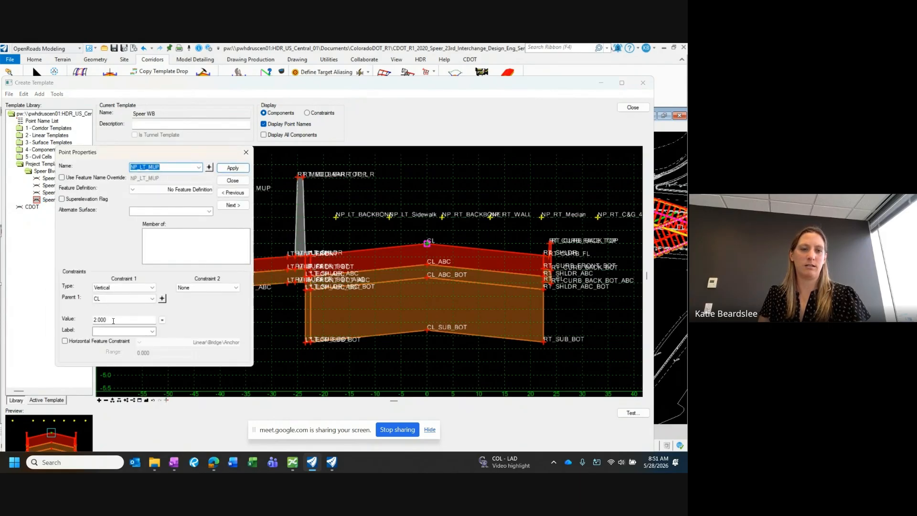
{"action": "double_click", "coordinate": [113, 321]}
{"action": "type", "text": "1"}
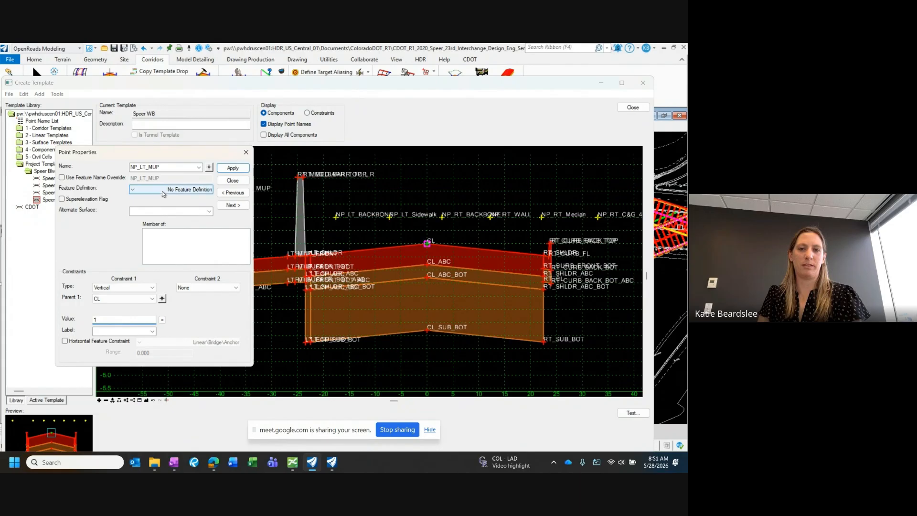
{"action": "left_click", "coordinate": [233, 168]}
{"action": "left_click", "coordinate": [232, 180]}
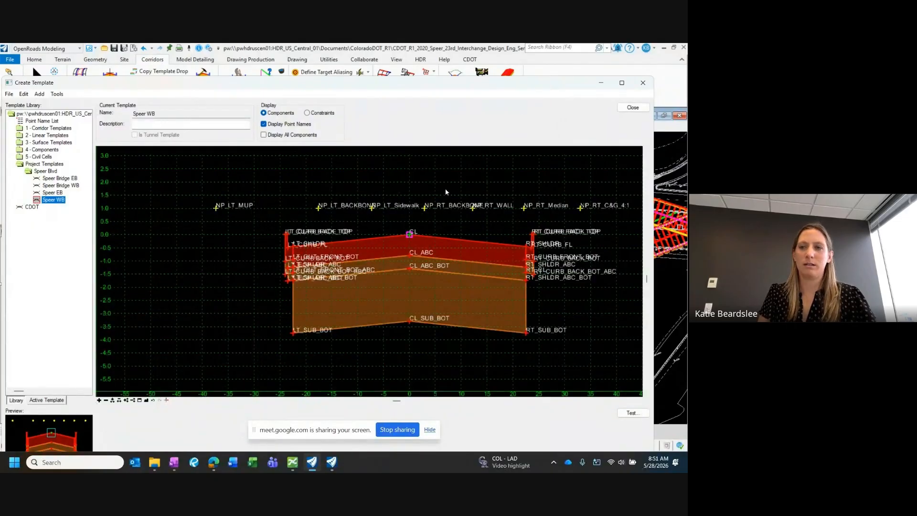
Step: Label NP_LT_MUP's vertical constraint "v-lt mup = 2", keeping its value at 1, apply it and close the point's properties
{"action": "double_click", "coordinate": [225, 206]}
{"action": "left_click_drag", "start_coordinate": [143, 152], "coordinate": [114, 124]}
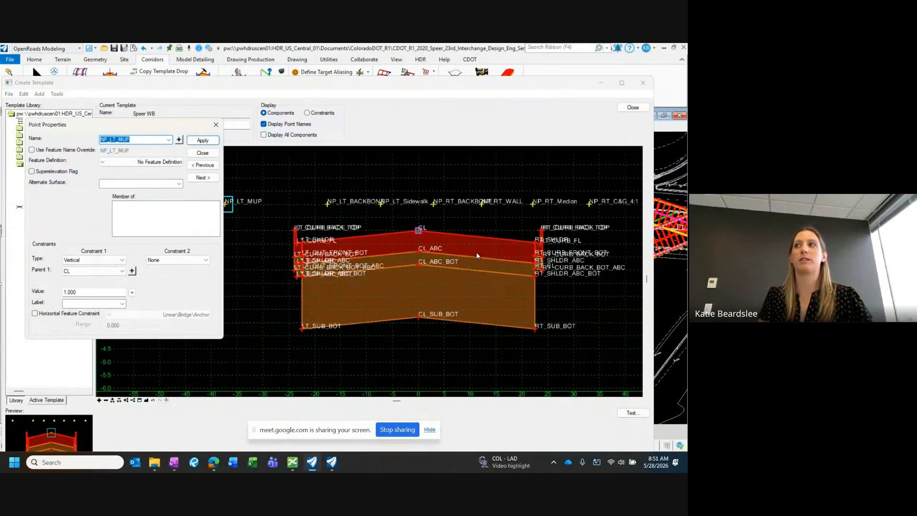
{"action": "left_click_drag", "start_coordinate": [180, 124], "coordinate": [202, 109]}
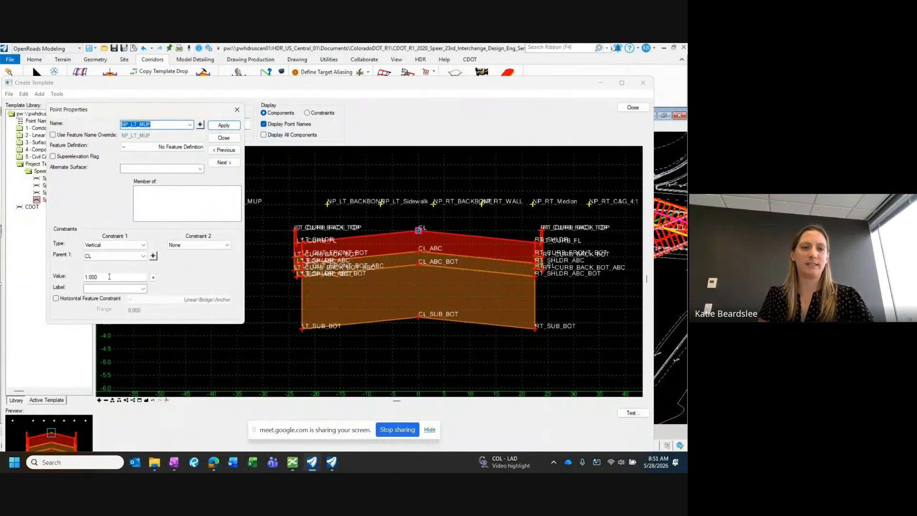
{"action": "left_click_drag", "start_coordinate": [97, 277], "coordinate": [92, 277]}
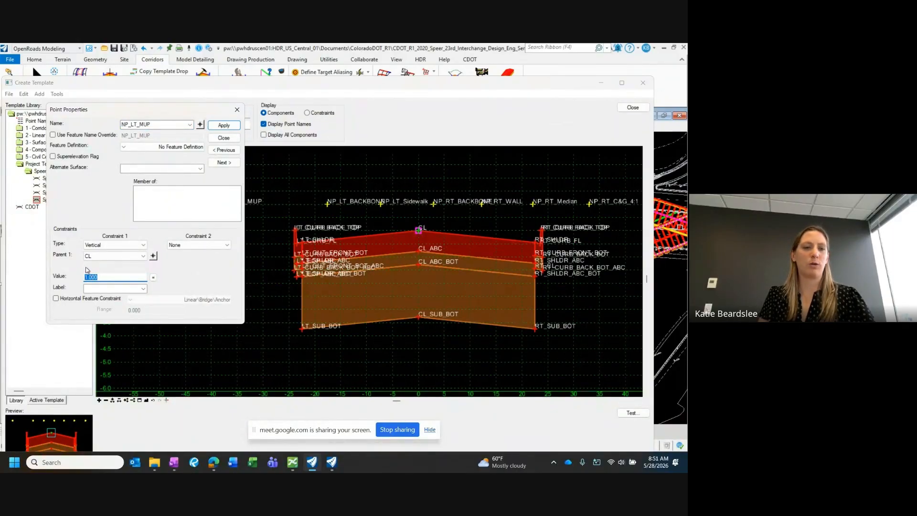
{"action": "key", "text": "Tab"}
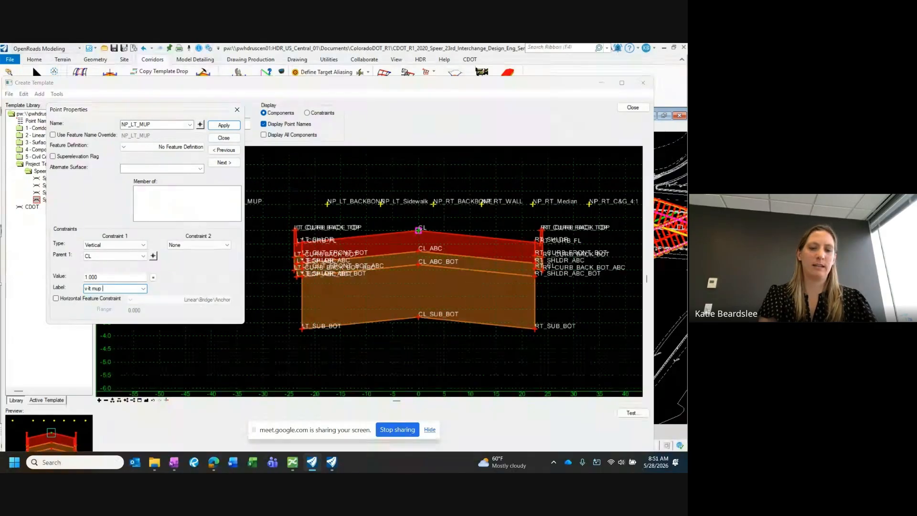
{"action": "type", "text": "= 2"}
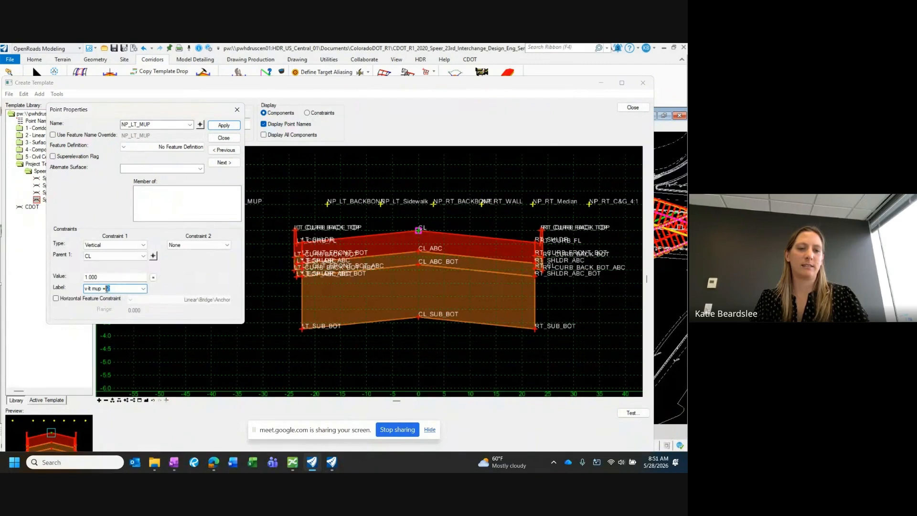
{"action": "left_click", "coordinate": [102, 277]}
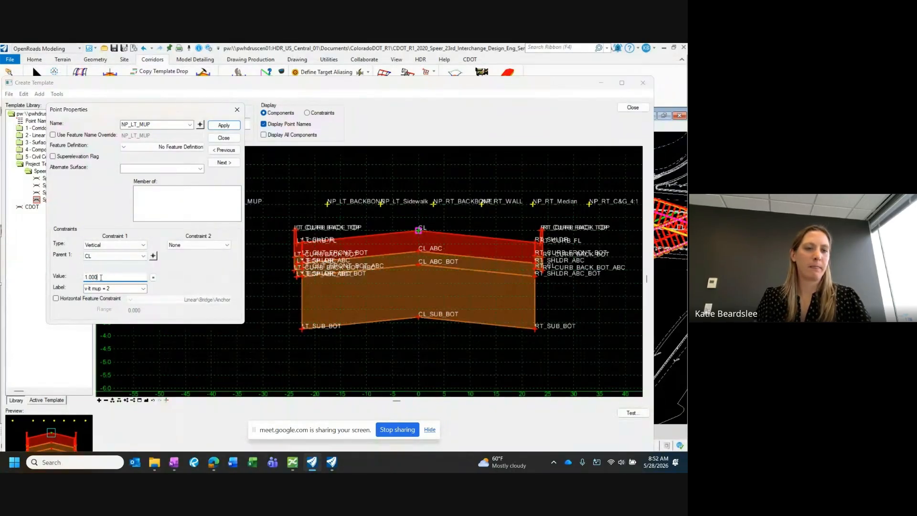
{"action": "left_click", "coordinate": [224, 125]}
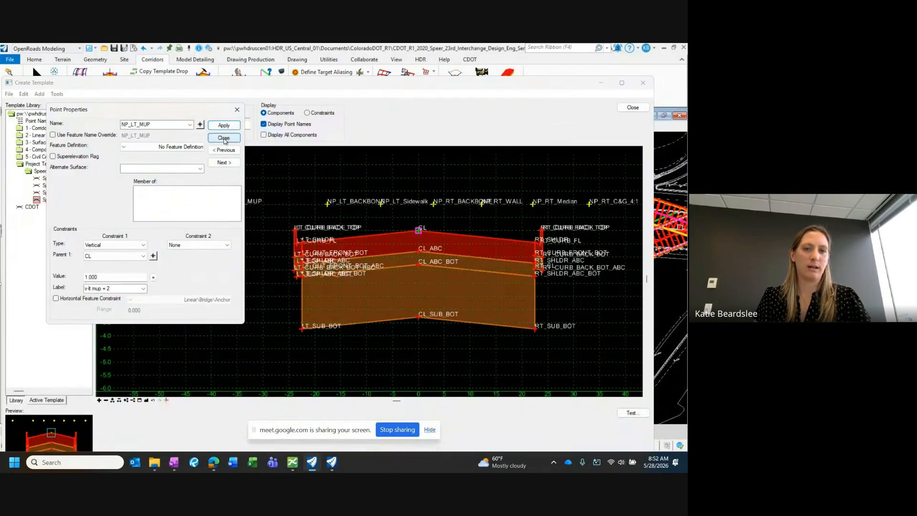
{"action": "left_click", "coordinate": [223, 138]}
Step: Close the template editor, saving the changes to the template library, and check the library file back in
{"action": "left_click", "coordinate": [633, 107]}
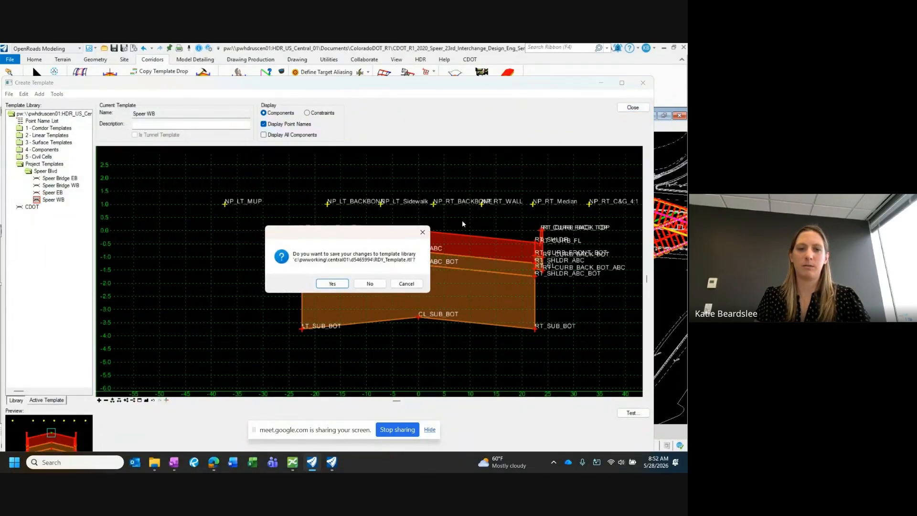
{"action": "left_click", "coordinate": [339, 286]}
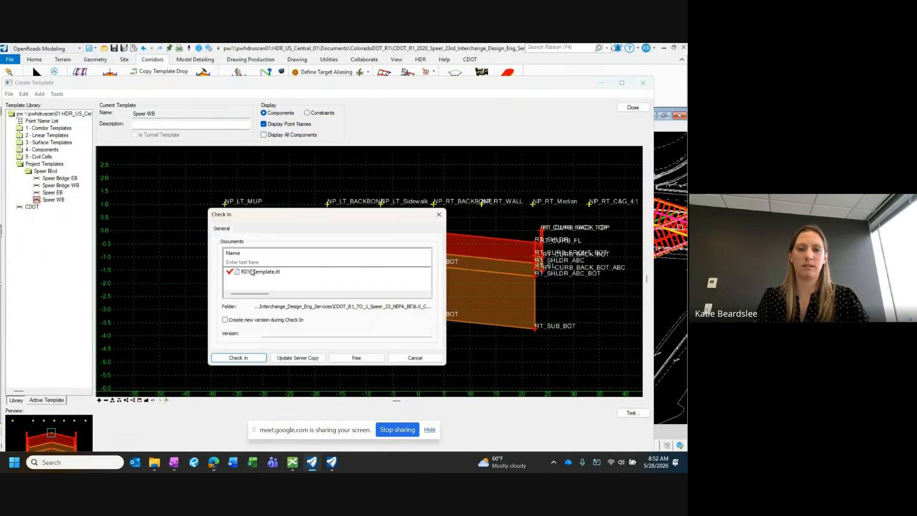
{"action": "left_click", "coordinate": [240, 362]}
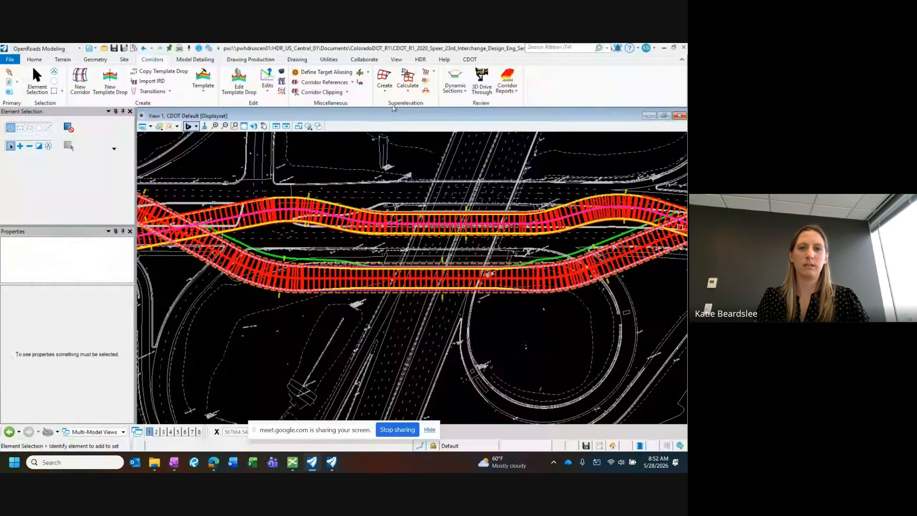
Step: Synchronize the westbound Speer corridor with the updated Speer WB template
{"action": "left_click", "coordinate": [368, 72]}
{"action": "left_click", "coordinate": [403, 94]}
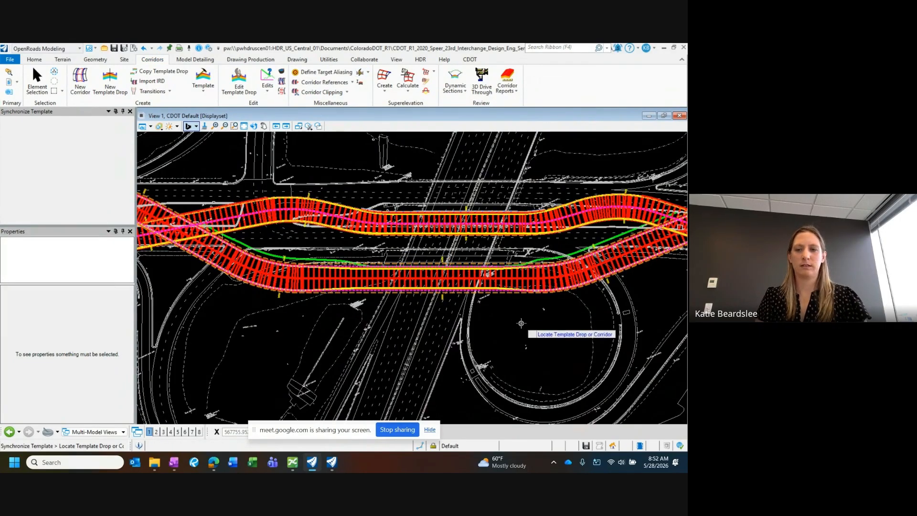
{"action": "key", "text": "Escape"}
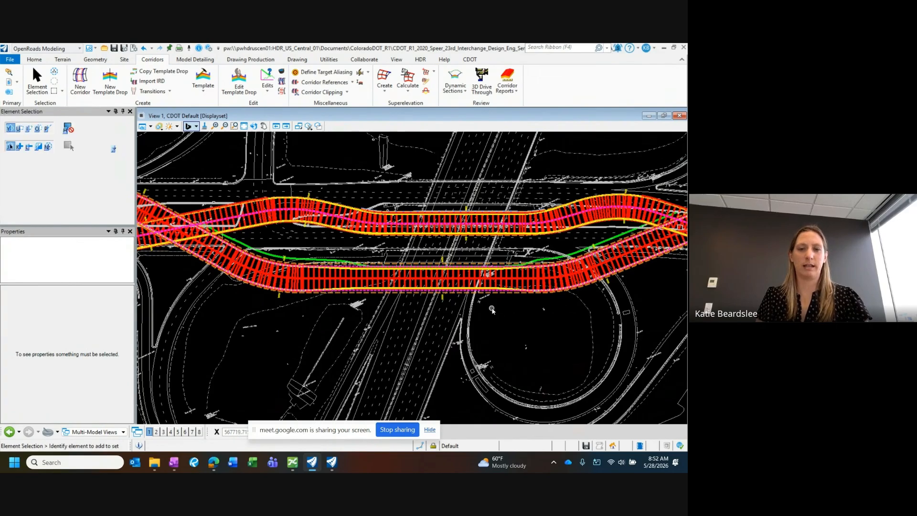
Step: Open the corridor objects of COR_SPEER-WB at its parametric constraints, keeping the corridor in view
{"action": "middle_click_drag", "start_coordinate": [437, 295], "coordinate": [459, 301]}
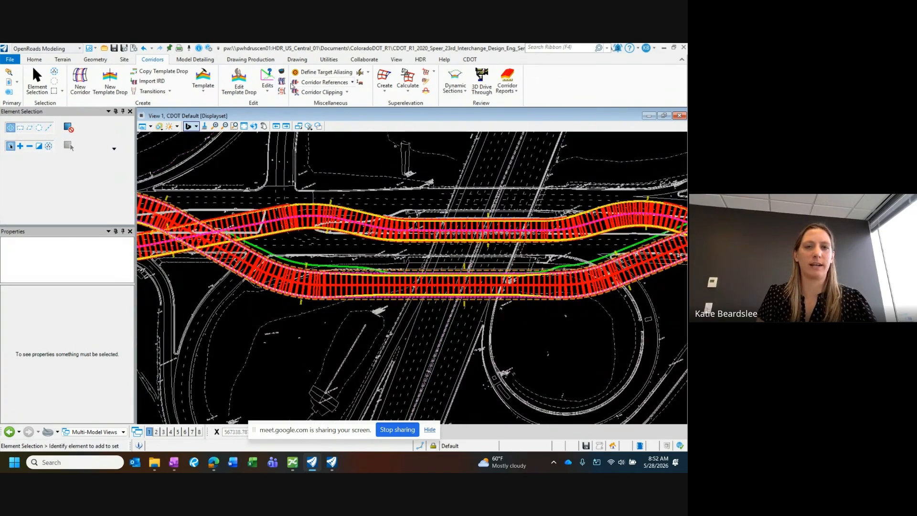
{"action": "left_click", "coordinate": [282, 73]}
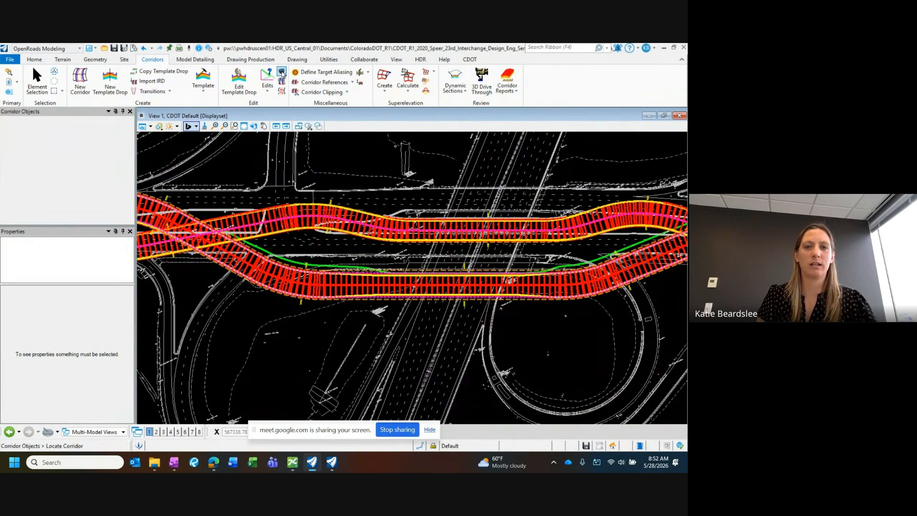
{"action": "left_click", "coordinate": [338, 289]}
{"action": "left_click_drag", "start_coordinate": [251, 142], "coordinate": [237, 180]}
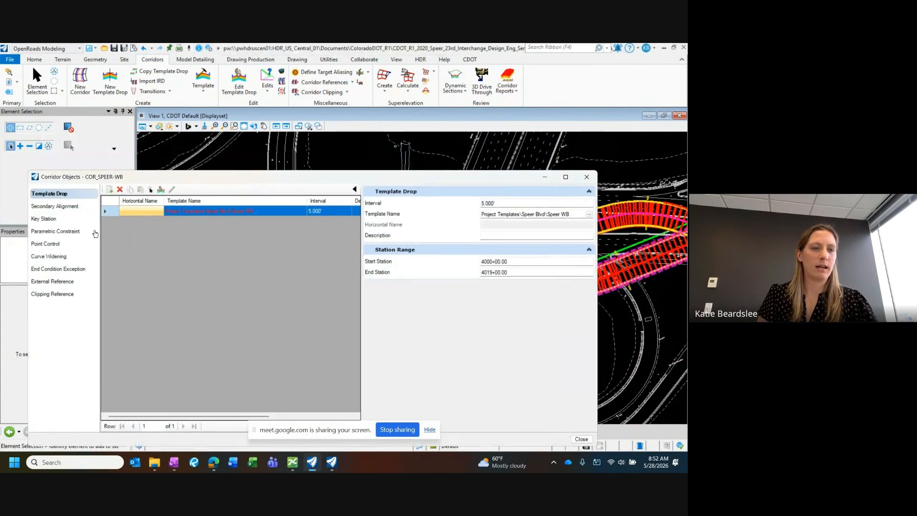
{"action": "left_click", "coordinate": [55, 232]}
{"action": "left_click_drag", "start_coordinate": [150, 171], "coordinate": [172, 268]}
{"action": "scroll", "coordinate": [285, 163], "scroll_direction": "down", "scroll_amount": 2}
{"action": "scroll", "coordinate": [381, 233], "scroll_direction": "up", "scroll_amount": 2}
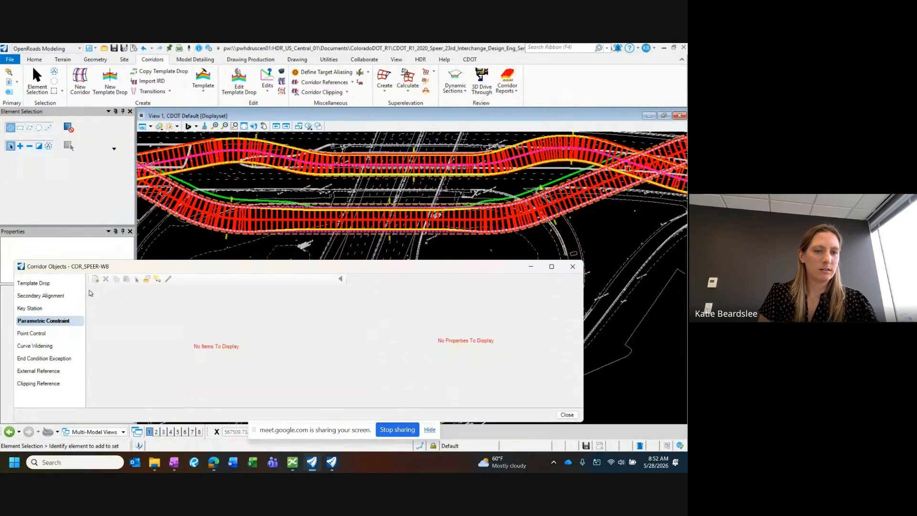
Step: Begin a new parametric constraint on COR_SPEER-WB using the constraint label v-lt mup = 2
{"action": "left_click", "coordinate": [95, 279]}
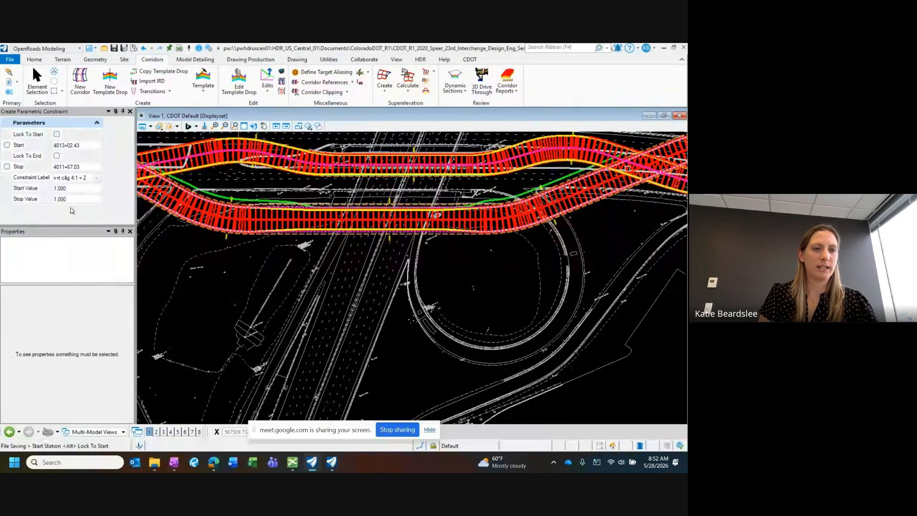
{"action": "left_click", "coordinate": [96, 177]}
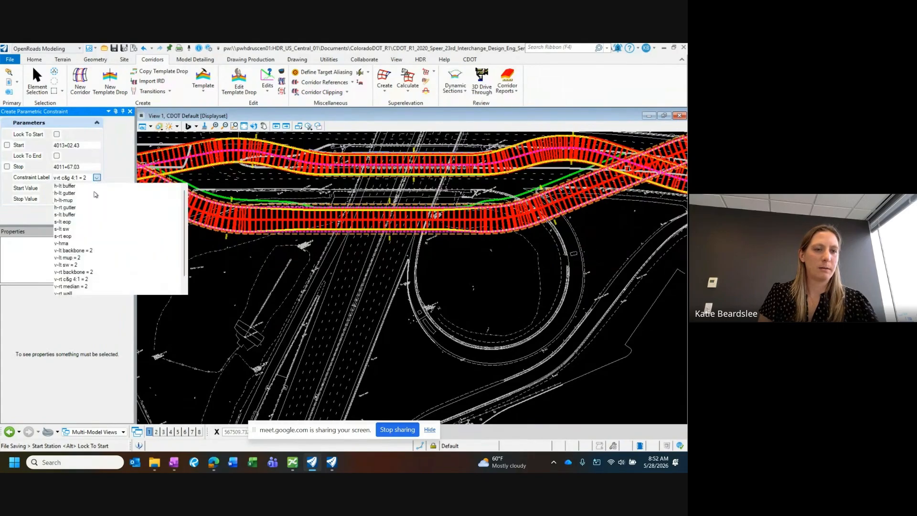
{"action": "scroll", "coordinate": [97, 201], "scroll_direction": "down", "scroll_amount": 1}
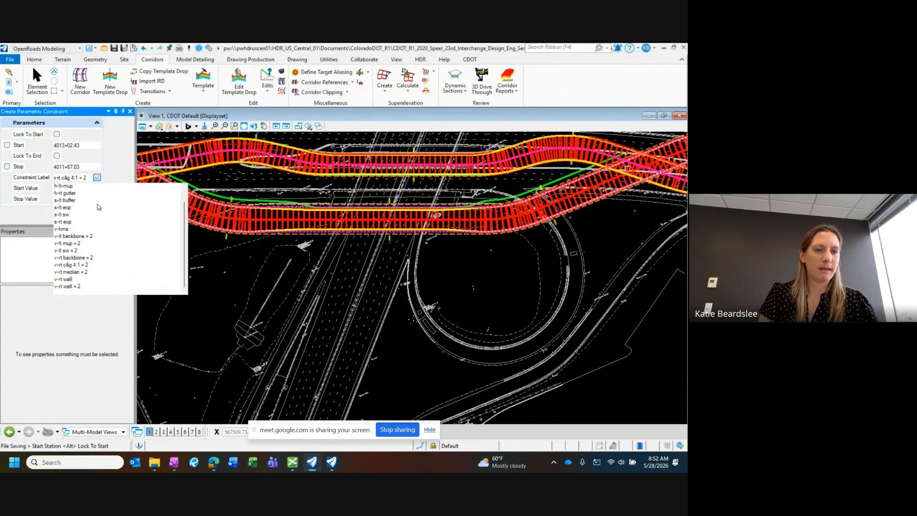
{"action": "left_click", "coordinate": [70, 243]}
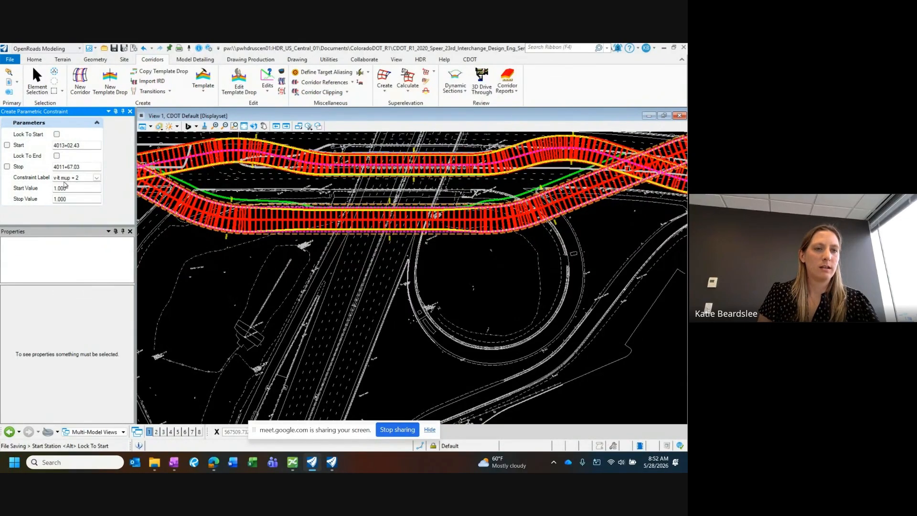
Step: Place the constraint's start station at about 4005+35.59, near the western crossing of the two corridors
{"action": "scroll", "coordinate": [273, 204], "scroll_direction": "down", "scroll_amount": 2}
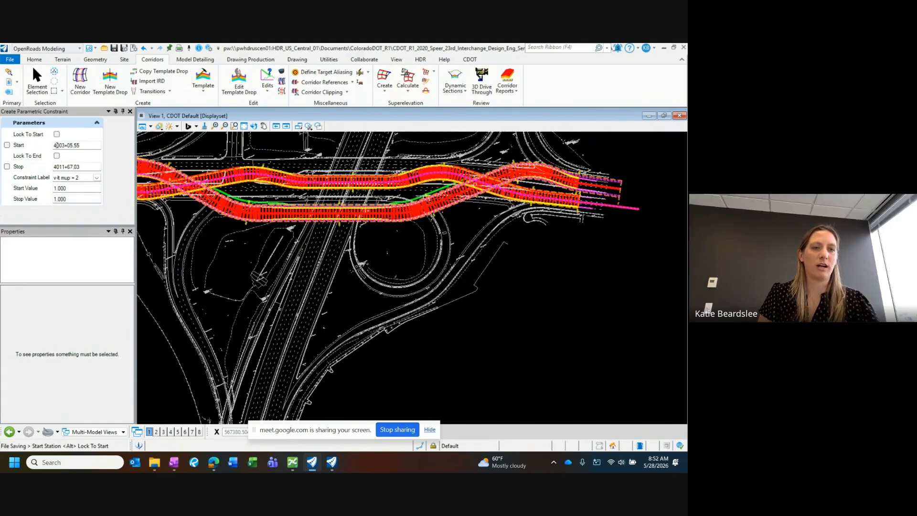
{"action": "scroll", "coordinate": [219, 186], "scroll_direction": "down", "scroll_amount": 1}
{"action": "scroll", "coordinate": [219, 186], "scroll_direction": "up", "scroll_amount": 3}
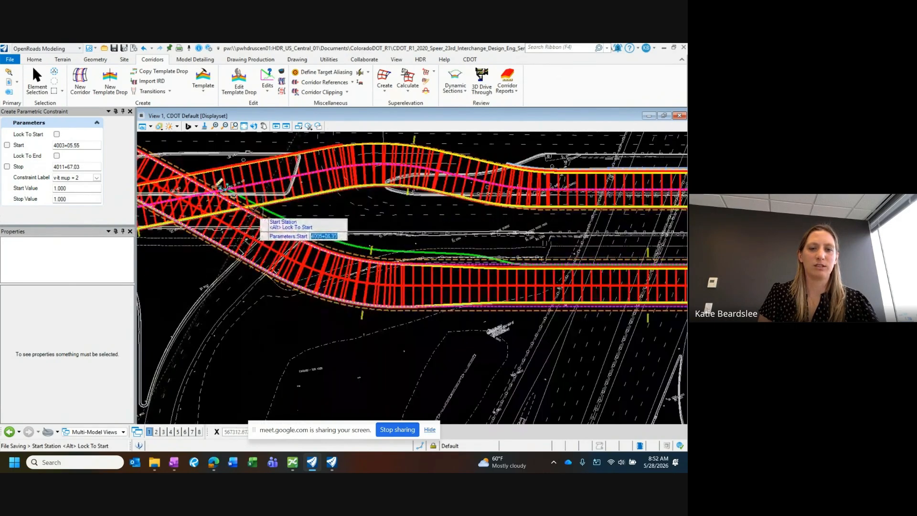
{"action": "scroll", "coordinate": [286, 221], "scroll_direction": "down", "scroll_amount": 3}
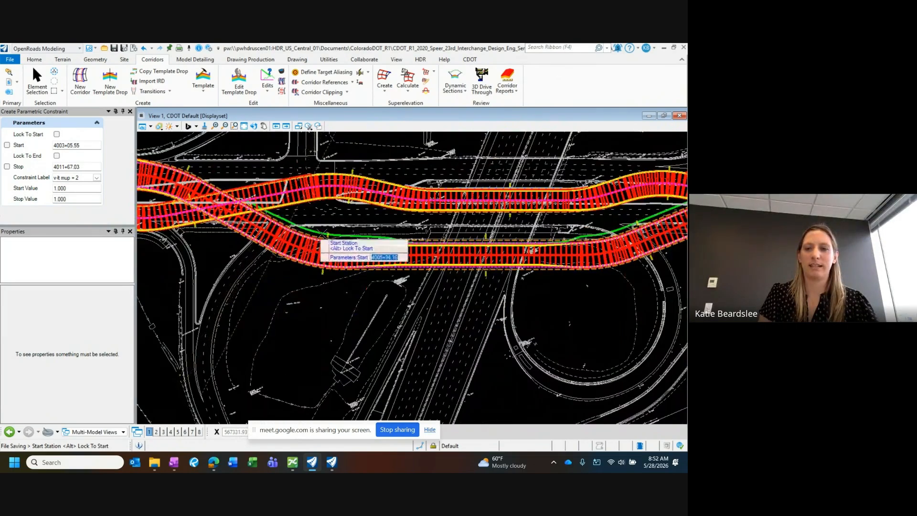
{"action": "scroll", "coordinate": [317, 230], "scroll_direction": "down", "scroll_amount": 2}
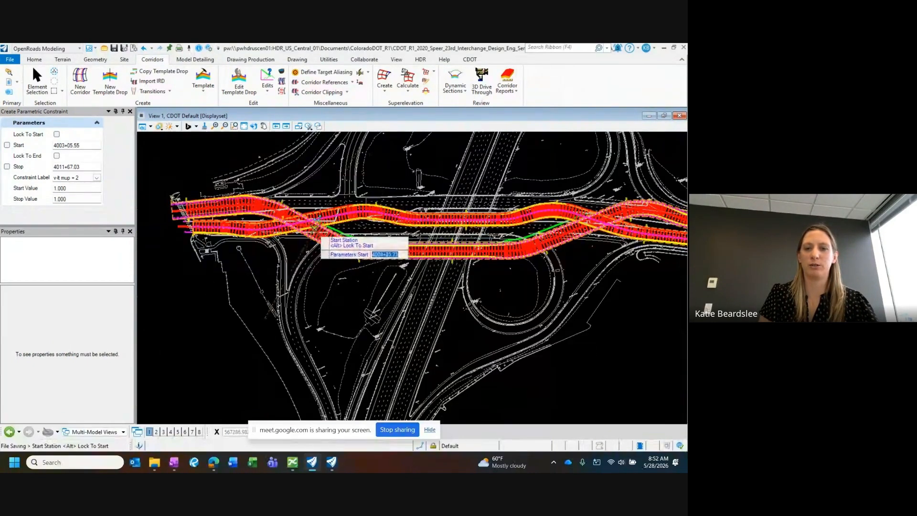
{"action": "scroll", "coordinate": [333, 231], "scroll_direction": "up", "scroll_amount": 2}
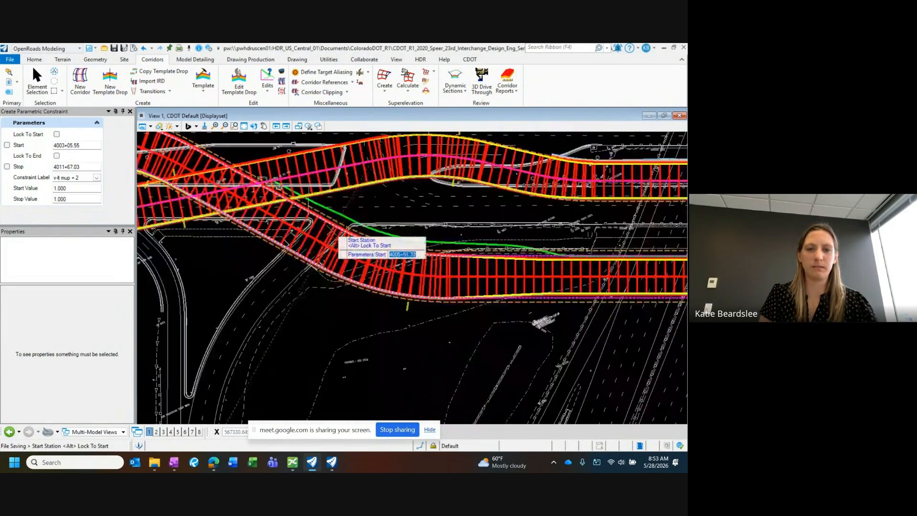
{"action": "scroll", "coordinate": [311, 213], "scroll_direction": "up", "scroll_amount": 3}
{"action": "scroll", "coordinate": [358, 196], "scroll_direction": "up", "scroll_amount": 2}
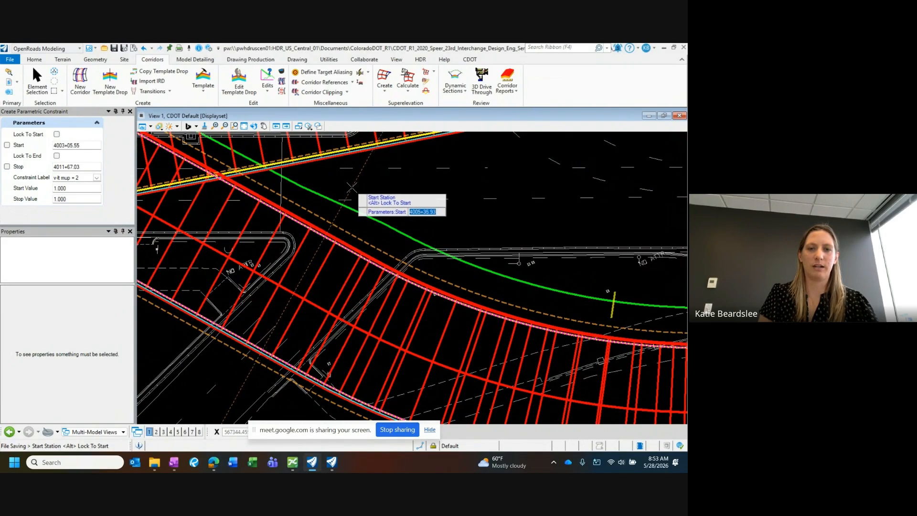
{"action": "left_click", "coordinate": [352, 188]}
Step: Place the constraint's end station at about 4013+35.05, near the eastern crossing of the two corridors
{"action": "scroll", "coordinate": [326, 192], "scroll_direction": "down", "scroll_amount": 2}
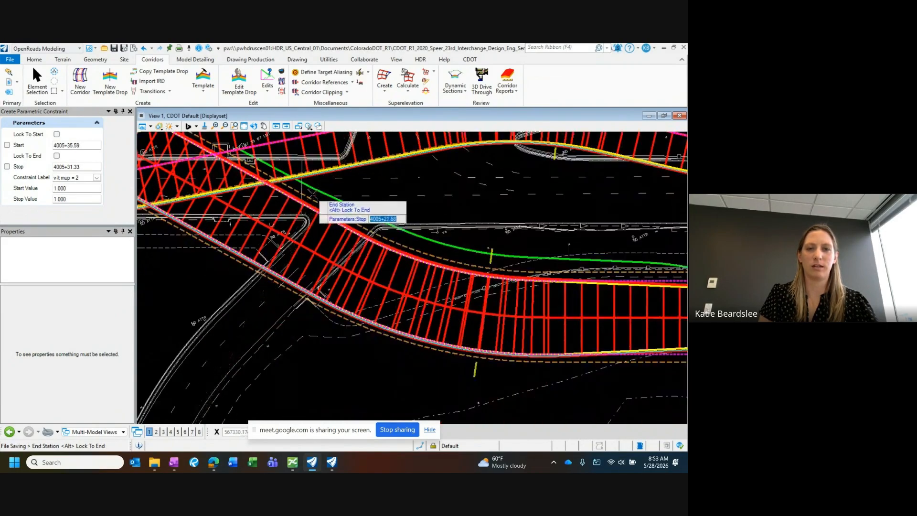
{"action": "scroll", "coordinate": [334, 201], "scroll_direction": "down", "scroll_amount": 3}
{"action": "scroll", "coordinate": [397, 232], "scroll_direction": "up", "scroll_amount": 3}
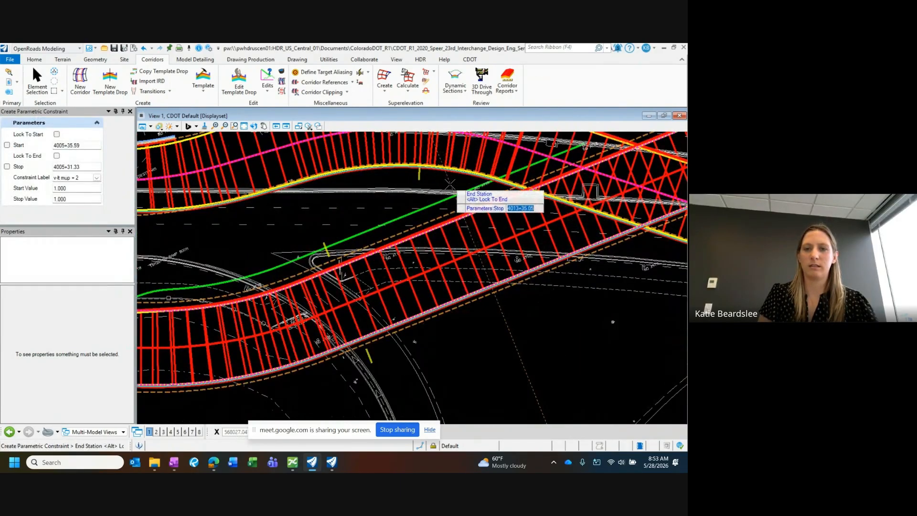
{"action": "left_click", "coordinate": [459, 191]}
Step: Accept the v-lt mup = 2 label and set both the start and stop values to 2 to create the constraint
{"action": "scroll", "coordinate": [492, 203], "scroll_direction": "down", "scroll_amount": 3}
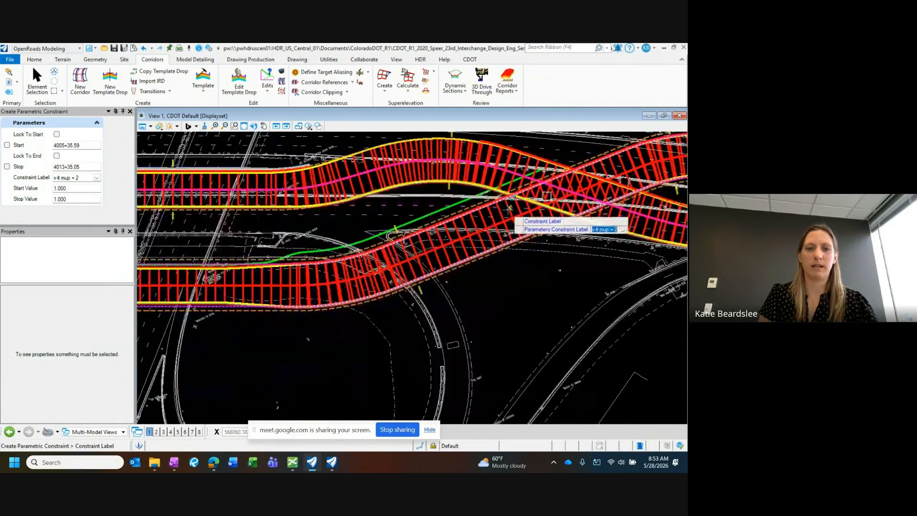
{"action": "left_click", "coordinate": [329, 277]}
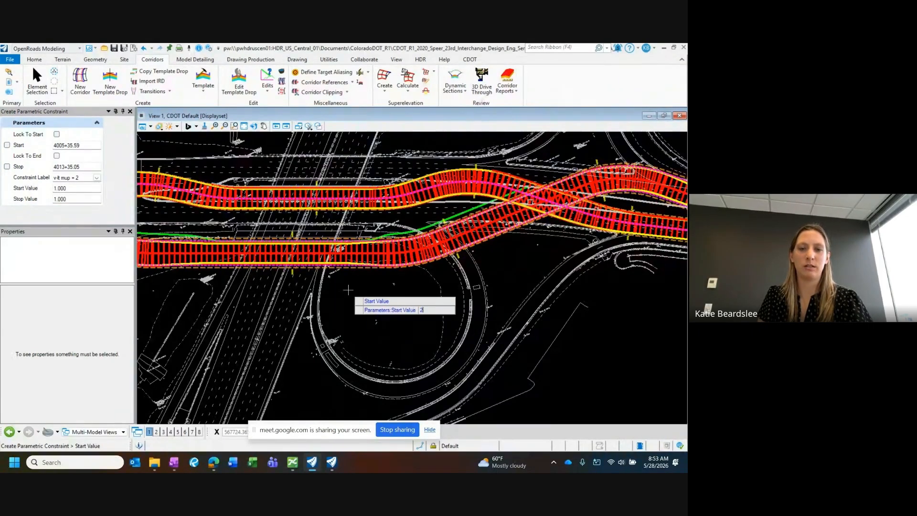
{"action": "key", "text": "Return"}
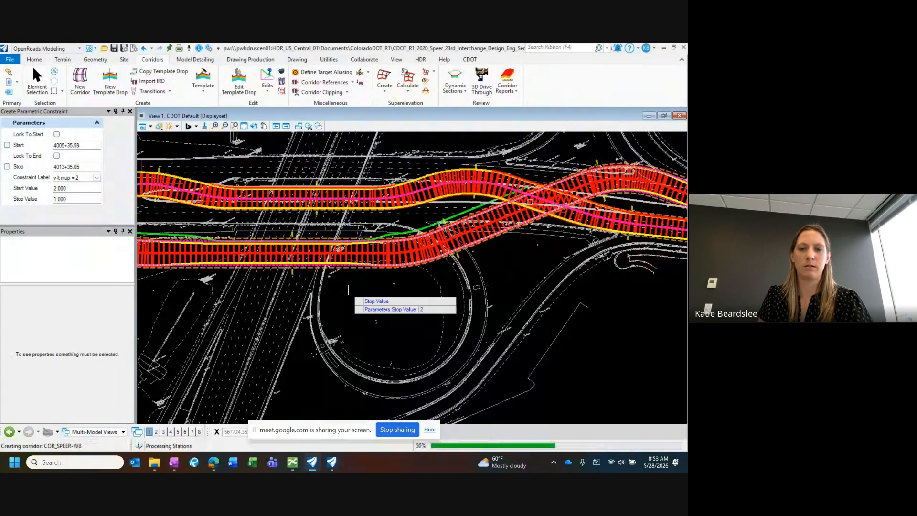
{"action": "key", "text": "Return"}
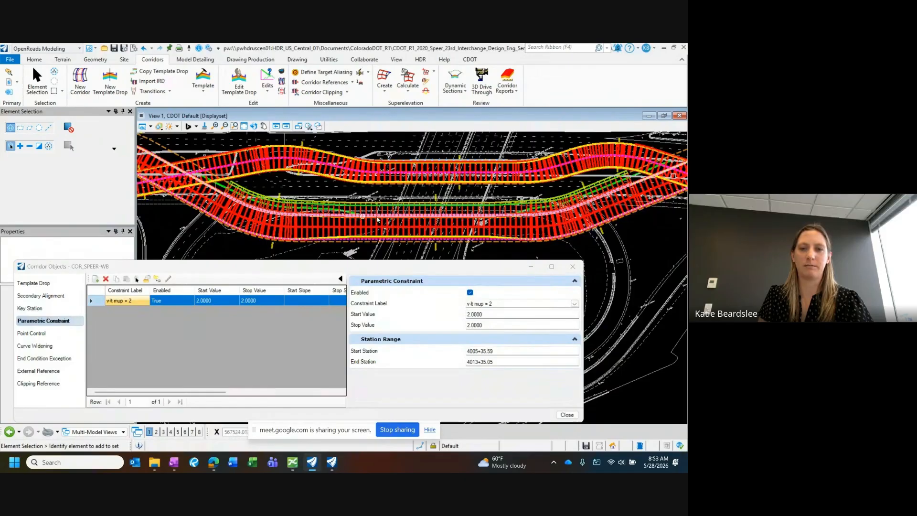
Step: Examine the multi-use path along COR_SPEER-WB over the constraint's station range
{"action": "middle_click_drag", "start_coordinate": [614, 186], "coordinate": [600, 185]}
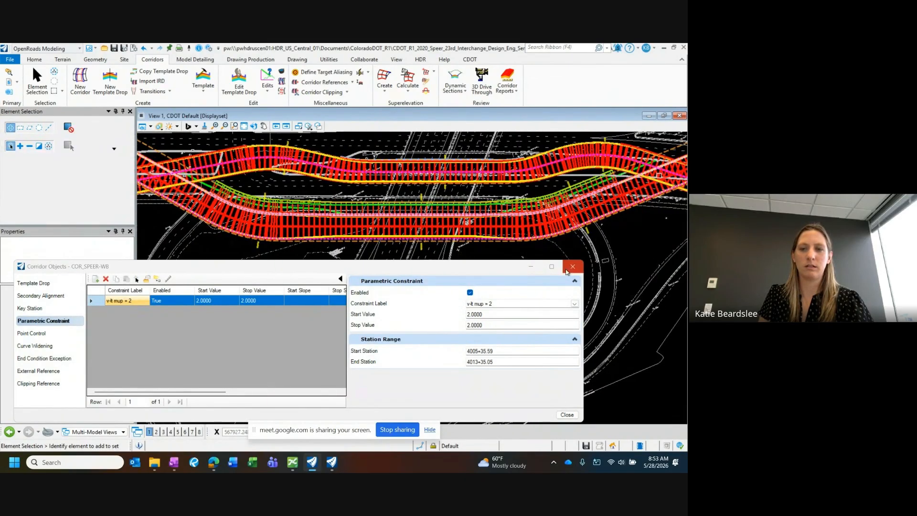
{"action": "left_click_drag", "start_coordinate": [516, 271], "coordinate": [513, 281]}
{"action": "scroll", "coordinate": [215, 185], "scroll_direction": "up", "scroll_amount": 2}
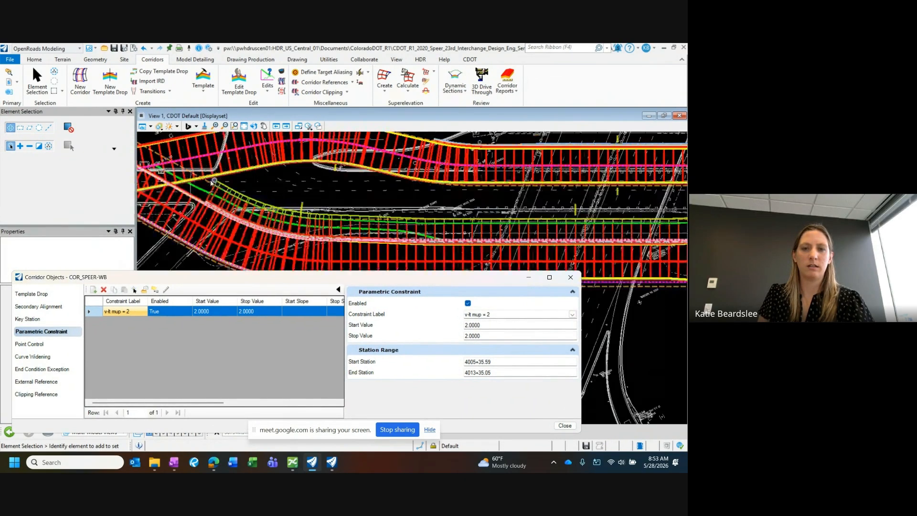
{"action": "scroll", "coordinate": [305, 190], "scroll_direction": "down", "scroll_amount": 2}
{"action": "middle_click_drag", "start_coordinate": [317, 190], "coordinate": [300, 191]}
{"action": "scroll", "coordinate": [287, 201], "scroll_direction": "up", "scroll_amount": 5}
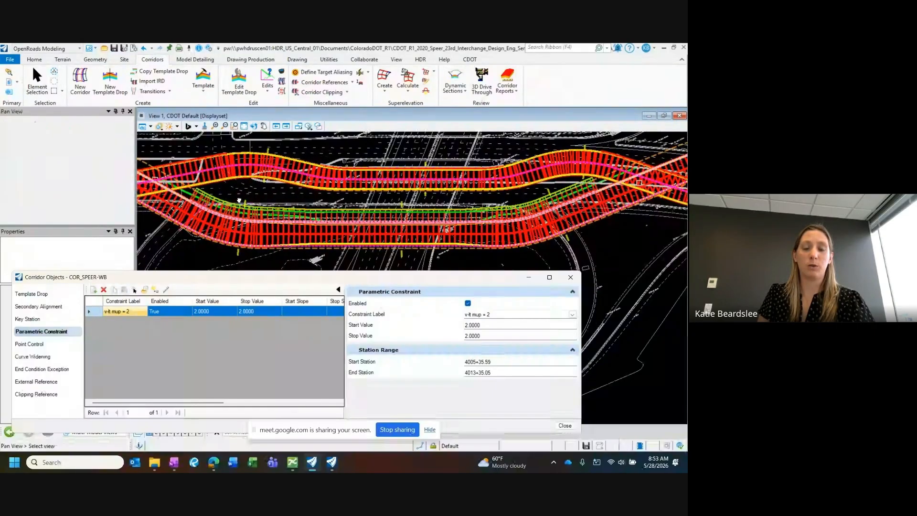
Step: Select the pc_MUP line and examine how it runs relative to the multi-use path's western end on COR_SPEER-WB
{"action": "scroll", "coordinate": [253, 204], "scroll_direction": "down", "scroll_amount": 3}
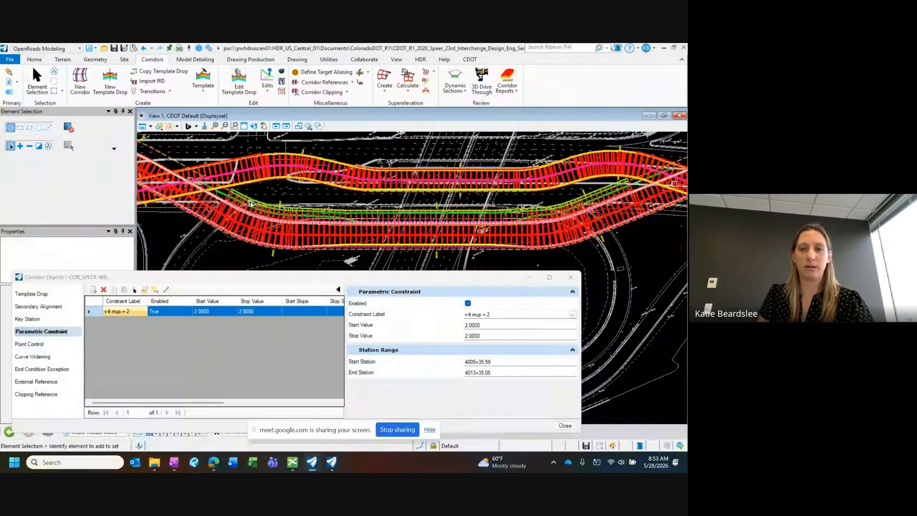
{"action": "scroll", "coordinate": [203, 193], "scroll_direction": "up", "scroll_amount": 2}
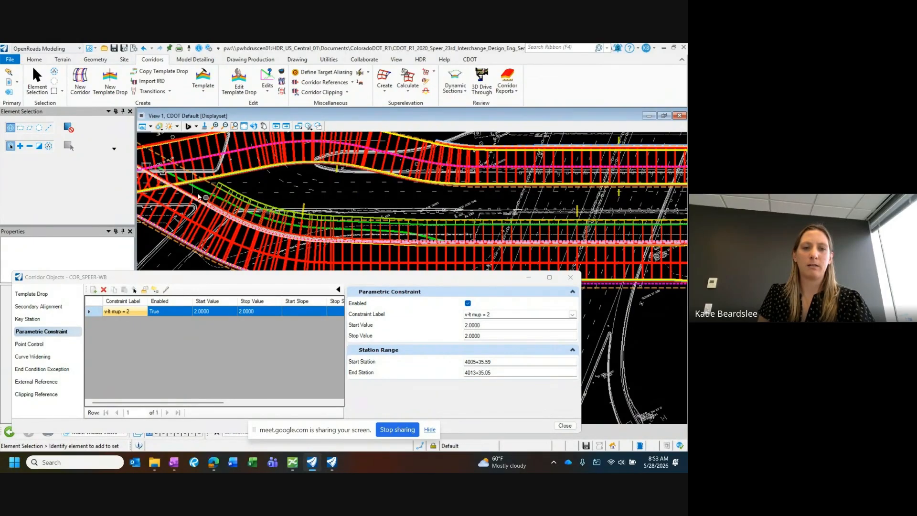
{"action": "left_click", "coordinate": [199, 196]}
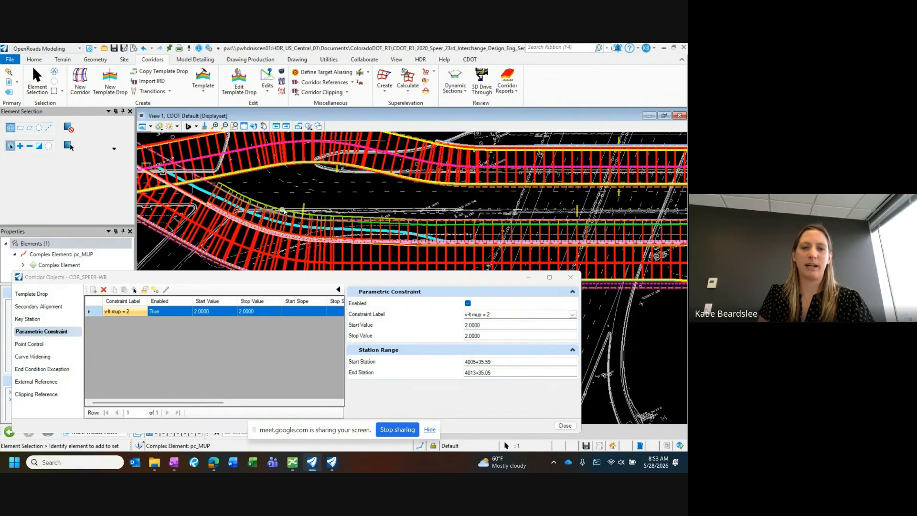
{"action": "middle_click_drag", "start_coordinate": [283, 210], "coordinate": [275, 191]}
{"action": "scroll", "coordinate": [288, 203], "scroll_direction": "down", "scroll_amount": 2}
{"action": "scroll", "coordinate": [232, 192], "scroll_direction": "up", "scroll_amount": 2}
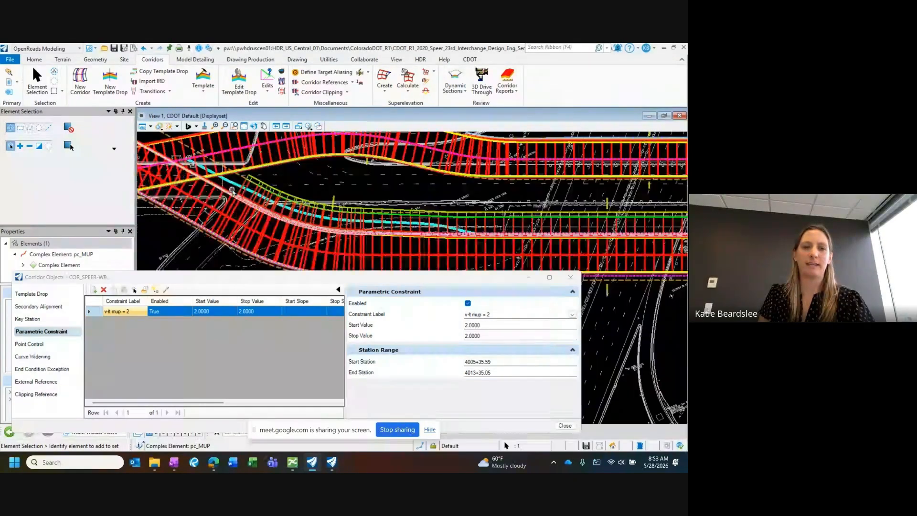
{"action": "scroll", "coordinate": [222, 183], "scroll_direction": "down", "scroll_amount": 2}
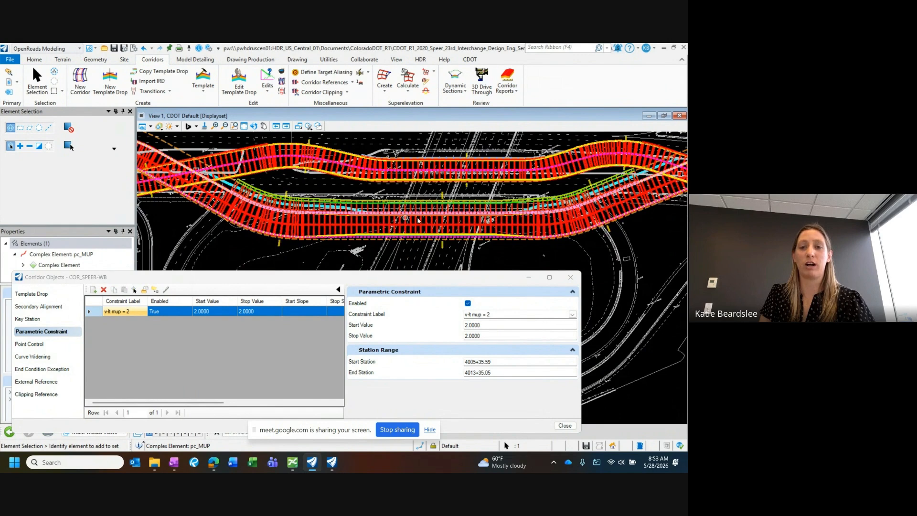
Step: Compare the pc_MUP line with the multi-use path at the eastern and western crossings, finishing with the line deselected
{"action": "mouse_move", "coordinate": [488, 219]}
{"action": "middle_mouse_down"}
{"action": "mouse_move", "coordinate": [401, 221]}
{"action": "mouse_move", "coordinate": [389, 208]}
{"action": "middle_mouse_up"}
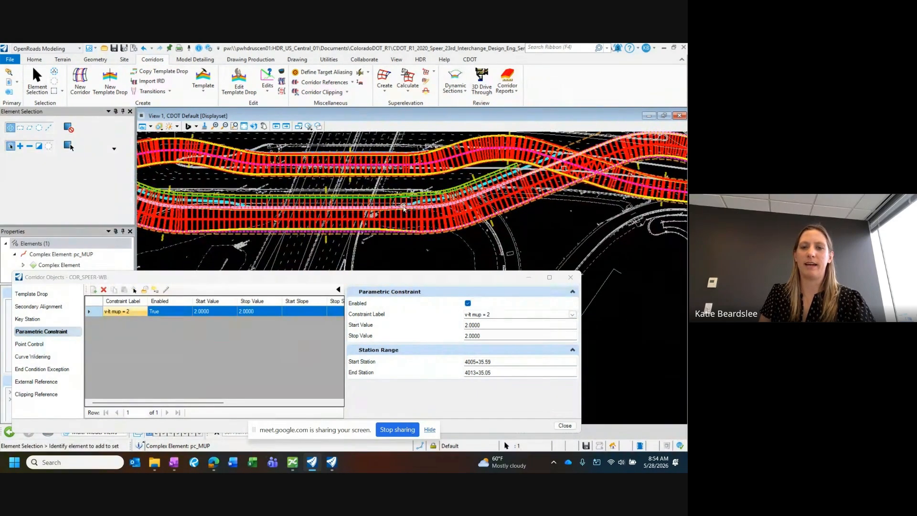
{"action": "scroll", "coordinate": [403, 209], "scroll_direction": "up", "scroll_amount": 2}
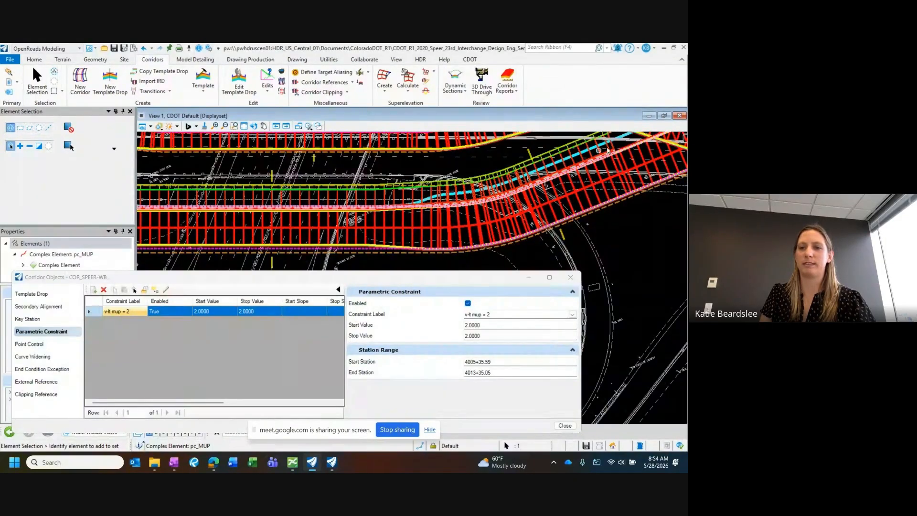
{"action": "middle_click_drag", "start_coordinate": [512, 192], "coordinate": [358, 197]}
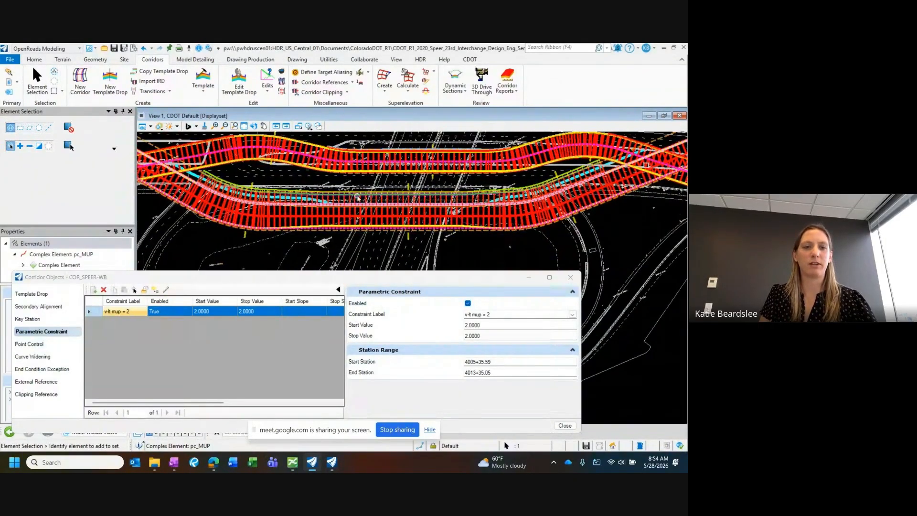
{"action": "scroll", "coordinate": [227, 172], "scroll_direction": "up", "scroll_amount": 2}
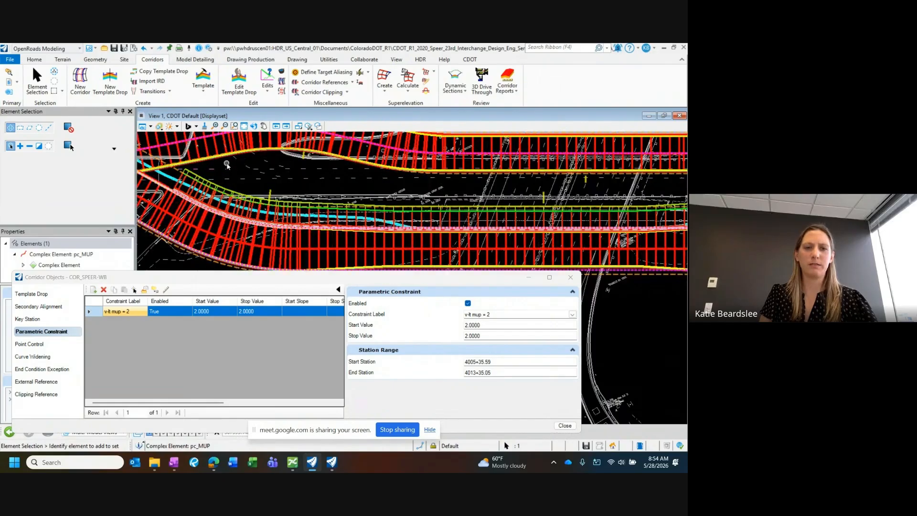
{"action": "left_click", "coordinate": [227, 165]}
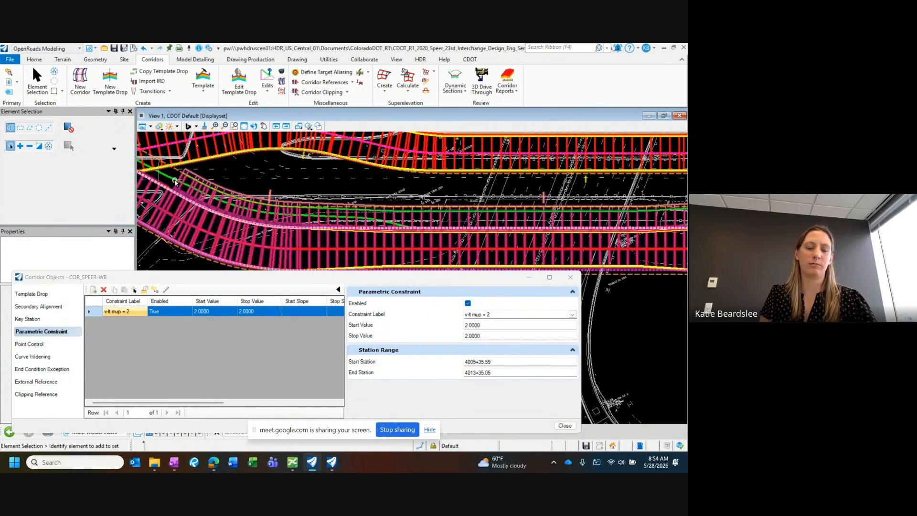
{"action": "left_click", "coordinate": [208, 211]}
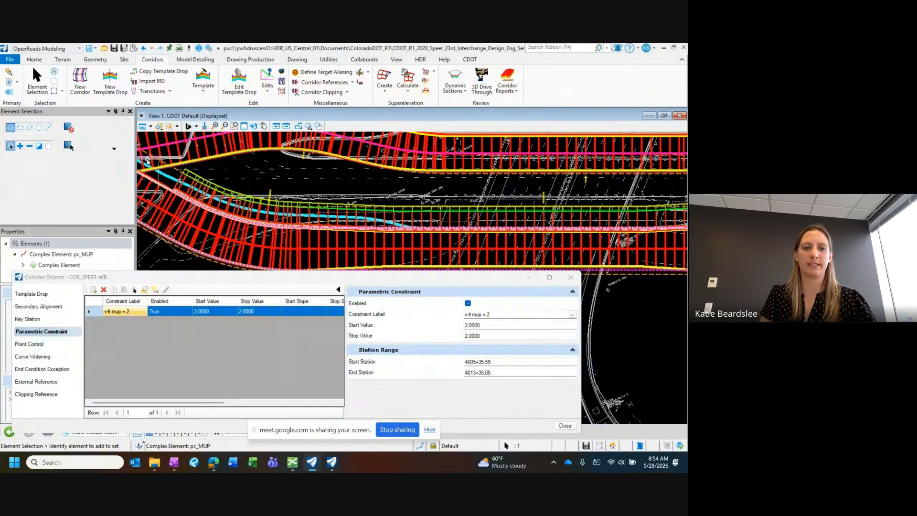
{"action": "scroll", "coordinate": [337, 206], "scroll_direction": "down", "scroll_amount": 3}
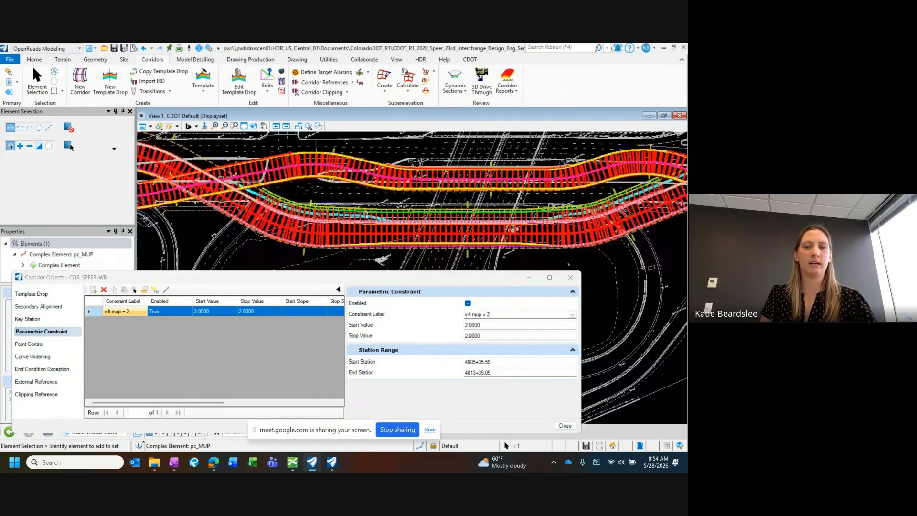
{"action": "middle_click_drag", "start_coordinate": [357, 208], "coordinate": [334, 200]}
{"action": "middle_click_drag", "start_coordinate": [266, 189], "coordinate": [295, 200]}
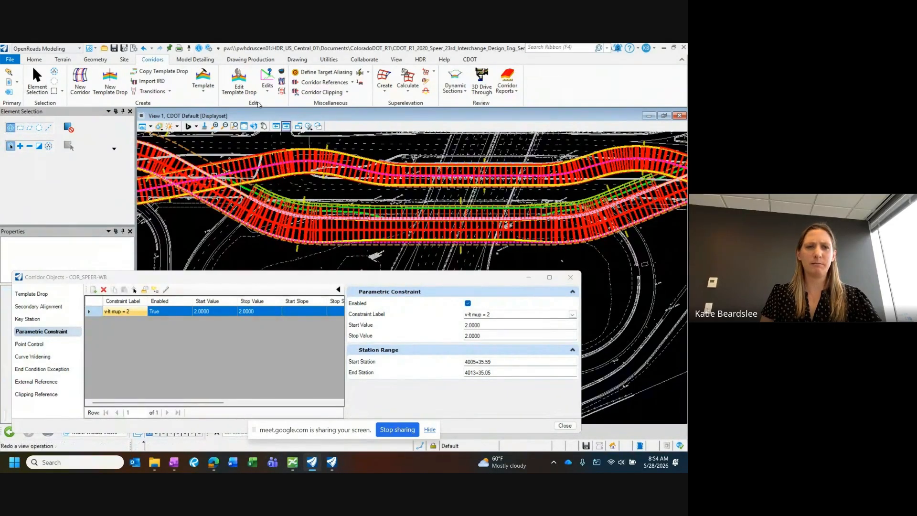
Step: In the Speer WB template, set the vertical constraint value of null point NP_LT_MUP to 2 and apply it
{"action": "left_click", "coordinate": [203, 77]}
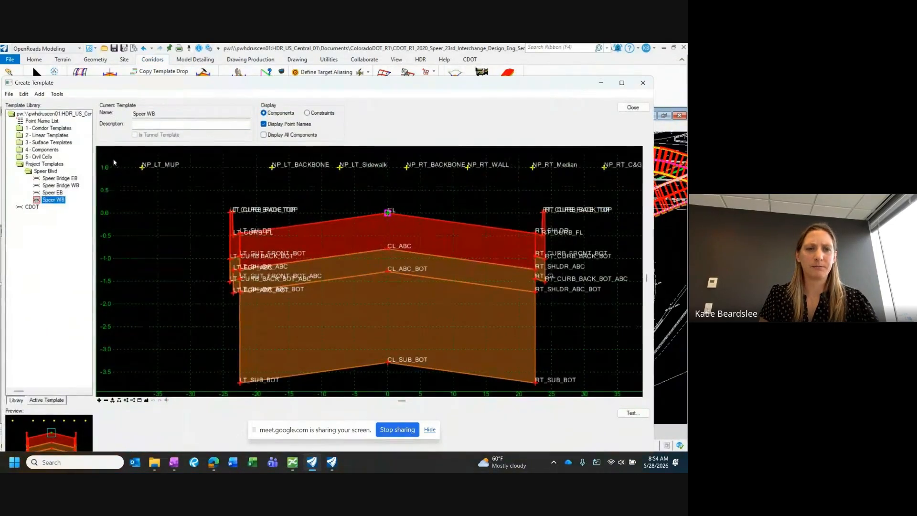
{"action": "double_click", "coordinate": [194, 194]}
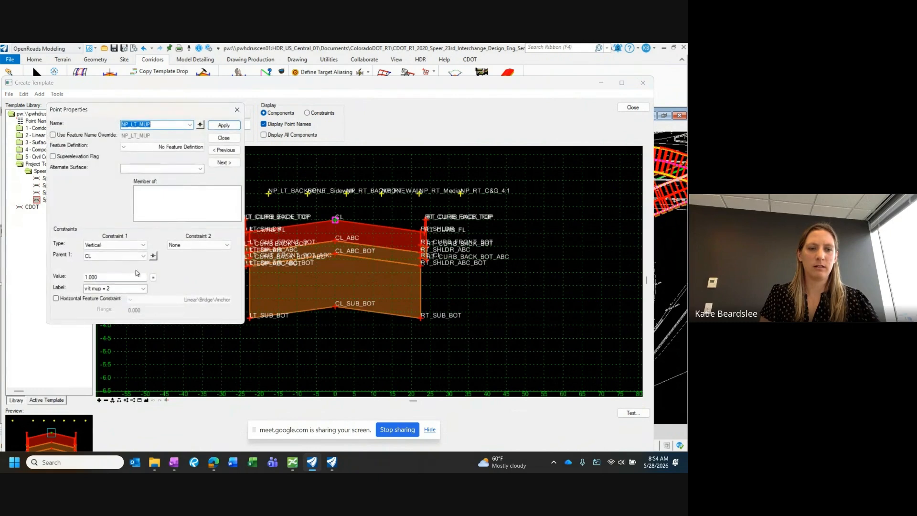
{"action": "double_click", "coordinate": [101, 279]}
{"action": "scroll", "coordinate": [397, 247], "scroll_direction": "down", "scroll_amount": 2}
{"action": "middle_click_drag", "start_coordinate": [397, 247], "coordinate": [478, 248]}
{"action": "scroll", "coordinate": [351, 238], "scroll_direction": "up", "scroll_amount": 4}
{"action": "left_click", "coordinate": [231, 129]}
{"action": "left_click", "coordinate": [231, 138]}
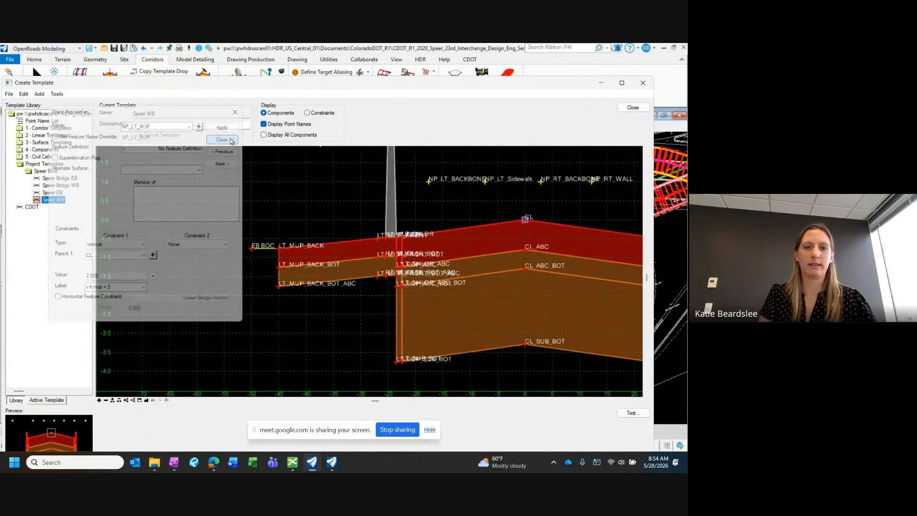
Step: Identify the point at the front edge of the multi-use path beside the barrier in the template
{"action": "scroll", "coordinate": [278, 251], "scroll_direction": "up", "scroll_amount": 2}
{"action": "middle_click_drag", "start_coordinate": [376, 254], "coordinate": [345, 243]}
{"action": "scroll", "coordinate": [405, 230], "scroll_direction": "up", "scroll_amount": 5}
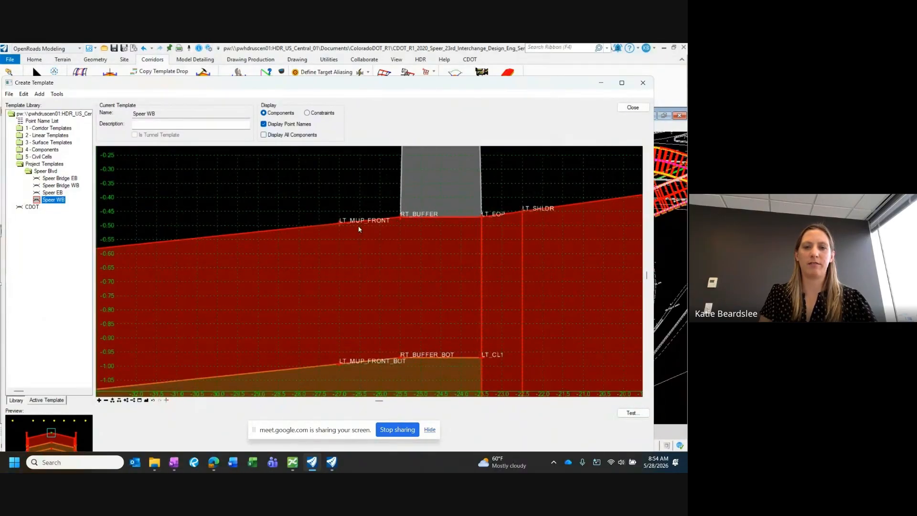
{"action": "scroll", "coordinate": [374, 224], "scroll_direction": "down", "scroll_amount": 5}
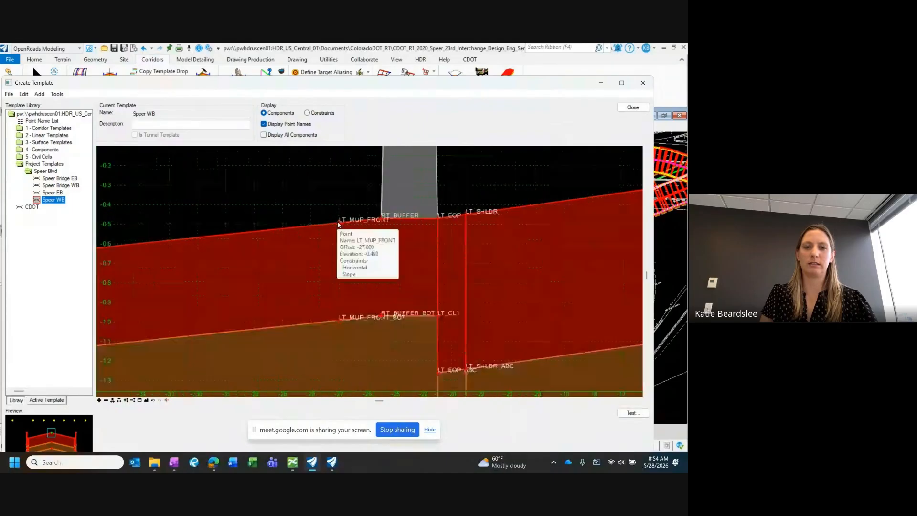
{"action": "scroll", "coordinate": [374, 228], "scroll_direction": "down", "scroll_amount": 1}
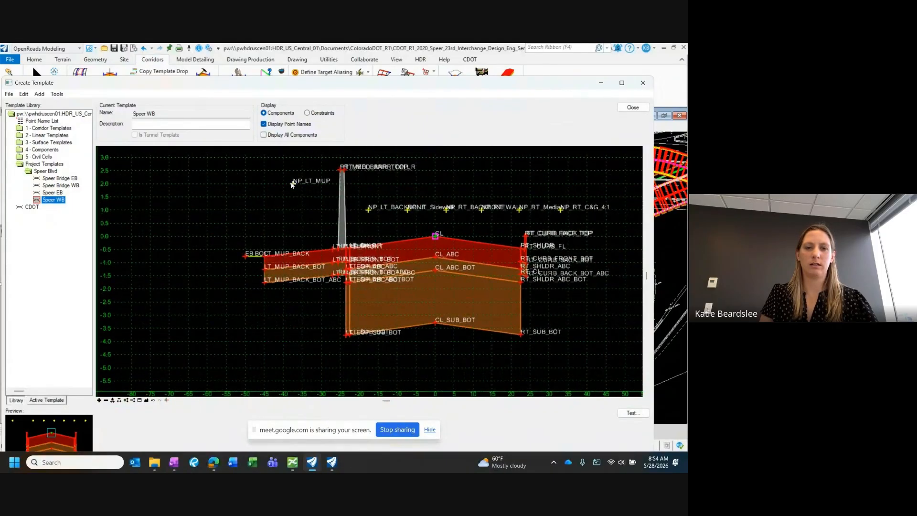
Step: Reset the vertical constraint value of NP_LT_MUP to 1, then close the template editor and save the template library
{"action": "double_click", "coordinate": [293, 184]}
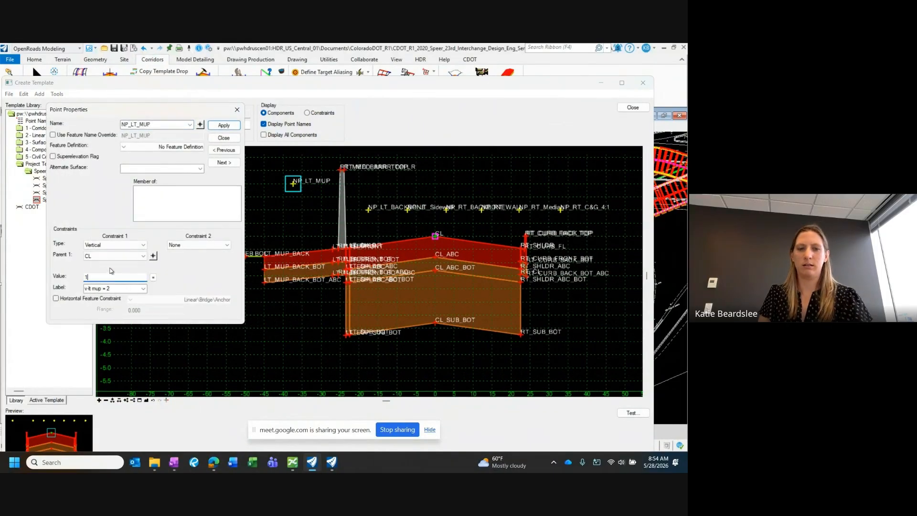
{"action": "type", "text": "1"}
{"action": "key", "text": "Return"}
{"action": "left_click", "coordinate": [224, 126]}
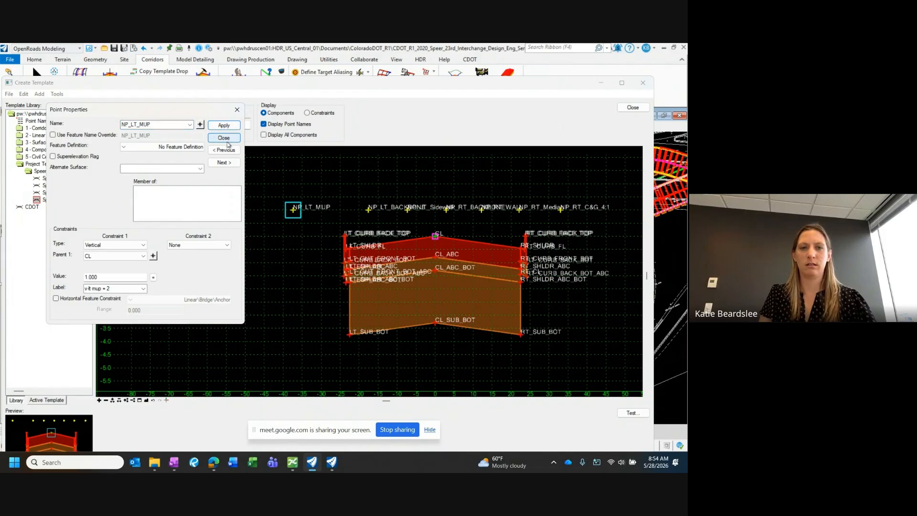
{"action": "left_click", "coordinate": [225, 139]}
{"action": "left_click", "coordinate": [633, 107]}
{"action": "left_click", "coordinate": [333, 286]}
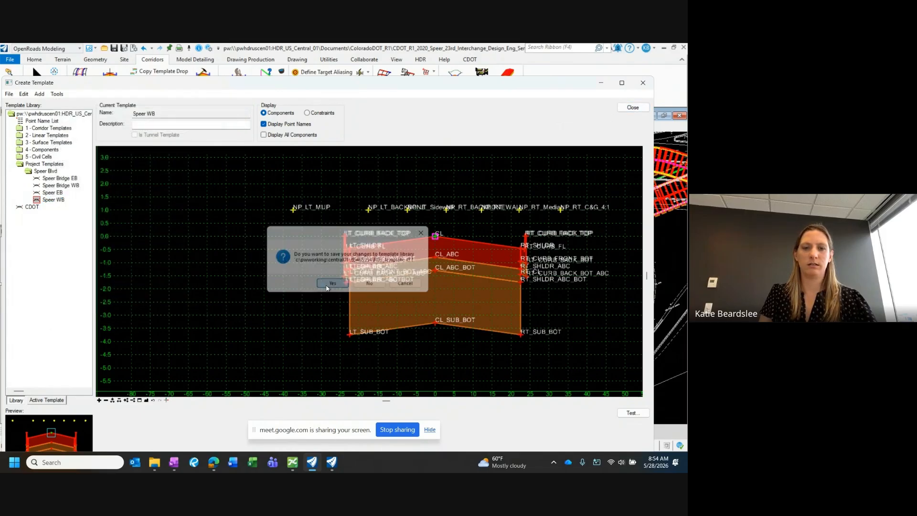
Step: Start a new point control on COR_SPEER-WB described as LT_MUP FRONT, with its range unlocked from the corridor's start and end
{"action": "left_click", "coordinate": [237, 360]}
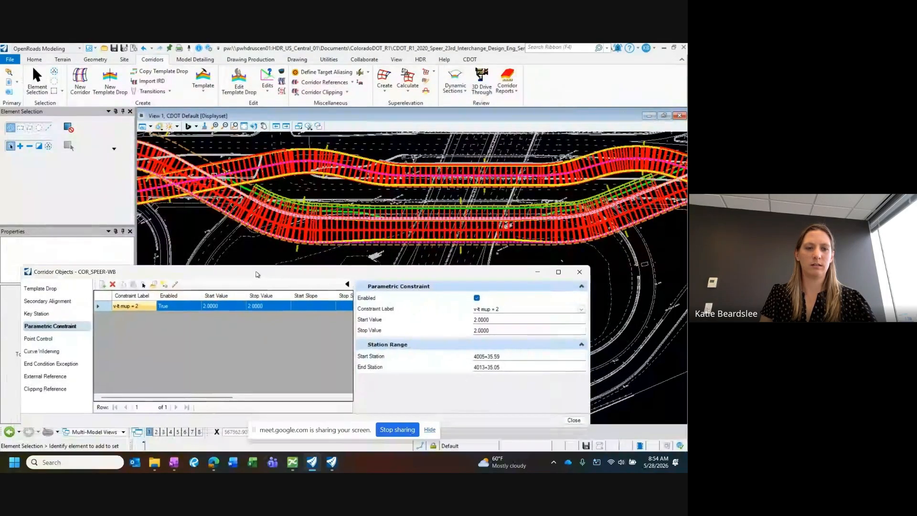
{"action": "left_click", "coordinate": [43, 336]}
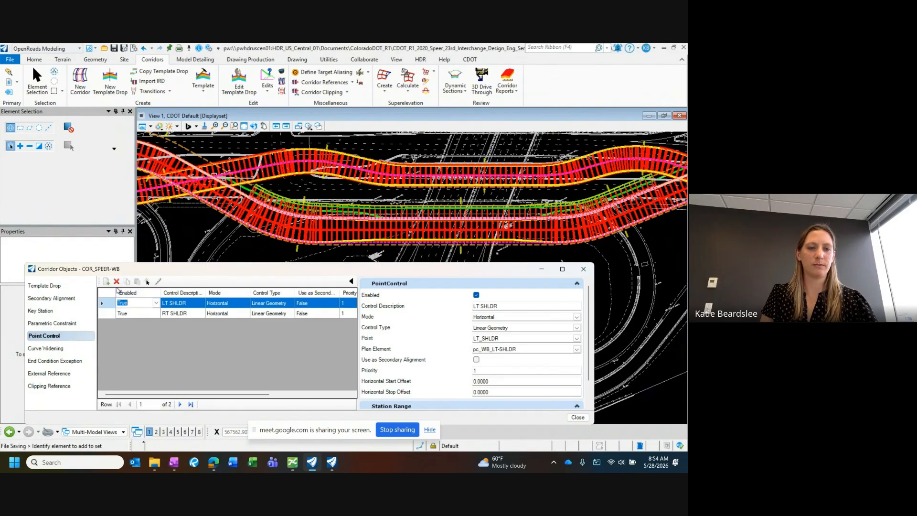
{"action": "left_click", "coordinate": [106, 282]}
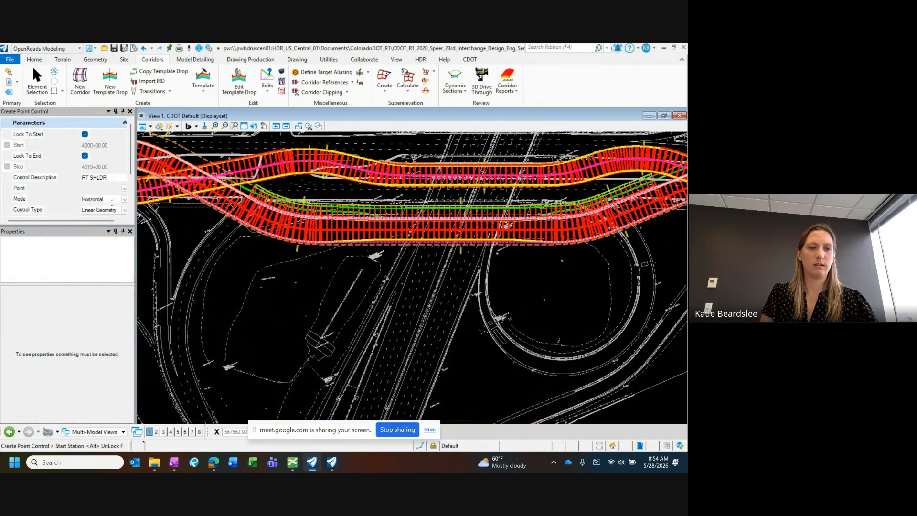
{"action": "left_click", "coordinate": [63, 179]}
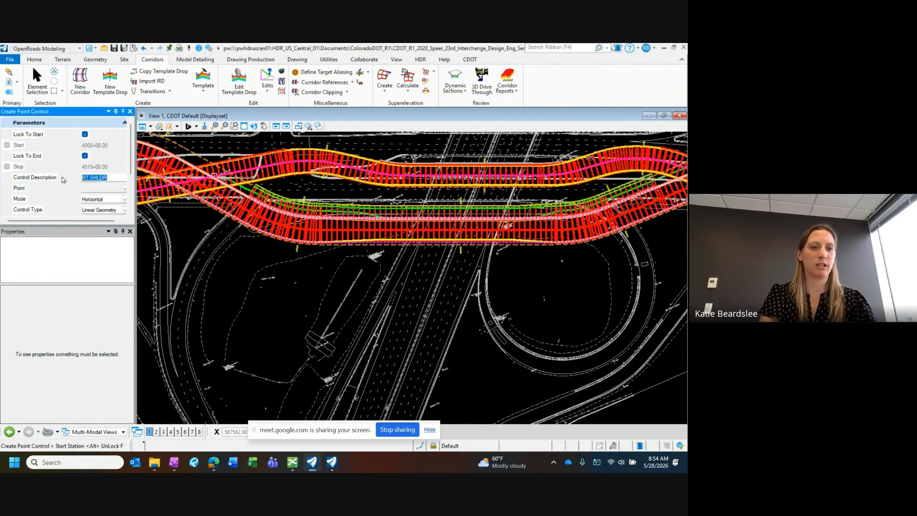
{"action": "type", "text": "LT_MUP FRONT"}
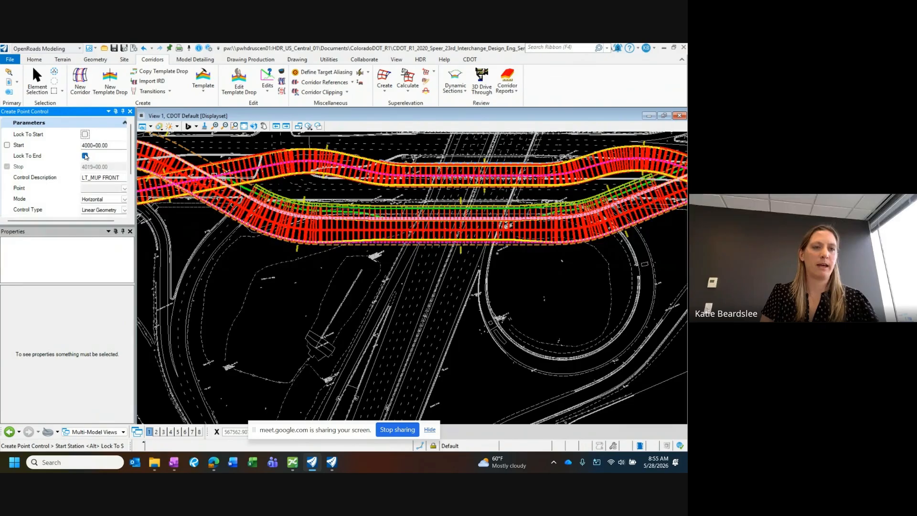
{"action": "left_click", "coordinate": [85, 156]}
Step: Place the point control's start station at about 4004+35.48, near the western crossing of the two corridors
{"action": "scroll", "coordinate": [303, 235], "scroll_direction": "up", "scroll_amount": 1}
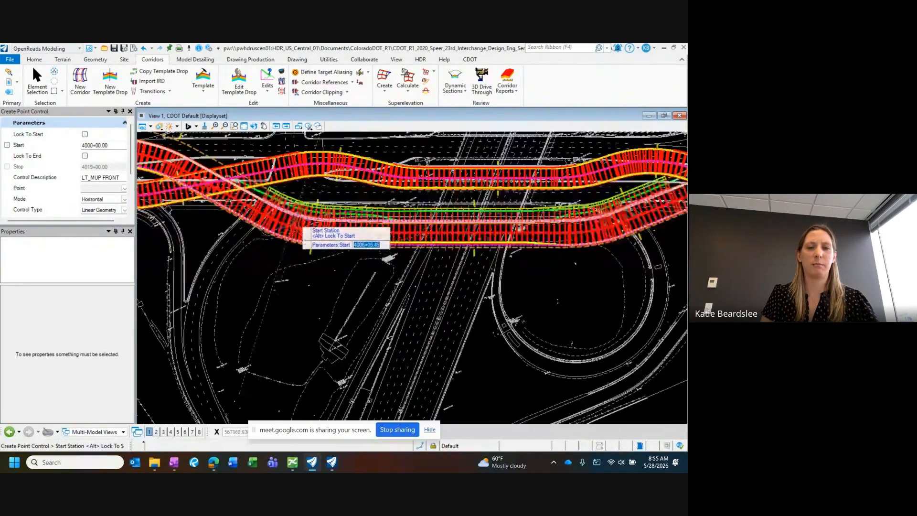
{"action": "scroll", "coordinate": [286, 205], "scroll_direction": "up", "scroll_amount": 2}
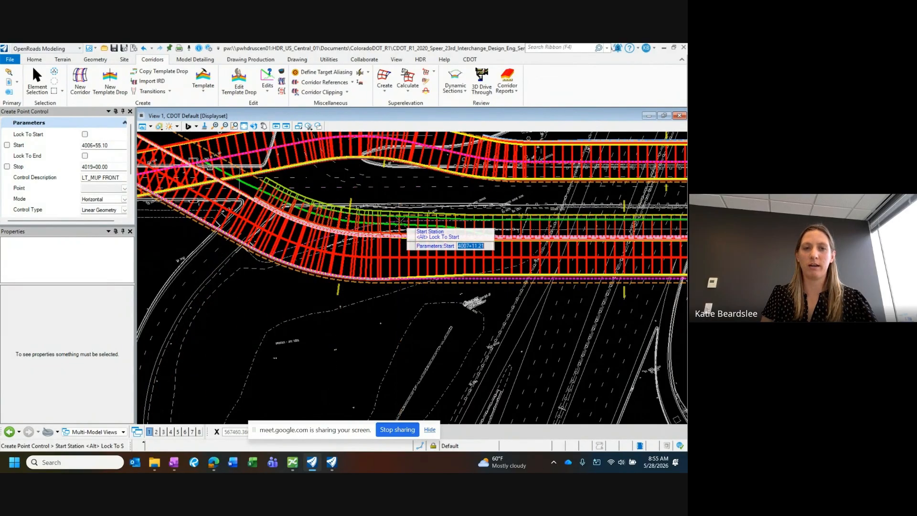
{"action": "scroll", "coordinate": [400, 222], "scroll_direction": "down", "scroll_amount": 3}
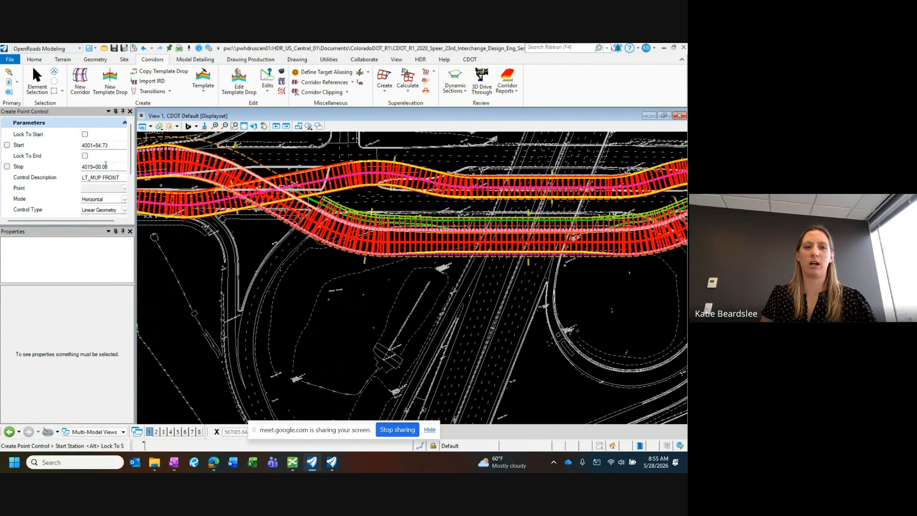
{"action": "middle_click_drag", "start_coordinate": [323, 211], "coordinate": [242, 205]}
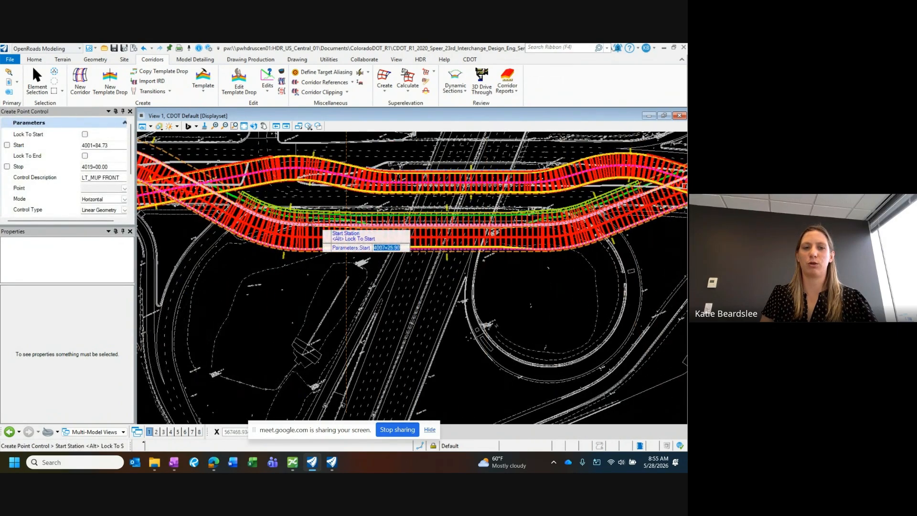
{"action": "middle_click_drag", "start_coordinate": [244, 215], "coordinate": [322, 231]}
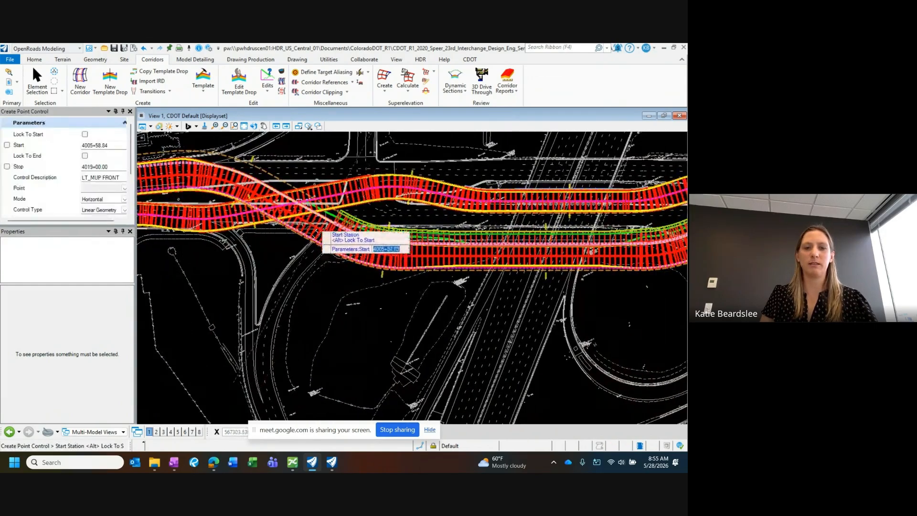
{"action": "left_click", "coordinate": [283, 203]}
Step: Place the point control's stop station at about 4014+38.57, near the eastern crossing, and accept the LT_MUP FRONT description
{"action": "scroll", "coordinate": [243, 200], "scroll_direction": "down", "scroll_amount": 2}
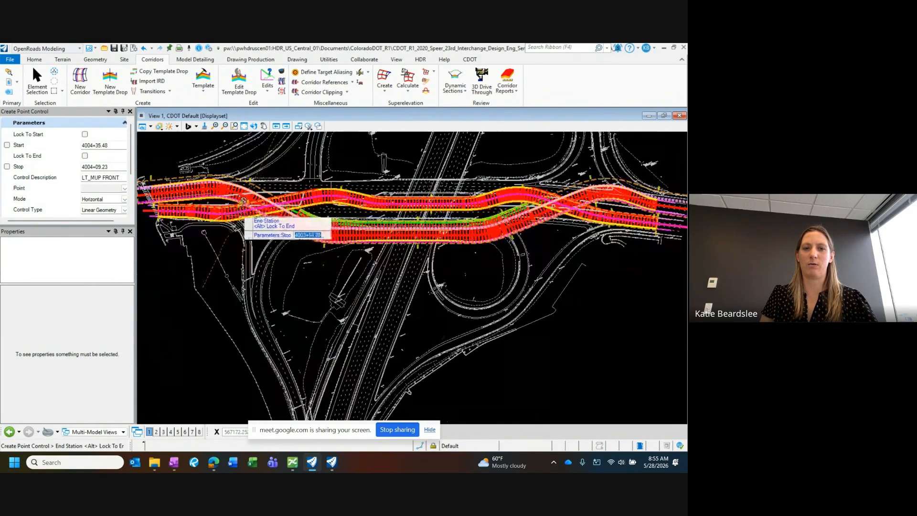
{"action": "left_click", "coordinate": [563, 206]}
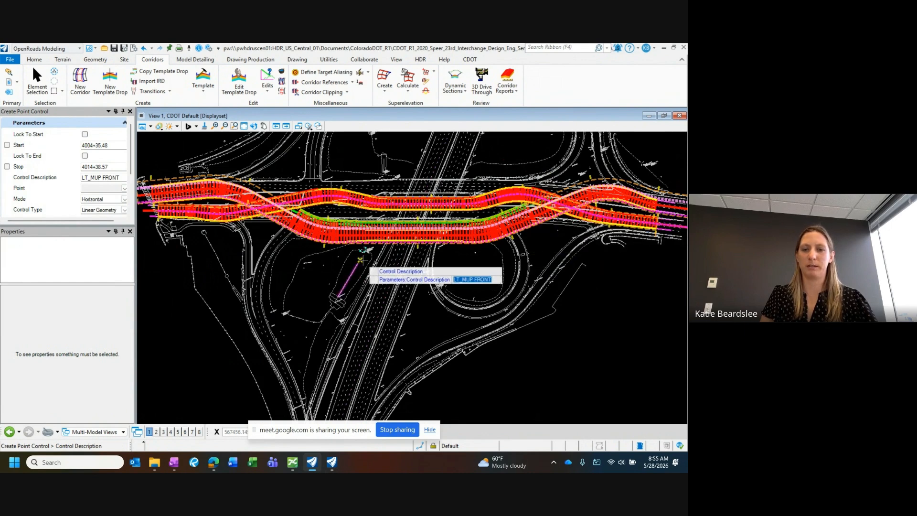
{"action": "left_click", "coordinate": [329, 258]}
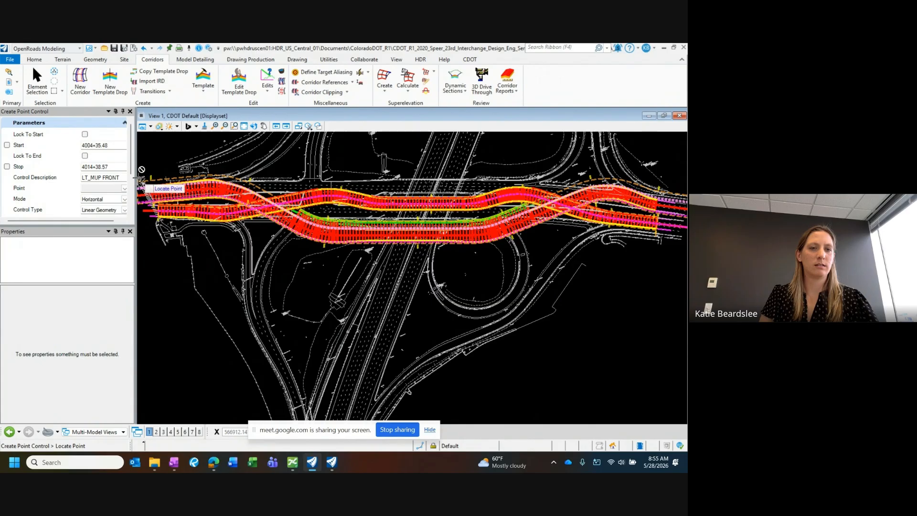
Step: Set LT_MUP_FRONT as the template point governed by the new point control
{"action": "left_click_drag", "start_coordinate": [168, 172], "coordinate": [178, 173]}
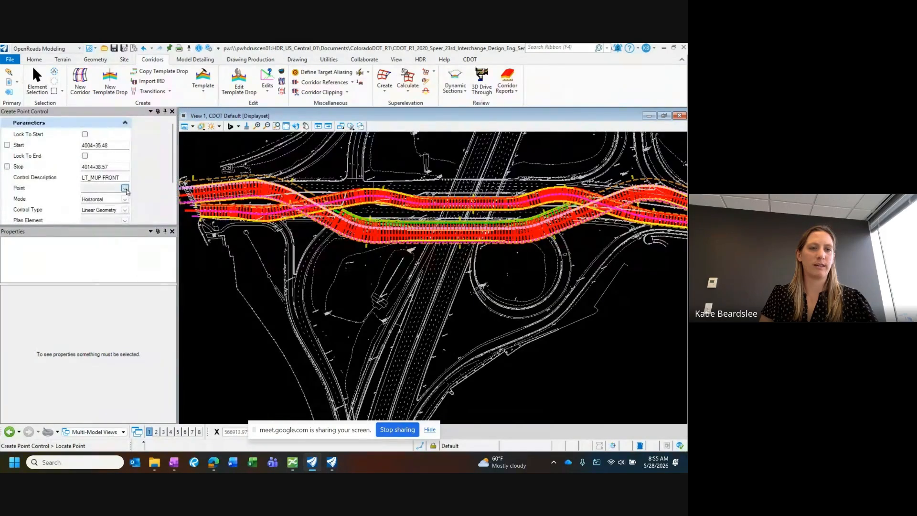
{"action": "left_click", "coordinate": [125, 189]}
{"action": "scroll", "coordinate": [130, 235], "scroll_direction": "down", "scroll_amount": 2}
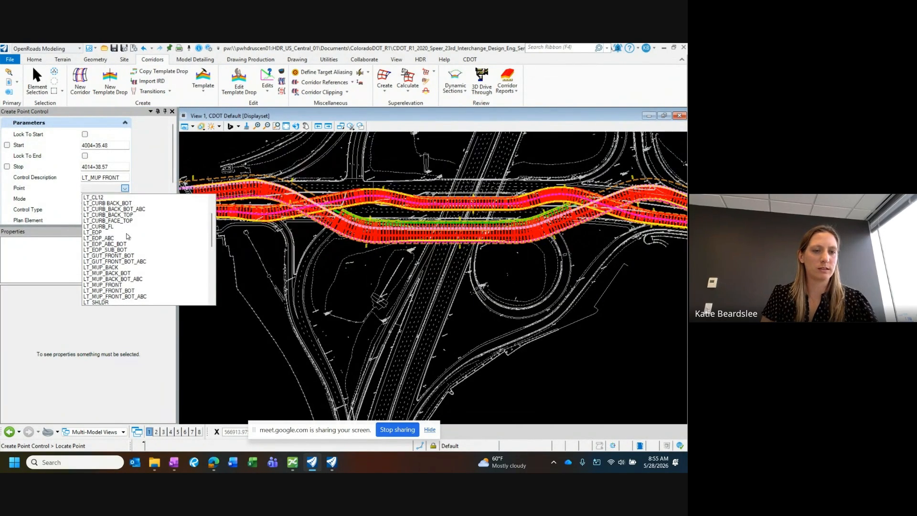
{"action": "left_click", "coordinate": [113, 285]}
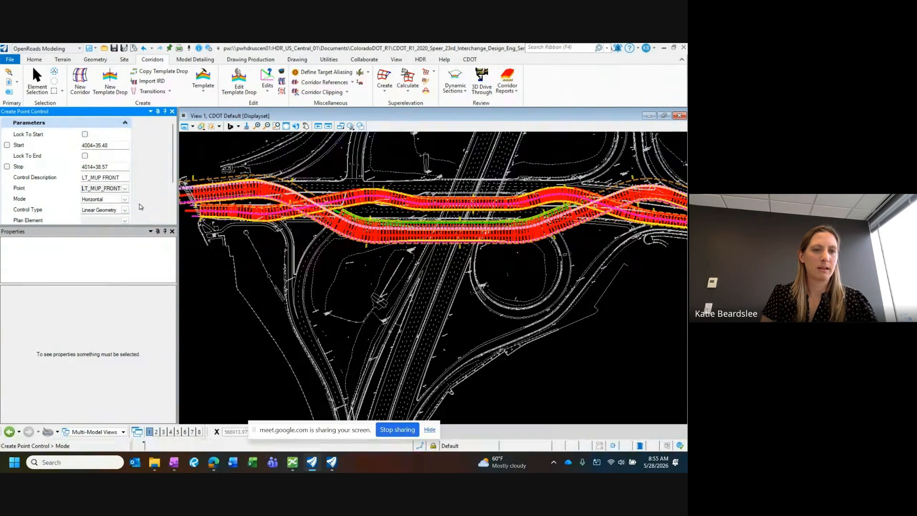
Step: Assign pc_MUP as the plan element and accept horizontal mode, linear geometry and 0.000 start and stop offsets to create the point control
{"action": "left_click_drag", "start_coordinate": [174, 167], "coordinate": [174, 189]}
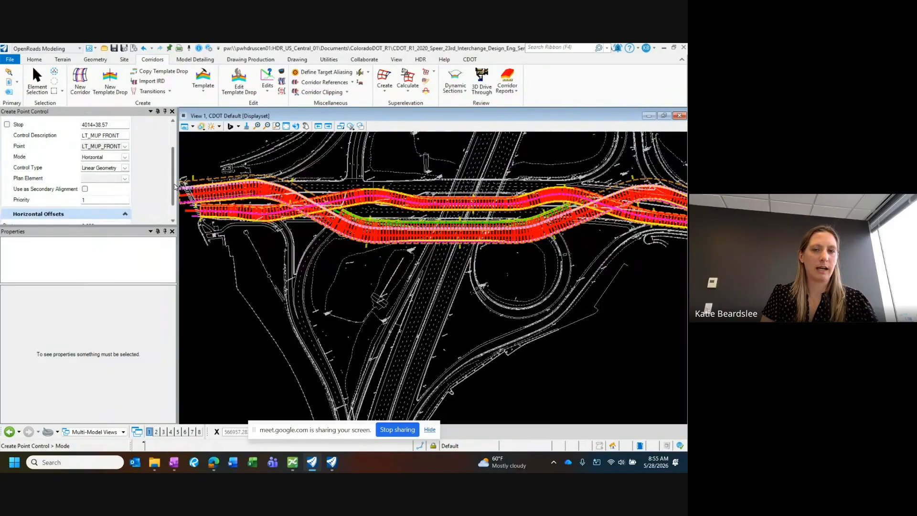
{"action": "scroll", "coordinate": [426, 223], "scroll_direction": "up", "scroll_amount": 2}
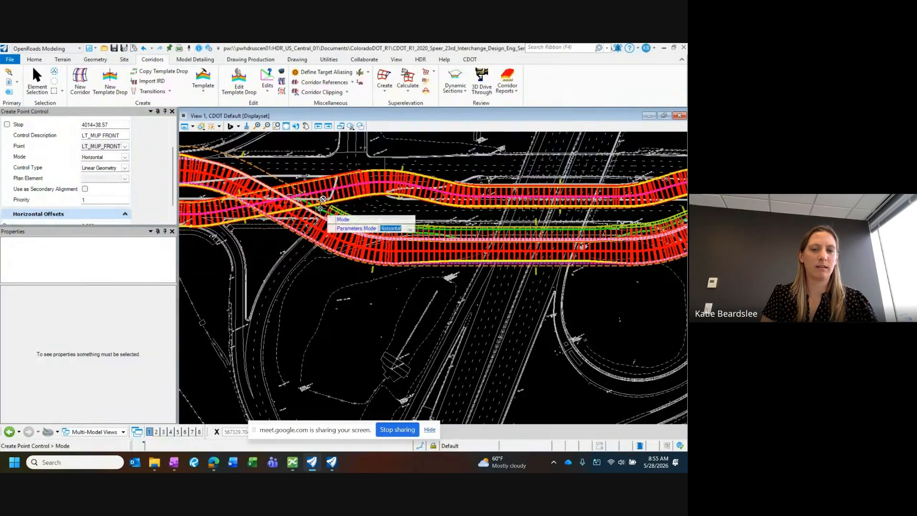
{"action": "left_click", "coordinate": [125, 178]}
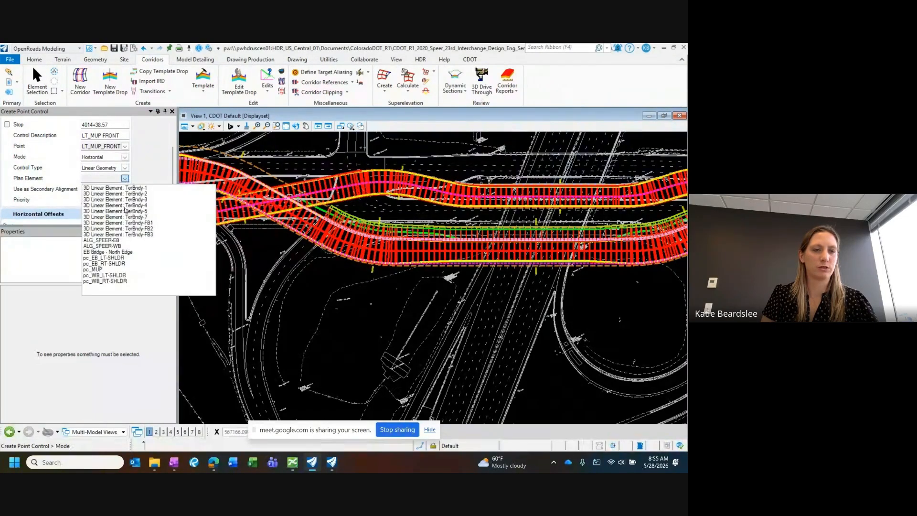
{"action": "left_click", "coordinate": [97, 269]}
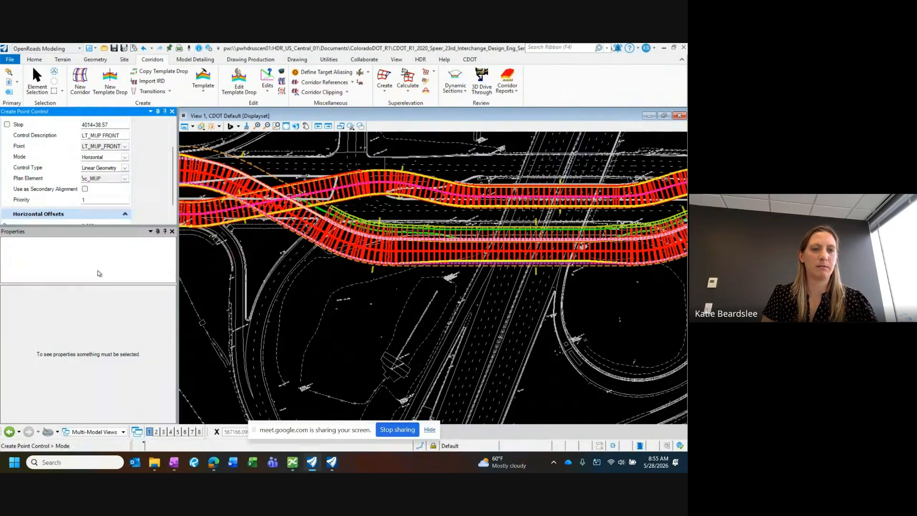
{"action": "scroll", "coordinate": [99, 193], "scroll_direction": "down", "scroll_amount": 2}
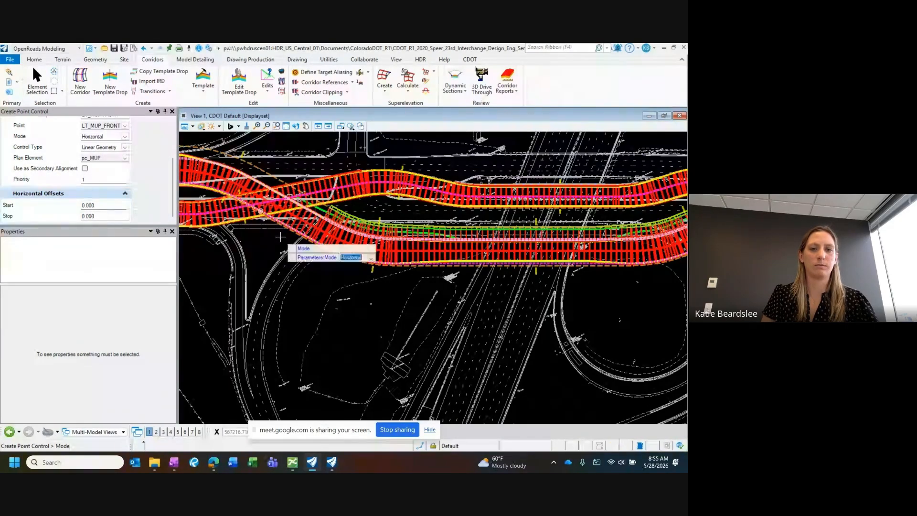
{"action": "left_click", "coordinate": [262, 245]}
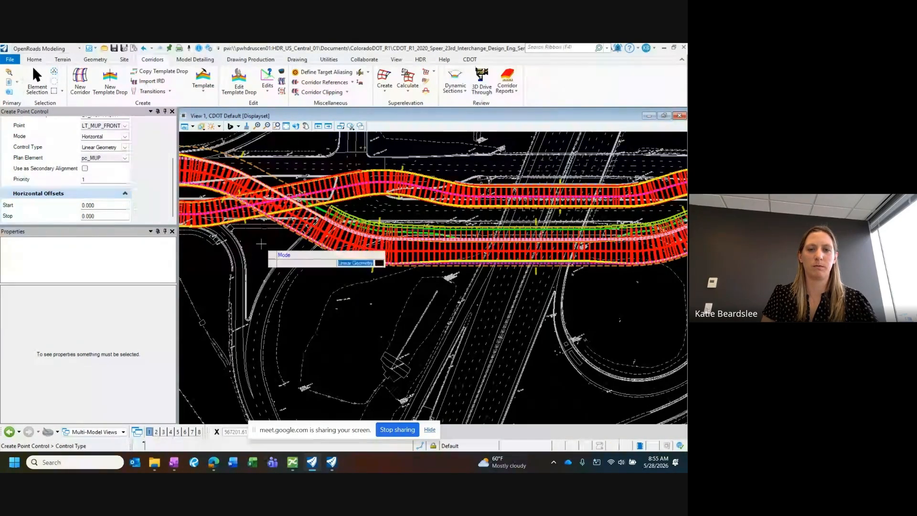
{"action": "left_click", "coordinate": [261, 244]}
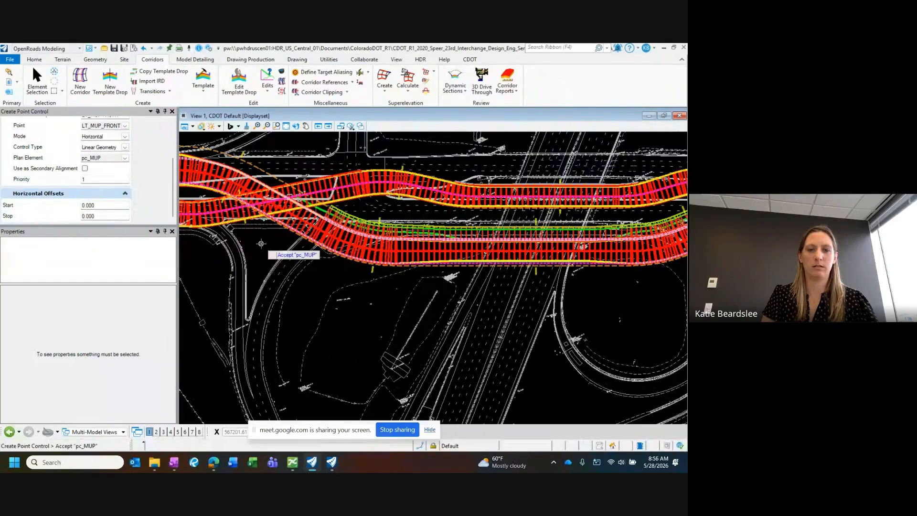
{"action": "left_click", "coordinate": [261, 244]}
{"action": "left_click", "coordinate": [261, 244]}
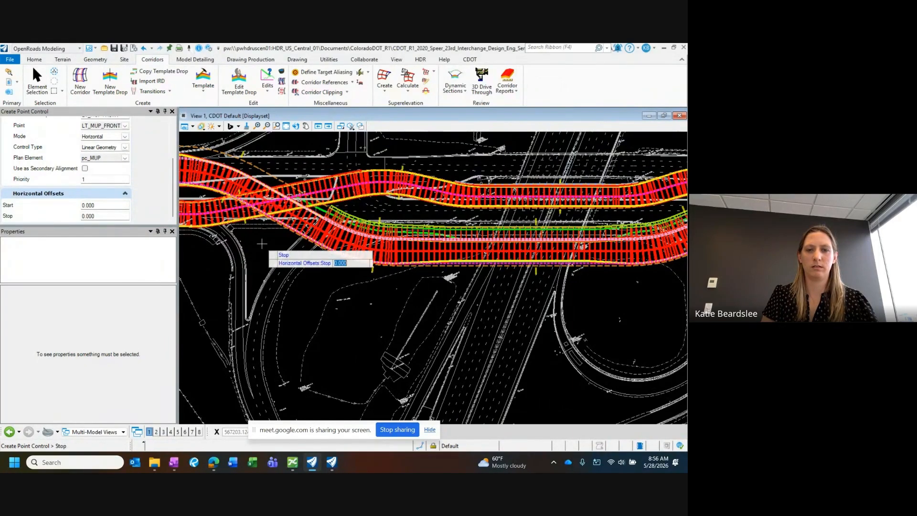
{"action": "left_click", "coordinate": [262, 244]}
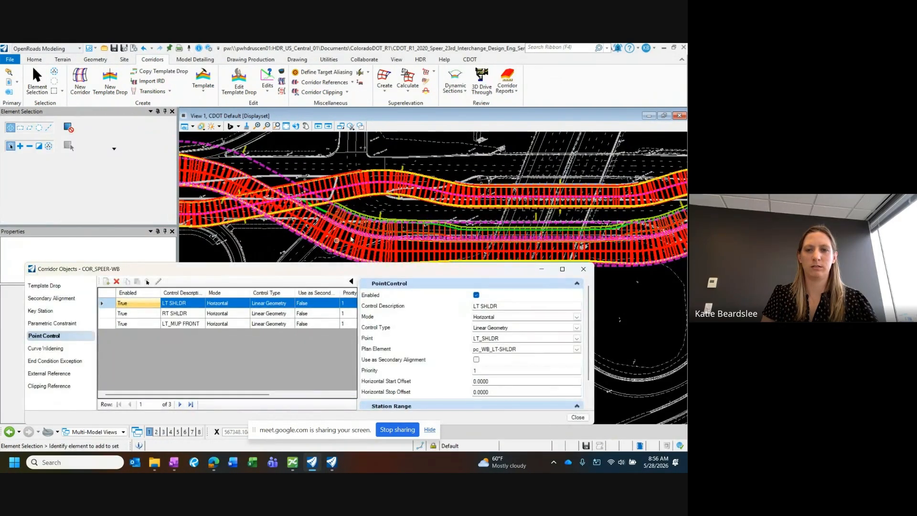
Step: Examine how the multi-use path follows the pc_MUP line along the Speer WB corridor, and dismiss the corridor objects
{"action": "scroll", "coordinate": [351, 239], "scroll_direction": "up", "scroll_amount": 3}
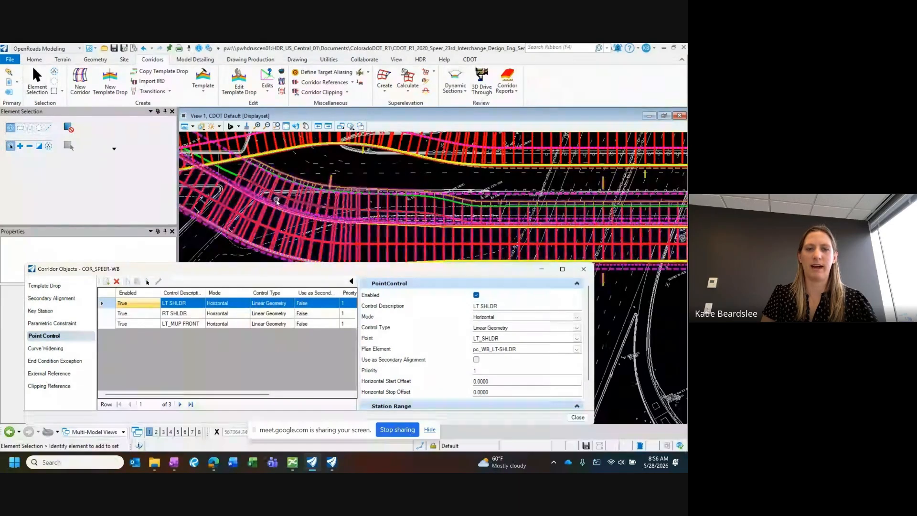
{"action": "scroll", "coordinate": [274, 201], "scroll_direction": "up", "scroll_amount": 2}
{"action": "scroll", "coordinate": [269, 194], "scroll_direction": "down", "scroll_amount": 3}
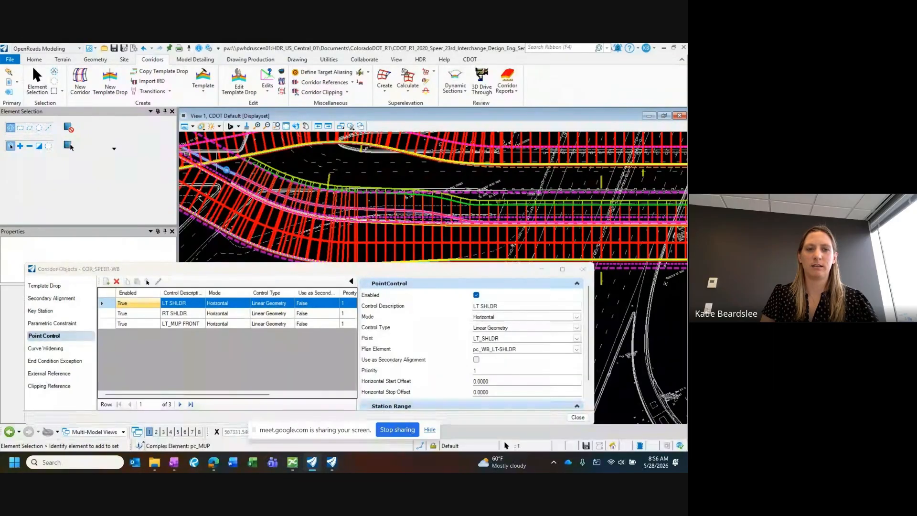
{"action": "left_click", "coordinate": [225, 172]}
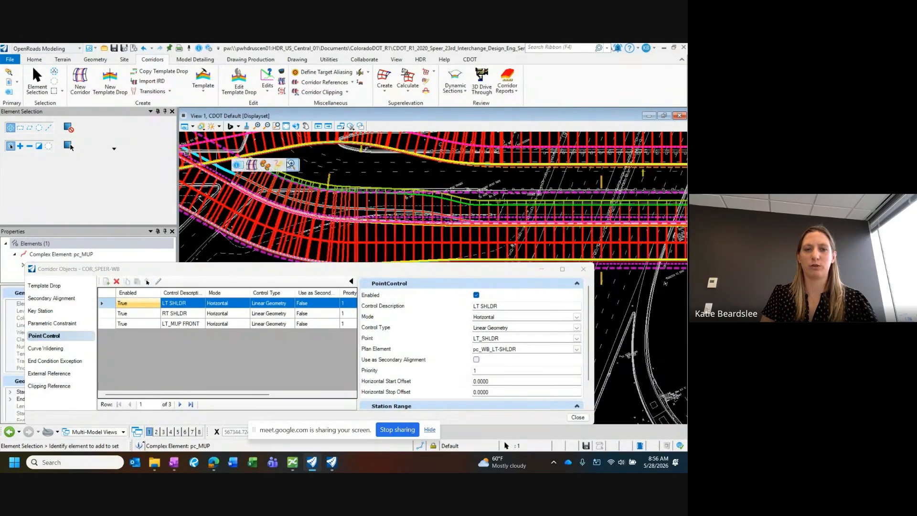
{"action": "left_click", "coordinate": [267, 184]}
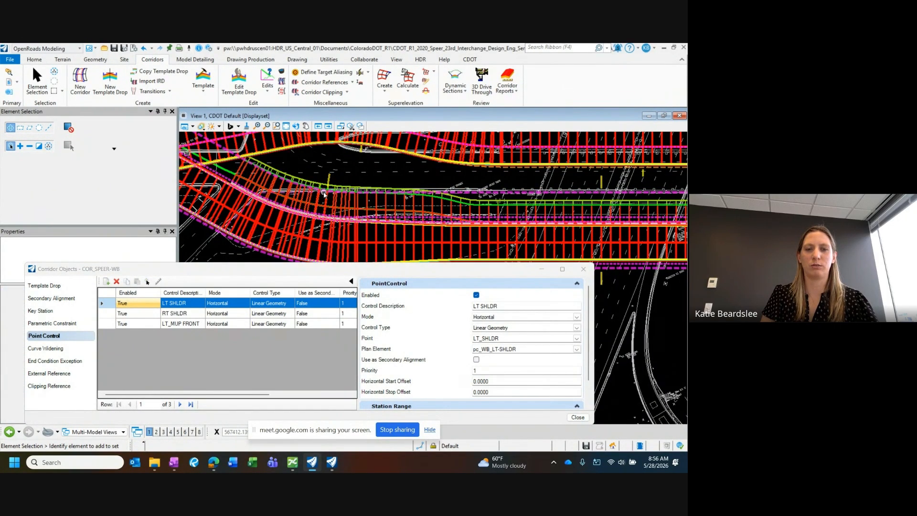
{"action": "scroll", "coordinate": [322, 191], "scroll_direction": "up", "scroll_amount": 2}
{"action": "scroll", "coordinate": [318, 214], "scroll_direction": "down", "scroll_amount": 2}
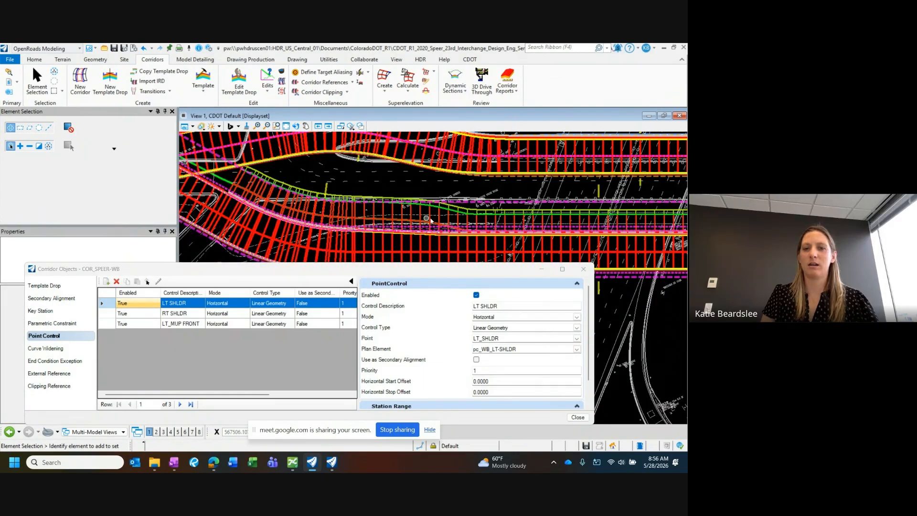
{"action": "scroll", "coordinate": [431, 220], "scroll_direction": "up", "scroll_amount": 1}
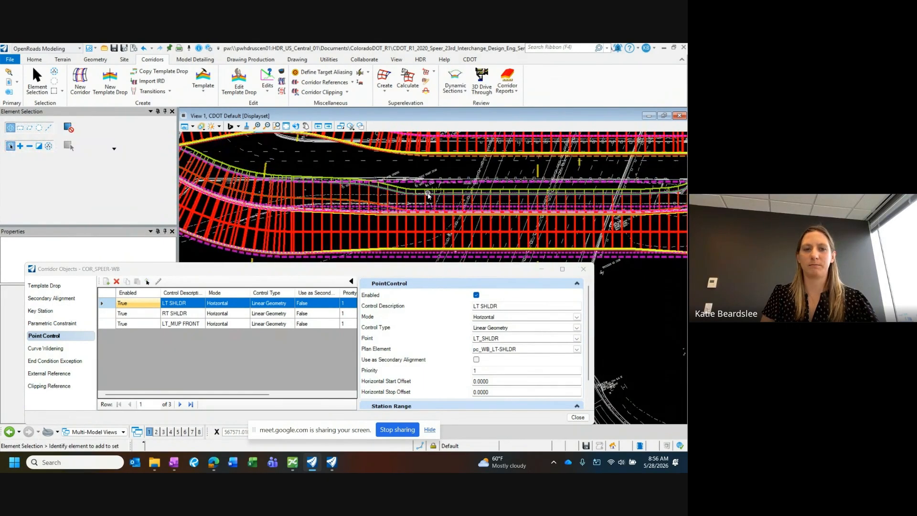
{"action": "scroll", "coordinate": [428, 195], "scroll_direction": "down", "scroll_amount": 1}
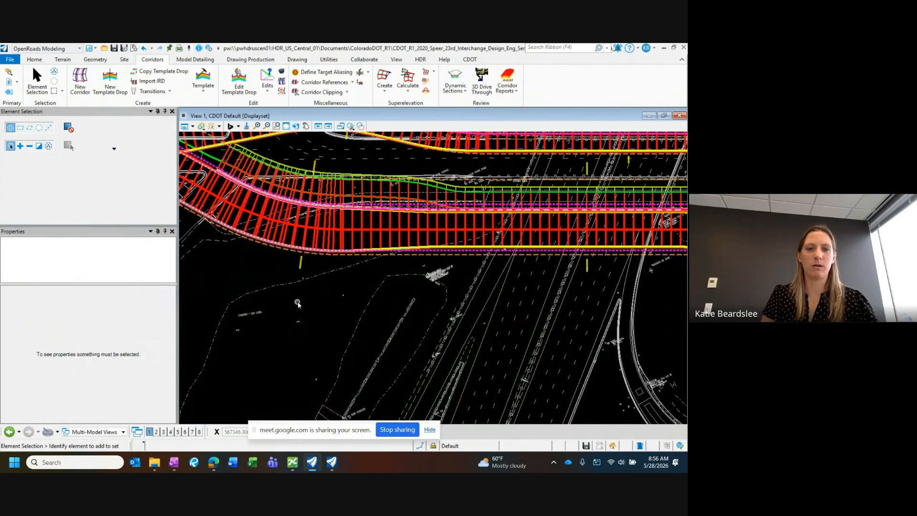
{"action": "scroll", "coordinate": [296, 262], "scroll_direction": "down", "scroll_amount": 2}
{"action": "scroll", "coordinate": [305, 235], "scroll_direction": "up", "scroll_amount": 2}
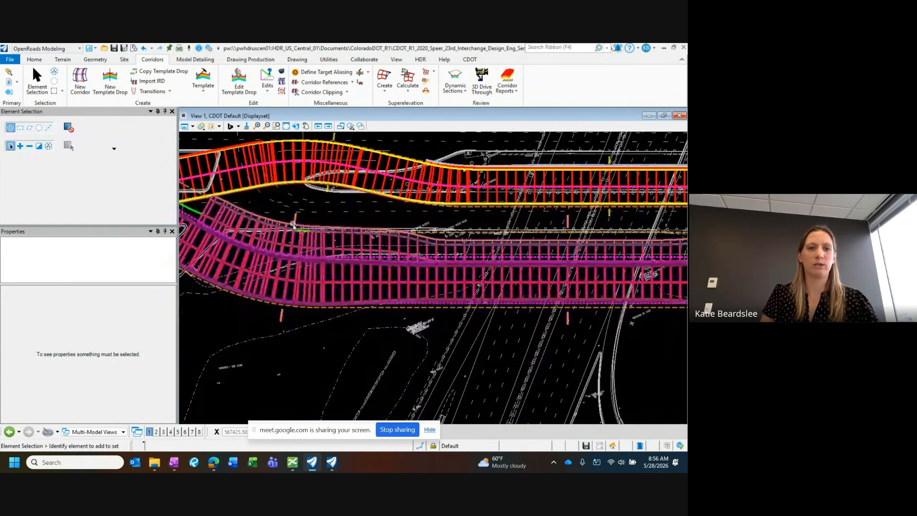
Step: Reopen the Speer WB template and set the vertical constraint value of NP_LT_MUP to 2 to display the multi-use path components
{"action": "left_click", "coordinate": [204, 78]}
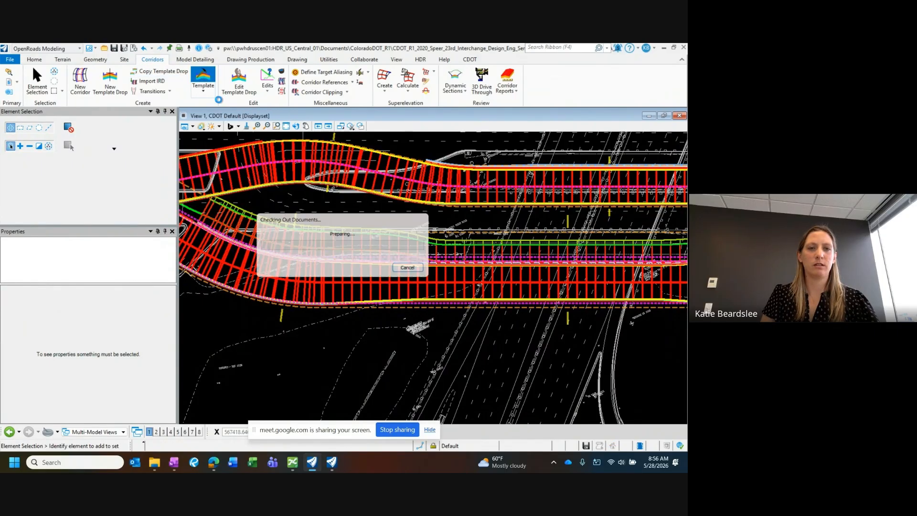
{"action": "scroll", "coordinate": [258, 210], "scroll_direction": "down", "scroll_amount": 2}
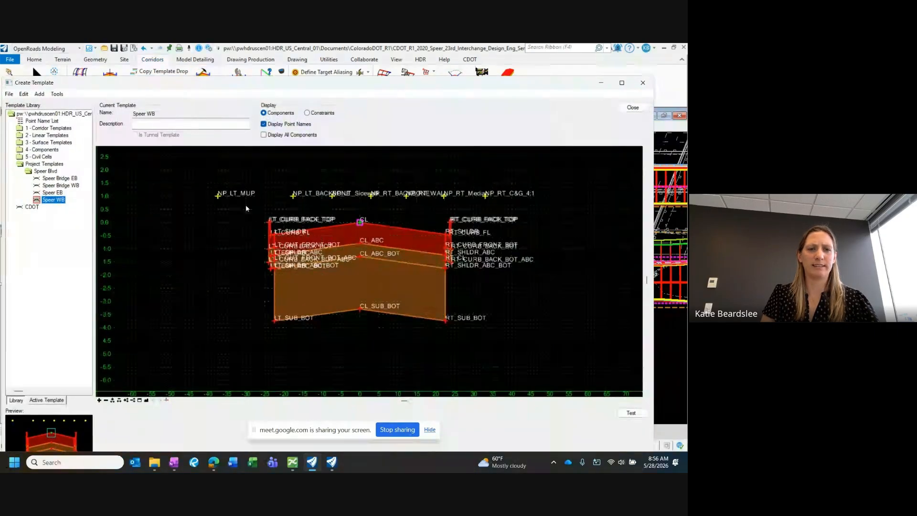
{"action": "double_click", "coordinate": [218, 195]}
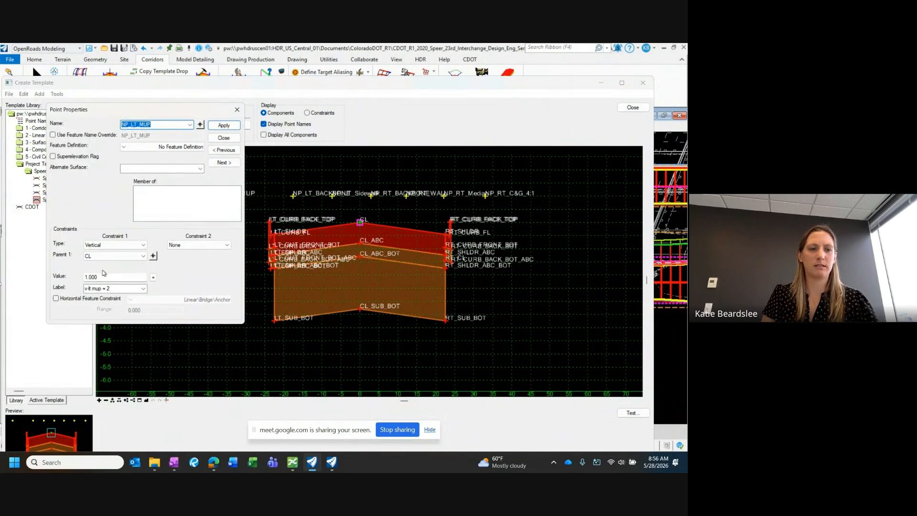
{"action": "scroll", "coordinate": [251, 222], "scroll_direction": "up", "scroll_amount": 4}
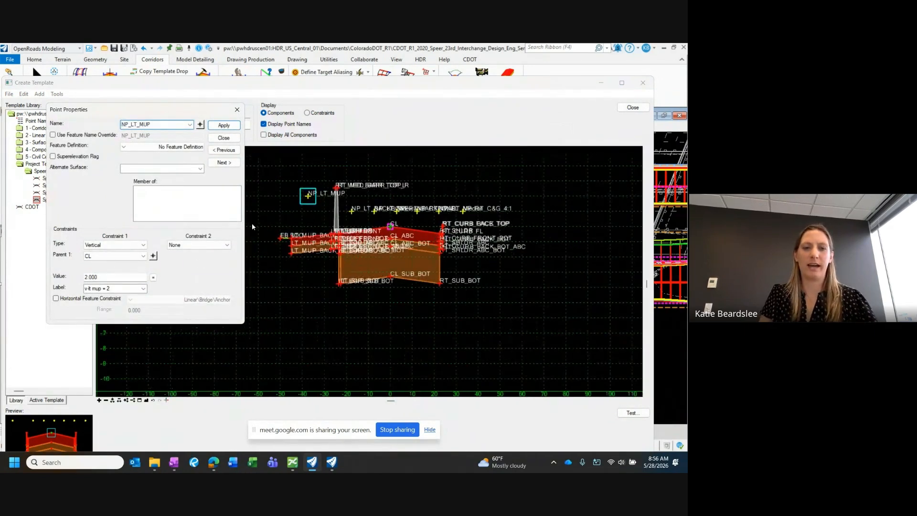
{"action": "scroll", "coordinate": [306, 242], "scroll_direction": "up", "scroll_amount": 1}
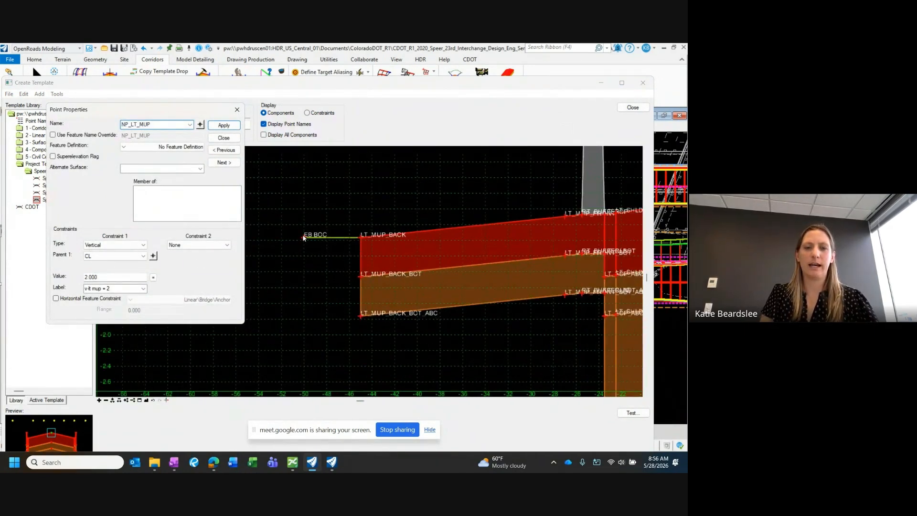
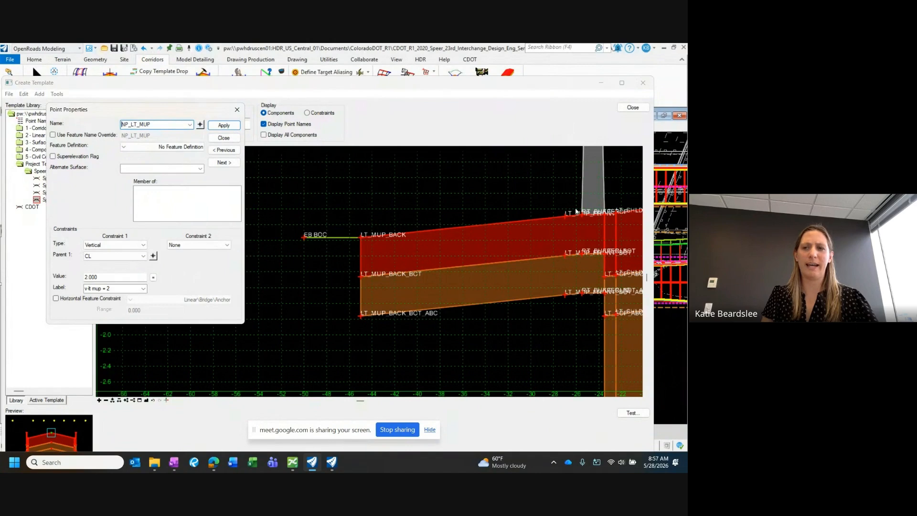
Step: Set the vertical constraint value of NP_LT_MUP to 1 to hide the multi-use path components, and close the point's properties
{"action": "left_click", "coordinate": [663, 177]}
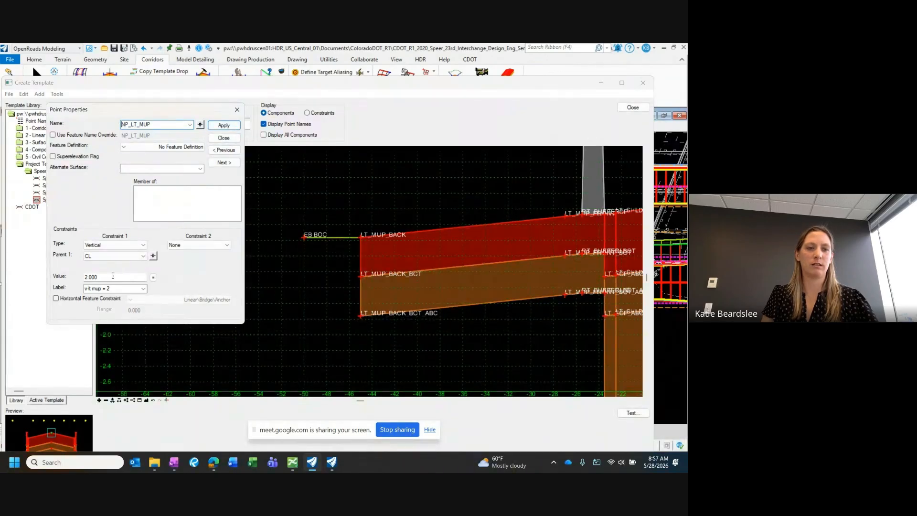
{"action": "left_click_drag", "start_coordinate": [112, 277], "coordinate": [63, 277]}
{"action": "type", "text": "1"}
{"action": "key", "text": "Return"}
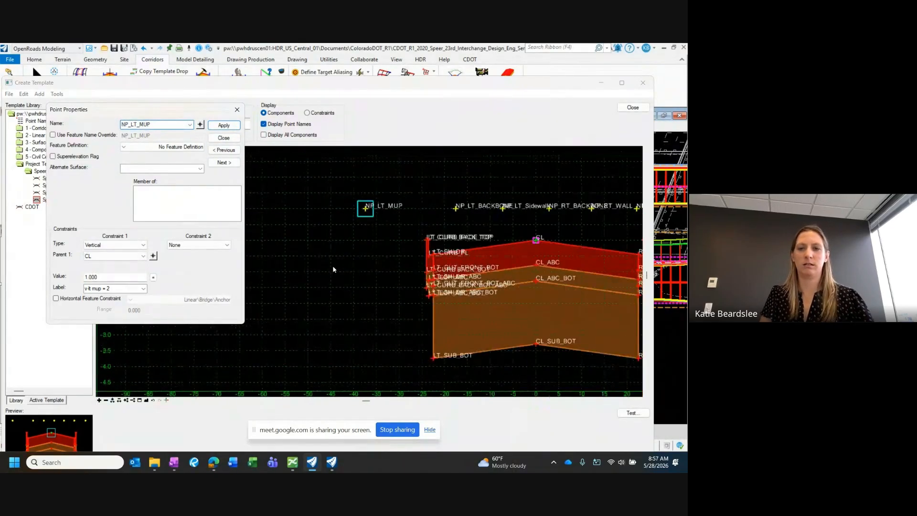
{"action": "left_click", "coordinate": [223, 138]}
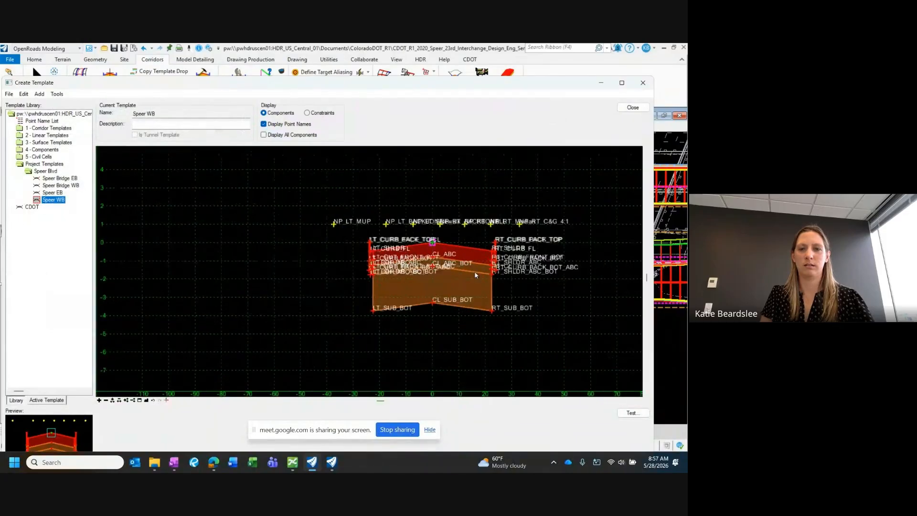
Step: Close the template editor and save the changes to the template library
{"action": "left_click", "coordinate": [628, 103]}
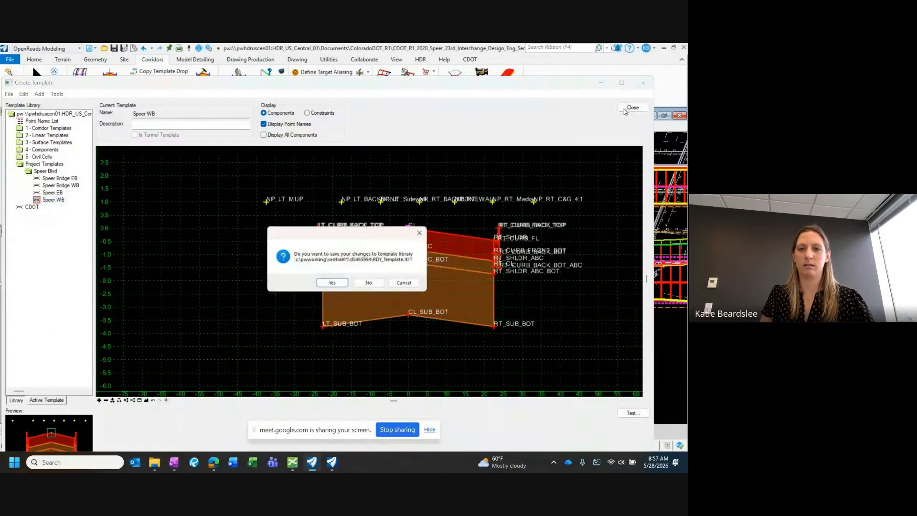
{"action": "left_click", "coordinate": [335, 281]}
{"action": "left_click", "coordinate": [236, 360]}
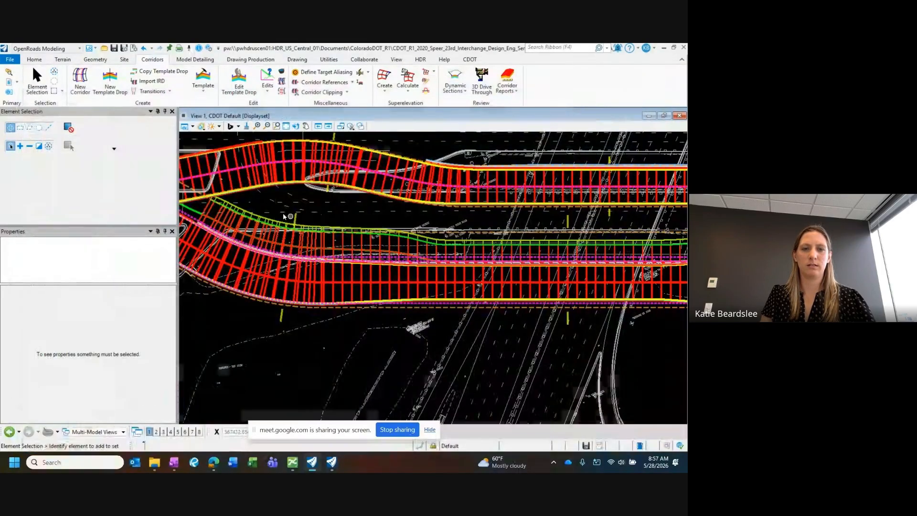
Step: Start a new point control in the corridor objects of COR_SPEER-WB and give it the control description EB BOC
{"action": "scroll", "coordinate": [282, 213], "scroll_direction": "up", "scroll_amount": 3}
{"action": "scroll", "coordinate": [331, 223], "scroll_direction": "down", "scroll_amount": 3}
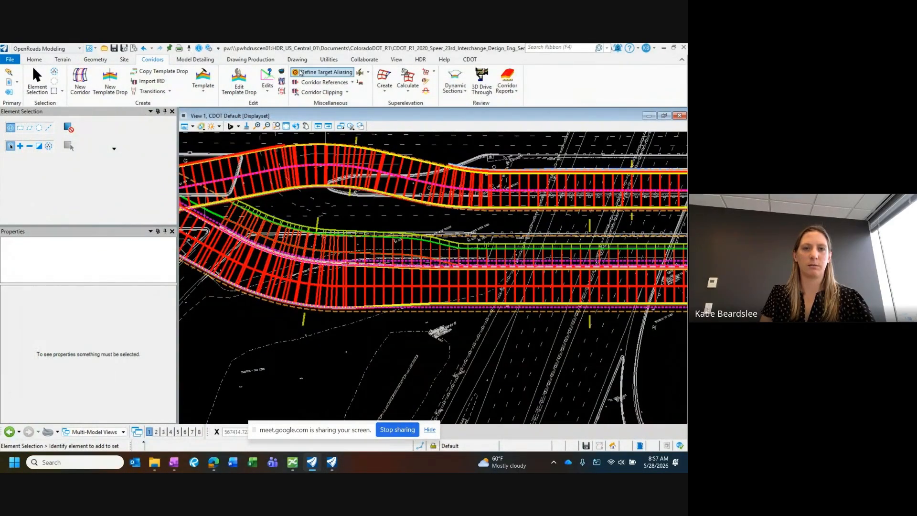
{"action": "left_click", "coordinate": [283, 72]}
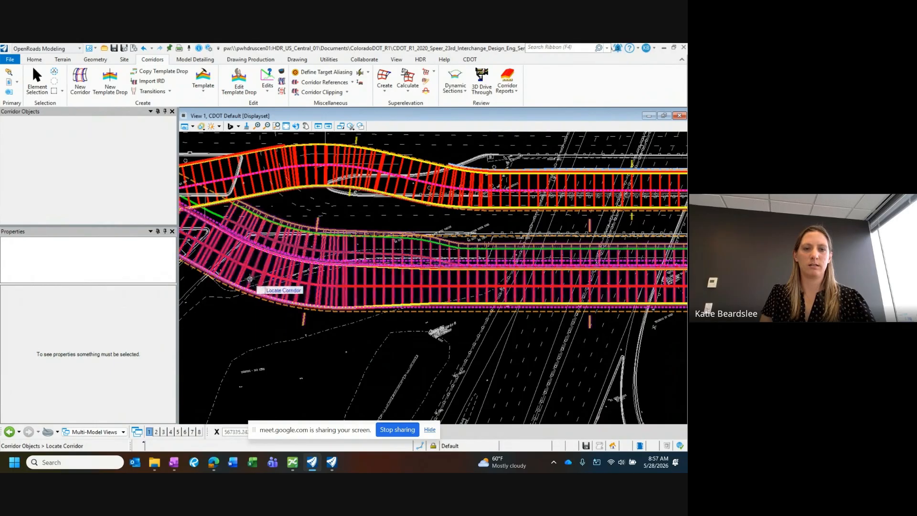
{"action": "left_click", "coordinate": [252, 271]}
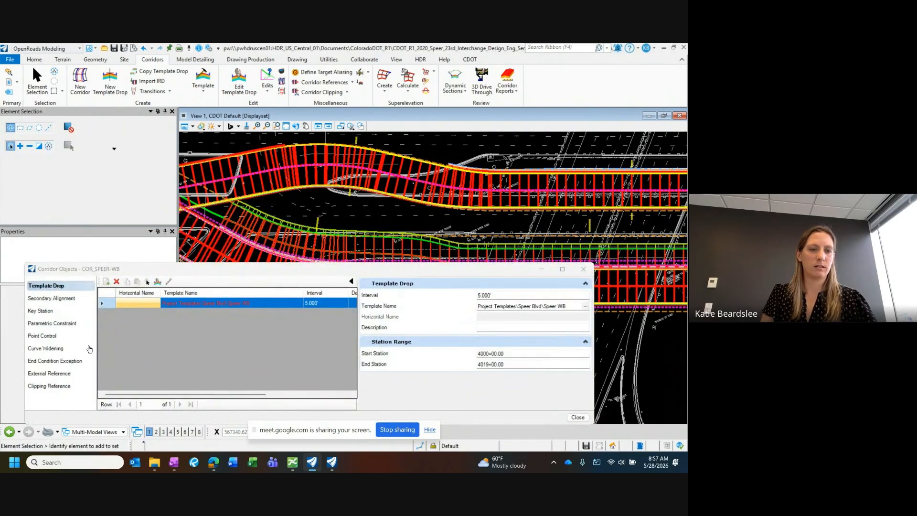
{"action": "left_click", "coordinate": [48, 324]}
{"action": "left_click", "coordinate": [44, 336]}
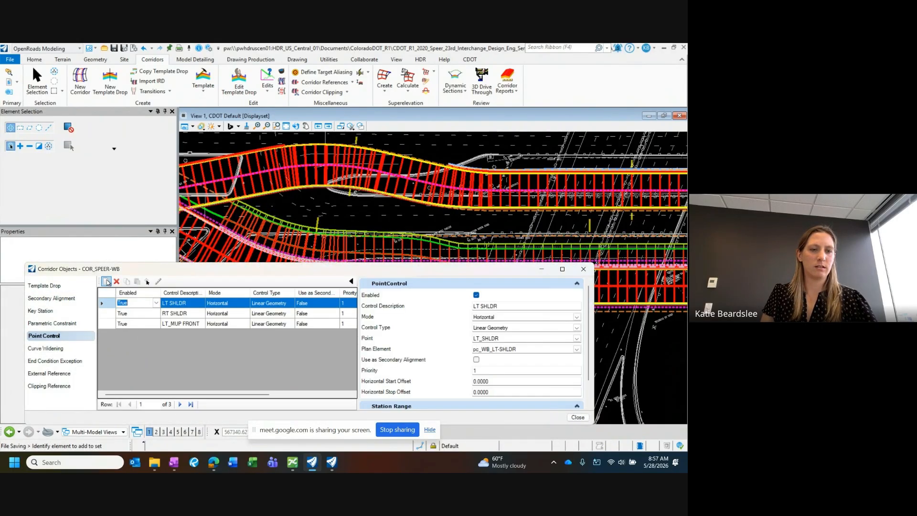
{"action": "left_click", "coordinate": [106, 282]}
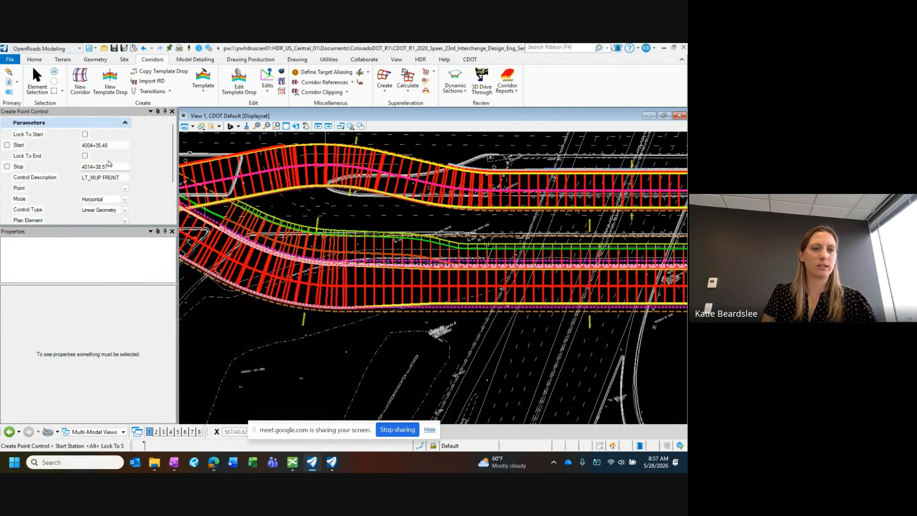
{"action": "left_click_drag", "start_coordinate": [123, 180], "coordinate": [85, 179]}
{"action": "key", "text": "BackSpace"}
{"action": "type", "text": "EB"}
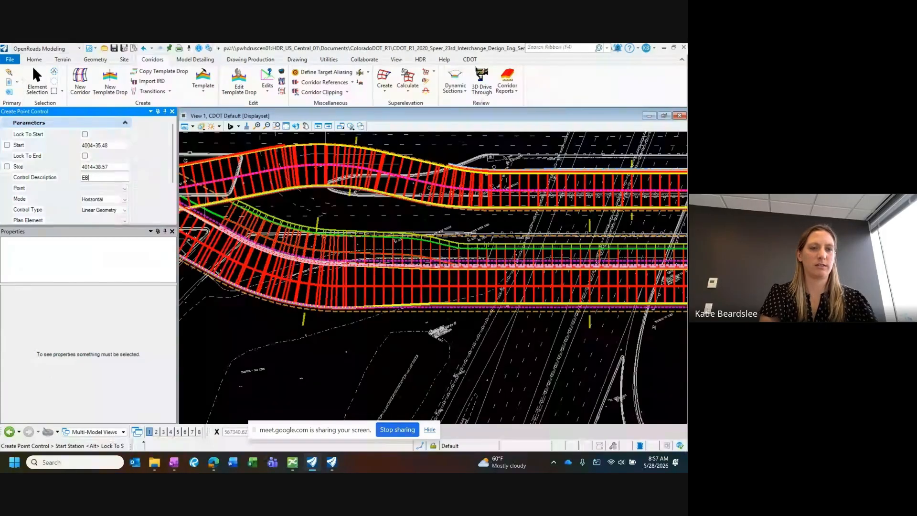
{"action": "type", "text": " BOC"}
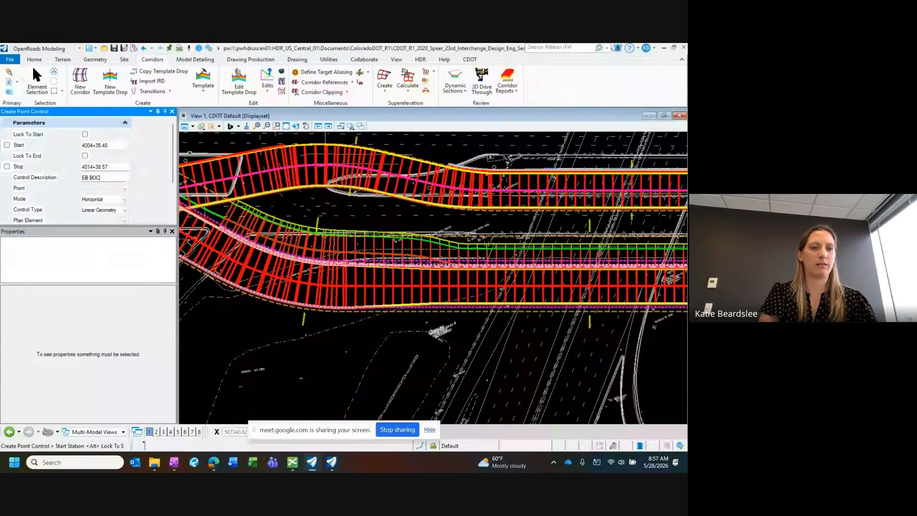
Step: Set EB BOC as the template point governed by the new control, with the mode Both
{"action": "left_click", "coordinate": [124, 189]}
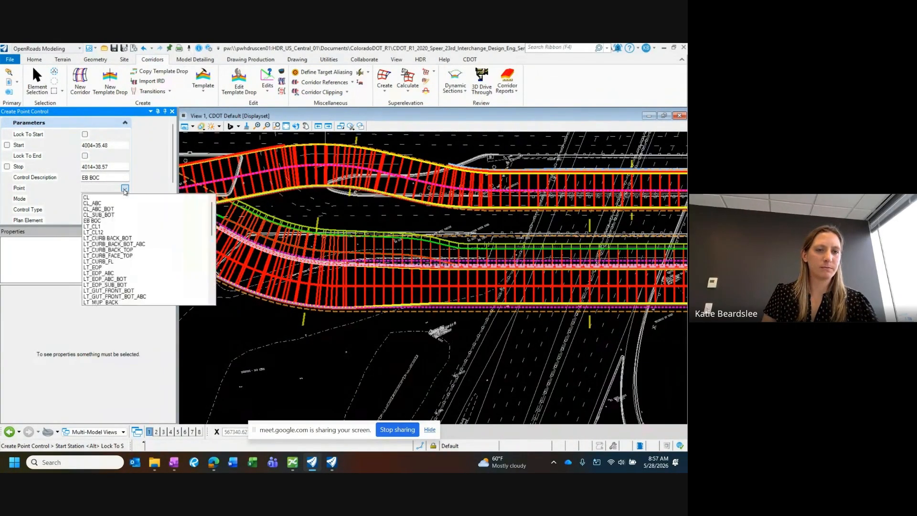
{"action": "left_click", "coordinate": [125, 189]}
{"action": "left_click", "coordinate": [124, 188]}
{"action": "scroll", "coordinate": [135, 221], "scroll_direction": "down", "scroll_amount": 3}
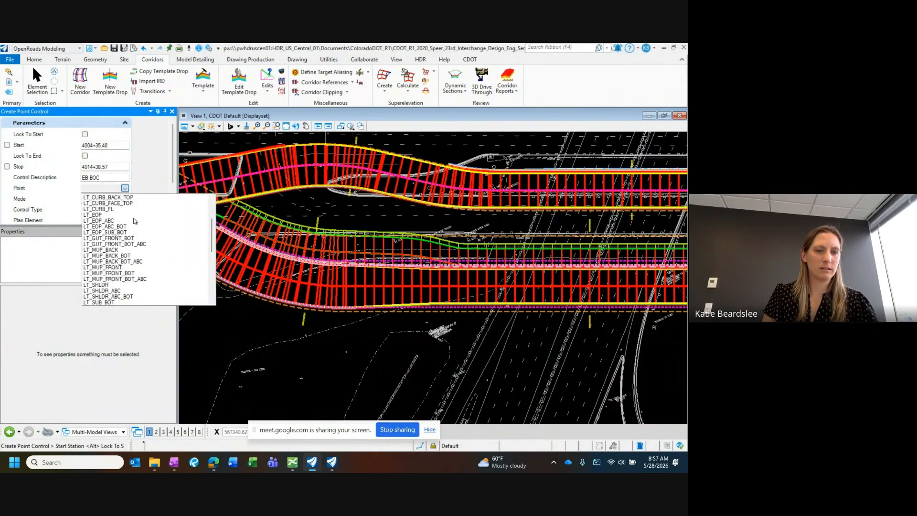
{"action": "scroll", "coordinate": [119, 234], "scroll_direction": "up", "scroll_amount": 3}
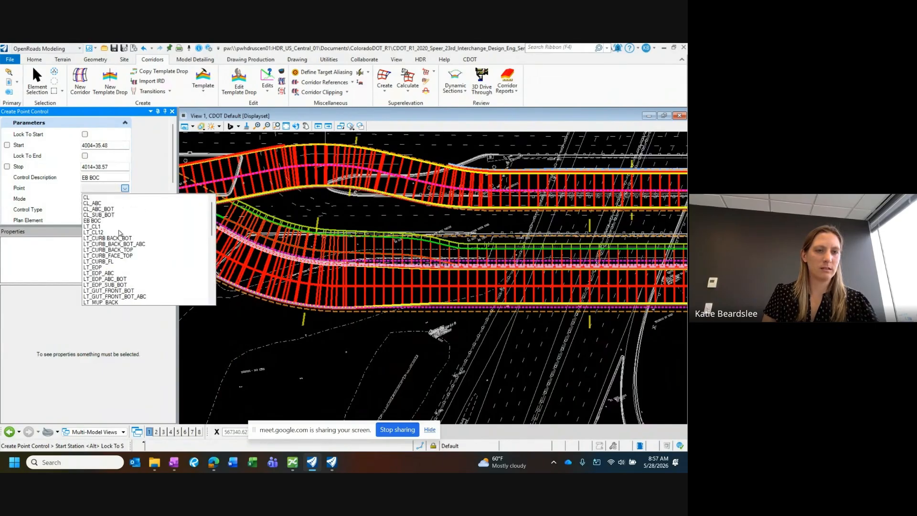
{"action": "left_click", "coordinate": [86, 221]}
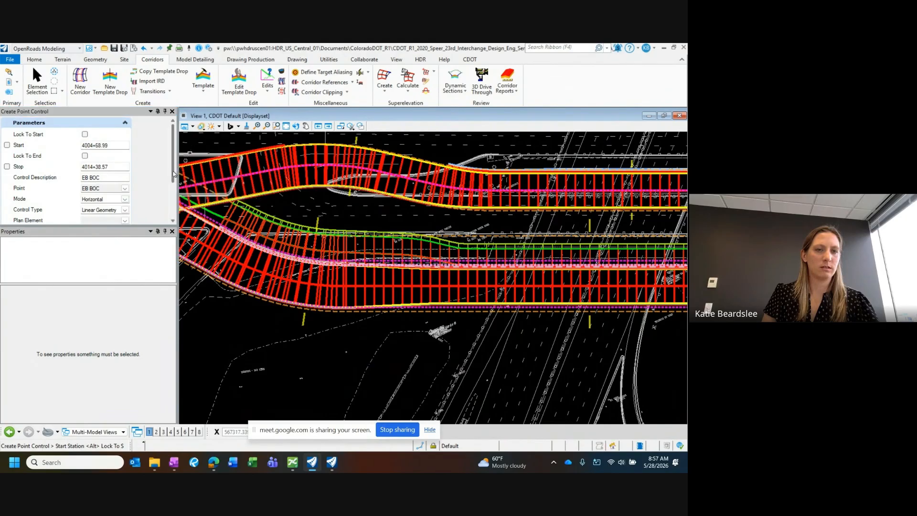
{"action": "scroll", "coordinate": [161, 181], "scroll_direction": "down", "scroll_amount": 1}
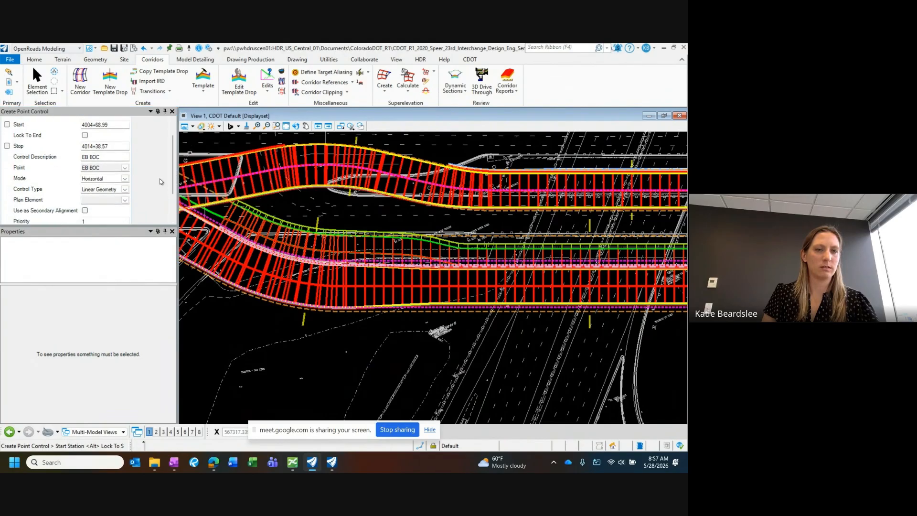
{"action": "left_click", "coordinate": [125, 179]}
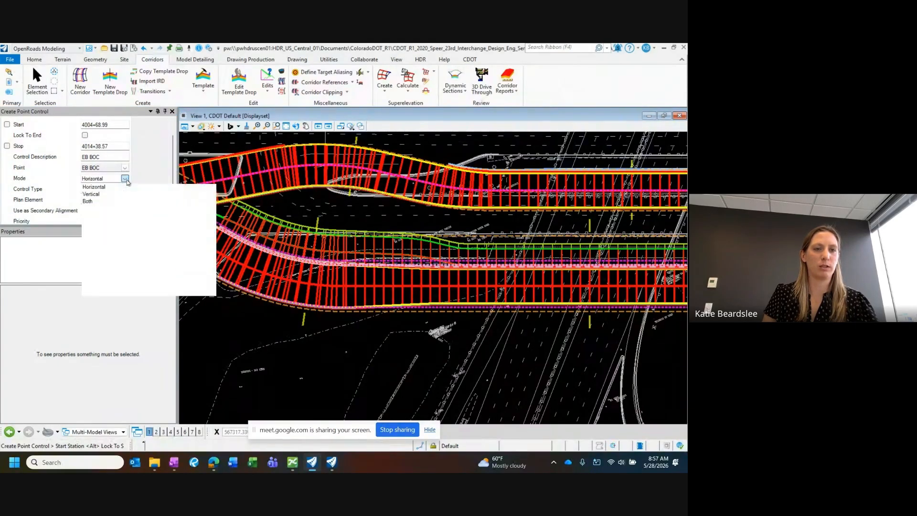
{"action": "left_click", "coordinate": [87, 202]}
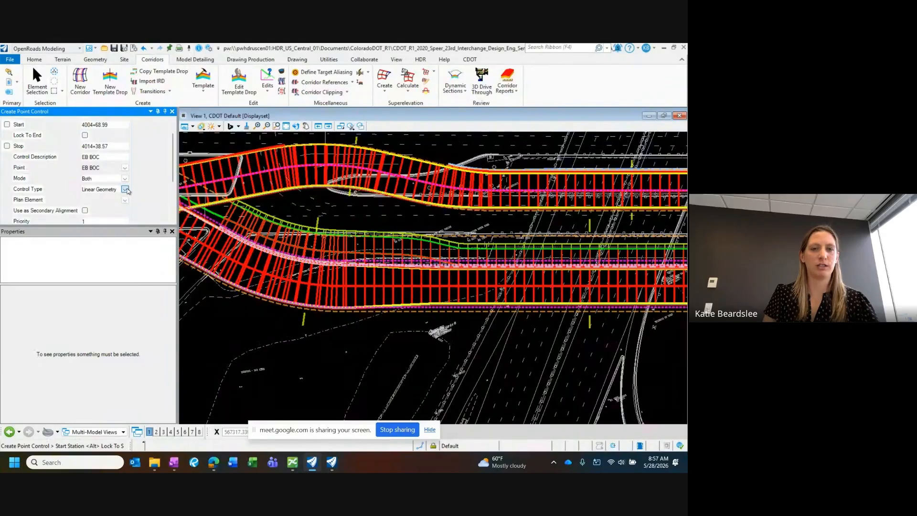
Step: Set the control type to Corridor Feature and choose COR_SPEER-EB as the corridor to follow
{"action": "left_click", "coordinate": [125, 190]}
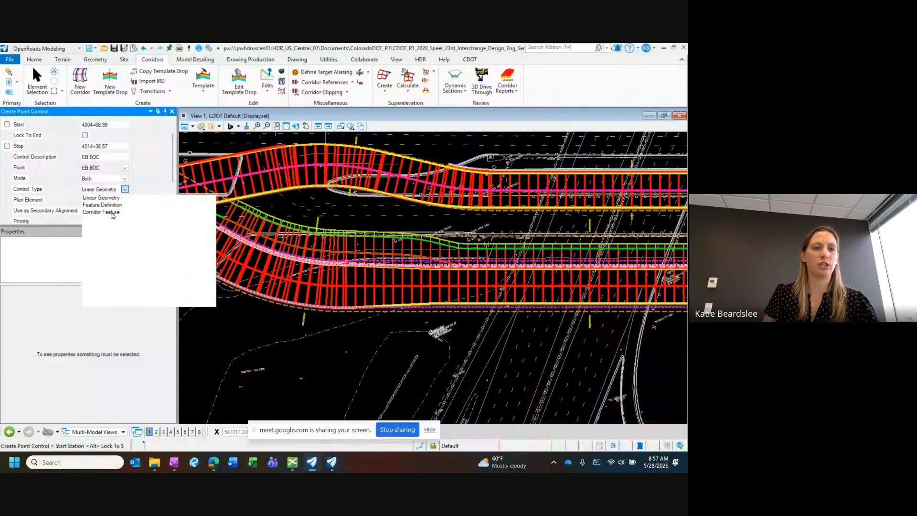
{"action": "left_click", "coordinate": [113, 213]}
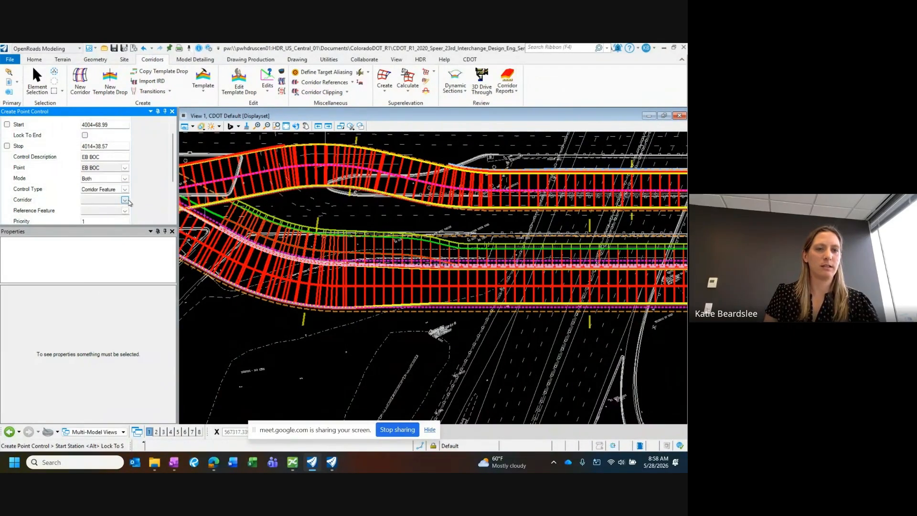
{"action": "left_click", "coordinate": [125, 201]}
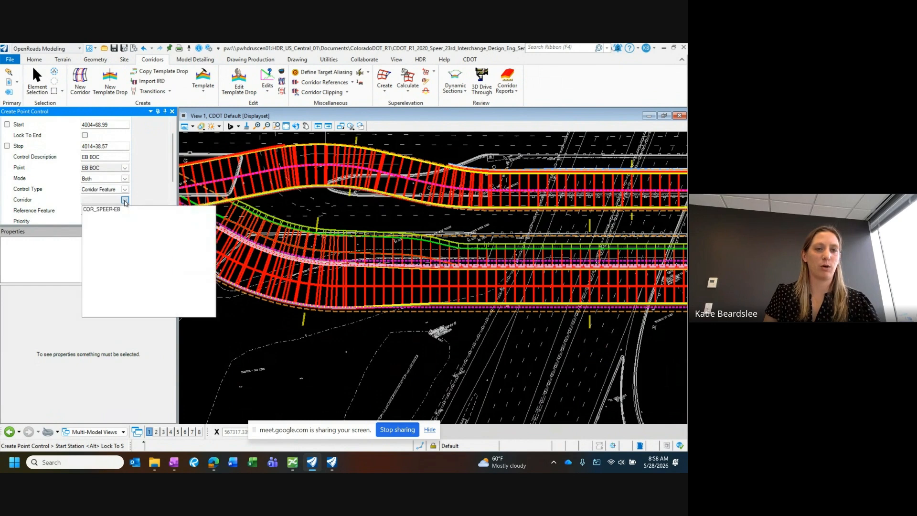
{"action": "left_click", "coordinate": [111, 210]}
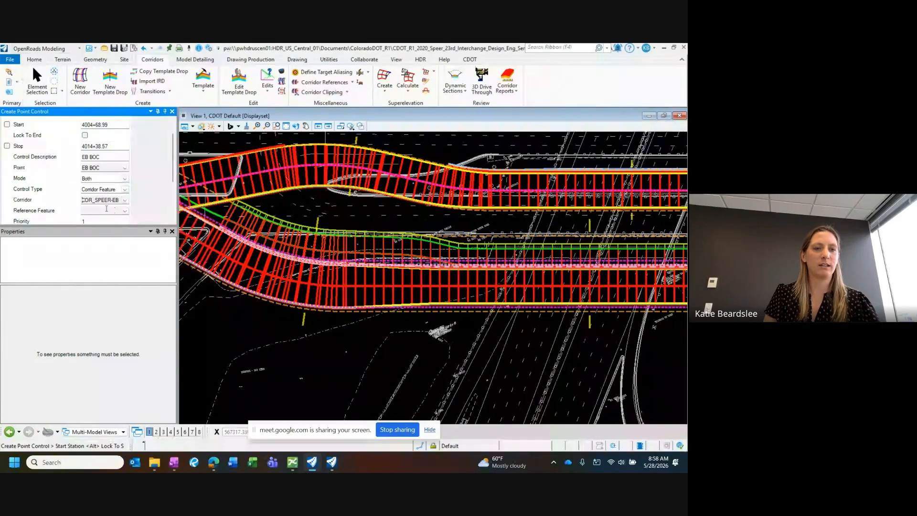
Step: Place the control's start at station 4005+92.38 and choose RT_CURB_BACK_TOP as the reference feature
{"action": "scroll", "coordinate": [74, 179], "scroll_direction": "down", "scroll_amount": 2}
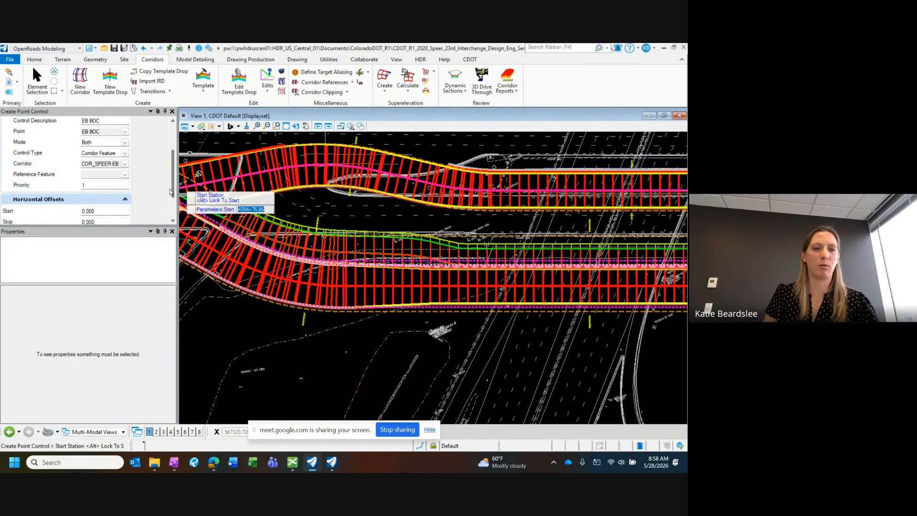
{"action": "left_click", "coordinate": [126, 176]}
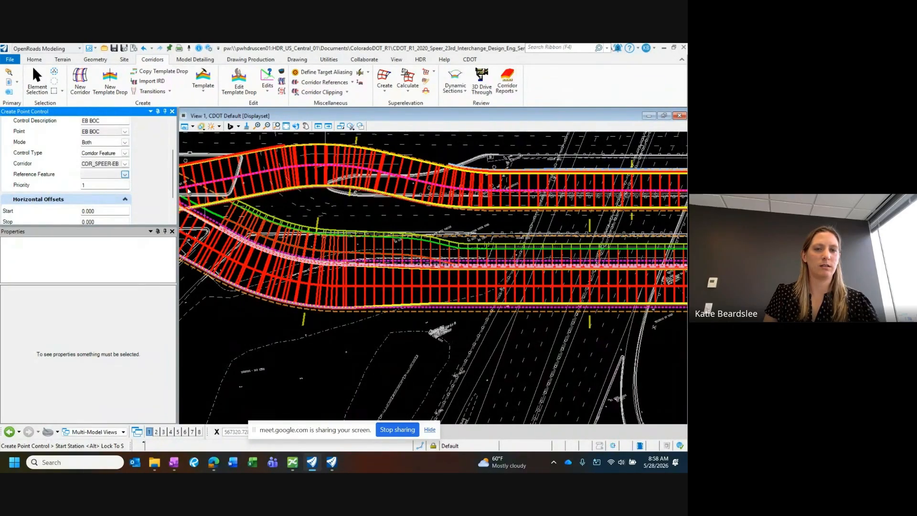
{"action": "left_click", "coordinate": [286, 208]}
{"action": "left_click", "coordinate": [125, 175]}
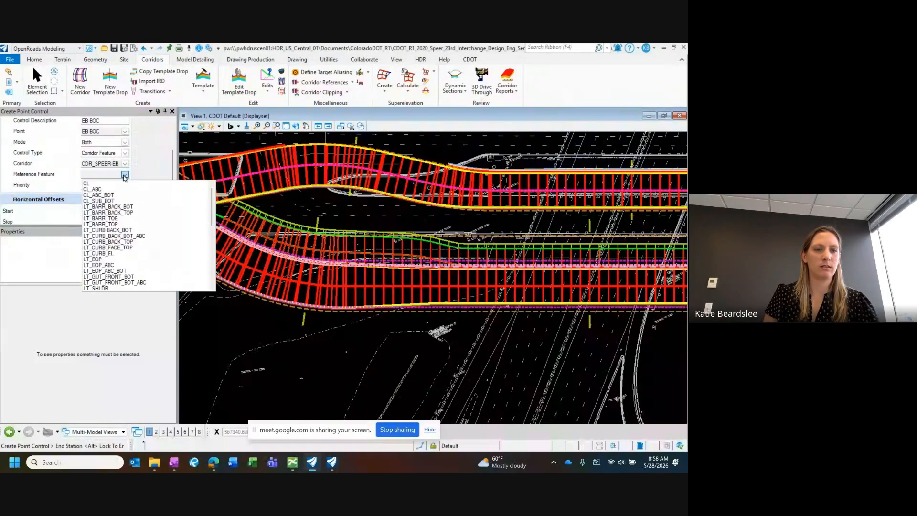
{"action": "scroll", "coordinate": [126, 199], "scroll_direction": "down", "scroll_amount": 10}
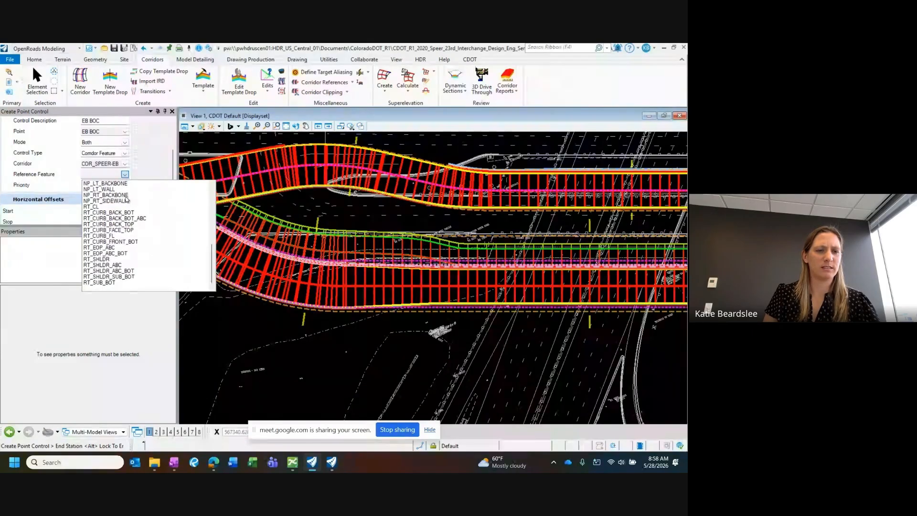
{"action": "left_click", "coordinate": [113, 224]}
Step: Place the control's stop at station 4014+08.38, near the far crossover of the two Speer corridors
{"action": "scroll", "coordinate": [172, 174], "scroll_direction": "down", "scroll_amount": 2}
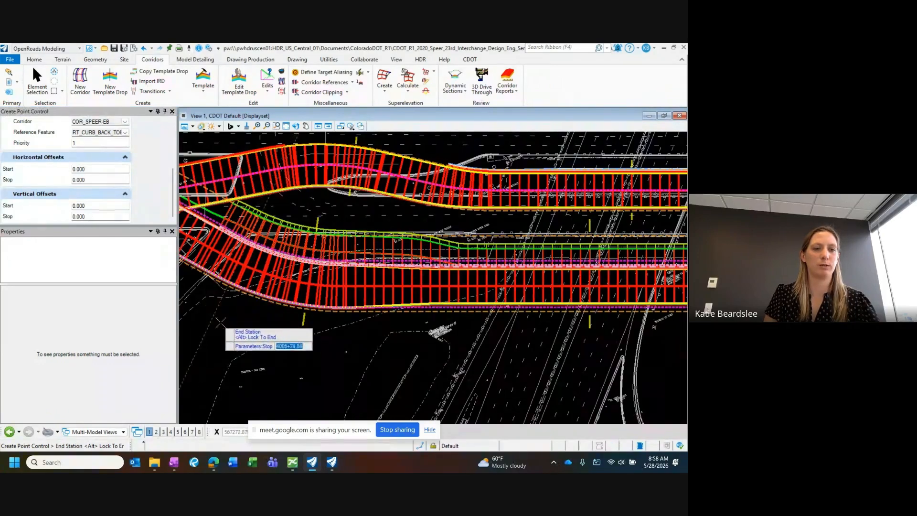
{"action": "scroll", "coordinate": [260, 210], "scroll_direction": "down", "scroll_amount": 2}
{"action": "scroll", "coordinate": [281, 208], "scroll_direction": "up", "scroll_amount": 2}
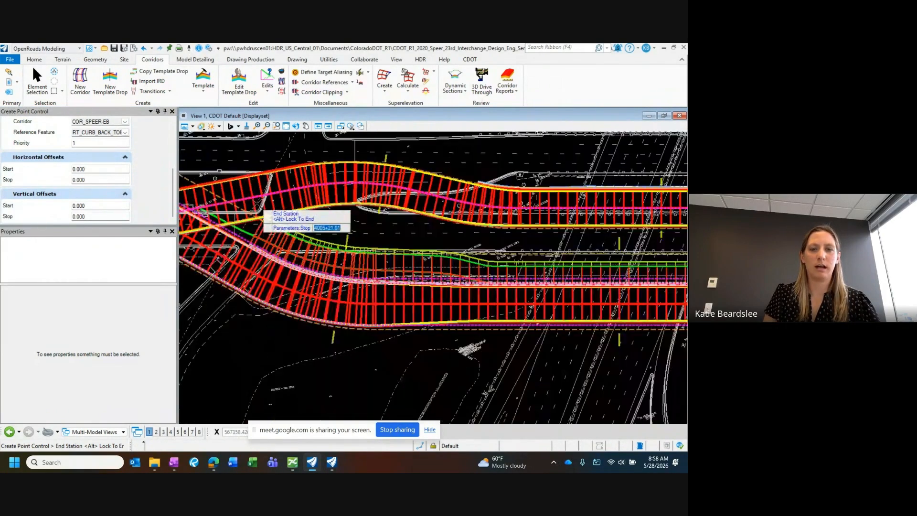
{"action": "scroll", "coordinate": [251, 215], "scroll_direction": "down", "scroll_amount": 1}
{"action": "left_click_drag", "start_coordinate": [173, 186], "coordinate": [176, 141]}
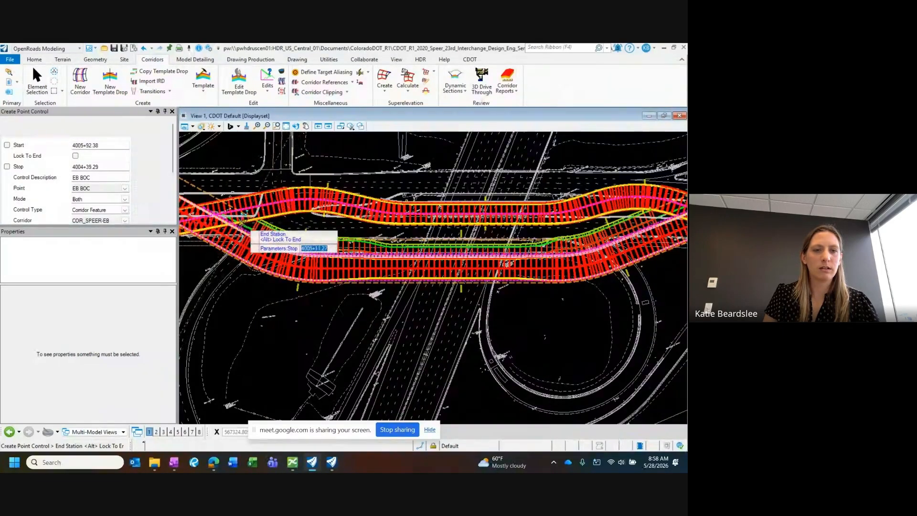
{"action": "scroll", "coordinate": [244, 234], "scroll_direction": "down", "scroll_amount": 1}
{"action": "scroll", "coordinate": [475, 229], "scroll_direction": "up", "scroll_amount": 1}
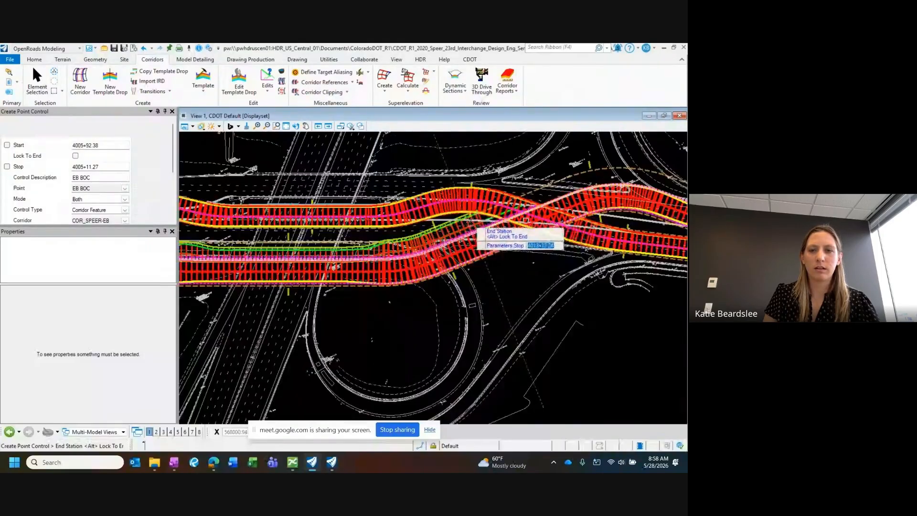
{"action": "left_click", "coordinate": [523, 221]}
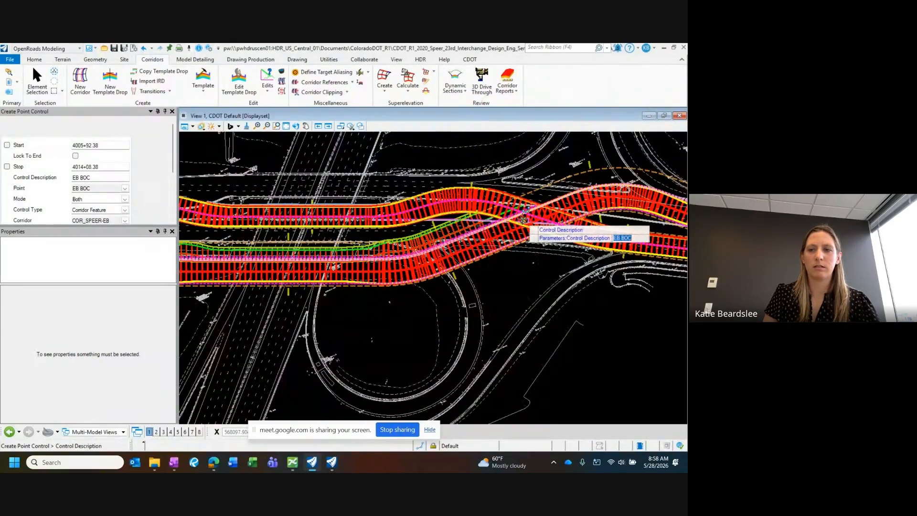
Step: Create the EB BOC point control with mode Both, the RT_CURB_BACK_TOP reference feature and zero horizontal and vertical offsets
{"action": "scroll", "coordinate": [526, 224], "scroll_direction": "down", "scroll_amount": 1}
{"action": "scroll", "coordinate": [344, 180], "scroll_direction": "up", "scroll_amount": 2}
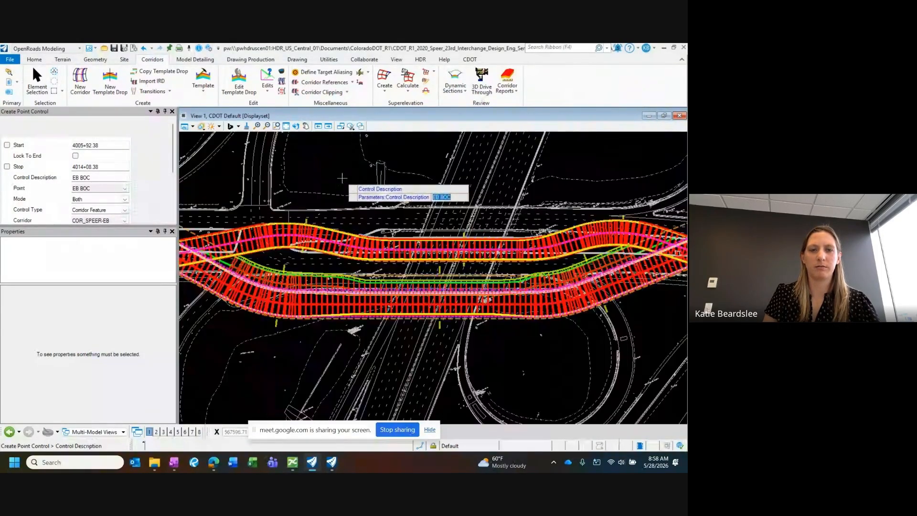
{"action": "left_click", "coordinate": [341, 178]}
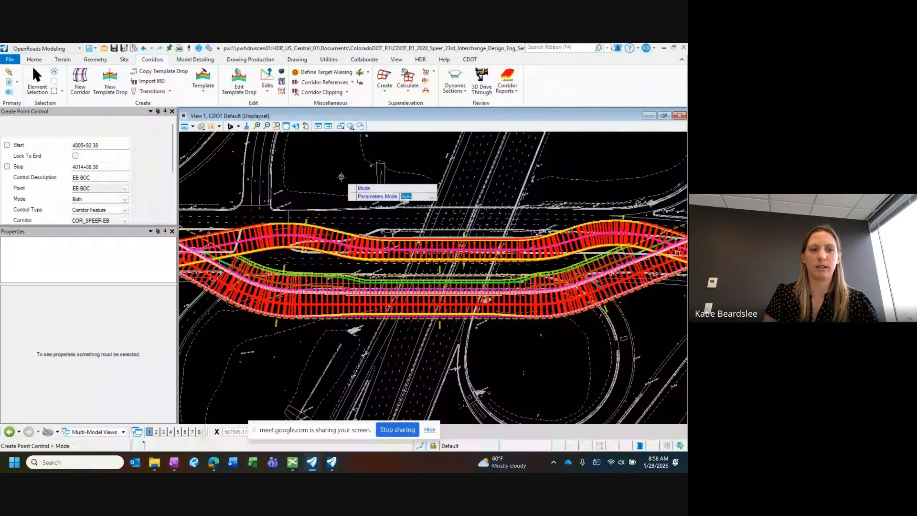
{"action": "left_click", "coordinate": [341, 177]}
{"action": "left_click", "coordinate": [341, 177]}
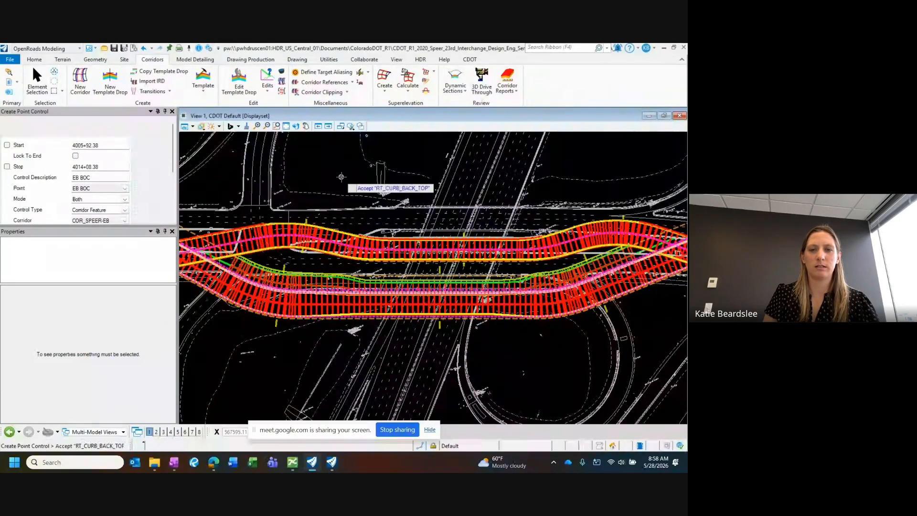
{"action": "left_click", "coordinate": [341, 178]}
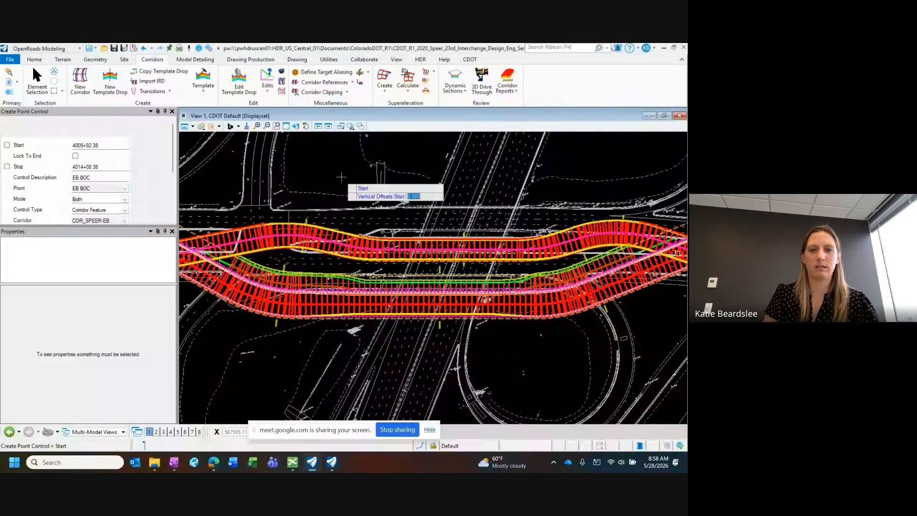
{"action": "left_click", "coordinate": [341, 177]}
{"action": "left_click", "coordinate": [341, 177]}
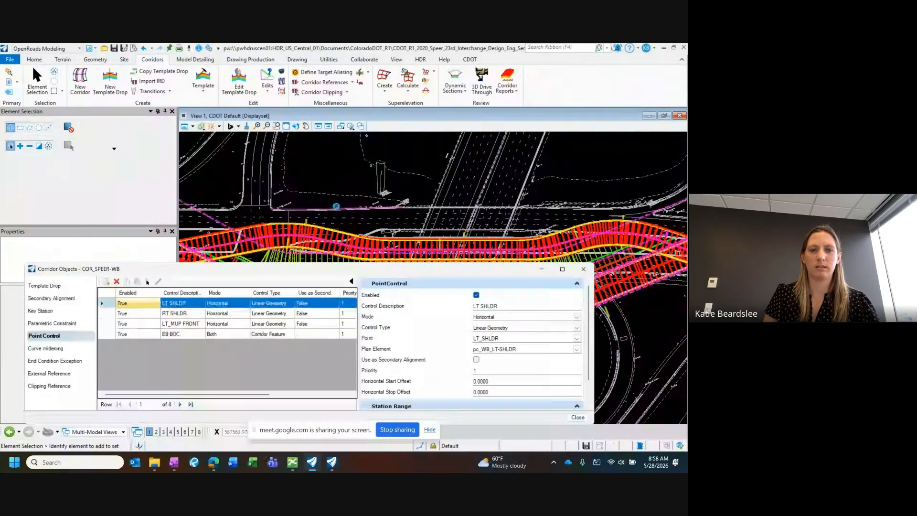
Step: Set the start station of the EB BOC point control to 4005+00.00 and close the COR_SPEER-WB corridor objects
{"action": "left_click_drag", "start_coordinate": [339, 268], "coordinate": [346, 349]}
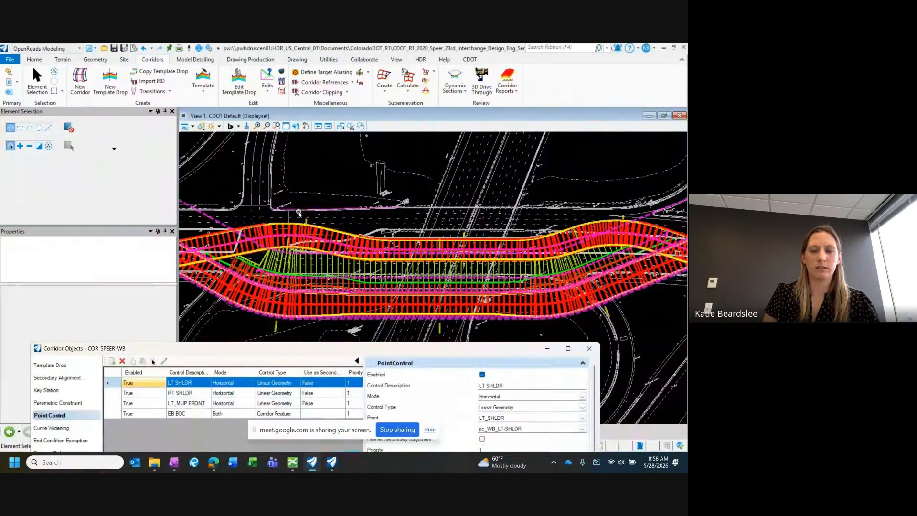
{"action": "middle_click_drag", "start_coordinate": [378, 292], "coordinate": [344, 258]}
{"action": "middle_click_drag", "start_coordinate": [254, 230], "coordinate": [302, 215]}
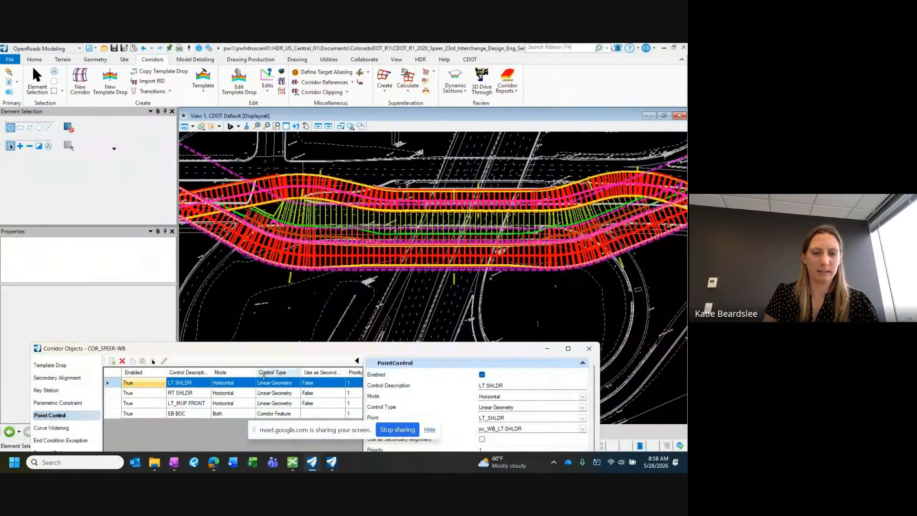
{"action": "left_click_drag", "start_coordinate": [269, 349], "coordinate": [282, 299]}
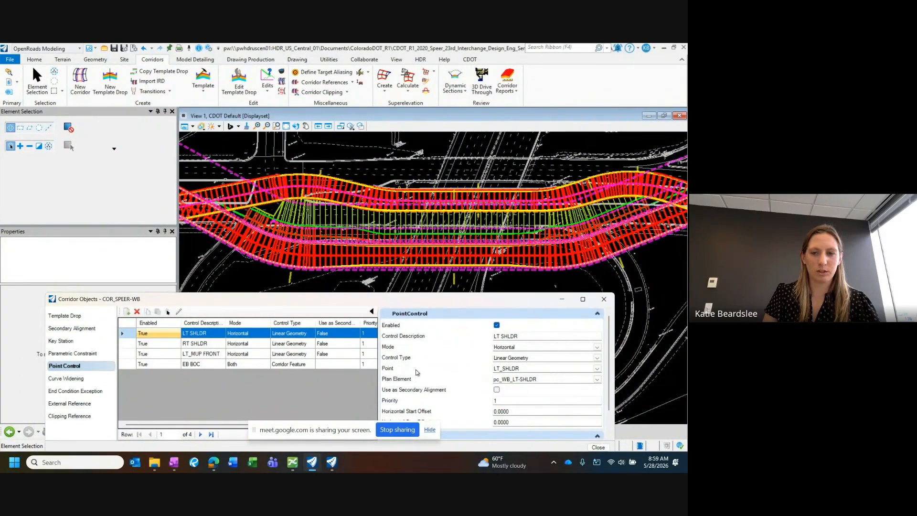
{"action": "left_click_drag", "start_coordinate": [416, 300], "coordinate": [390, 265]}
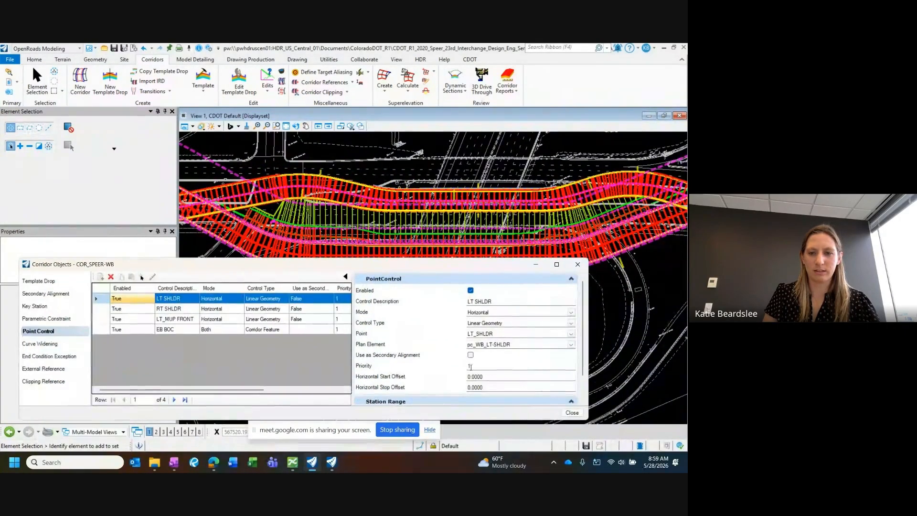
{"action": "left_click", "coordinate": [170, 328]}
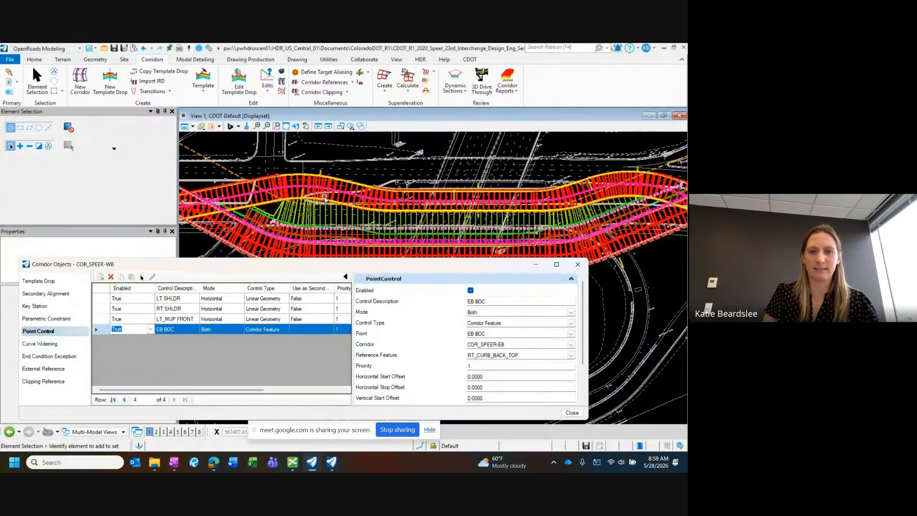
{"action": "scroll", "coordinate": [456, 327], "scroll_direction": "down", "scroll_amount": 2}
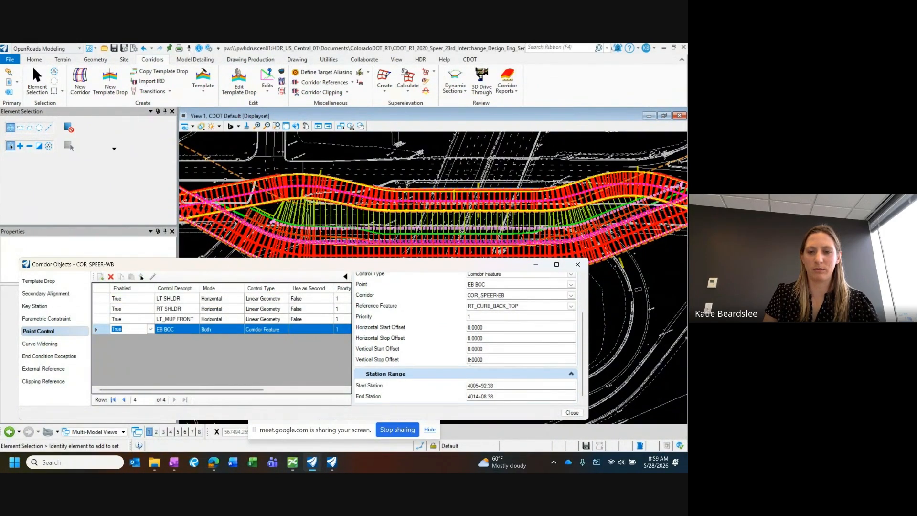
{"action": "left_click", "coordinate": [493, 386]}
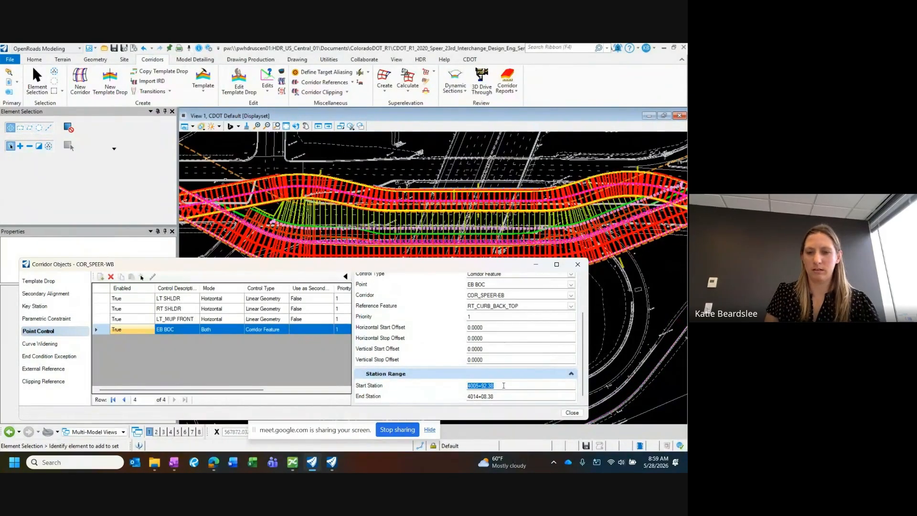
{"action": "type", "text": "00.00"}
{"action": "key", "text": "Return"}
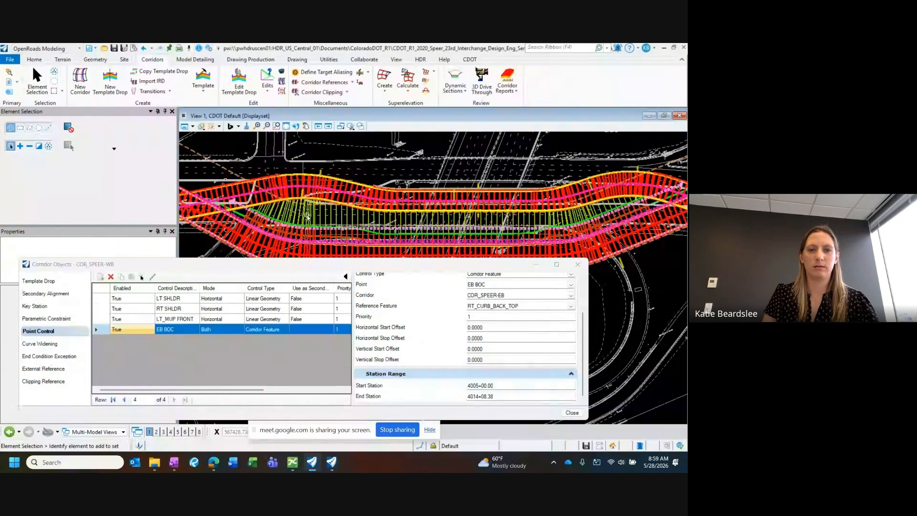
{"action": "left_click", "coordinate": [577, 264]}
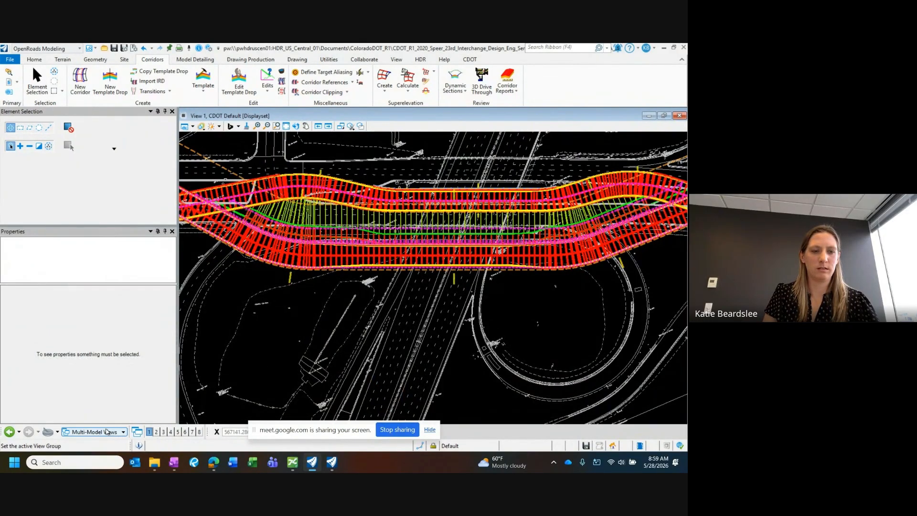
Step: Show the COR_SPEER-EB cross section and locate it at station 3006+80.70, picked in plan just past the near crossover
{"action": "left_click", "coordinate": [192, 432]}
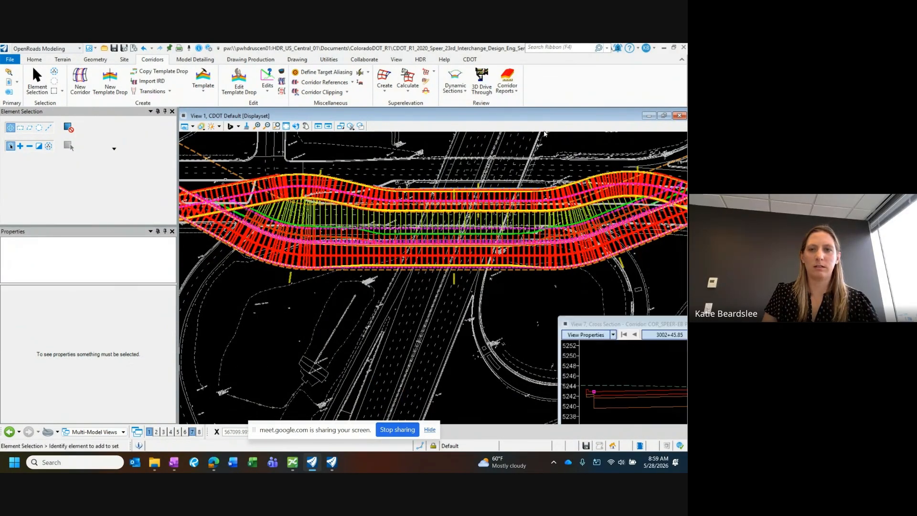
{"action": "left_click_drag", "start_coordinate": [564, 324], "coordinate": [377, 241]}
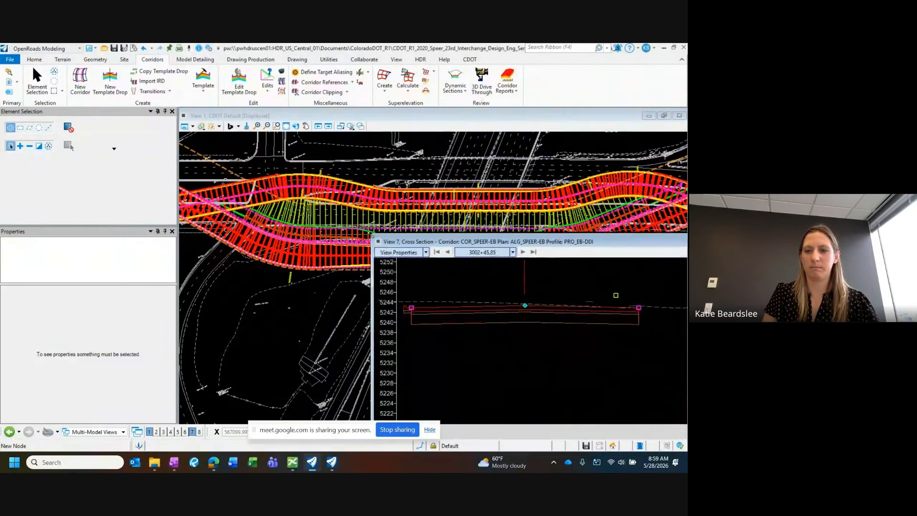
{"action": "right_click", "coordinate": [490, 341]}
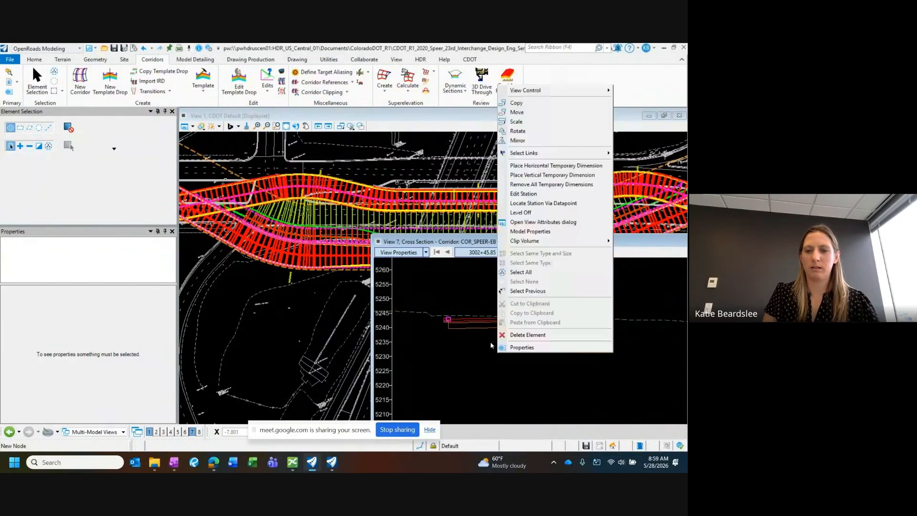
{"action": "left_click", "coordinate": [543, 203]}
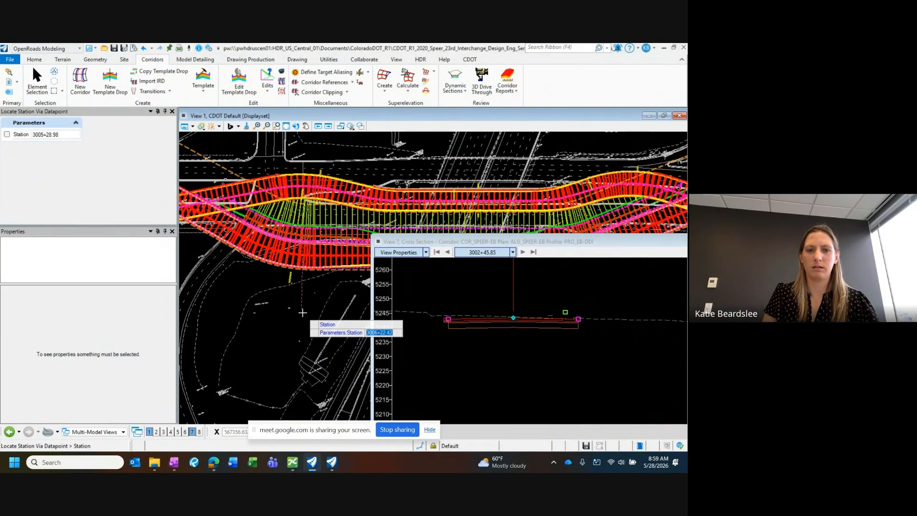
{"action": "left_click", "coordinate": [324, 315]}
Step: Examine in cross section how the WB multi-use path ties into the EB back of curb, and close the section view
{"action": "scroll", "coordinate": [497, 316], "scroll_direction": "down", "scroll_amount": 7}
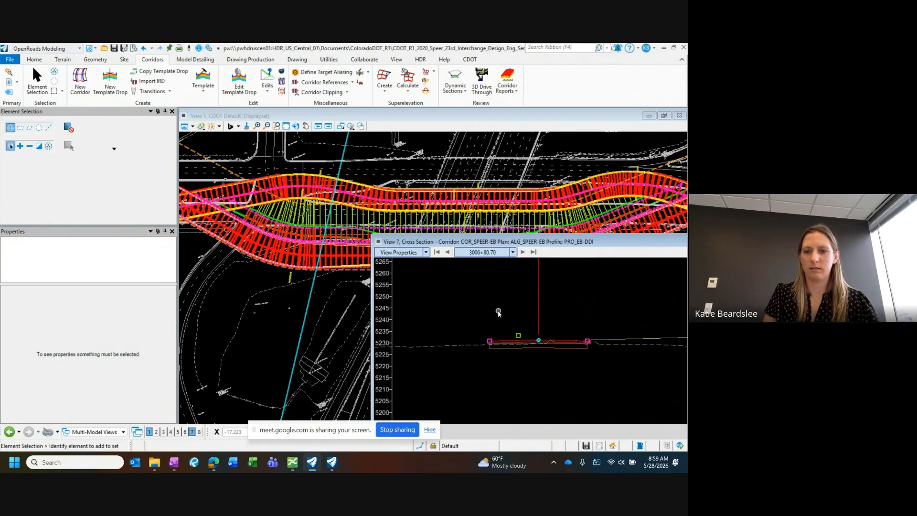
{"action": "middle_click_drag", "start_coordinate": [564, 321], "coordinate": [546, 321]}
{"action": "scroll", "coordinate": [512, 308], "scroll_direction": "up", "scroll_amount": 3}
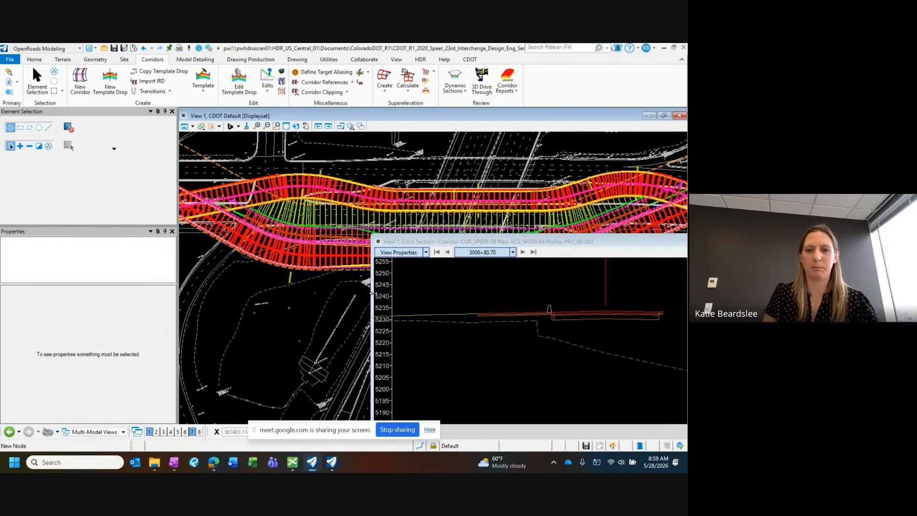
{"action": "left_click_drag", "start_coordinate": [372, 293], "coordinate": [341, 292]}
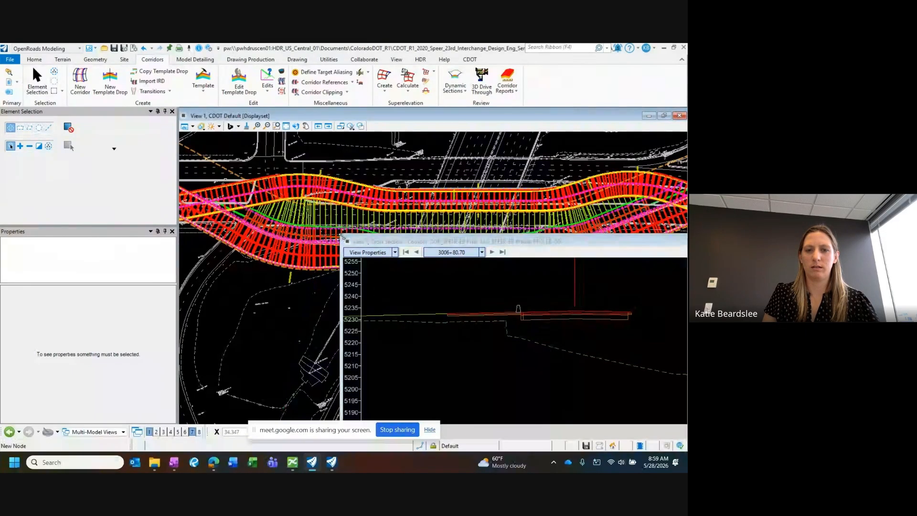
{"action": "scroll", "coordinate": [593, 310], "scroll_direction": "up", "scroll_amount": 3}
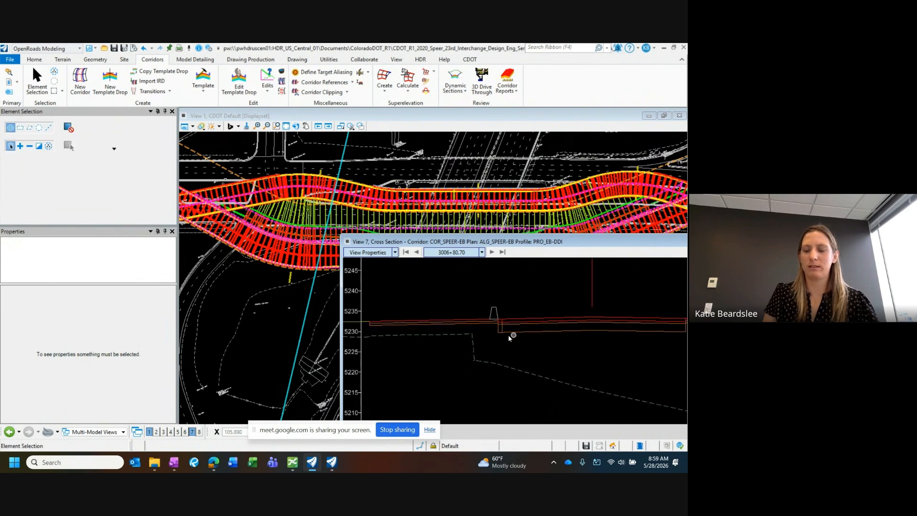
{"action": "scroll", "coordinate": [510, 336], "scroll_direction": "down", "scroll_amount": 3}
{"action": "middle_click_drag", "start_coordinate": [496, 324], "coordinate": [524, 317]}
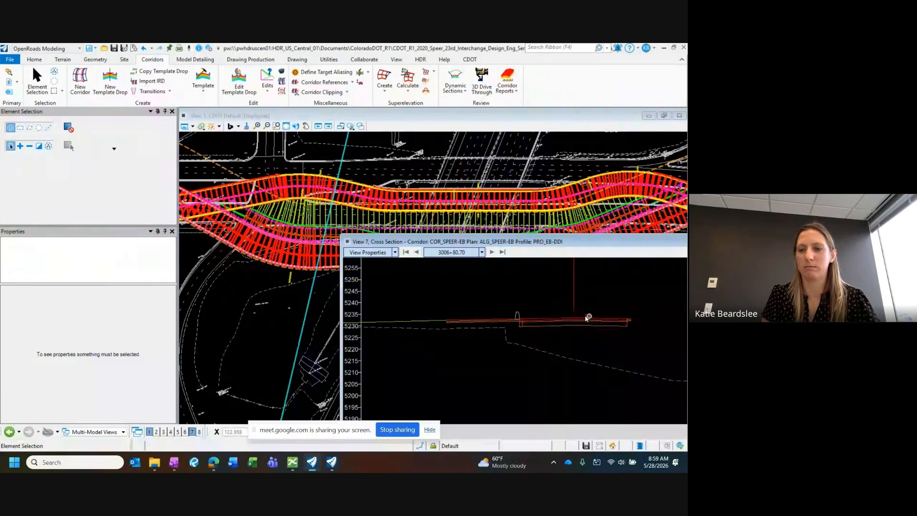
{"action": "scroll", "coordinate": [513, 324], "scroll_direction": "up", "scroll_amount": 3}
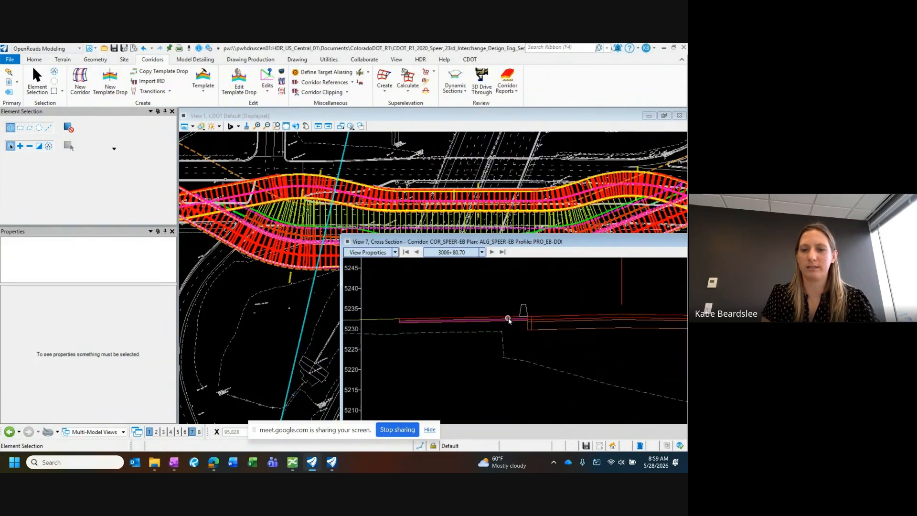
{"action": "middle_click_drag", "start_coordinate": [430, 315], "coordinate": [615, 303]}
{"action": "scroll", "coordinate": [385, 316], "scroll_direction": "up", "scroll_amount": 1}
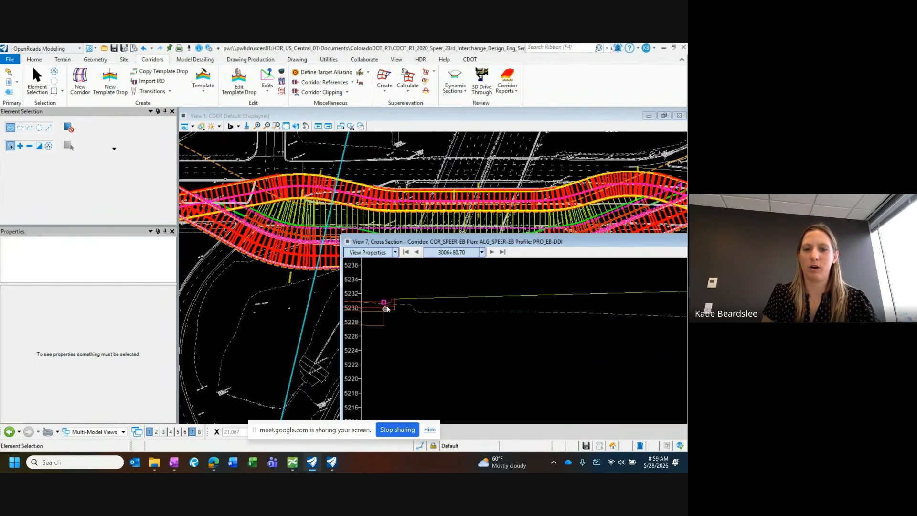
{"action": "scroll", "coordinate": [396, 305], "scroll_direction": "down", "scroll_amount": 1}
{"action": "middle_click_drag", "start_coordinate": [398, 305], "coordinate": [458, 297]}
{"action": "scroll", "coordinate": [491, 306], "scroll_direction": "down", "scroll_amount": 1}
{"action": "scroll", "coordinate": [459, 297], "scroll_direction": "down", "scroll_amount": 1}
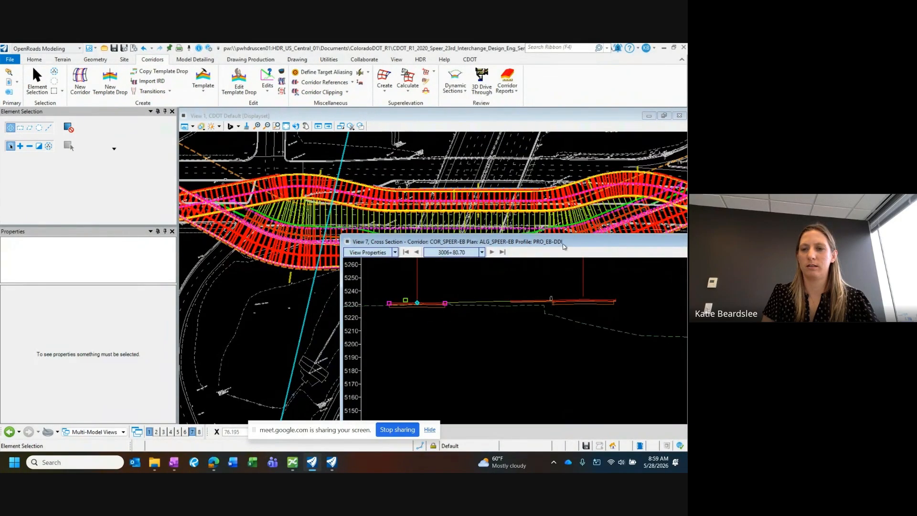
{"action": "left_click_drag", "start_coordinate": [612, 245], "coordinate": [375, 203]}
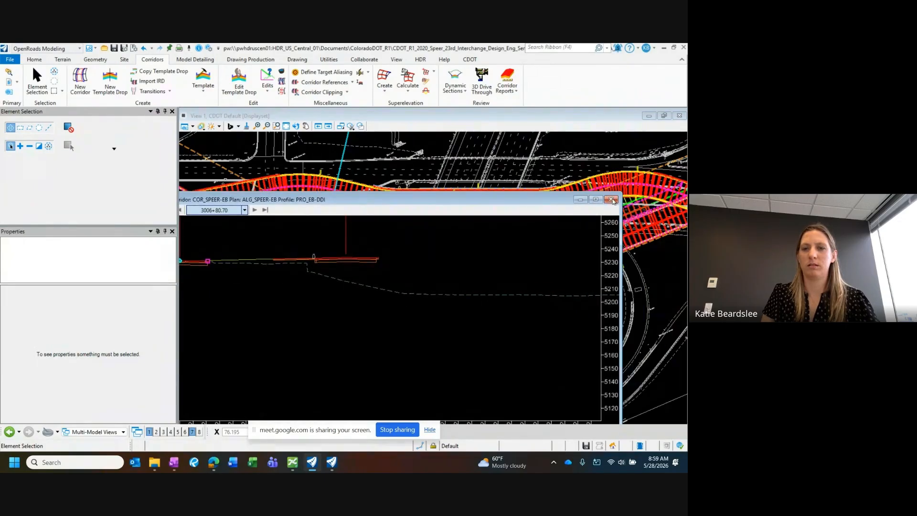
{"action": "left_click", "coordinate": [606, 200]}
Step: Examine the updated WB and EB corridors in plan, from the project's beginning through the near crossover and across the bridge
{"action": "scroll", "coordinate": [510, 282], "scroll_direction": "down", "scroll_amount": 1}
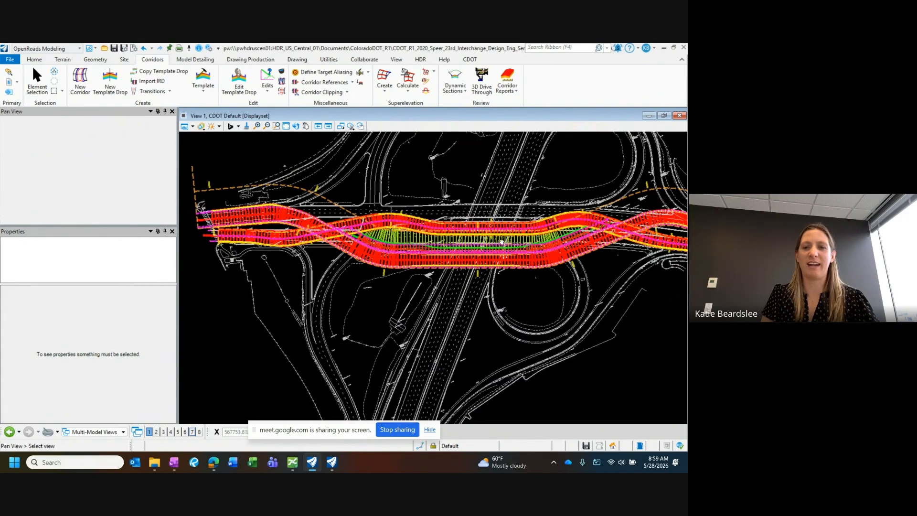
{"action": "scroll", "coordinate": [223, 226], "scroll_direction": "up", "scroll_amount": 2}
{"action": "scroll", "coordinate": [224, 226], "scroll_direction": "up", "scroll_amount": 1}
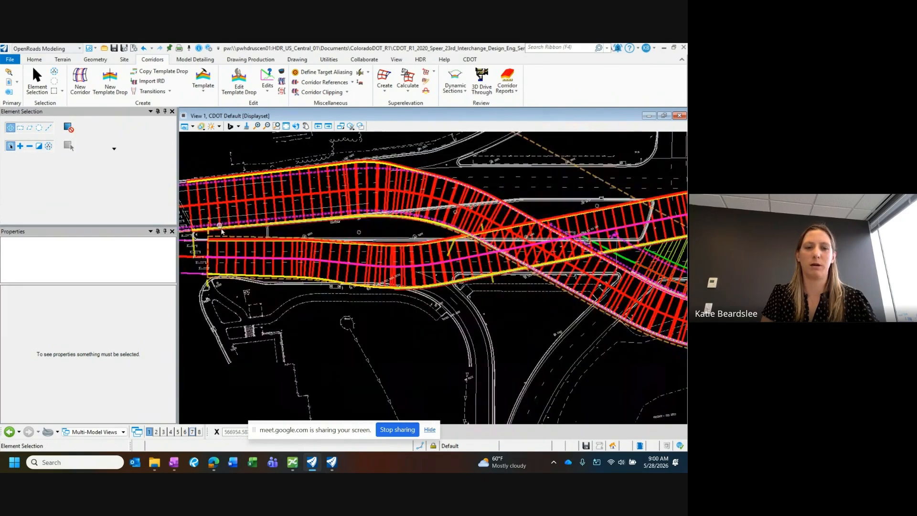
{"action": "scroll", "coordinate": [425, 227], "scroll_direction": "down", "scroll_amount": 4}
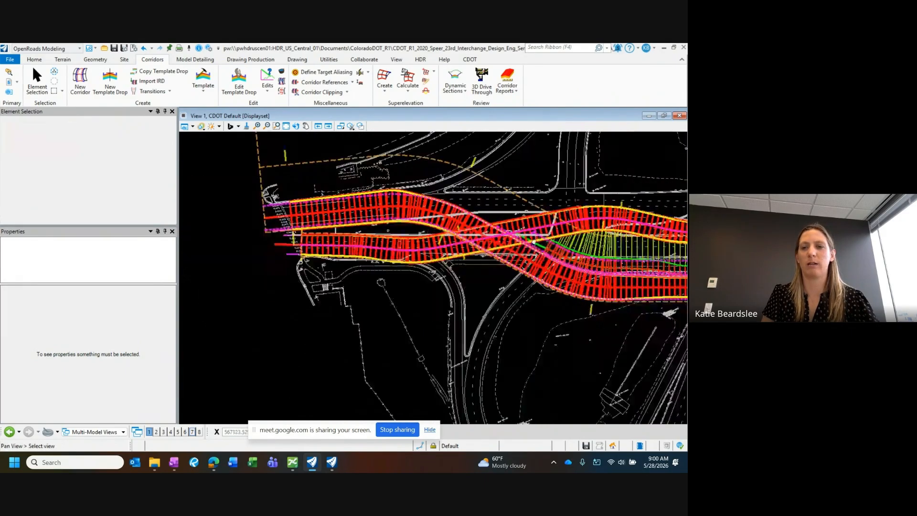
{"action": "middle_click_drag", "start_coordinate": [427, 227], "coordinate": [288, 224]}
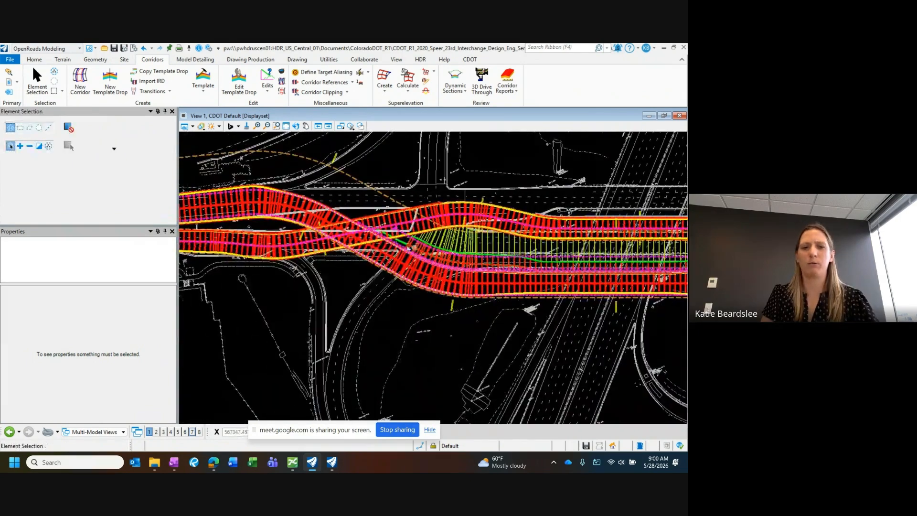
{"action": "scroll", "coordinate": [414, 237], "scroll_direction": "up", "scroll_amount": 2}
{"action": "scroll", "coordinate": [414, 237], "scroll_direction": "down", "scroll_amount": 2}
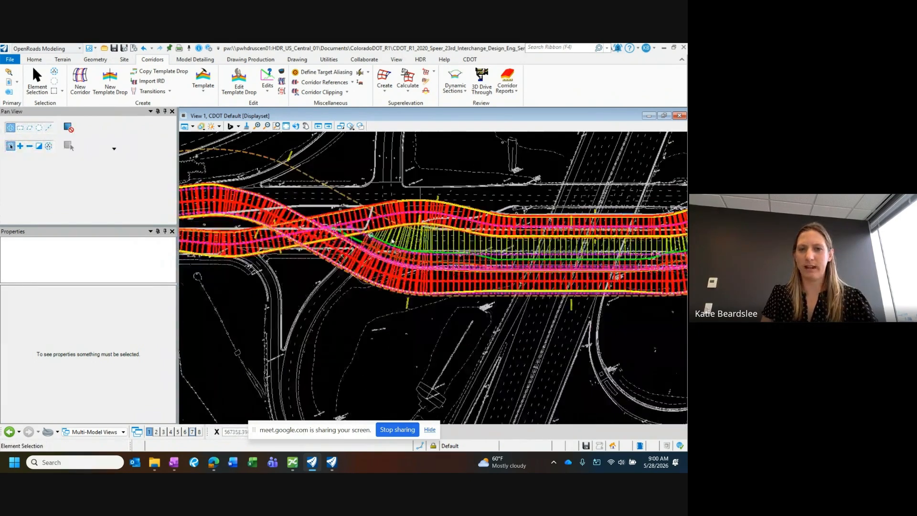
{"action": "middle_click_drag", "start_coordinate": [636, 246], "coordinate": [505, 207]}
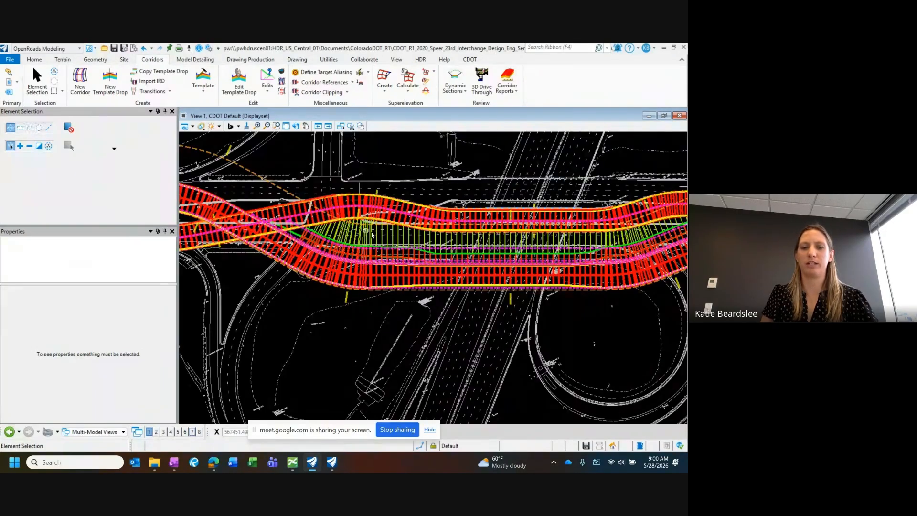
Step: Select the COR_SPEER-EB corridor at the near crossover
{"action": "scroll", "coordinate": [372, 234], "scroll_direction": "up", "scroll_amount": 2}
{"action": "scroll", "coordinate": [318, 256], "scroll_direction": "up", "scroll_amount": 2}
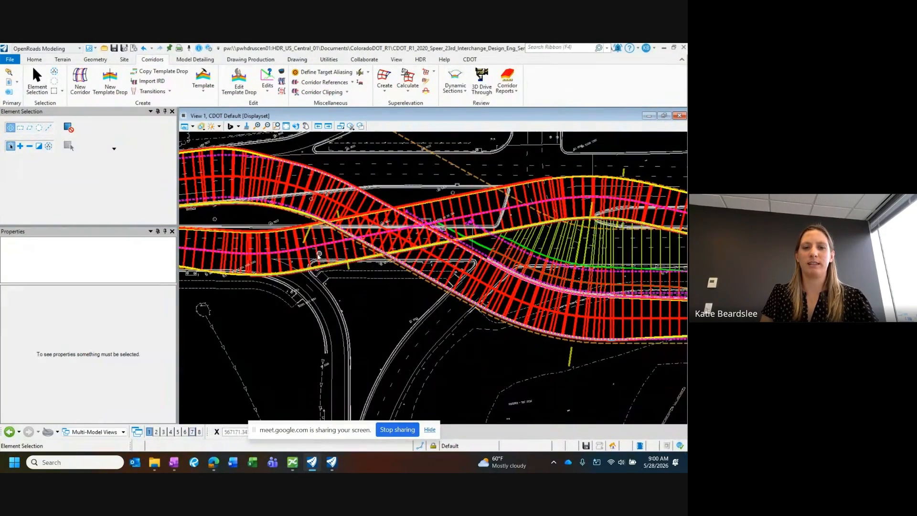
{"action": "left_click", "coordinate": [319, 256]}
{"action": "left_click", "coordinate": [310, 182]}
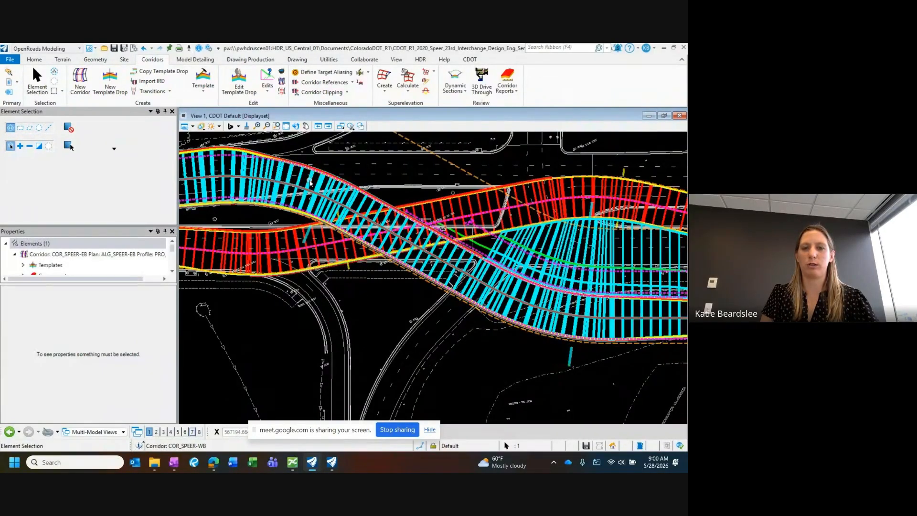
Step: Clear the corridor selection and examine the EB and WB corridors in plan from the near crossover across the bridge
{"action": "scroll", "coordinate": [354, 221], "scroll_direction": "down", "scroll_amount": 2}
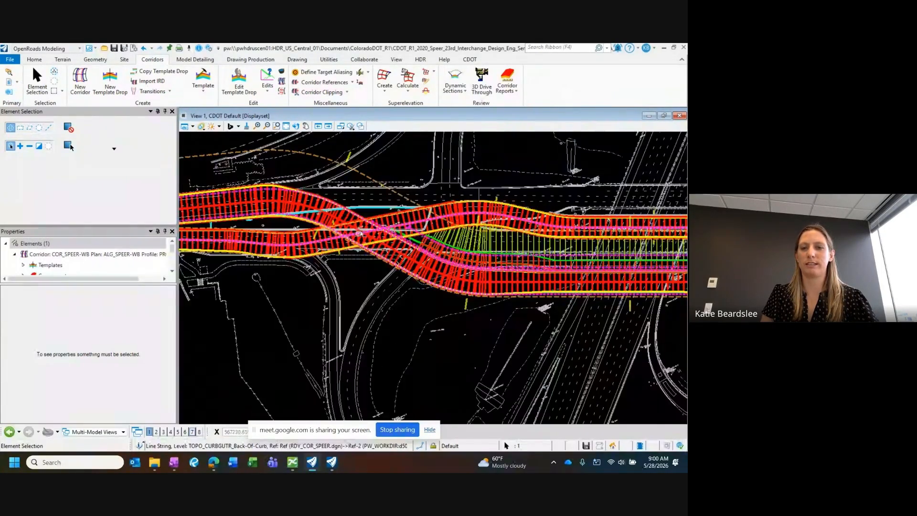
{"action": "left_click", "coordinate": [353, 276]}
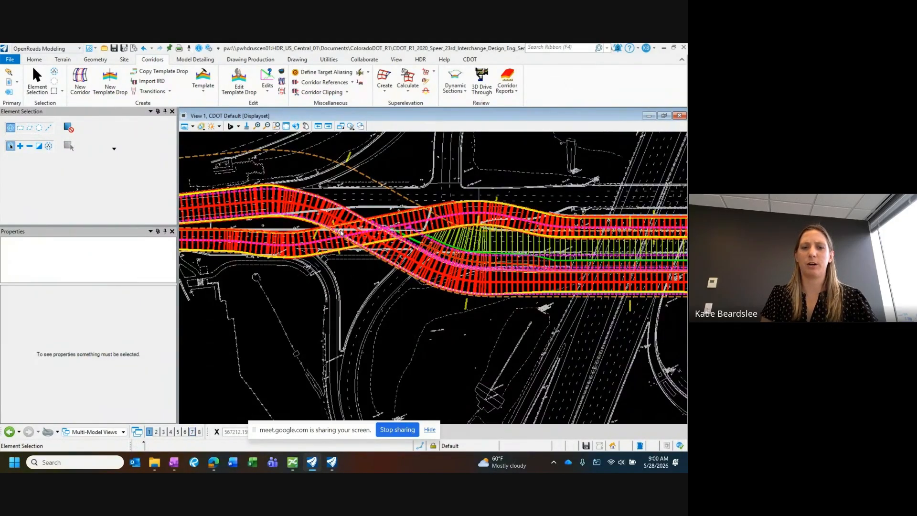
{"action": "scroll", "coordinate": [341, 233], "scroll_direction": "up", "scroll_amount": 2}
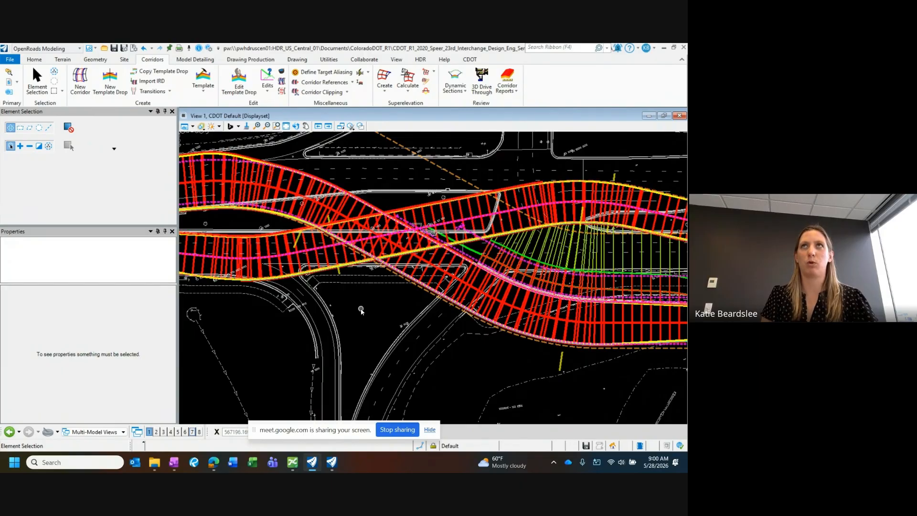
{"action": "middle_click_drag", "start_coordinate": [371, 309], "coordinate": [363, 296]}
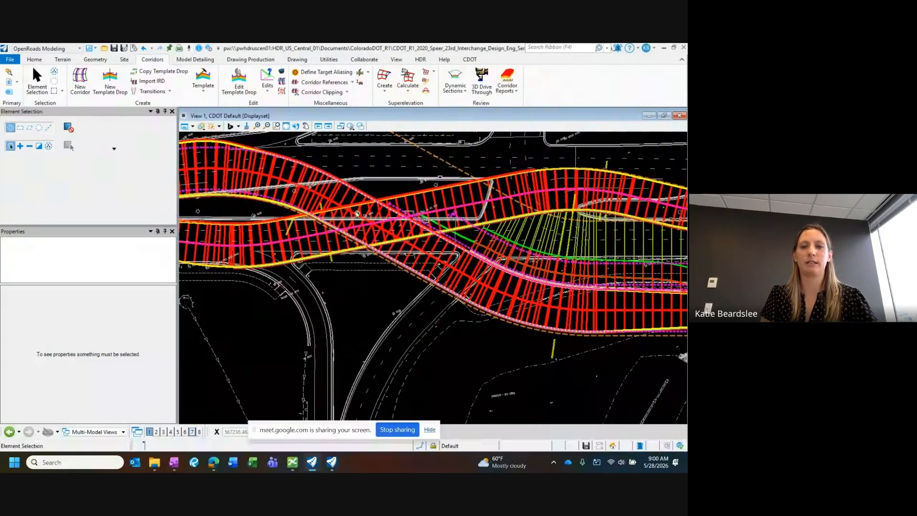
{"action": "middle_click_drag", "start_coordinate": [403, 232], "coordinate": [368, 231]}
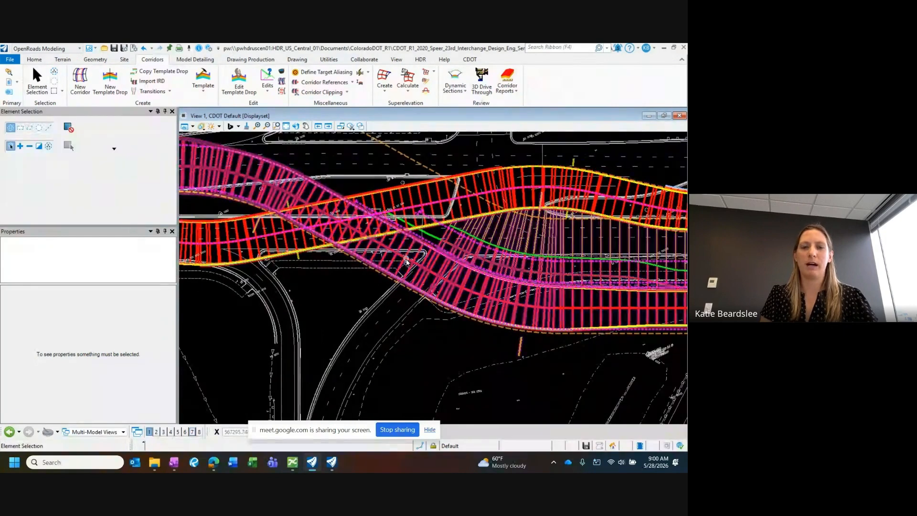
{"action": "middle_click_drag", "start_coordinate": [404, 260], "coordinate": [393, 270]}
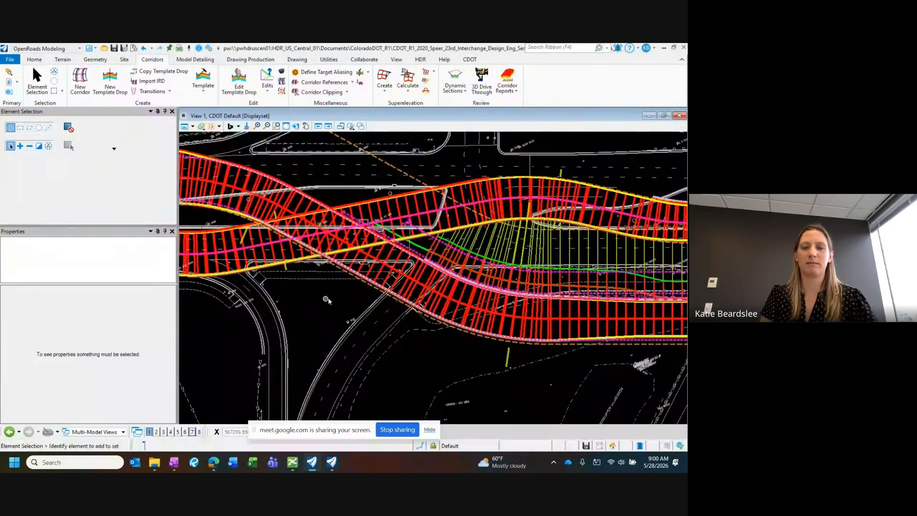
{"action": "middle_click_drag", "start_coordinate": [400, 285], "coordinate": [405, 273]}
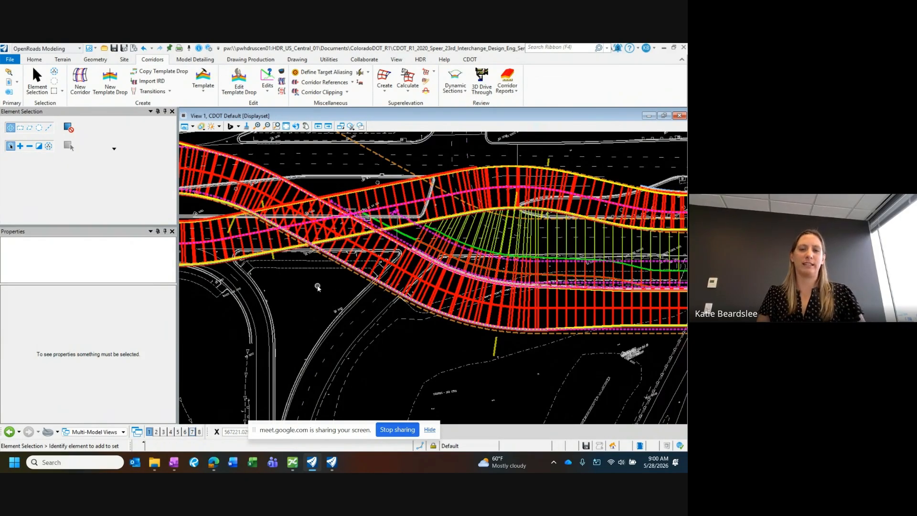
{"action": "scroll", "coordinate": [286, 272], "scroll_direction": "down", "scroll_amount": 2}
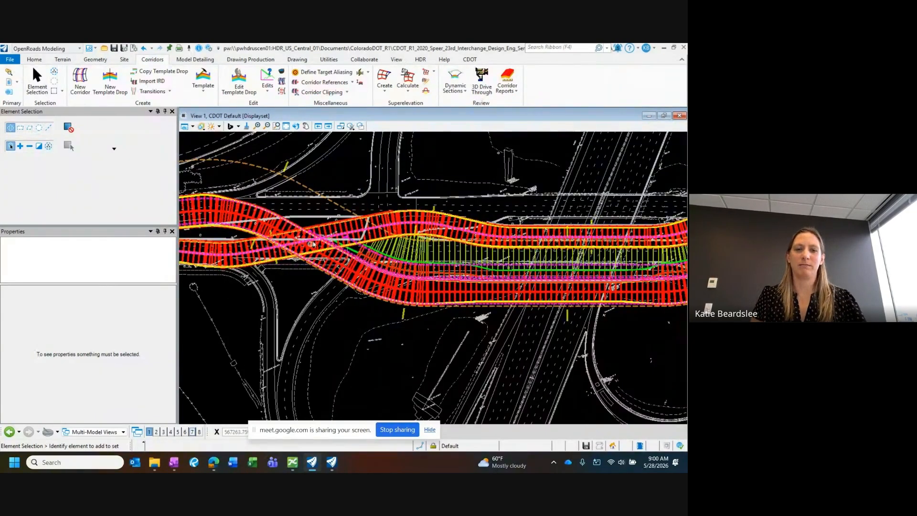
{"action": "middle_click_drag", "start_coordinate": [370, 253], "coordinate": [309, 242]}
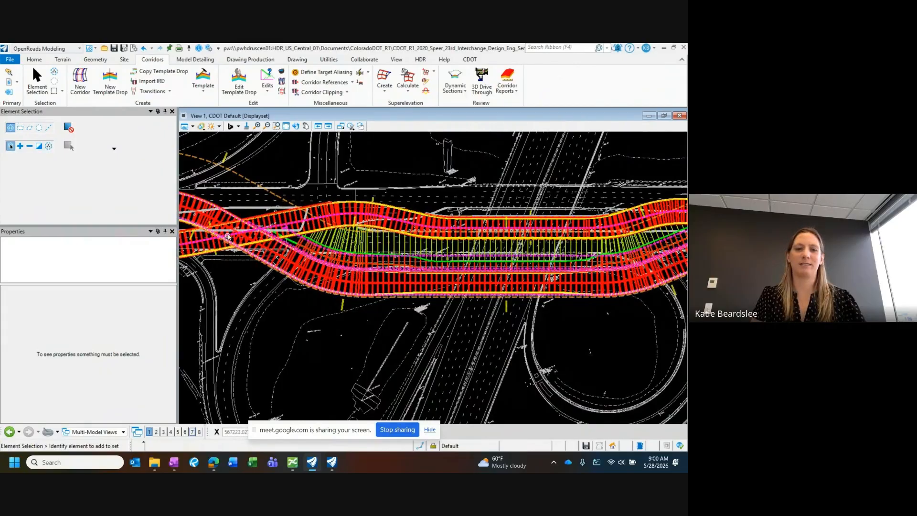
{"action": "middle_click_drag", "start_coordinate": [245, 227], "coordinate": [300, 229]}
{"action": "middle_click_drag", "start_coordinate": [368, 255], "coordinate": [333, 246]}
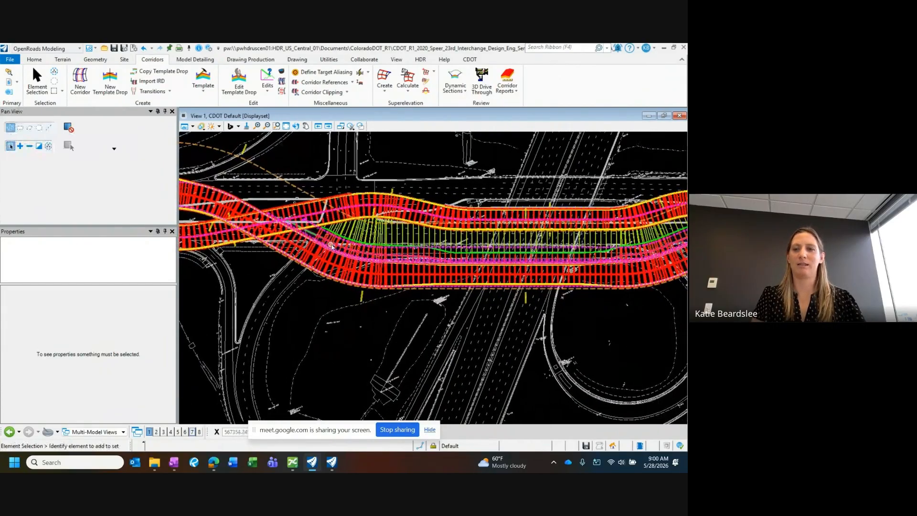
{"action": "middle_click_drag", "start_coordinate": [241, 296], "coordinate": [288, 293]}
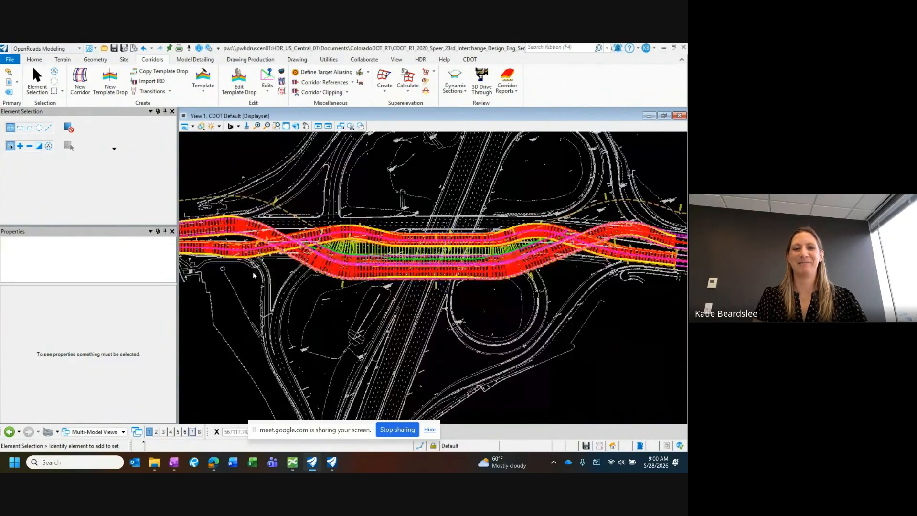
{"action": "scroll", "coordinate": [241, 277], "scroll_direction": "down", "scroll_amount": 2}
{"action": "scroll", "coordinate": [434, 219], "scroll_direction": "up", "scroll_amount": 1}
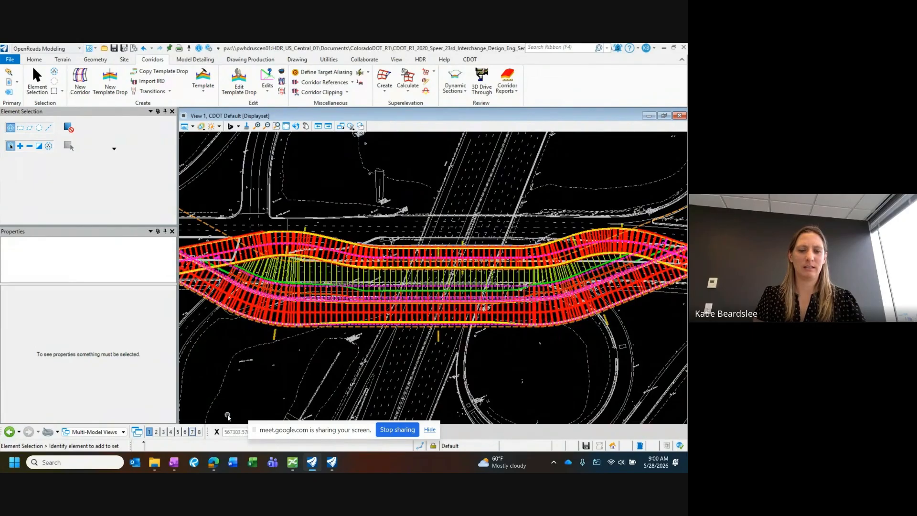
Step: Switch to the Google Meet call window
{"action": "mouse_move", "coordinate": [213, 461]}
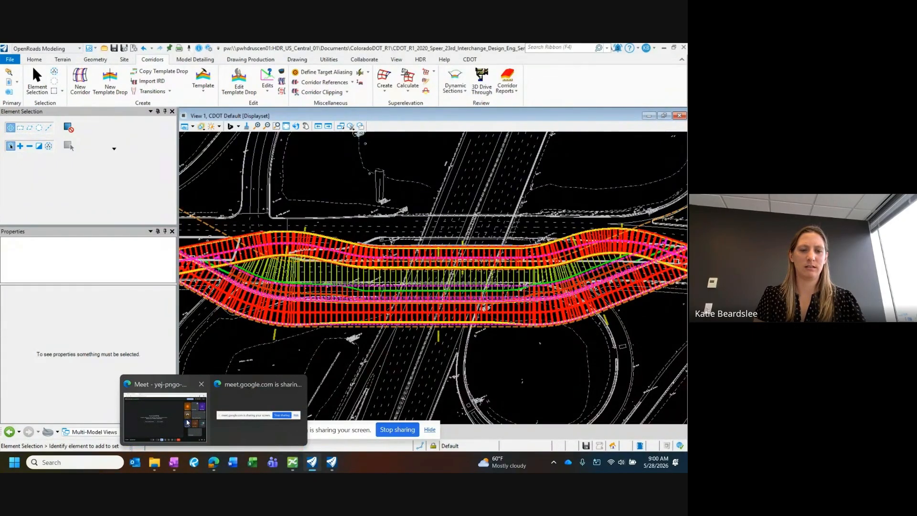
{"action": "left_click", "coordinate": [160, 415]}
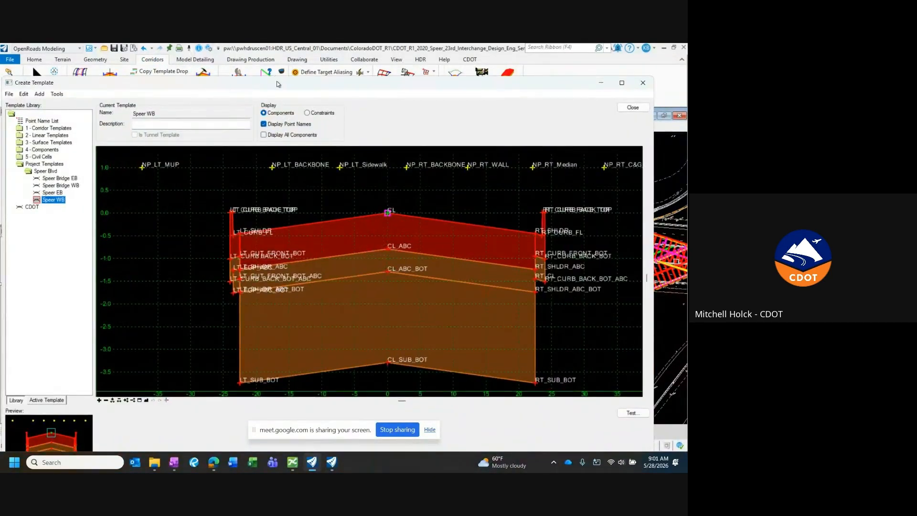
Step: Examine the Speer WB template's components and the row of null points above them in the template editor
{"action": "left_click_drag", "start_coordinate": [3, 80], "coordinate": [94, 125]}
{"action": "scroll", "coordinate": [252, 271], "scroll_direction": "down", "scroll_amount": 3}
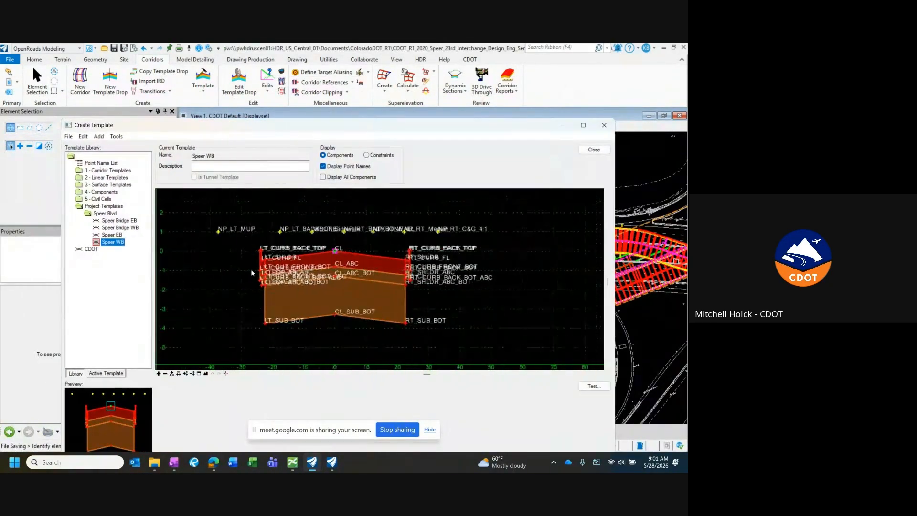
{"action": "scroll", "coordinate": [362, 314], "scroll_direction": "up", "scroll_amount": 2}
{"action": "scroll", "coordinate": [358, 317], "scroll_direction": "down", "scroll_amount": 1}
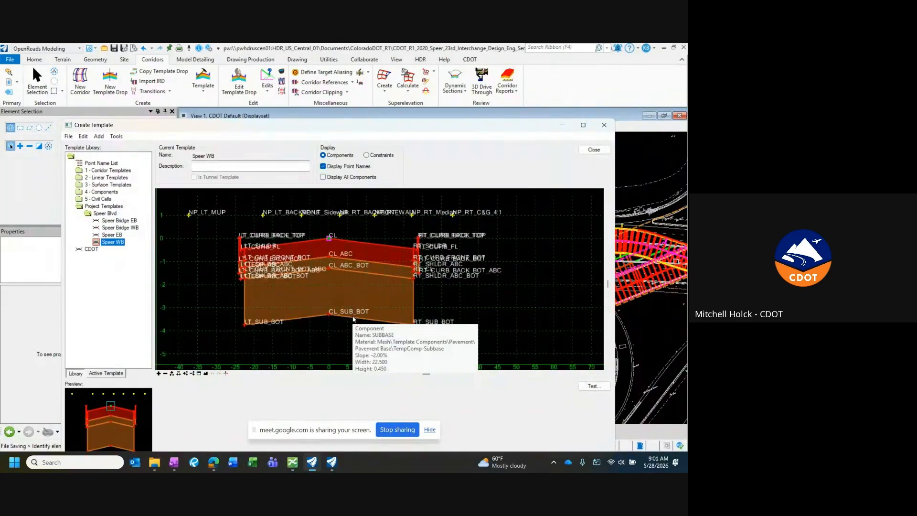
{"action": "scroll", "coordinate": [447, 305], "scroll_direction": "down", "scroll_amount": 1}
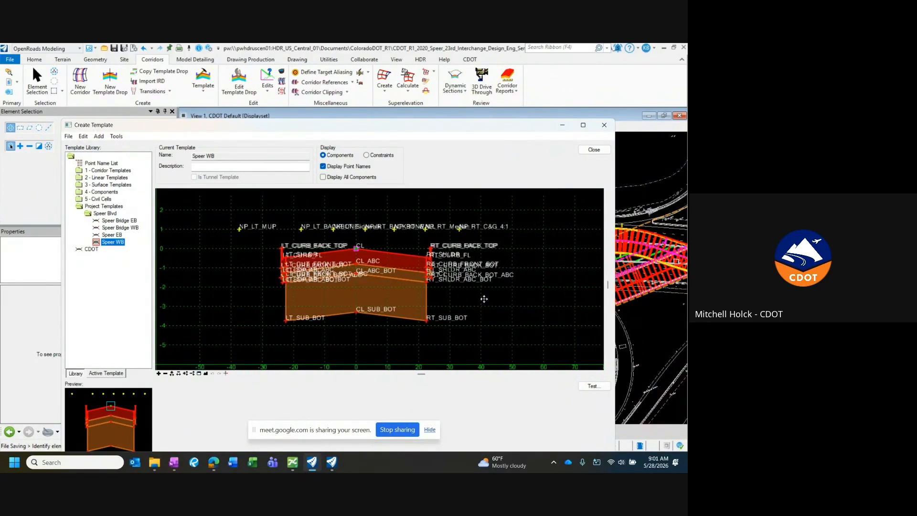
{"action": "scroll", "coordinate": [440, 327], "scroll_direction": "up", "scroll_amount": 1}
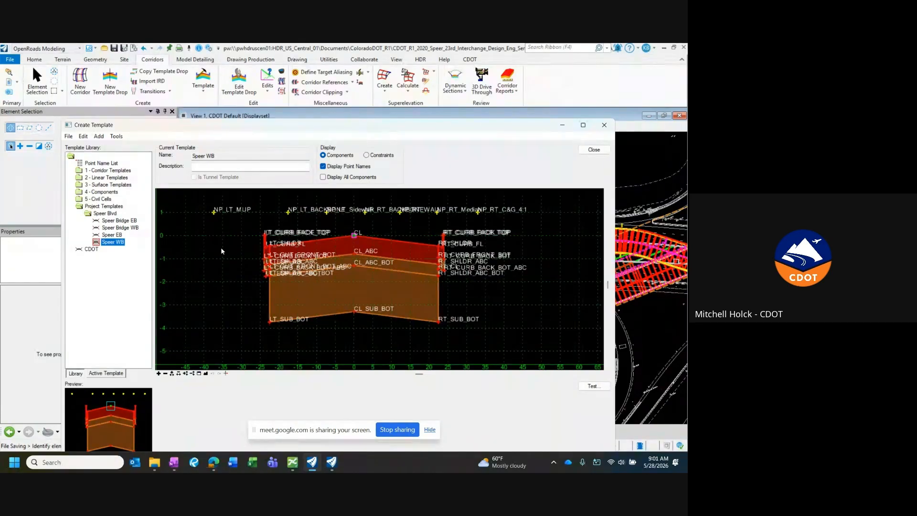
{"action": "middle_click_drag", "start_coordinate": [365, 215], "coordinate": [361, 218]}
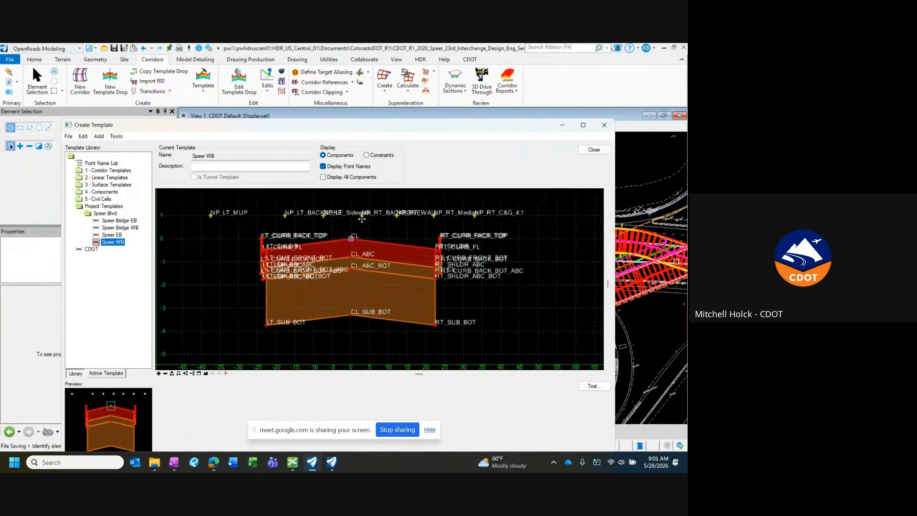
{"action": "scroll", "coordinate": [402, 233], "scroll_direction": "up", "scroll_amount": 1}
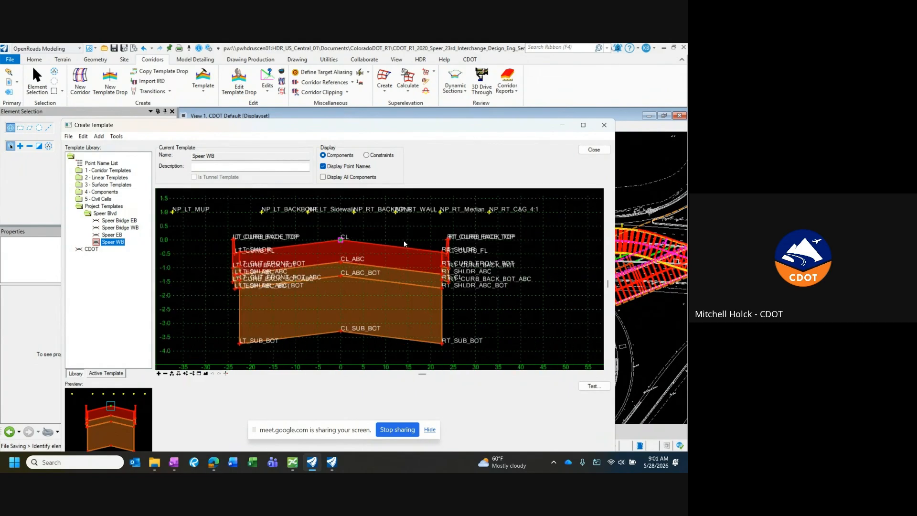
{"action": "scroll", "coordinate": [404, 243], "scroll_direction": "down", "scroll_amount": 1}
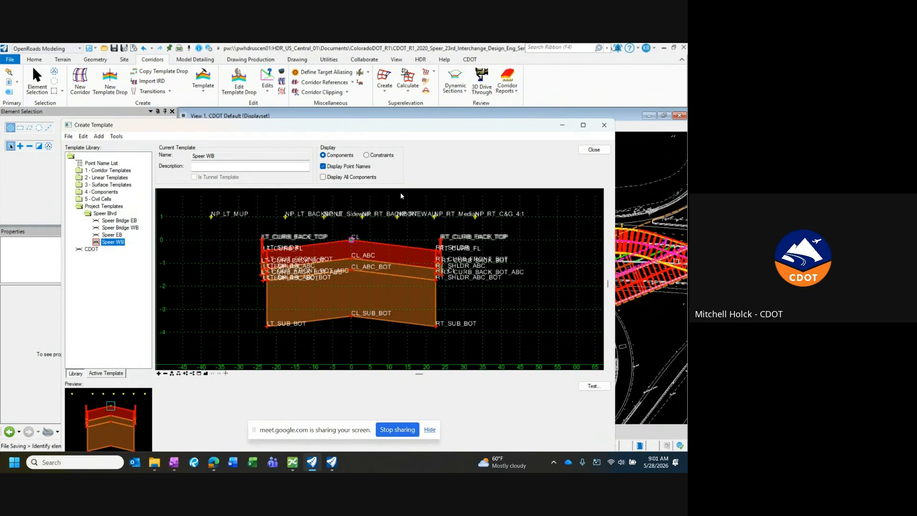
{"action": "left_click_drag", "start_coordinate": [394, 120], "coordinate": [394, 107]}
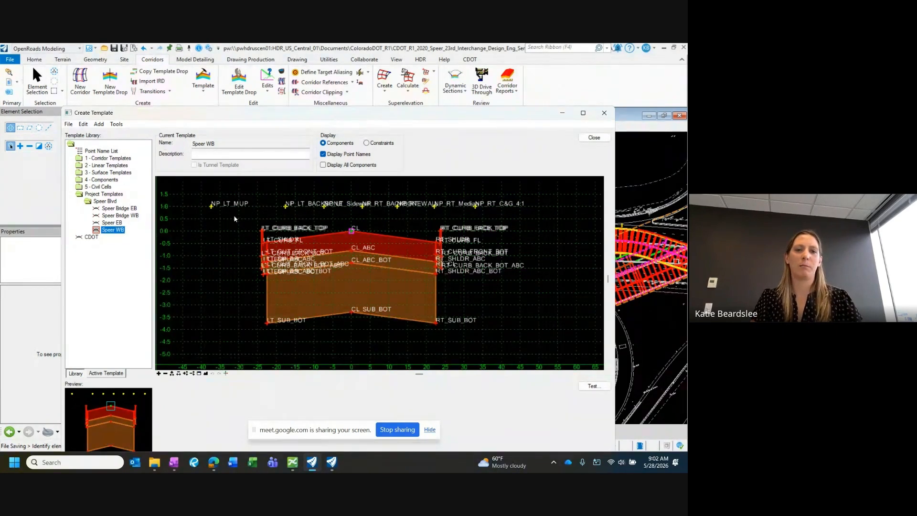
Step: Inspect the vertical constraint label on the null point NP_LT_MUP, and apply and close its point properties
{"action": "double_click", "coordinate": [212, 206]}
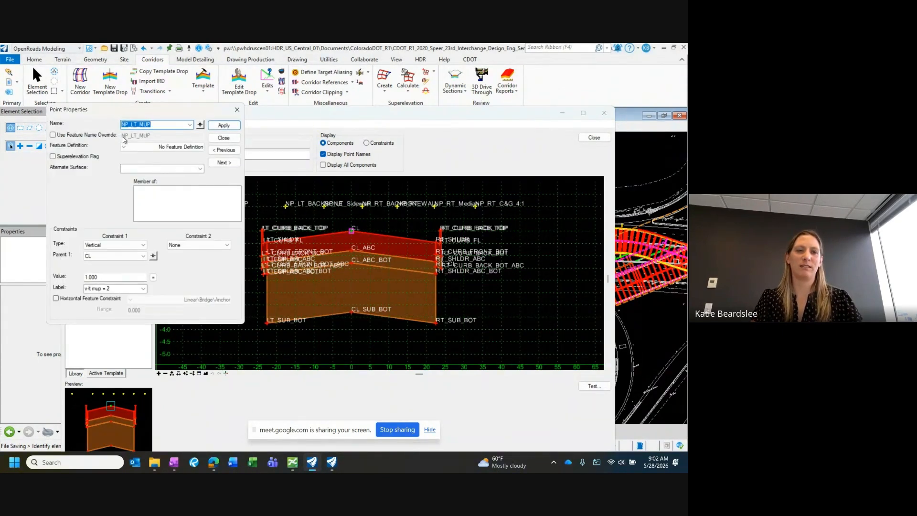
{"action": "left_click_drag", "start_coordinate": [127, 112], "coordinate": [168, 105]}
{"action": "left_click", "coordinate": [154, 281]}
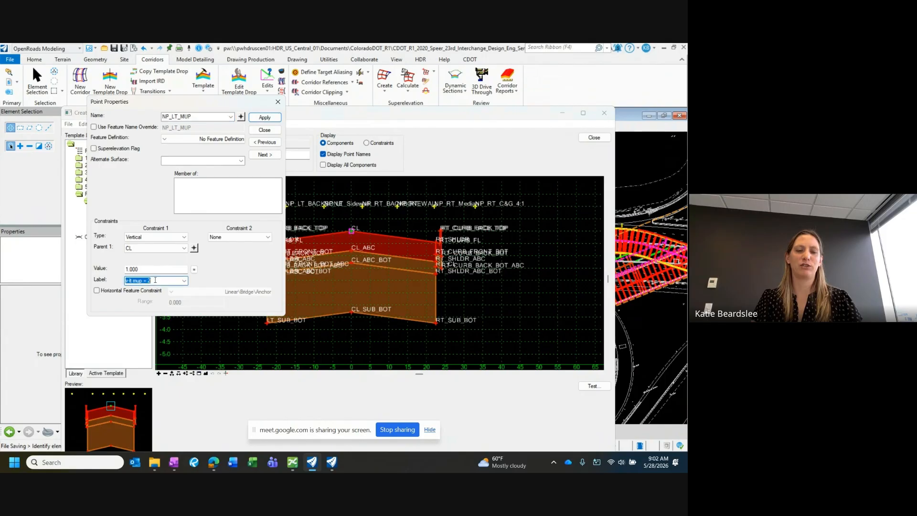
{"action": "left_click", "coordinate": [159, 281]}
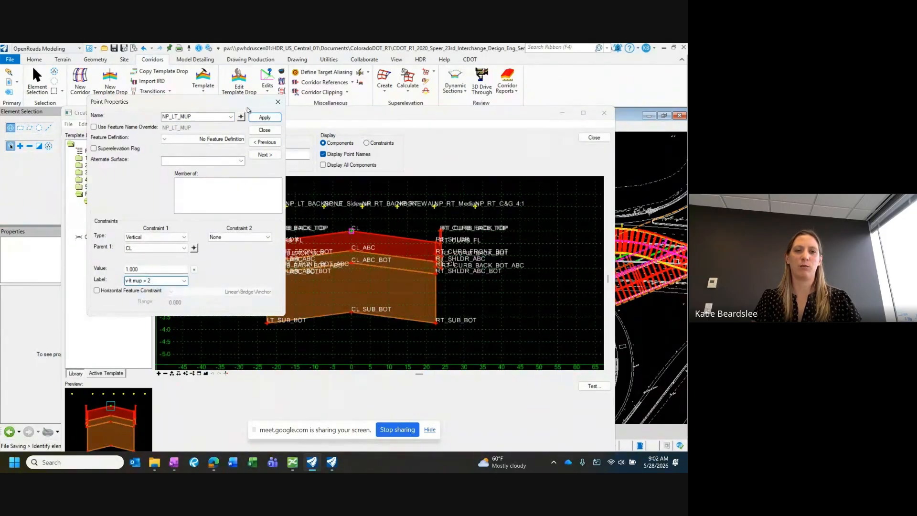
{"action": "left_click", "coordinate": [264, 118]}
{"action": "left_click", "coordinate": [264, 130]}
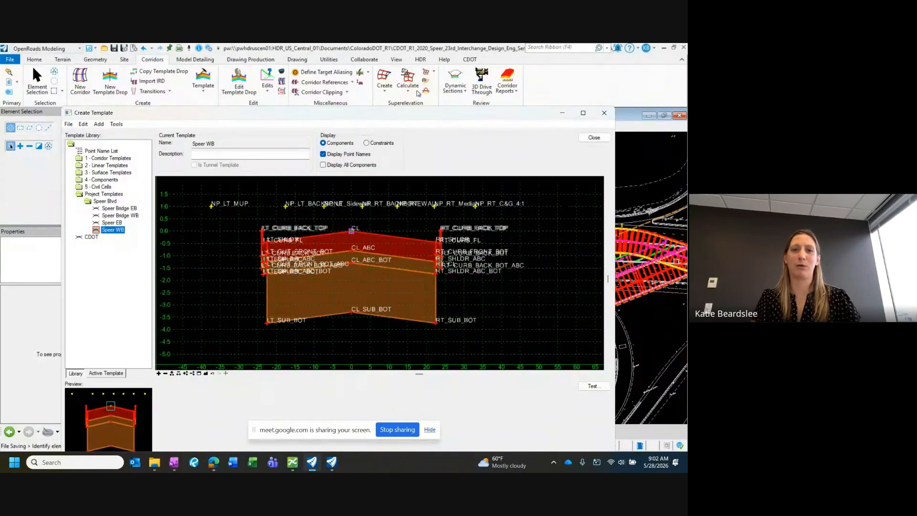
{"action": "left_click_drag", "start_coordinate": [396, 117], "coordinate": [335, 99]}
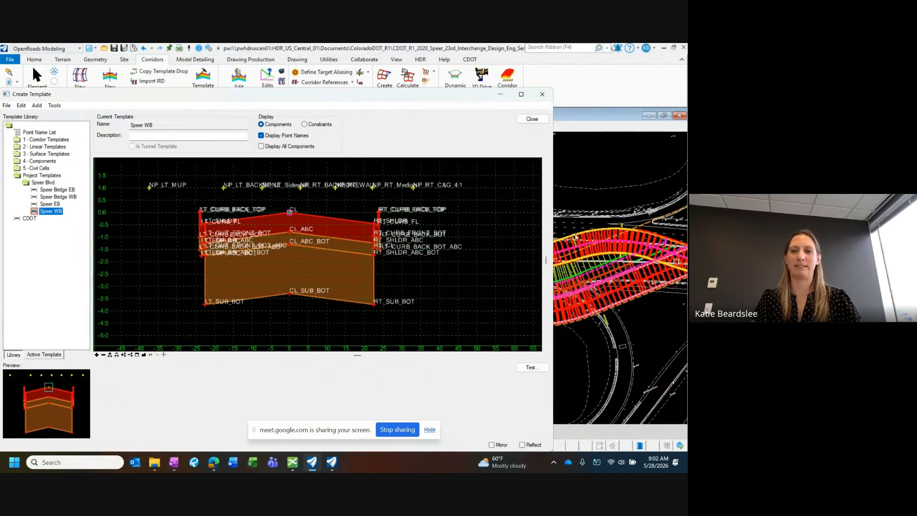
{"action": "left_click_drag", "start_coordinate": [451, 98], "coordinate": [471, 95]}
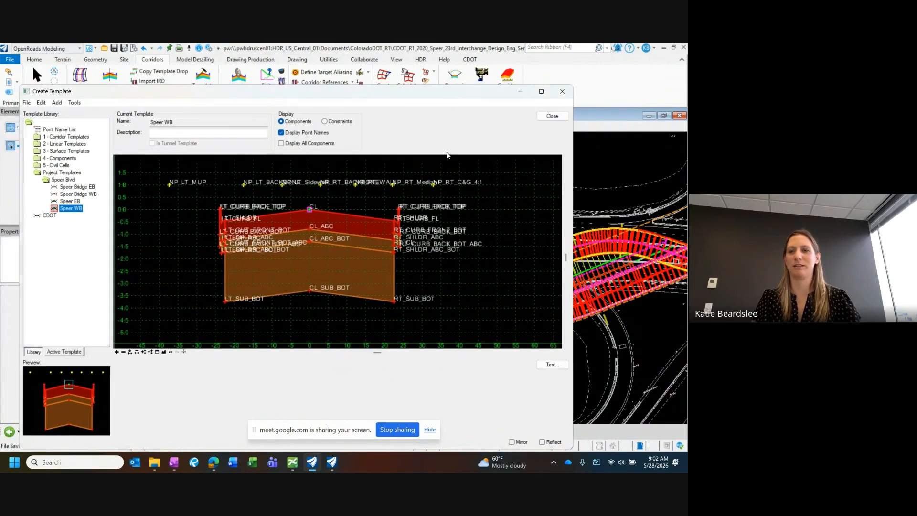
{"action": "scroll", "coordinate": [370, 249], "scroll_direction": "up", "scroll_amount": 2}
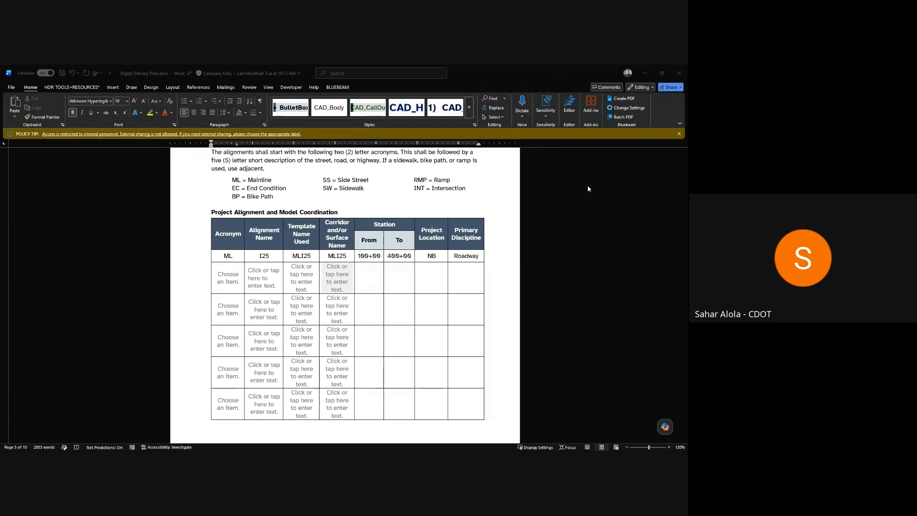
Step: Dismiss the policy tip in the Digital Delivery Plan document and place the cursor after the BP = Bike Path acronym
{"action": "left_click", "coordinate": [679, 134]}
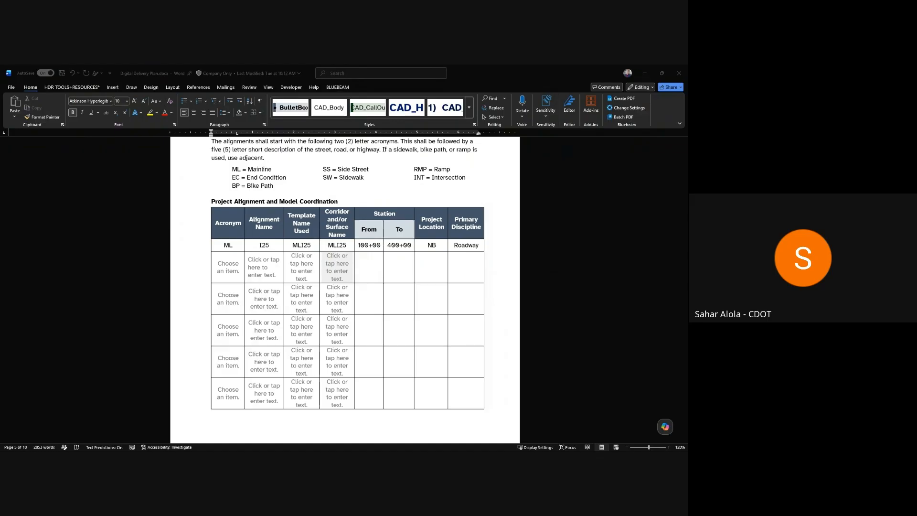
{"action": "key", "text": "alt+Tab"}
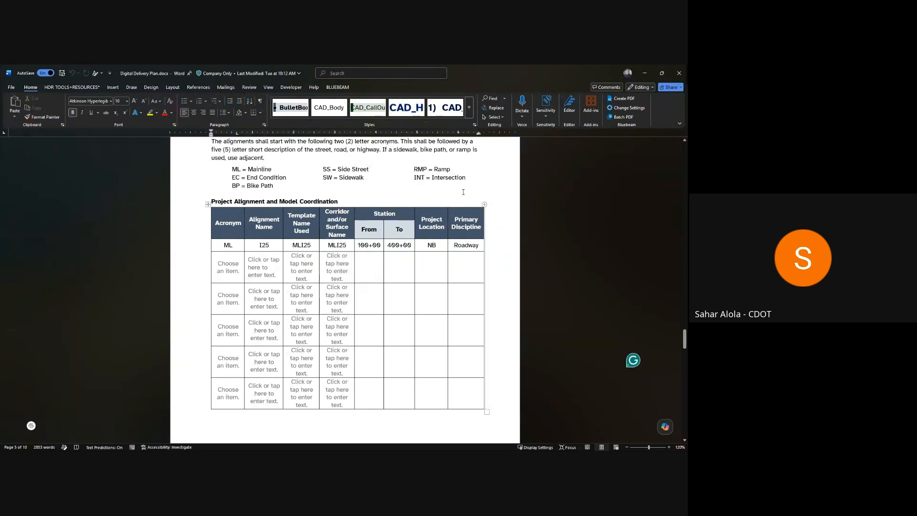
{"action": "left_click", "coordinate": [283, 187]}
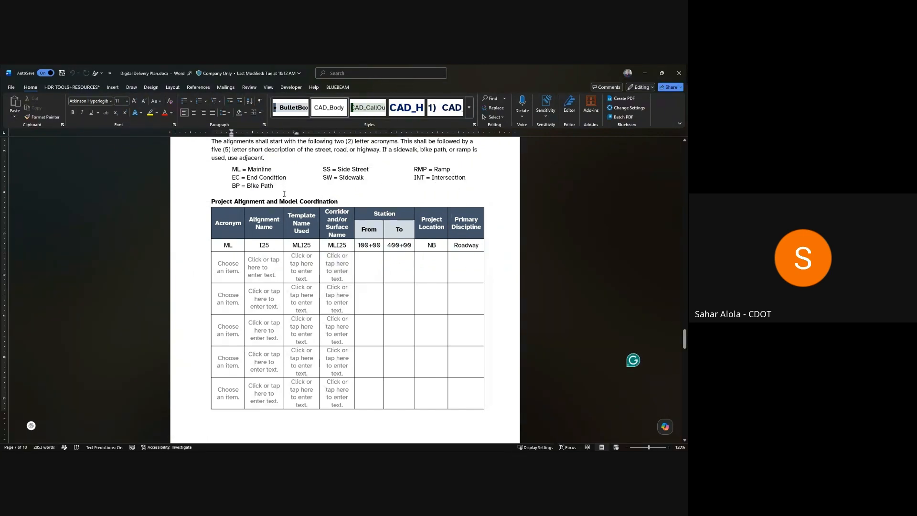
{"action": "left_click", "coordinate": [284, 193]}
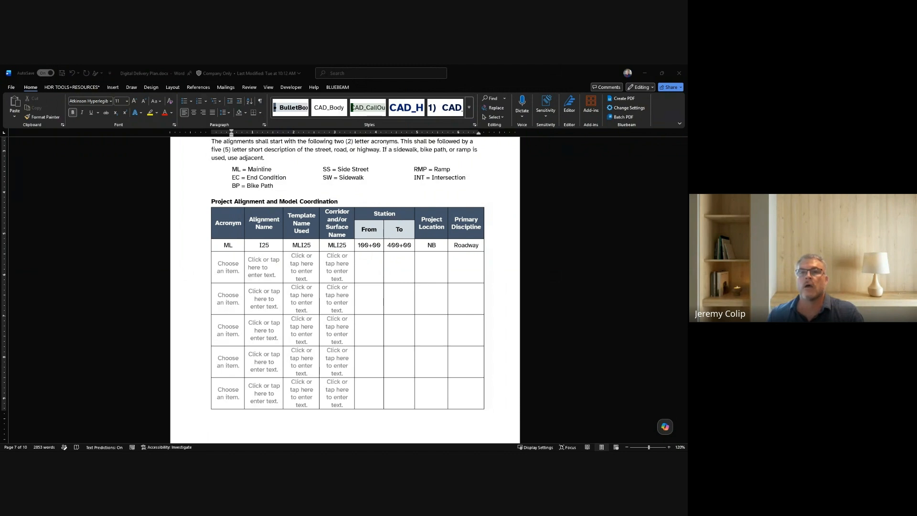
Step: Show the BeyondTypicals_median image with its labelled roadway template points, and close it
{"action": "left_click_drag", "start_coordinate": [71, 447], "coordinate": [416, 115]}
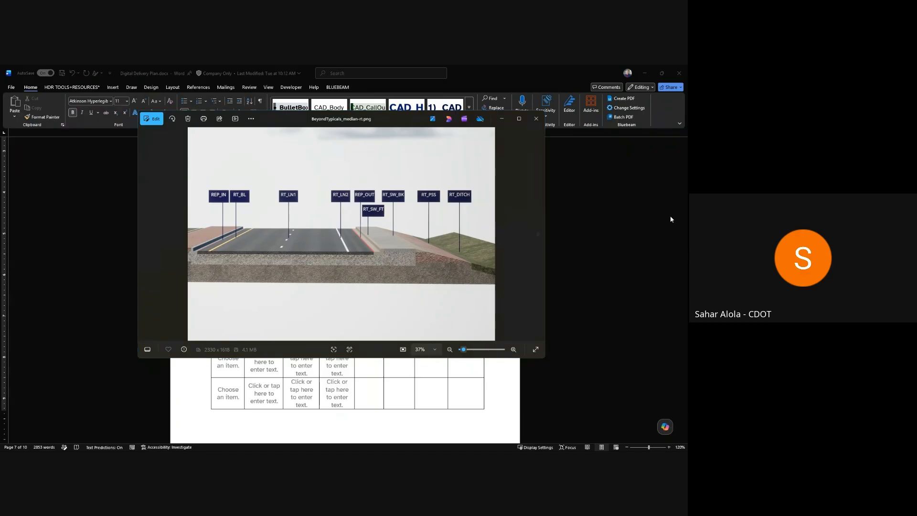
{"action": "left_click", "coordinate": [536, 118]}
{"action": "left_click", "coordinate": [577, 268]}
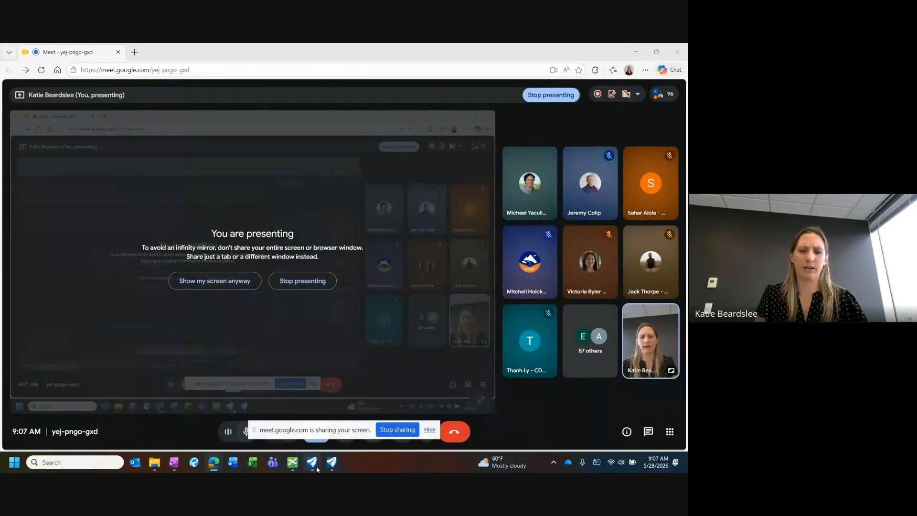
Step: In OpenRoads, add an unconstrained component to Speer WB, running from the top of the left curb outward and down to about (-54, -1.2)
{"action": "left_click", "coordinate": [316, 468]}
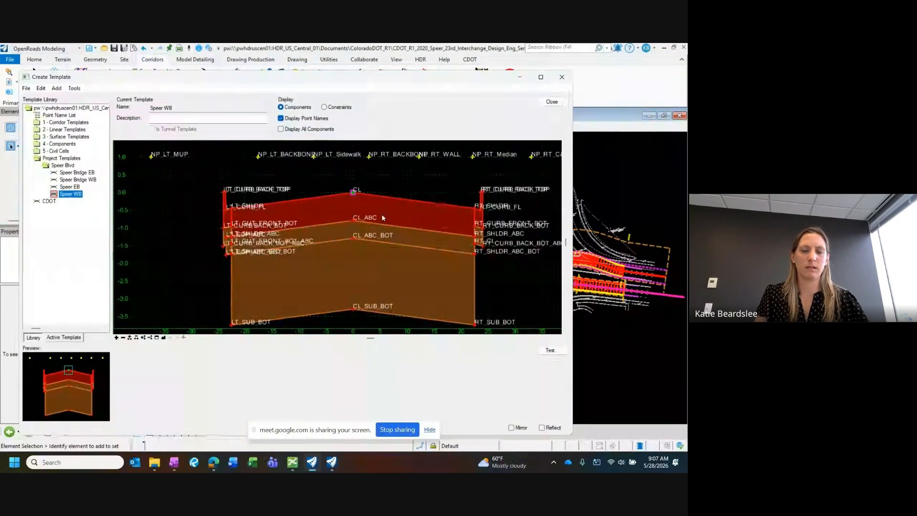
{"action": "scroll", "coordinate": [204, 188], "scroll_direction": "up", "scroll_amount": 3}
{"action": "scroll", "coordinate": [340, 234], "scroll_direction": "down", "scroll_amount": 3}
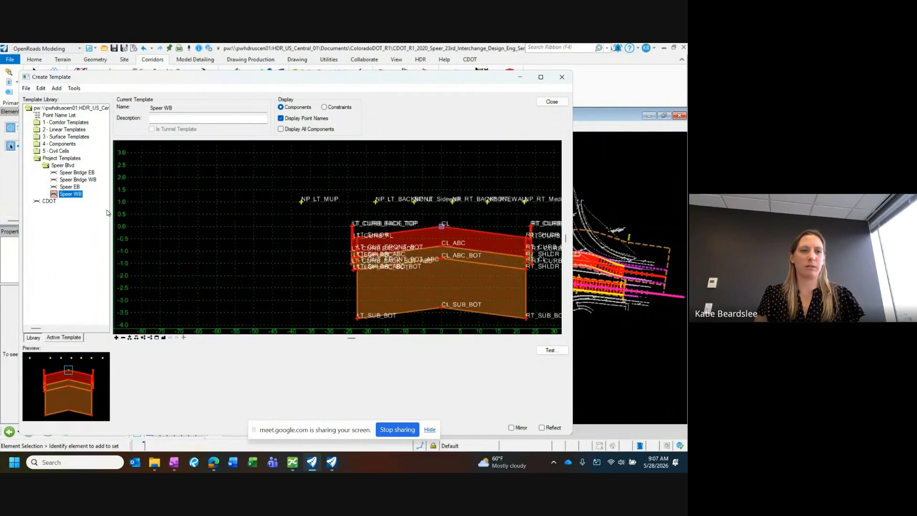
{"action": "scroll", "coordinate": [311, 239], "scroll_direction": "up", "scroll_amount": 2}
{"action": "right_click", "coordinate": [293, 215]}
{"action": "mouse_move", "coordinate": [315, 220]}
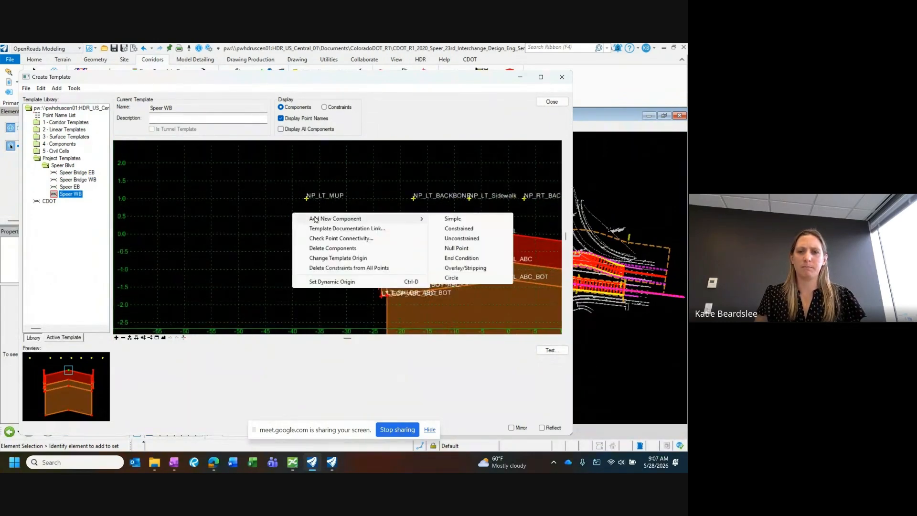
{"action": "left_click", "coordinate": [460, 240]}
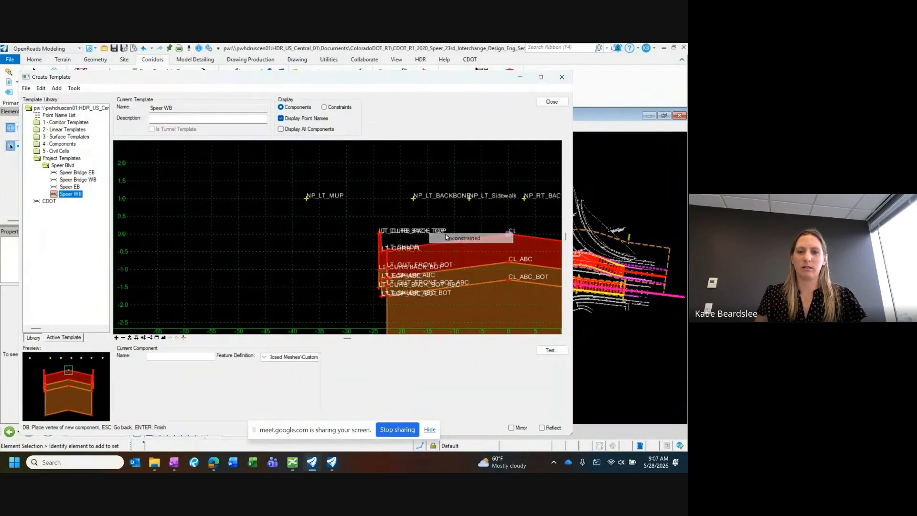
{"action": "scroll", "coordinate": [371, 237], "scroll_direction": "up", "scroll_amount": 2}
{"action": "left_click", "coordinate": [381, 234]}
{"action": "scroll", "coordinate": [382, 232], "scroll_direction": "down", "scroll_amount": 2}
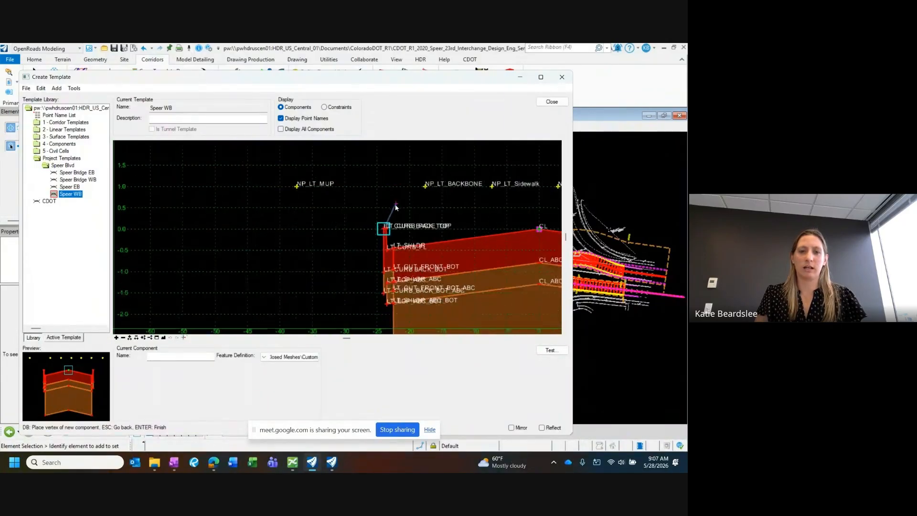
{"action": "scroll", "coordinate": [237, 263], "scroll_direction": "down", "scroll_amount": 1}
{"action": "right_click", "coordinate": [229, 266]}
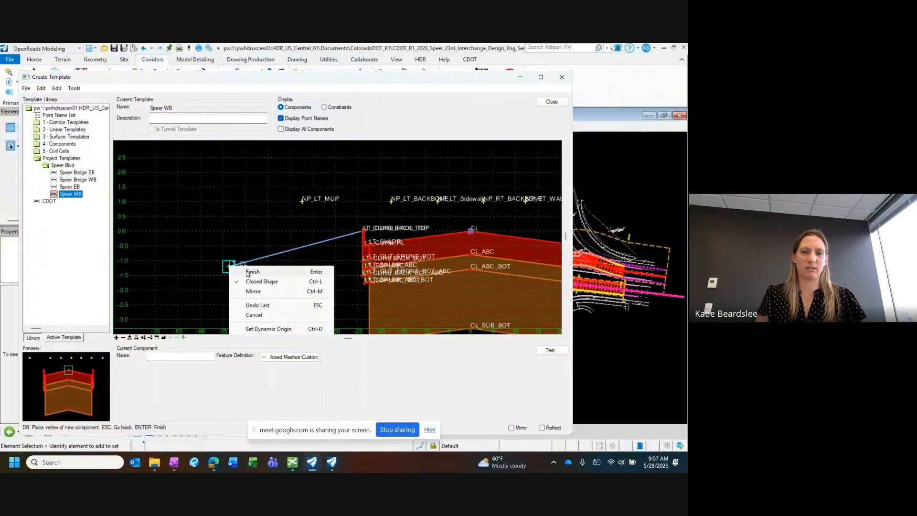
{"action": "left_click", "coordinate": [248, 272]}
{"action": "scroll", "coordinate": [236, 264], "scroll_direction": "down", "scroll_amount": 1}
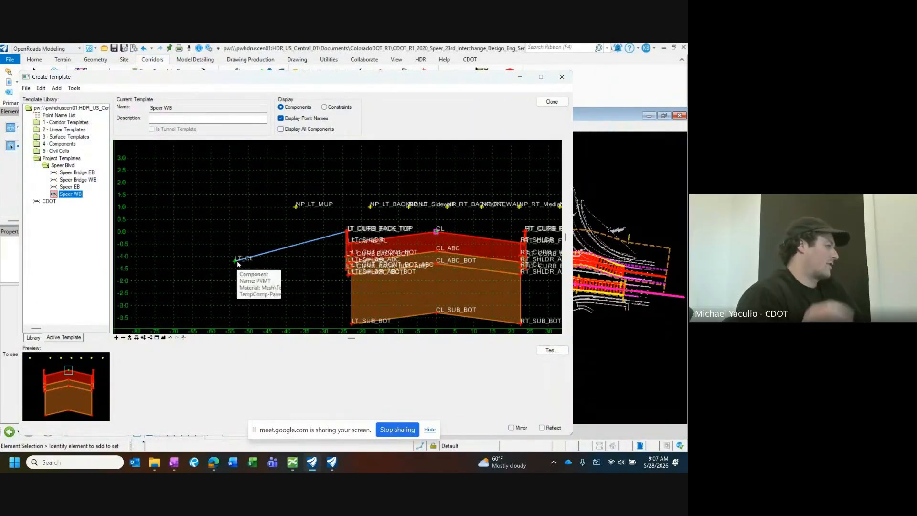
Step: Enter DItch FL as the name of the new component's outer point in its point properties
{"action": "double_click", "coordinate": [236, 261]}
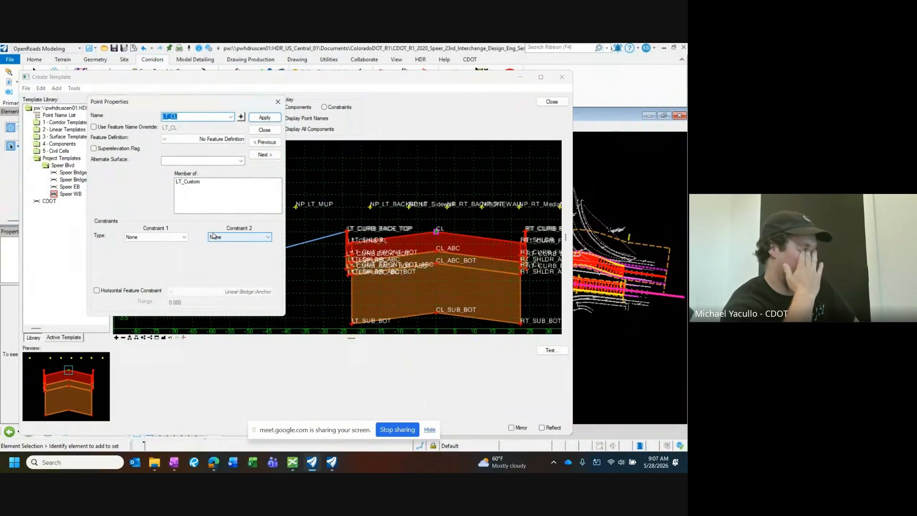
{"action": "type", "text": "DItch FL"}
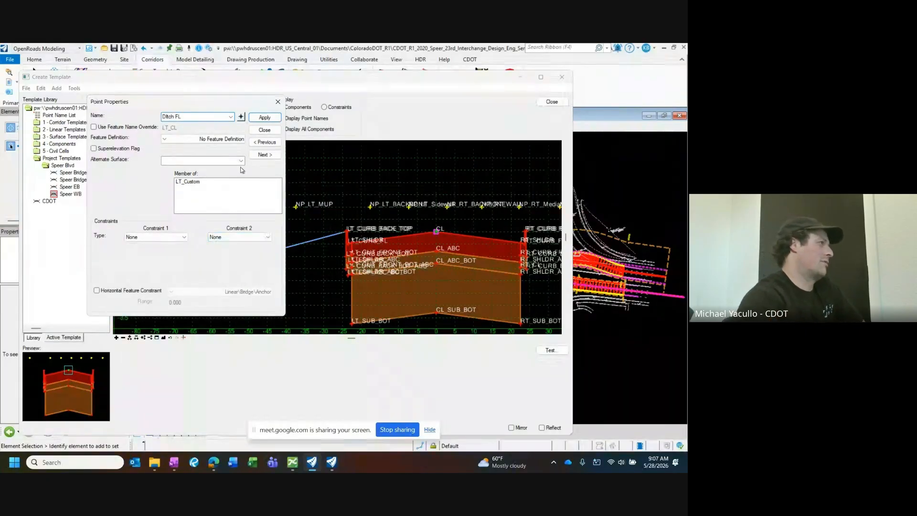